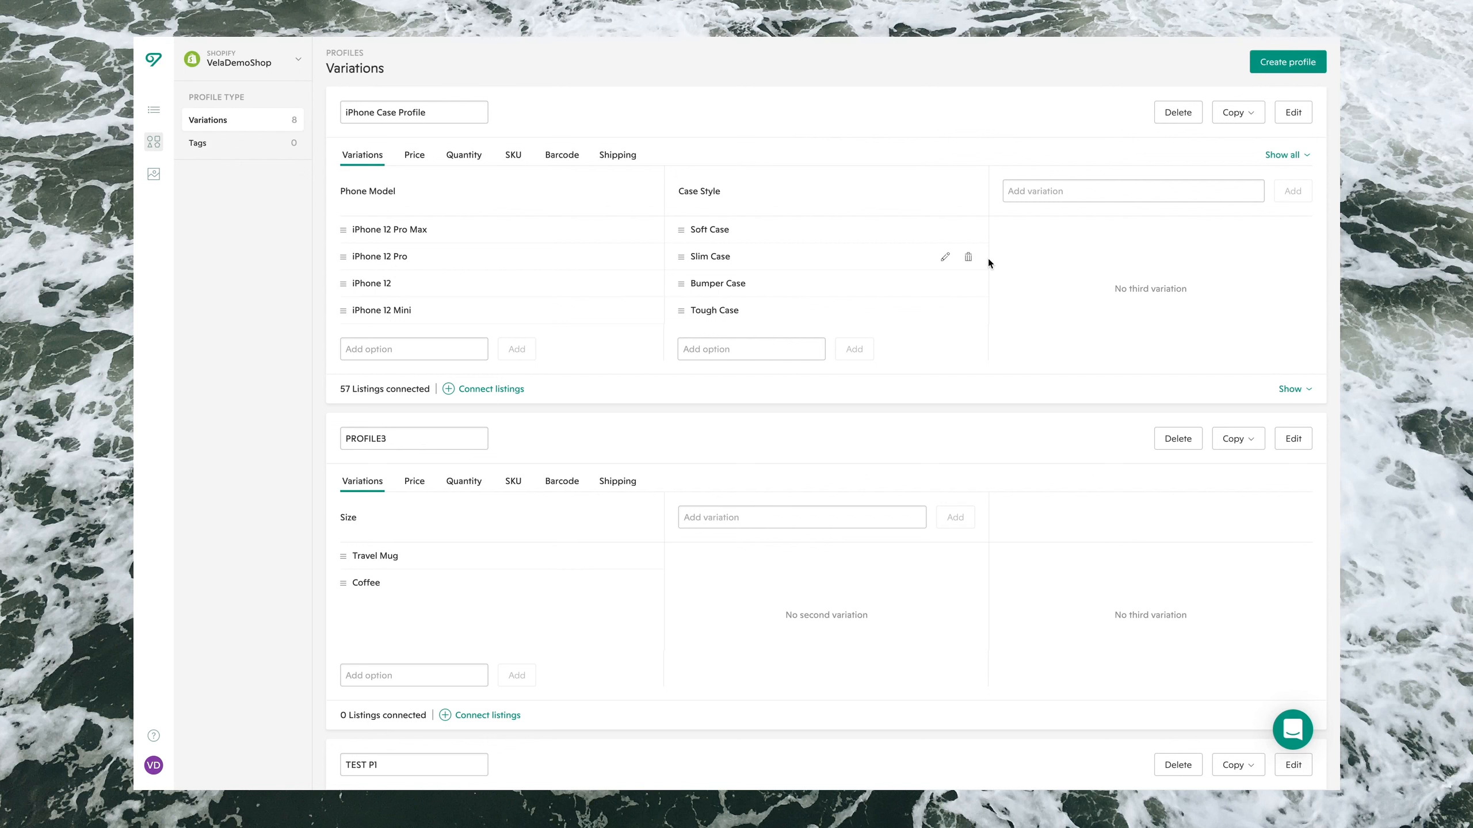
# Look through the existing variation profiles and the listings connected to the iPhone Case Profile.
pyautogui.scroll(-2, 970, 268)
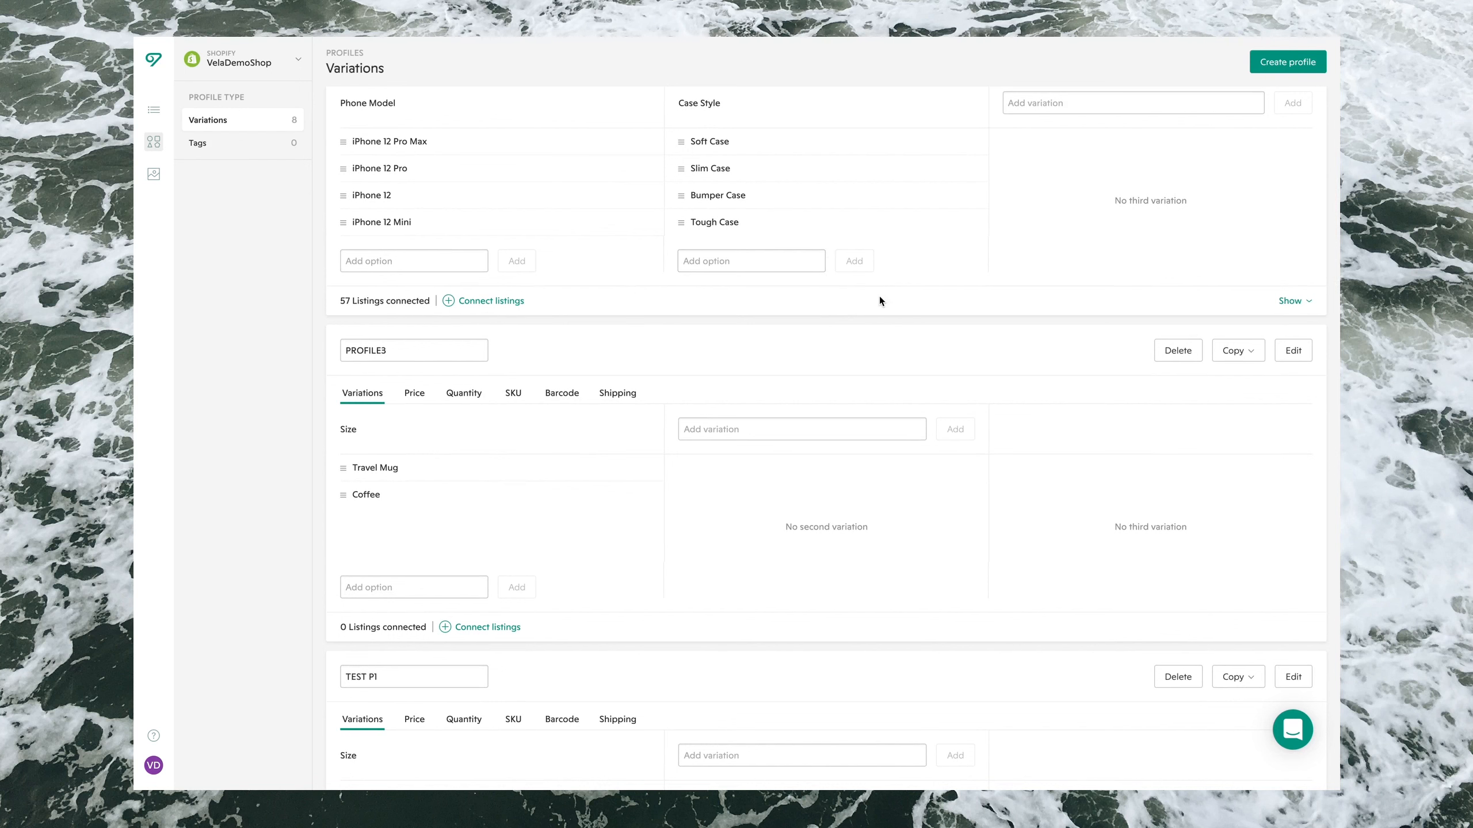
pyautogui.scroll(2, 878, 301)
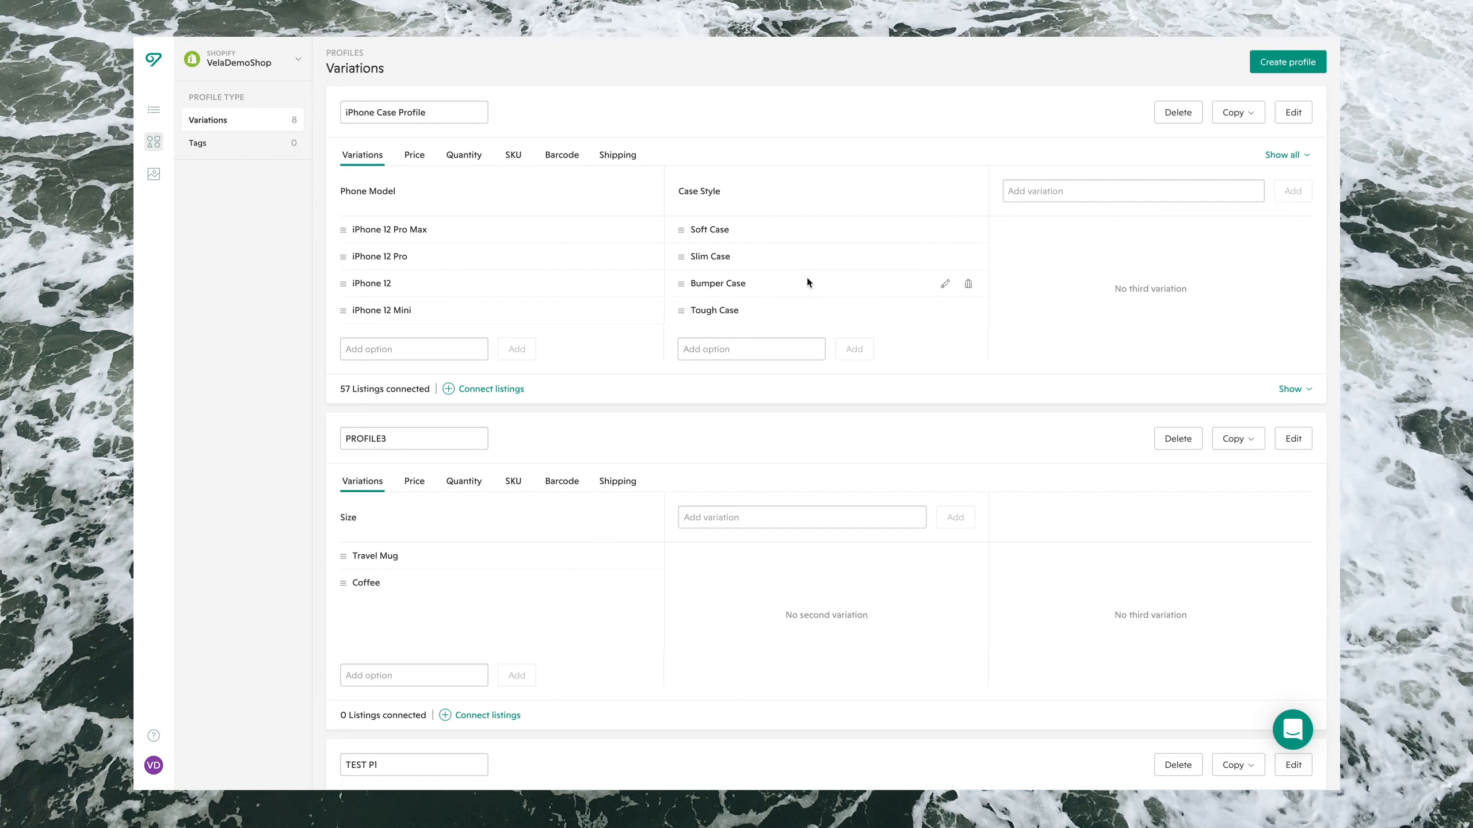
pyautogui.scroll(-3, 808, 279)
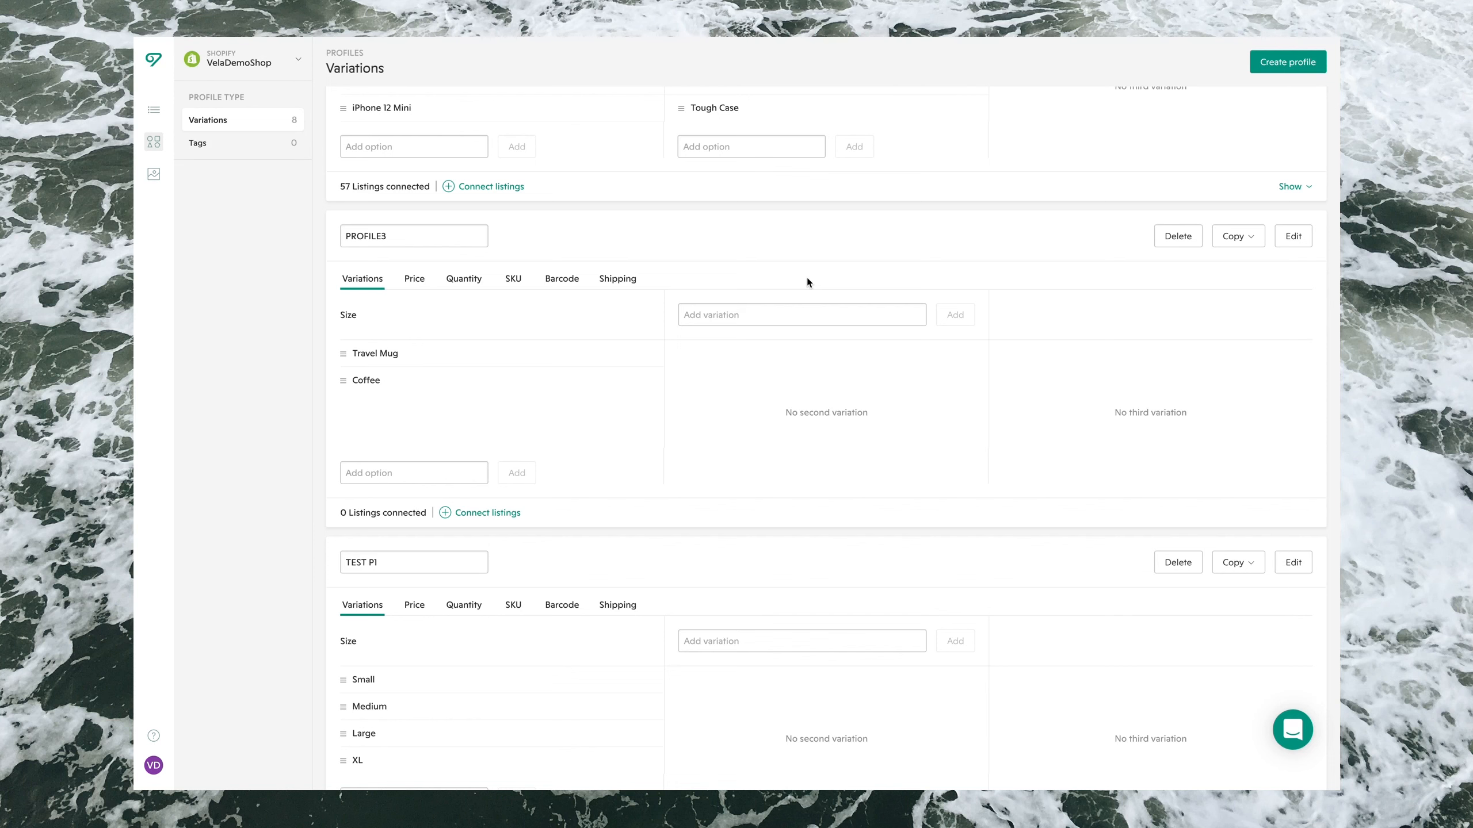
pyautogui.scroll(2, 807, 277)
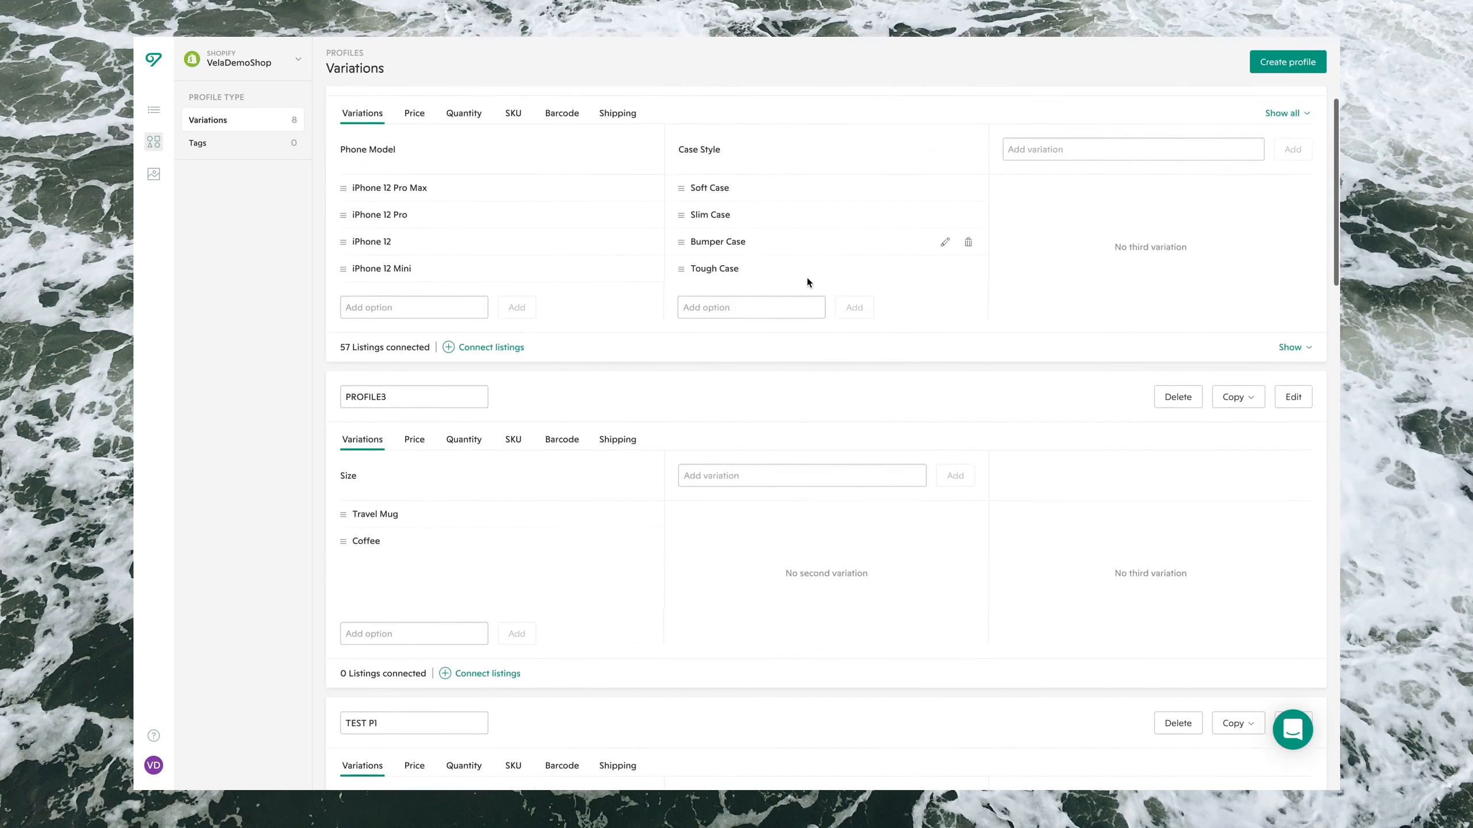
pyautogui.scroll(-9, 806, 277)
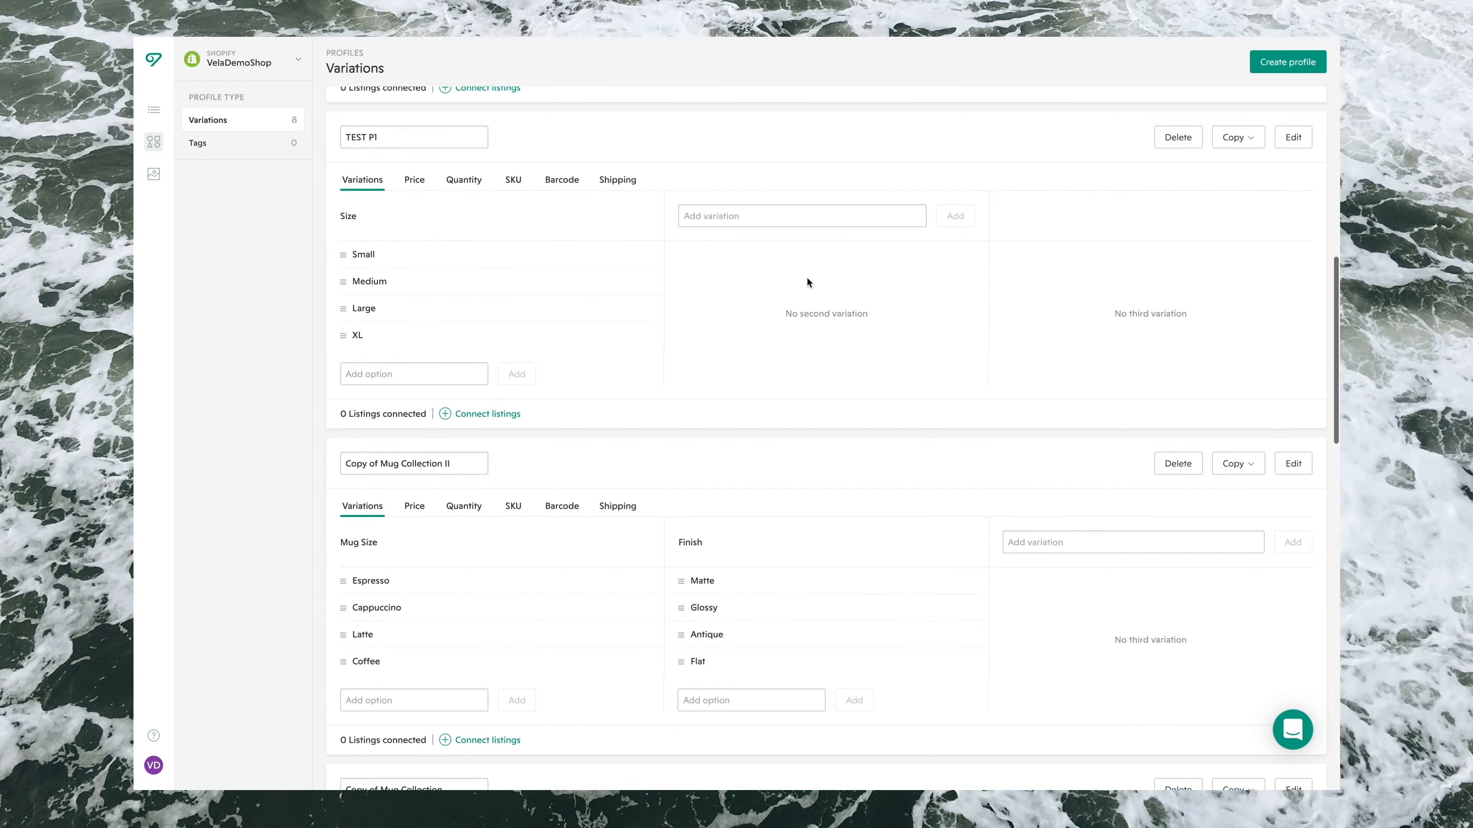
pyautogui.scroll(10, 806, 277)
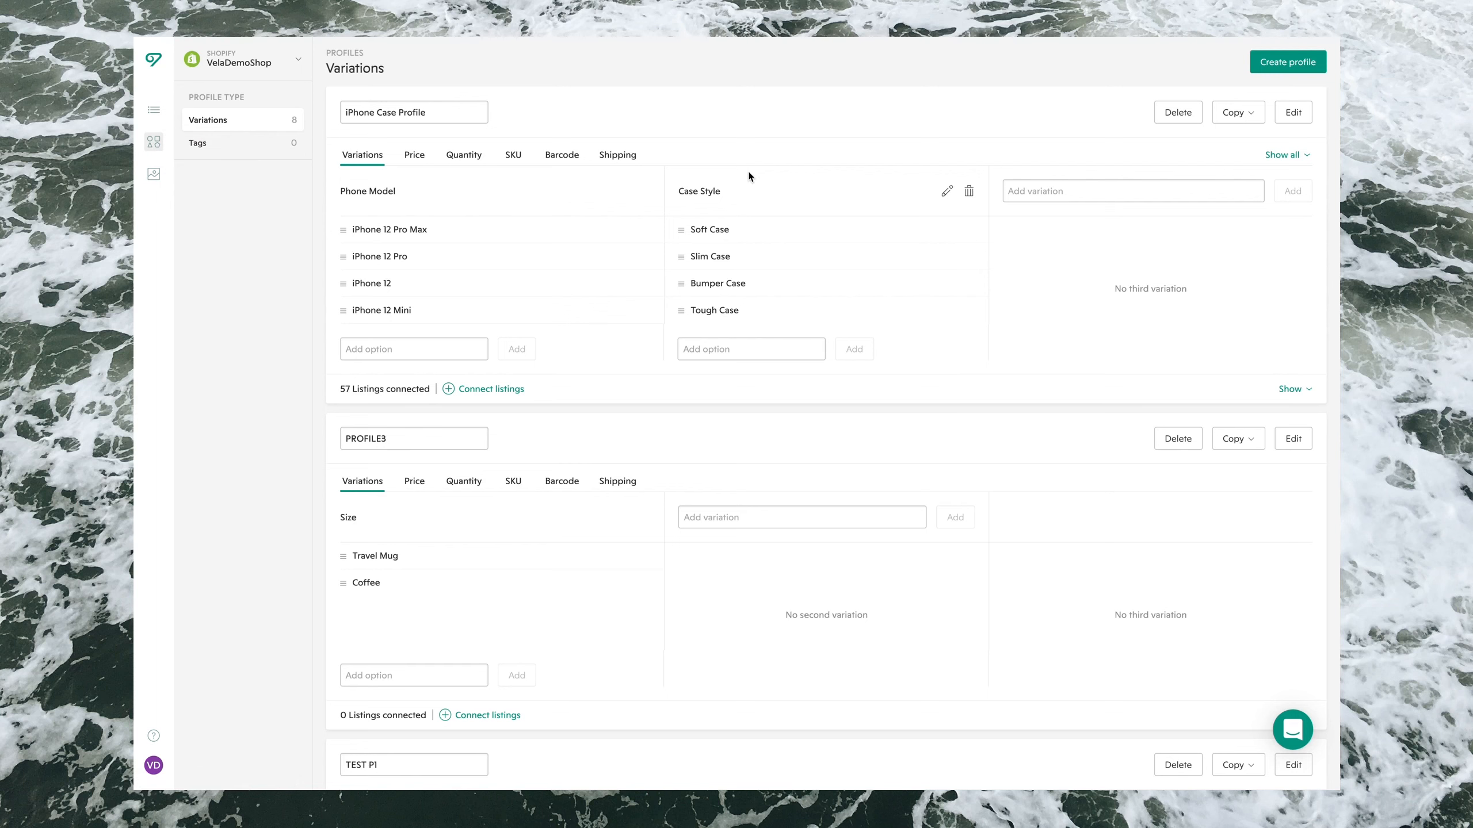
pyautogui.scroll(-3, 847, 232)
pyautogui.scroll(-3, 847, 232)
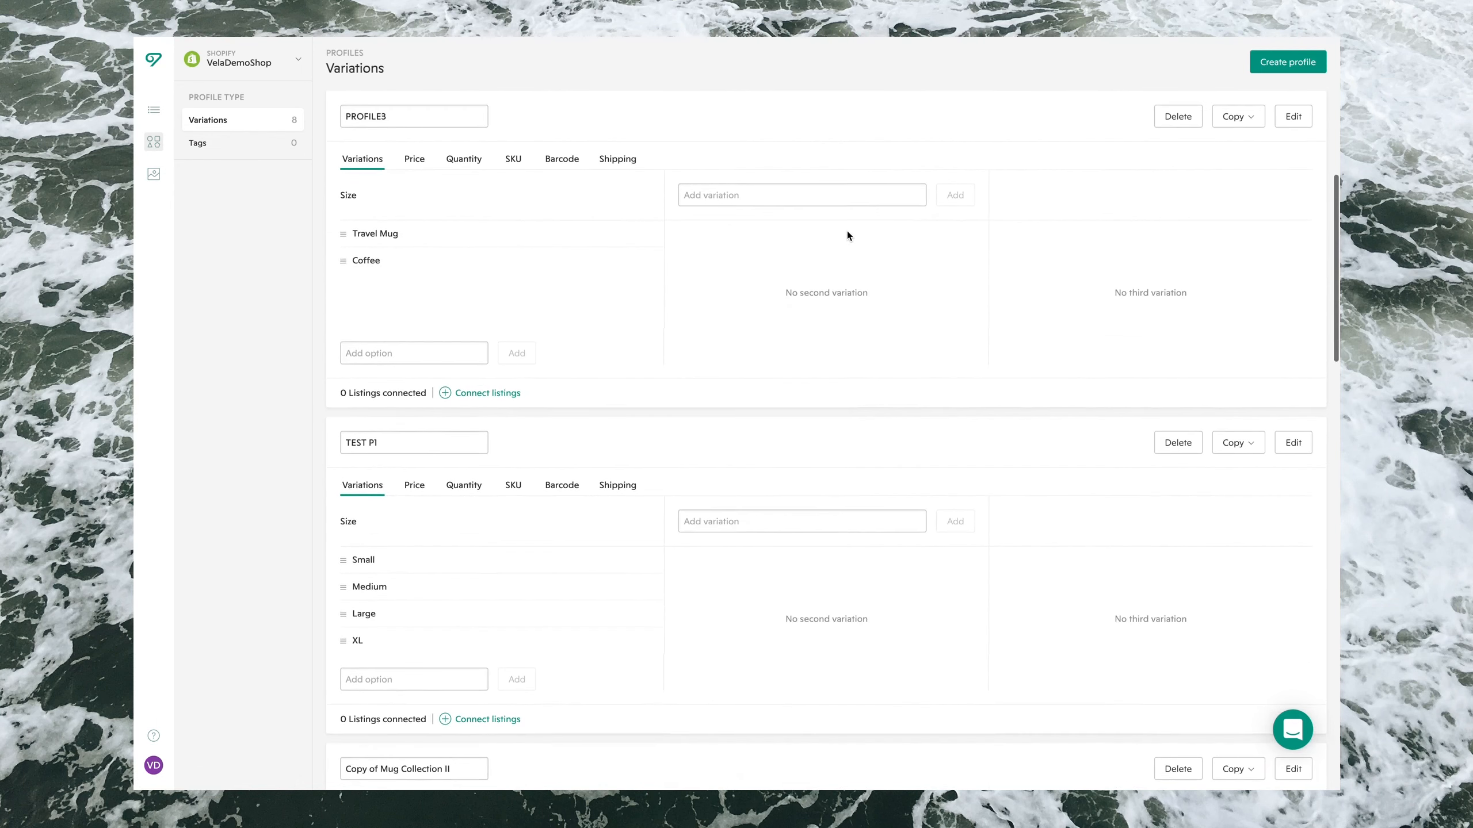
pyautogui.scroll(-10, 843, 232)
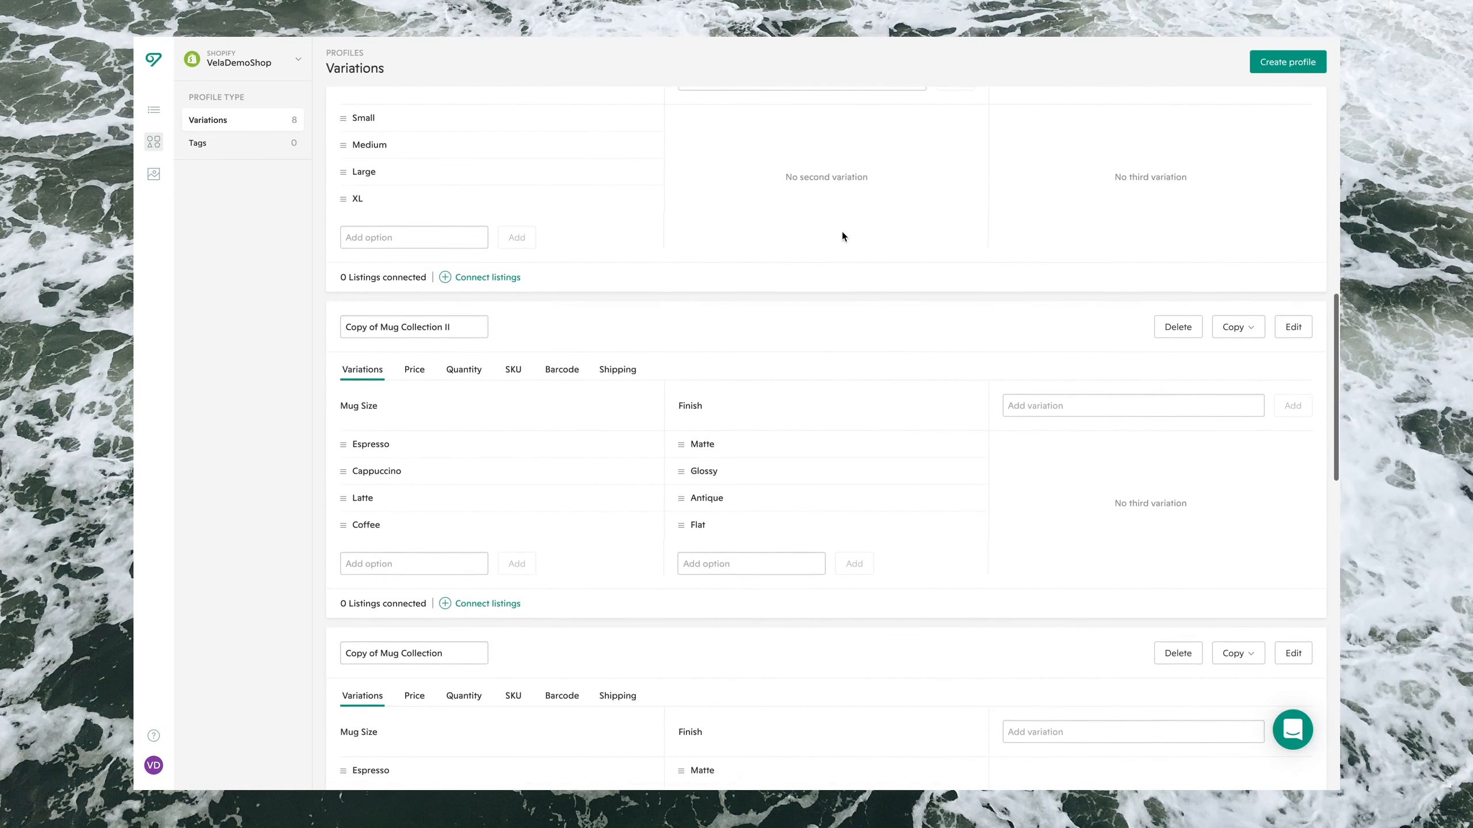
pyautogui.scroll(13, 842, 231)
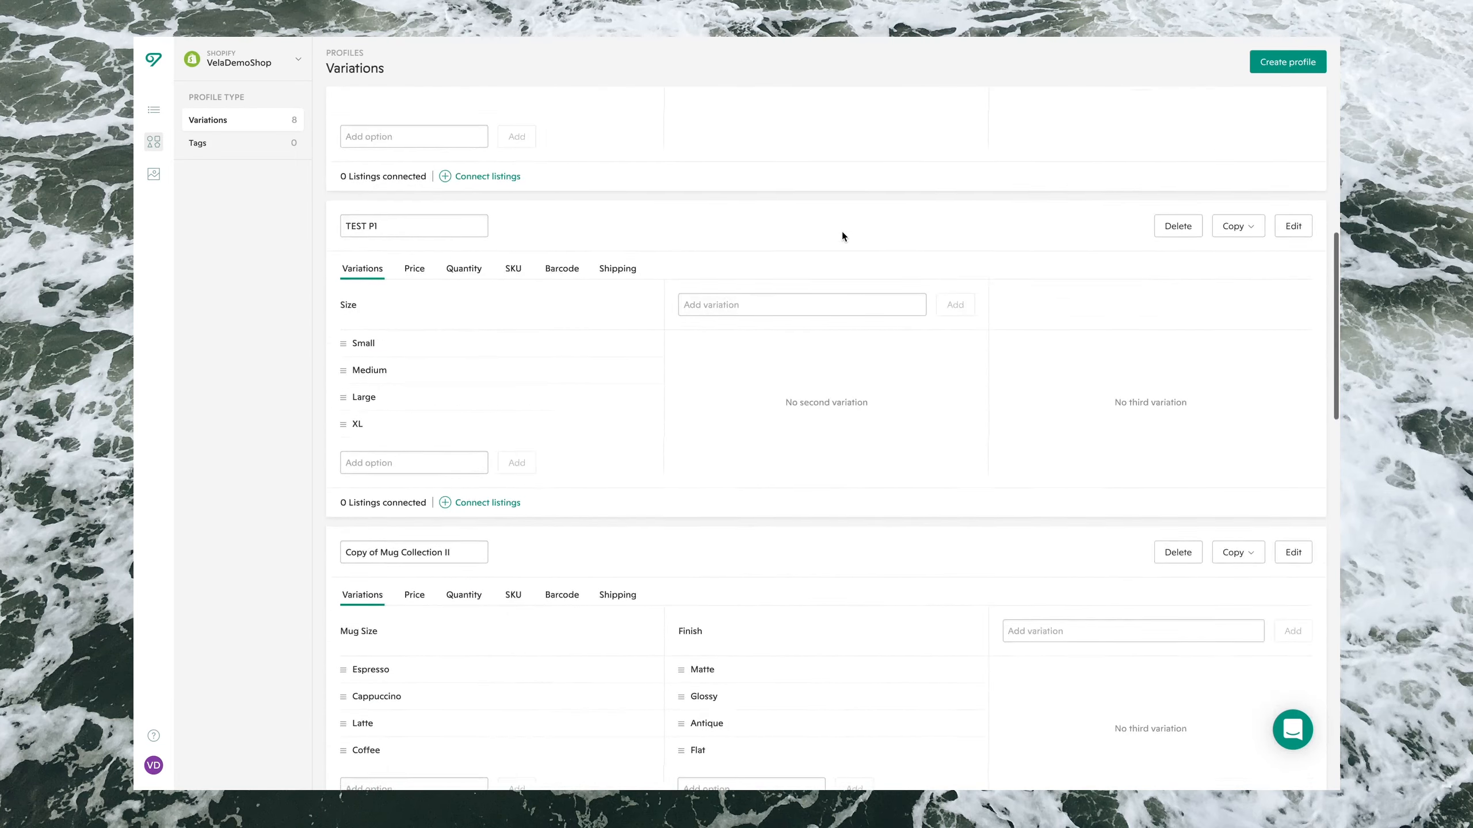
pyautogui.scroll(2, 842, 232)
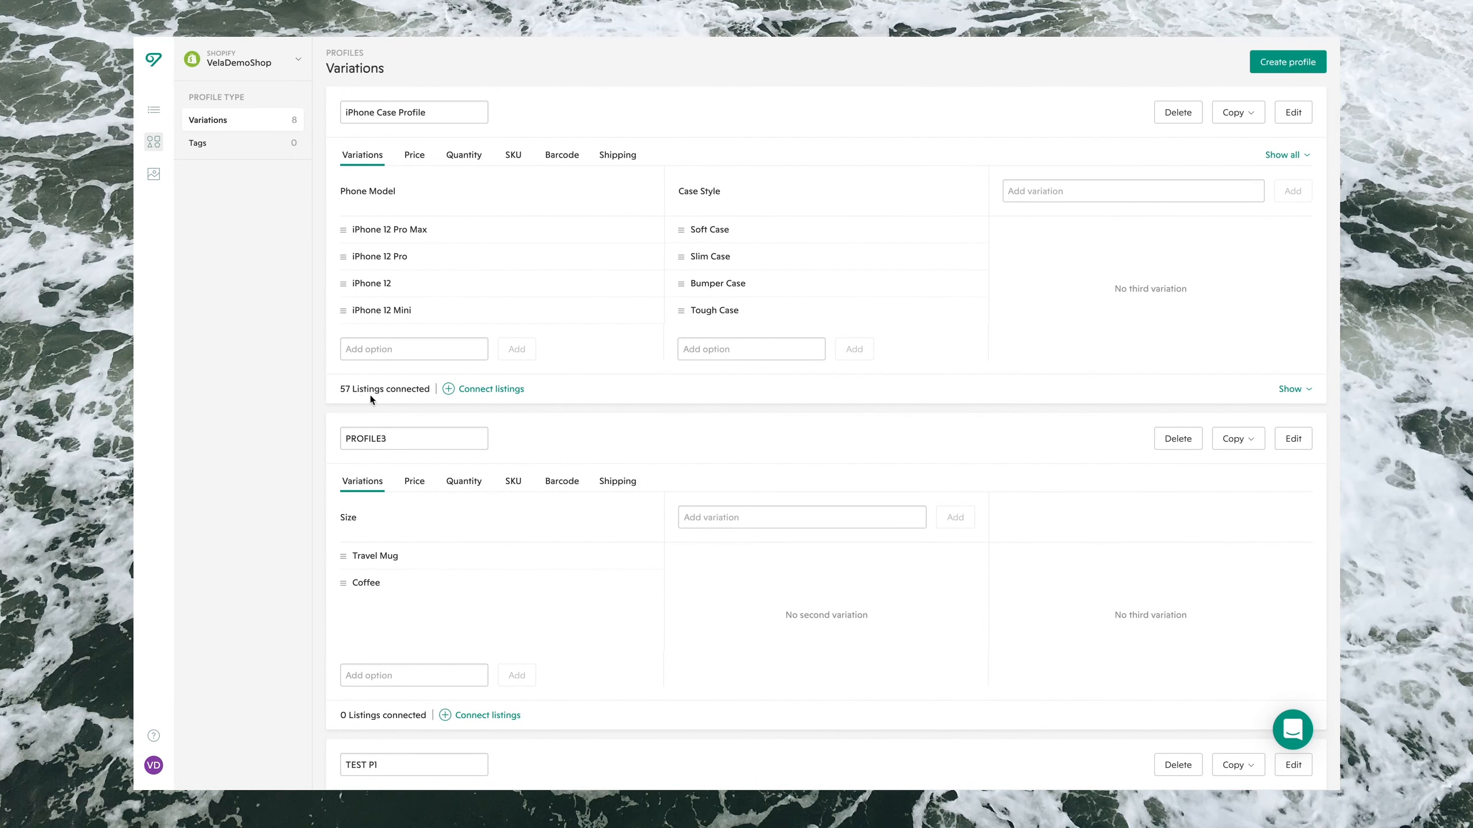
pyautogui.click(1287, 388)
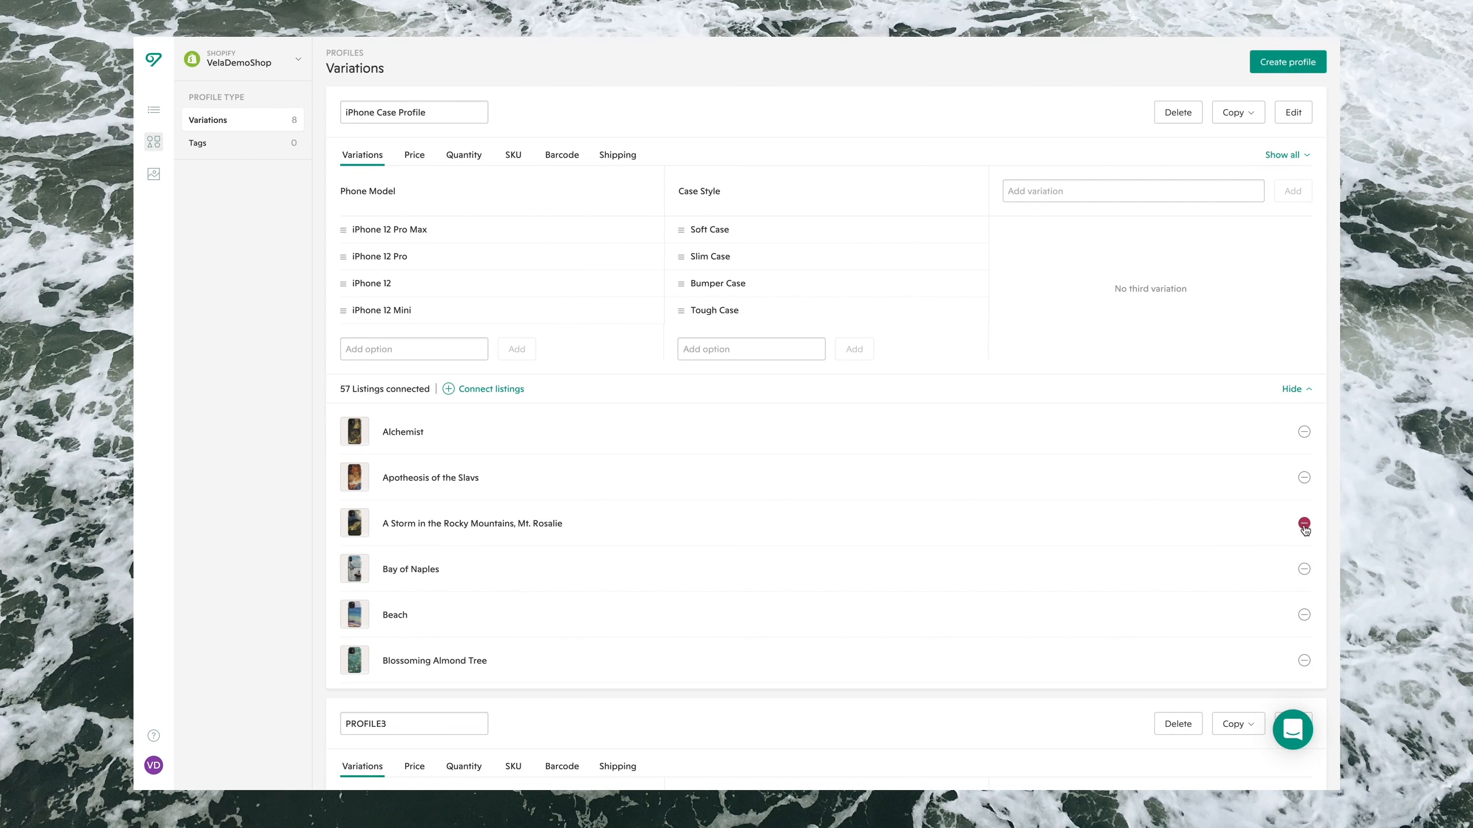
pyautogui.click(1292, 390)
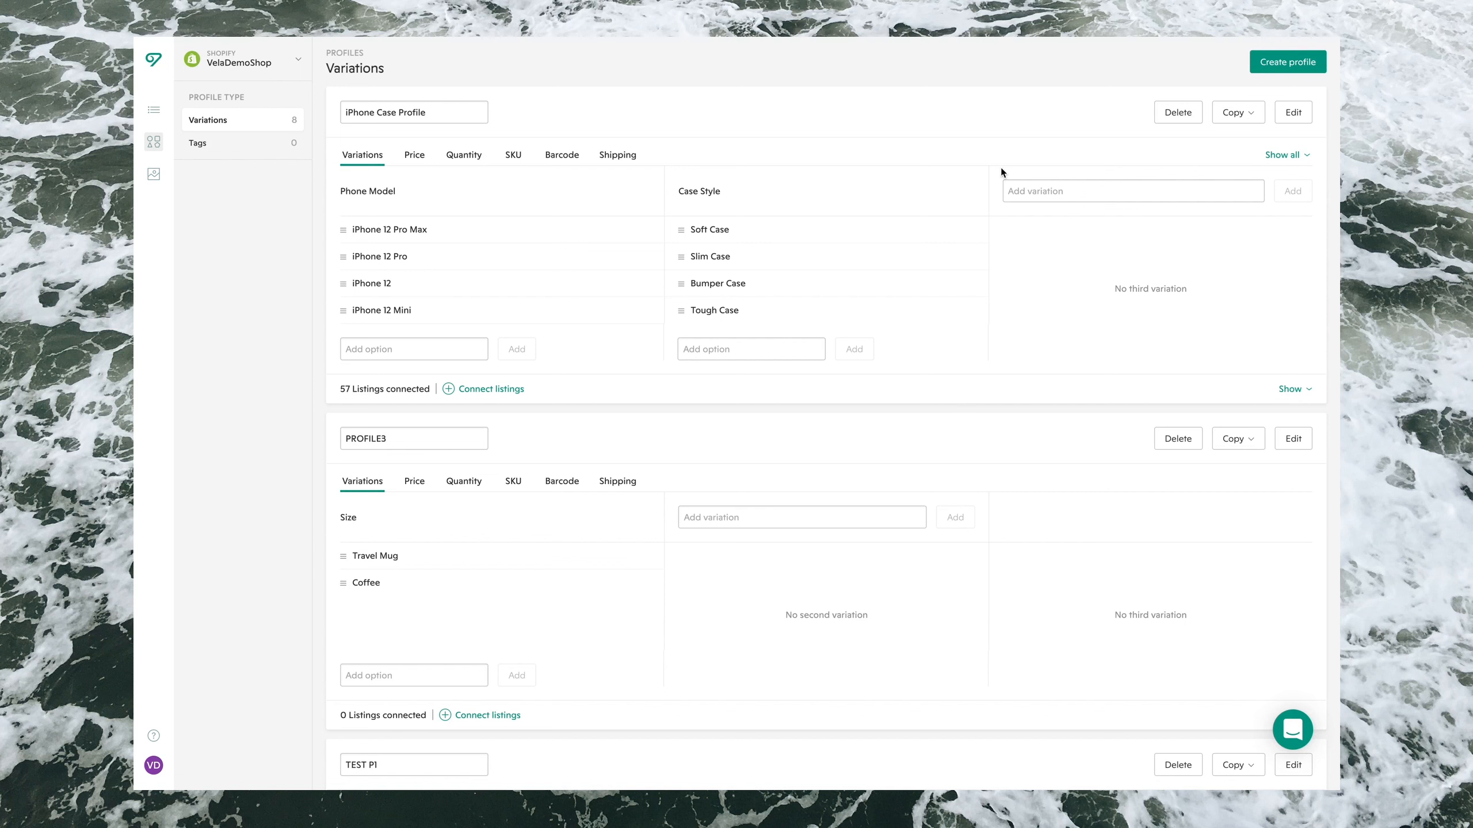
# Create a new variations profile named "iPhone 13 Profile".
pyautogui.click(1270, 64)
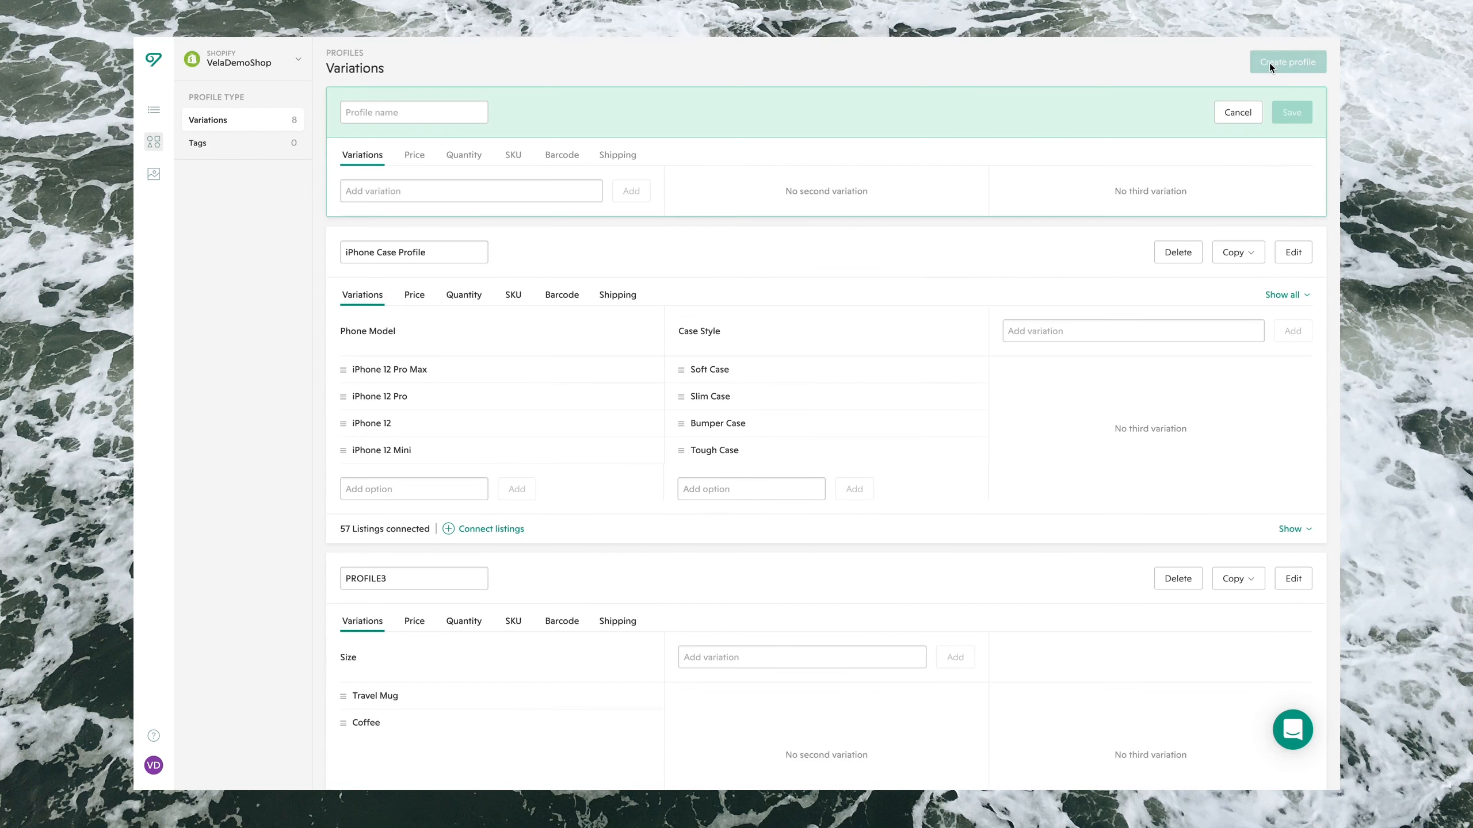
pyautogui.click(442, 113)
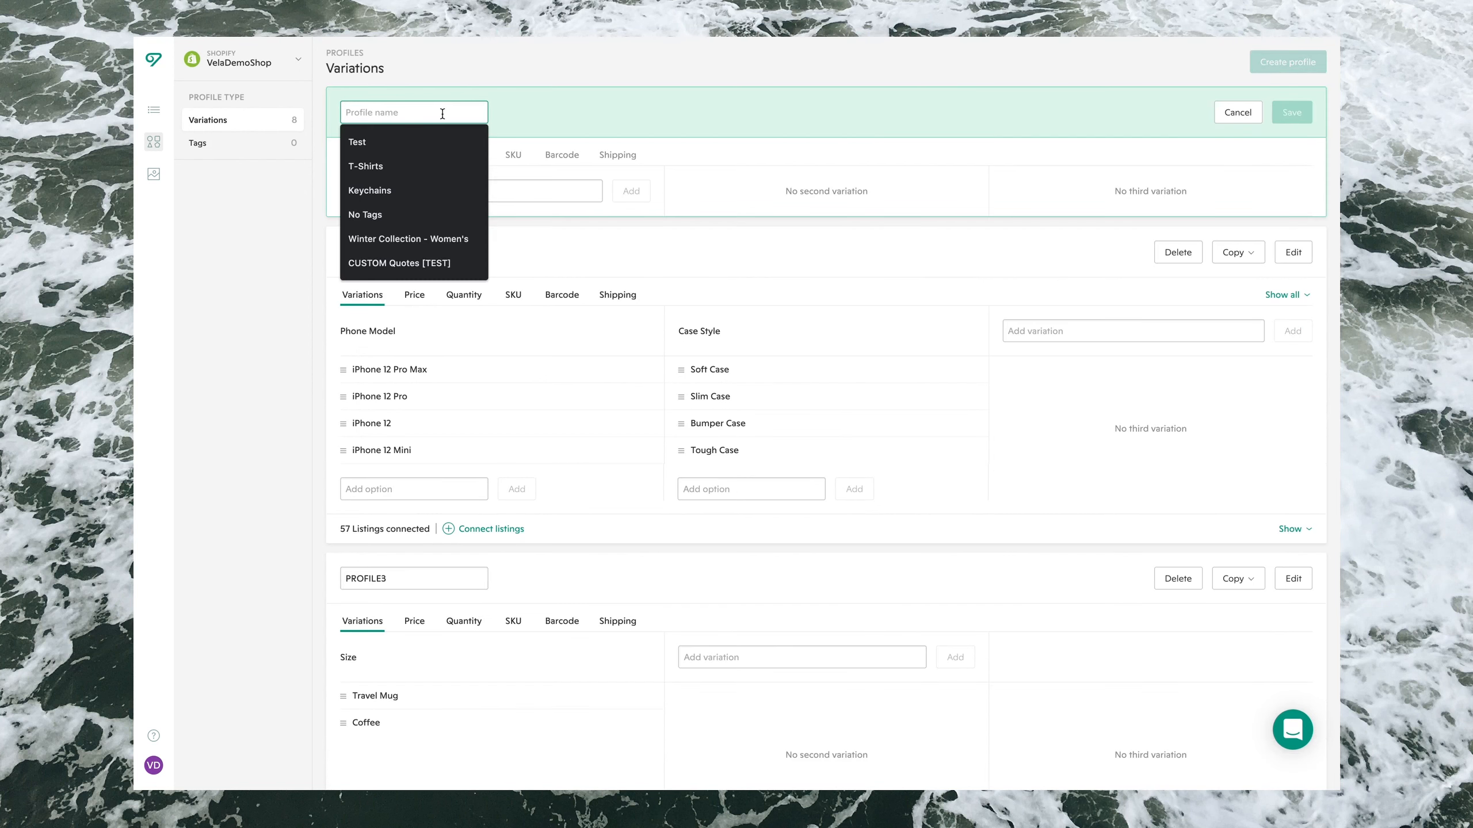
pyautogui.write('iPh')
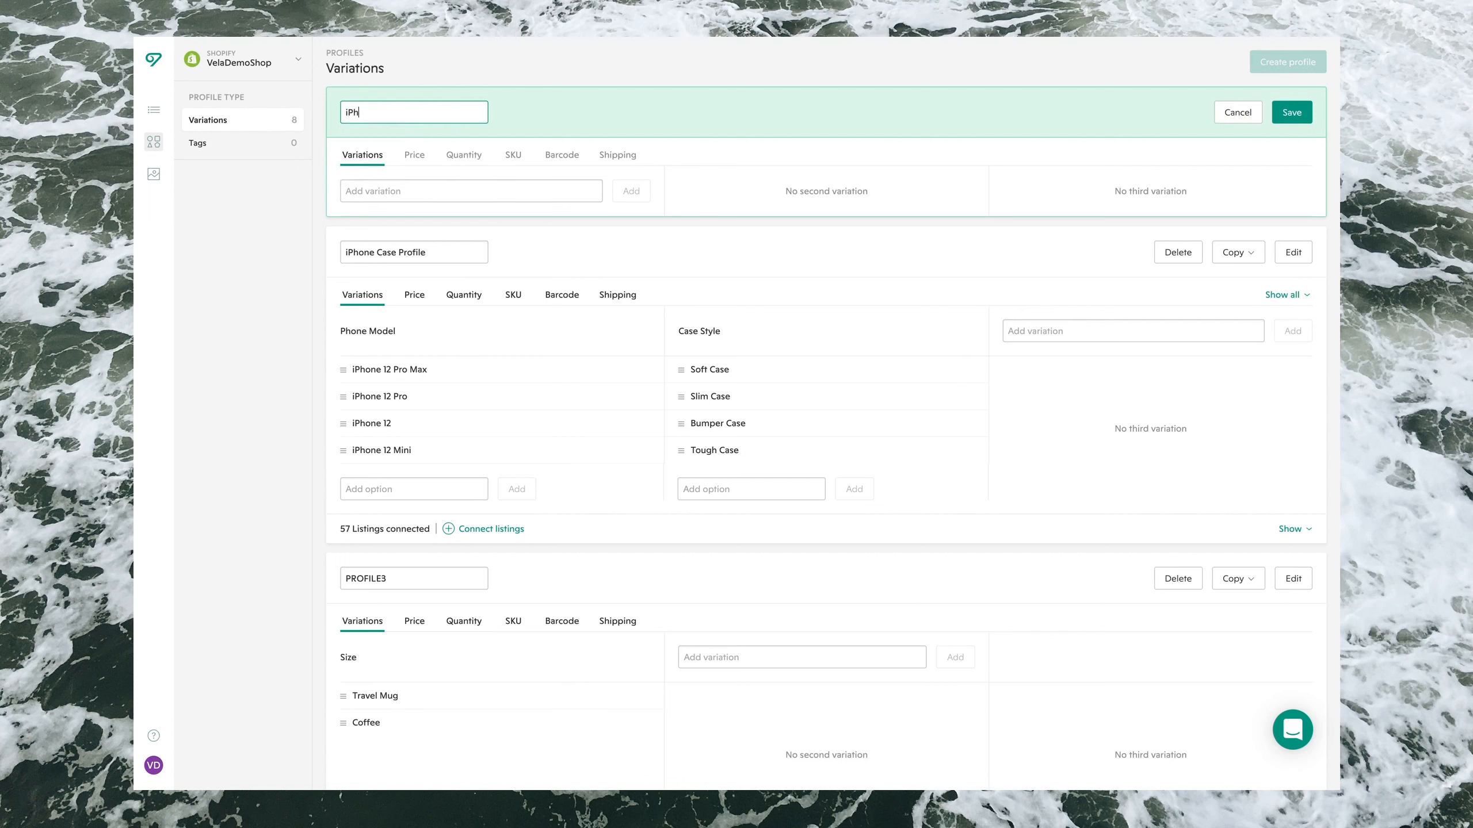
pyautogui.write('one 13 Profile')
# Add "Phone Model" as the first variation of the iPhone 13 Profile.
pyautogui.click(395, 190)
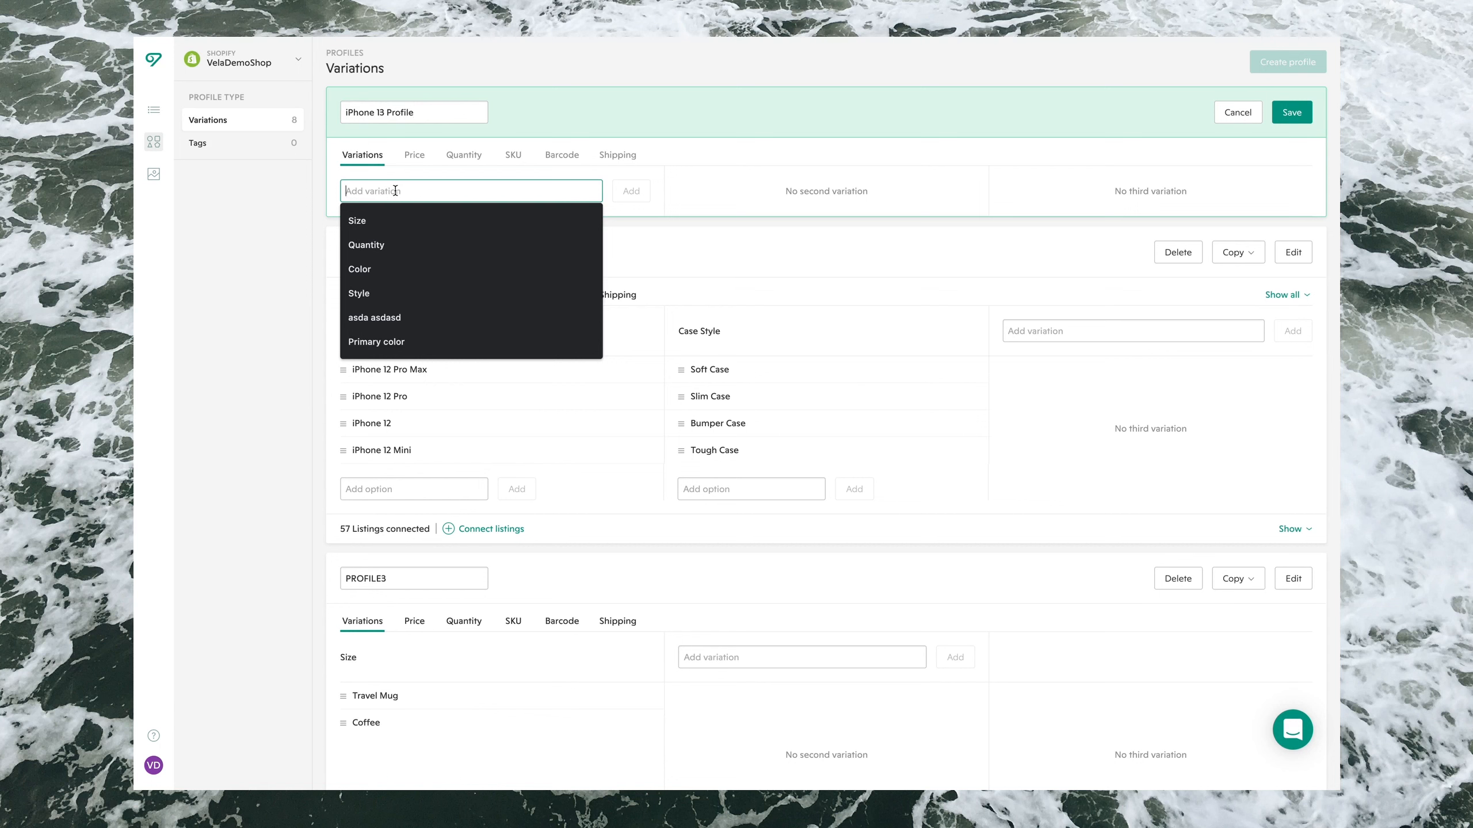
pyautogui.write('Phone')
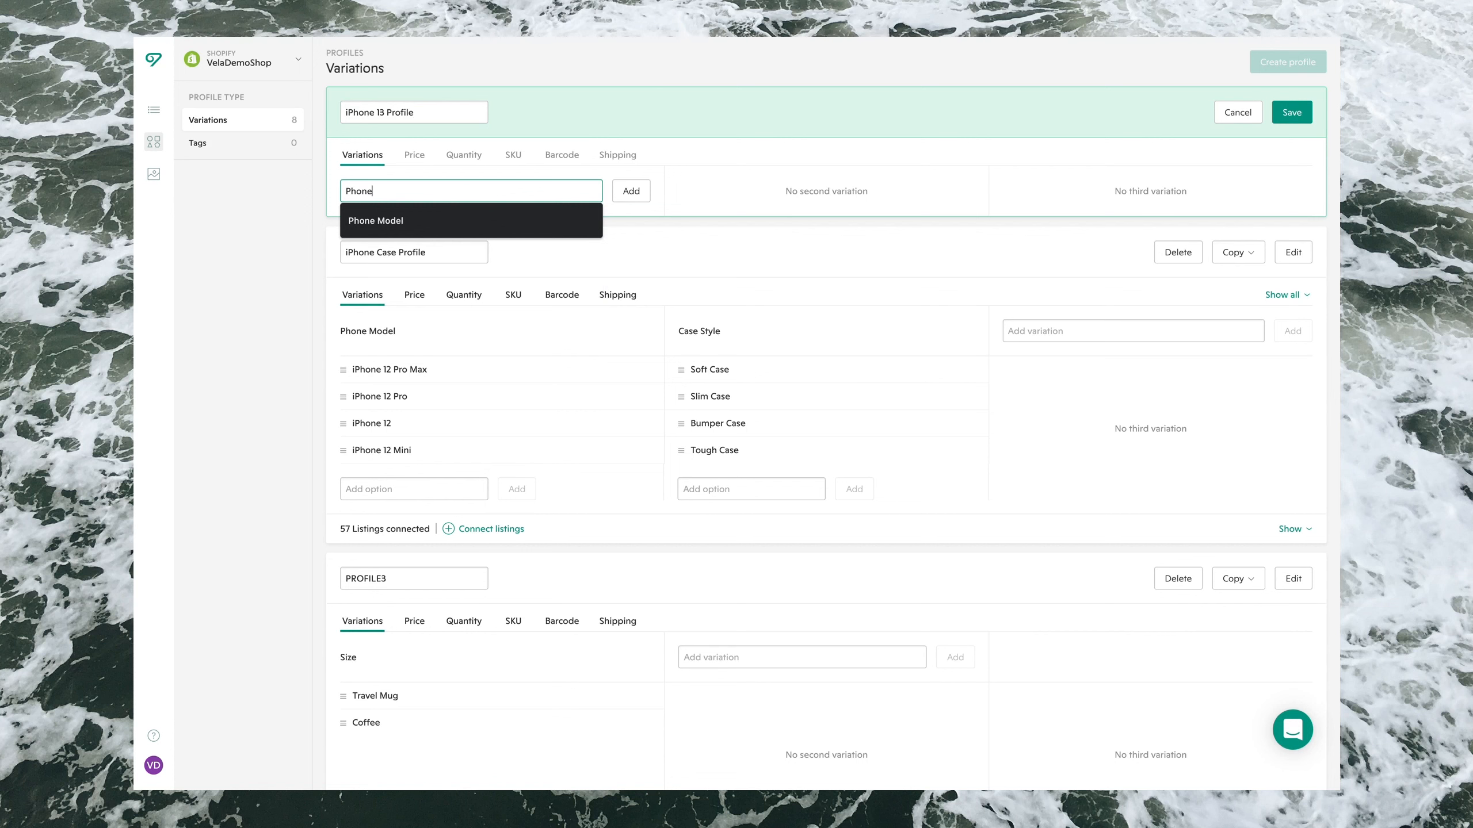
pyautogui.write(' Model')
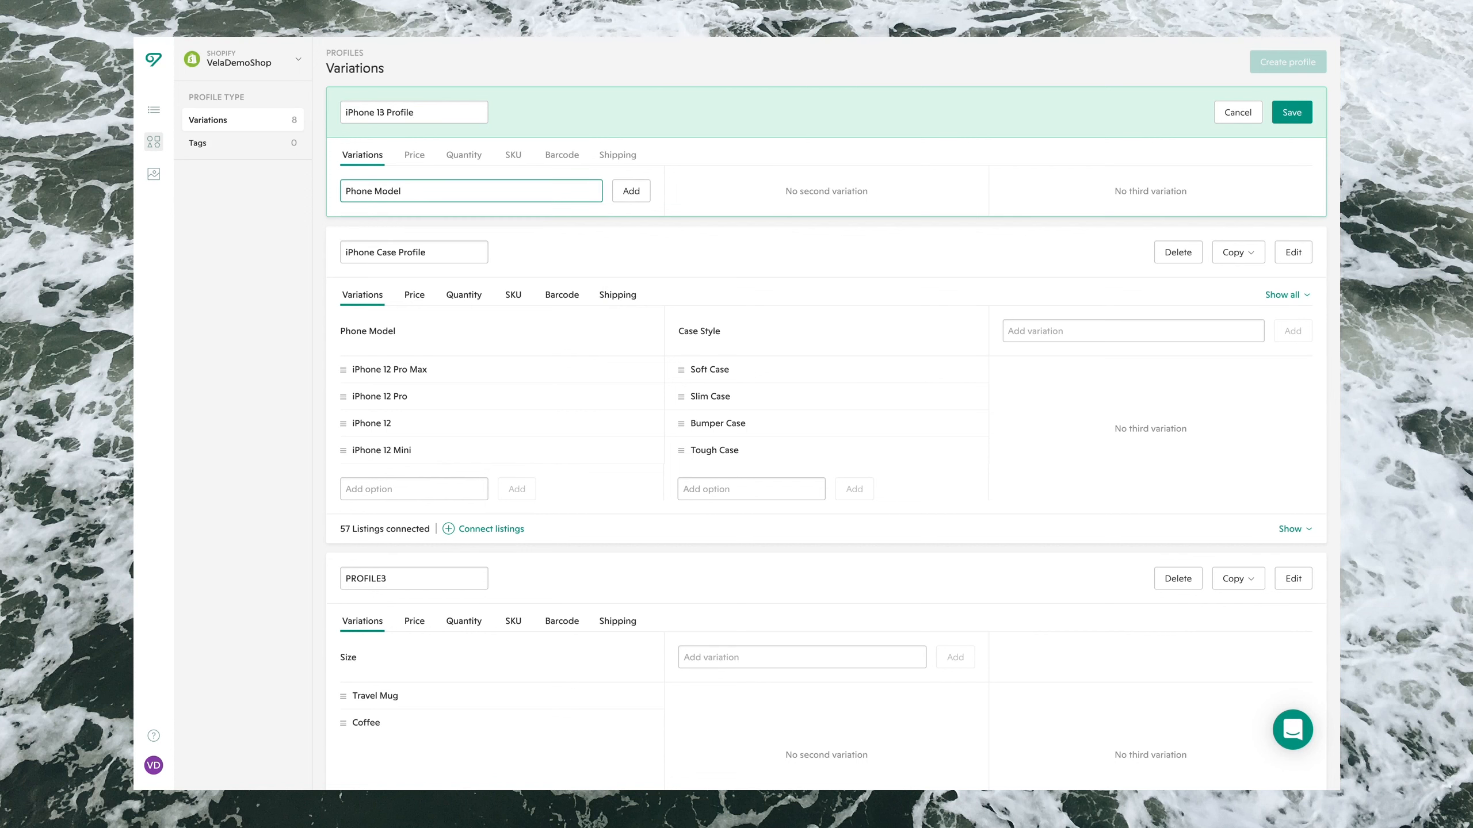
pyautogui.click(621, 193)
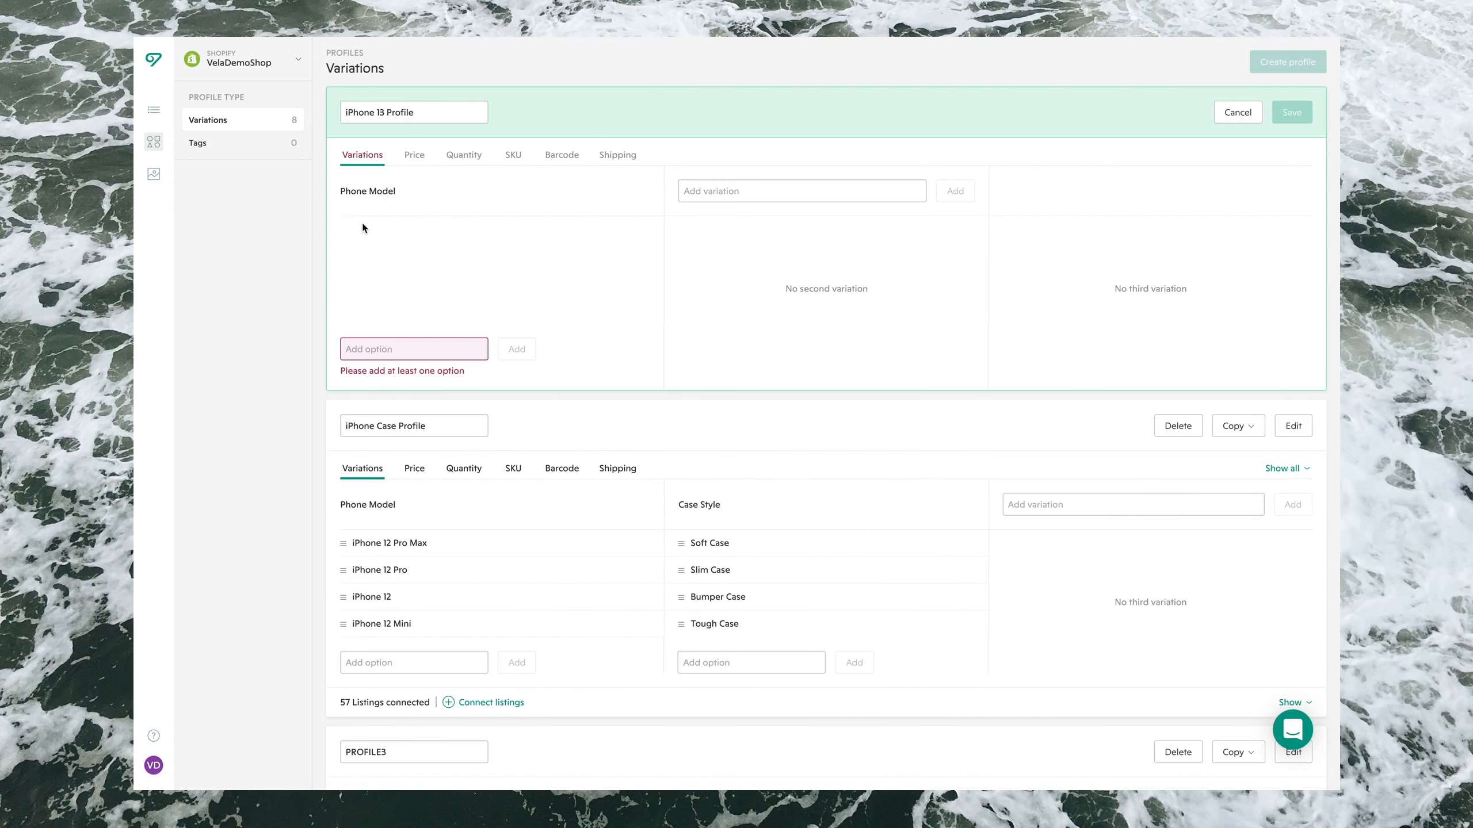
# Add the options "iPhone 13 Pro" and "iPhone 13 Pro Max" to the Phone Model variation.
pyautogui.click(382, 354)
pyautogui.write('iP')
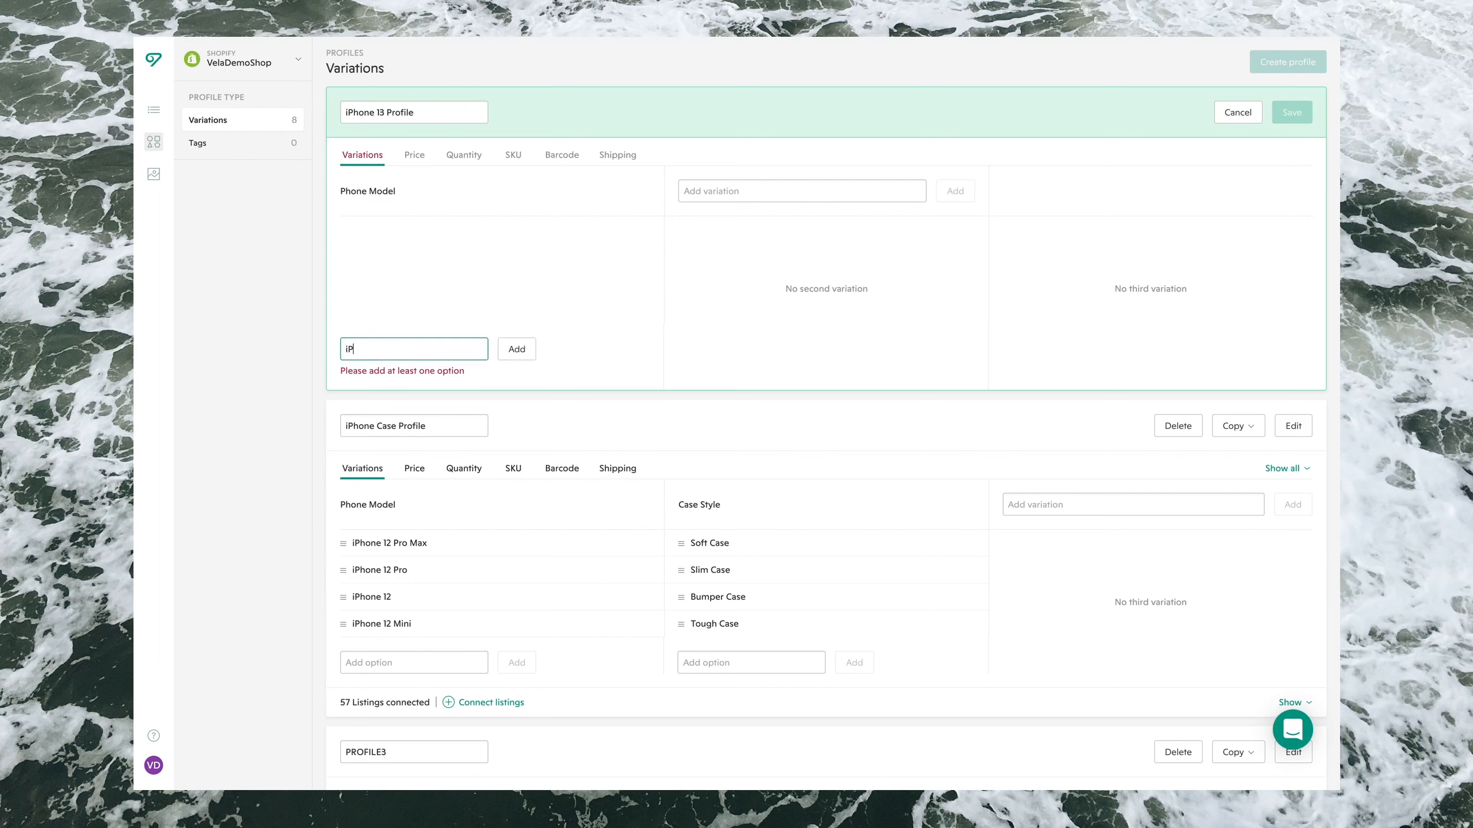
pyautogui.write('hone 13 Pro')
pyautogui.press('Return')
pyautogui.write('iP')
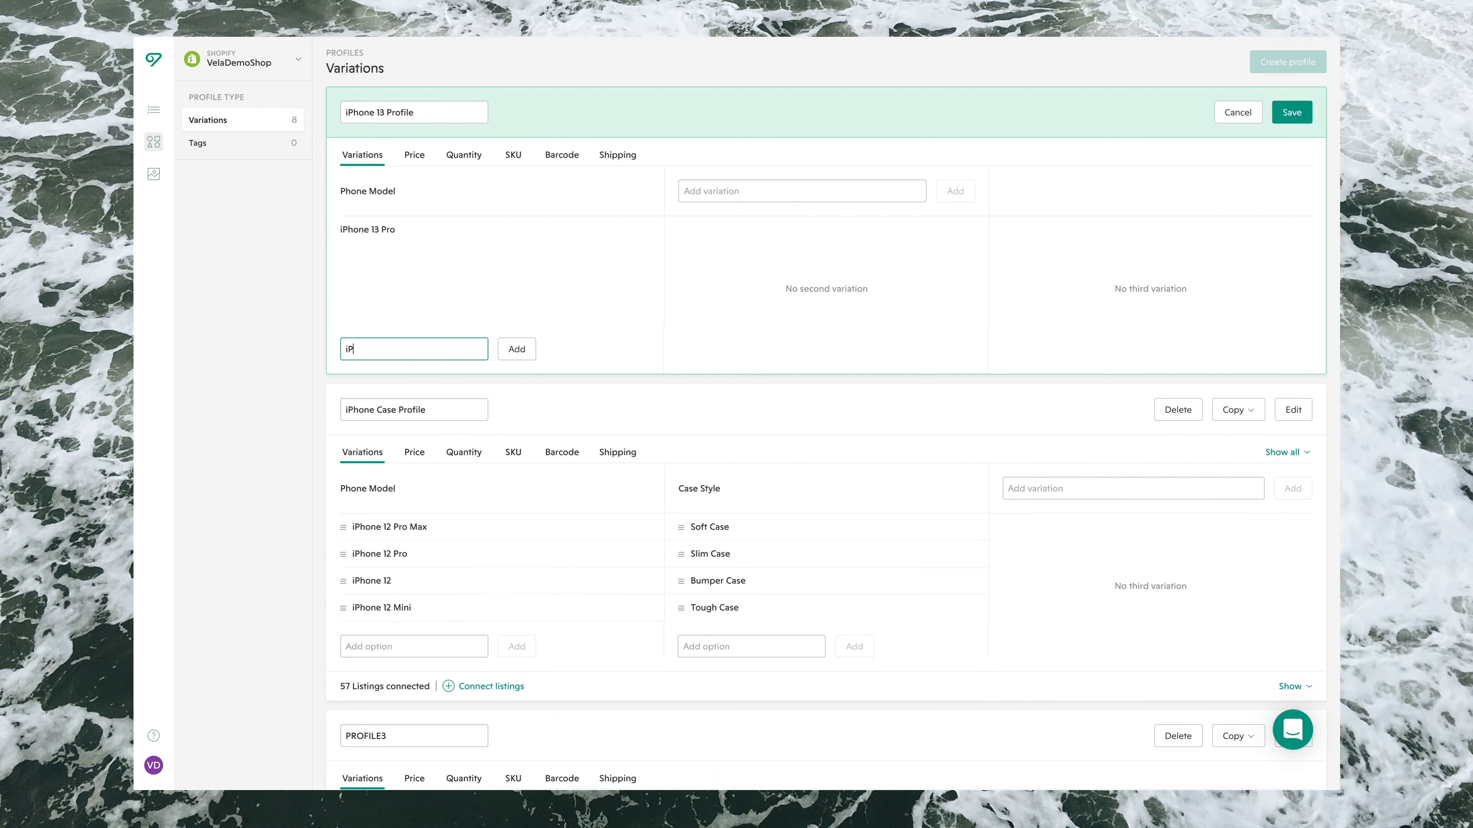
pyautogui.write('hone 13 Max')
pyautogui.click(386, 349)
pyautogui.write('Pro Max')
pyautogui.click(516, 349)
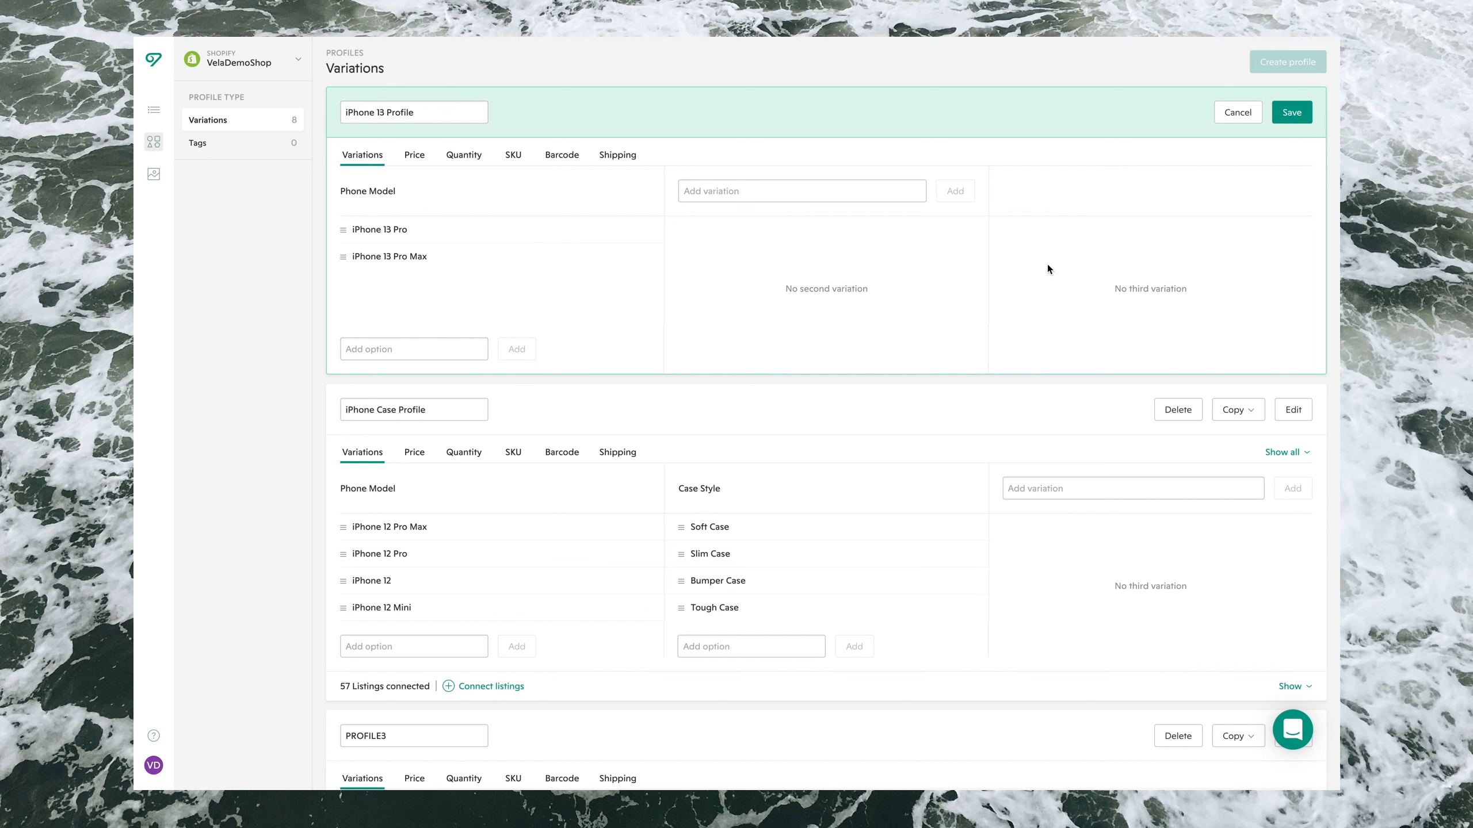
# Add "Case Color" as the second variation of the iPhone 13 Profile.
pyautogui.click(784, 193)
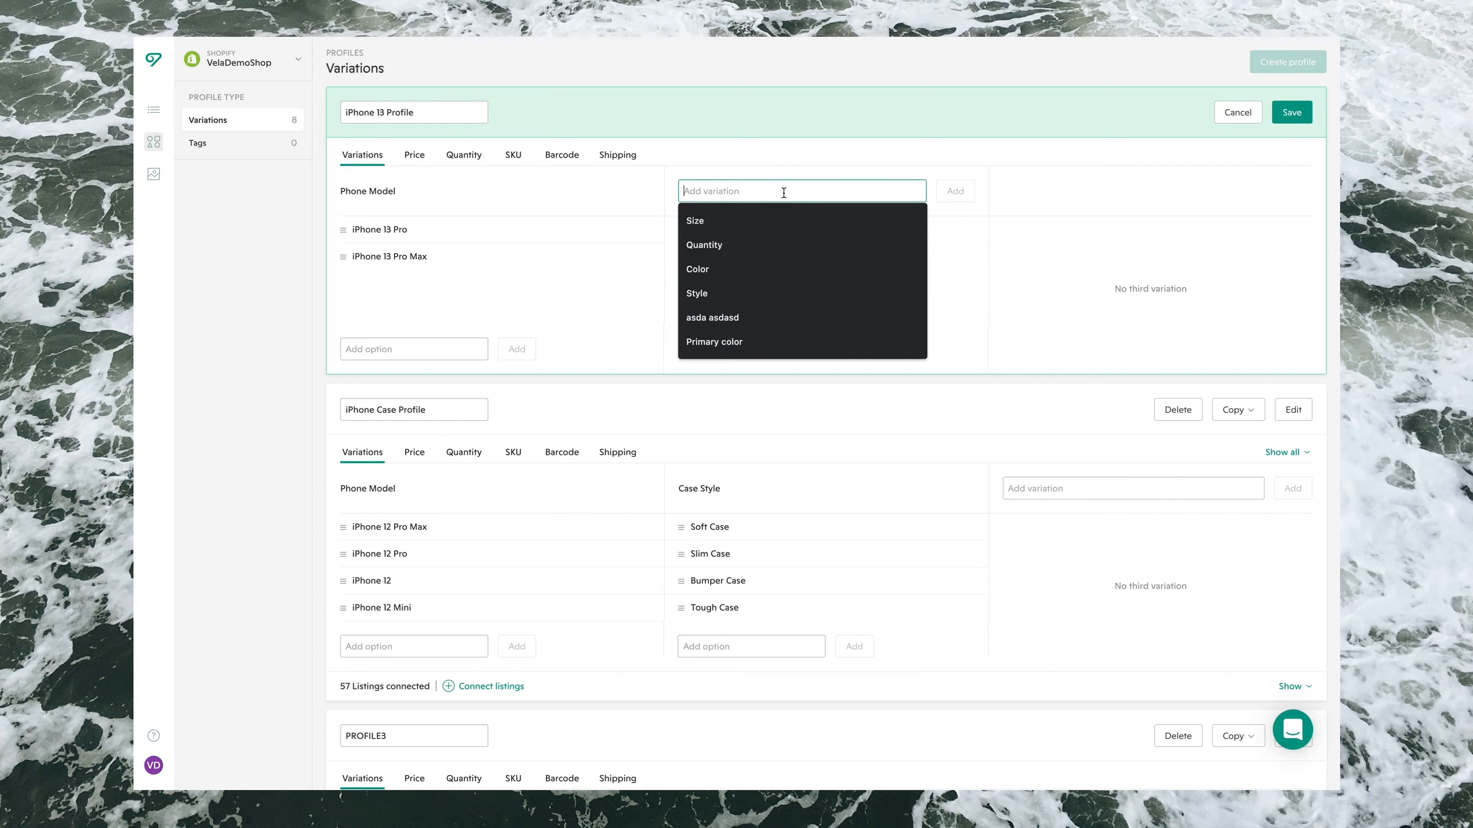
pyautogui.write('Case')
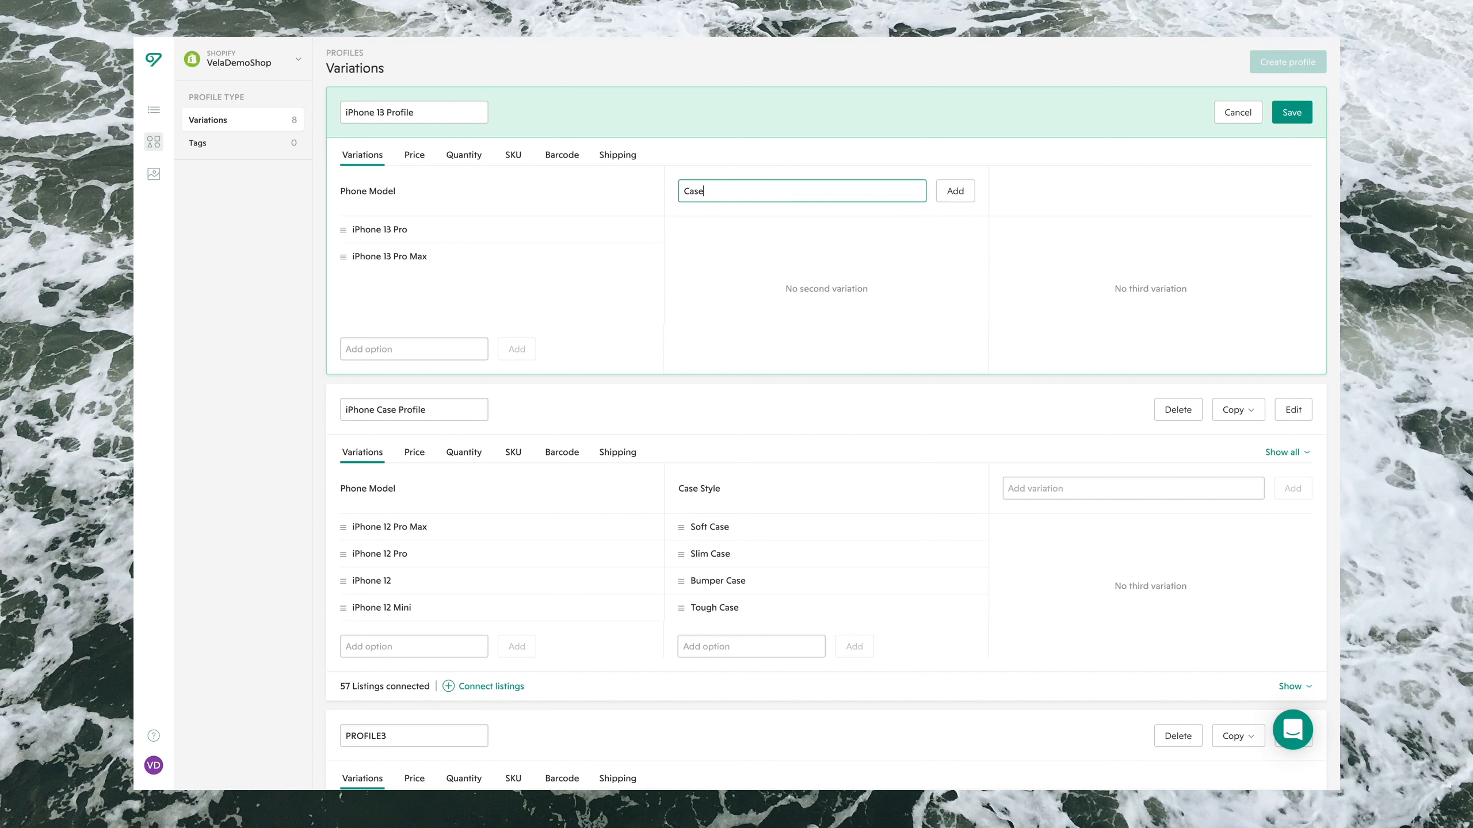
pyautogui.write(' Color')
pyautogui.press('Return')
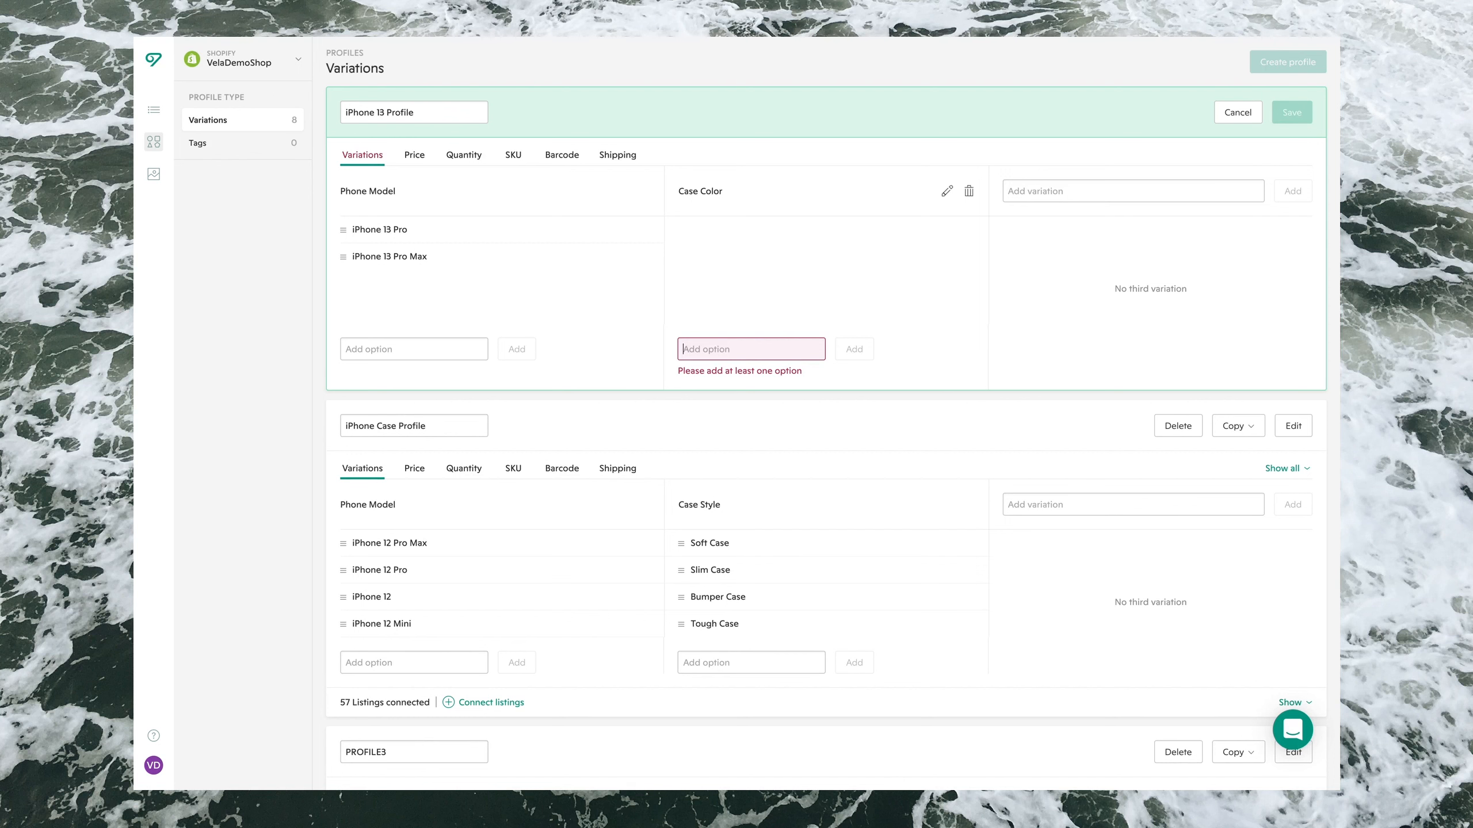
# Add the options "Clear" and "Black" to the Case Color variation.
pyautogui.write('Clear')
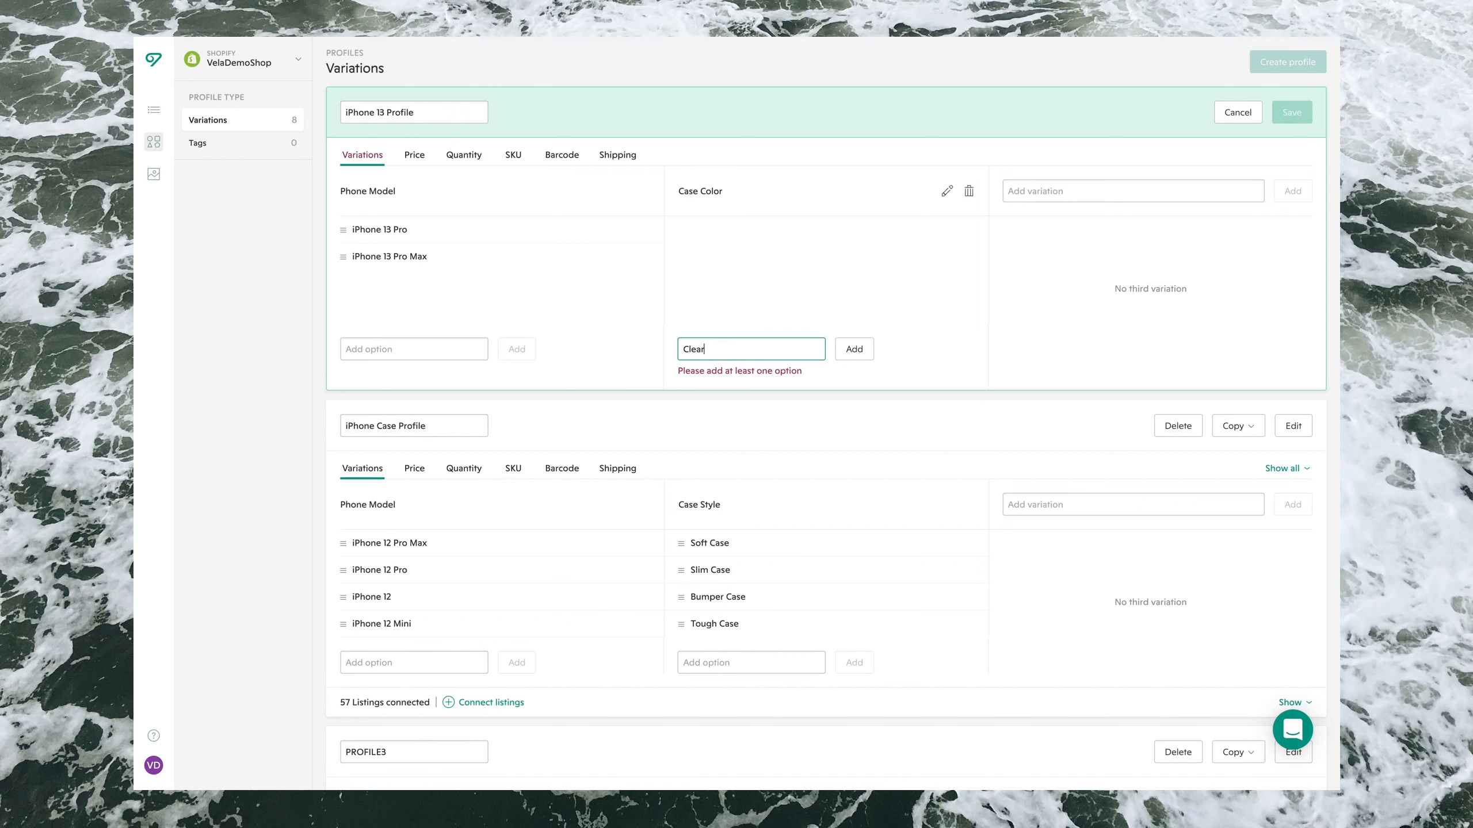
pyautogui.press('Return')
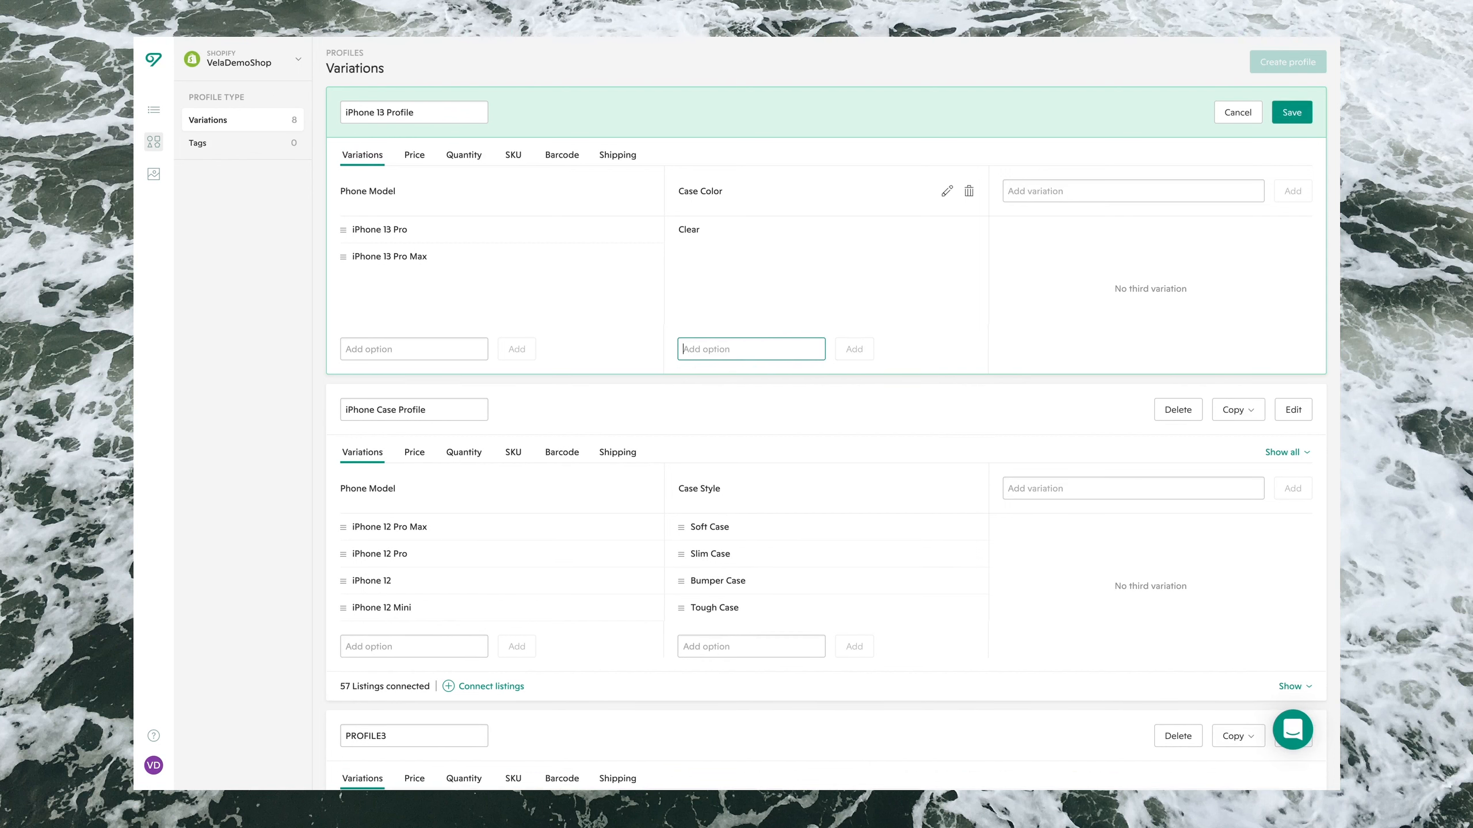
pyautogui.write('Black')
pyautogui.click(855, 349)
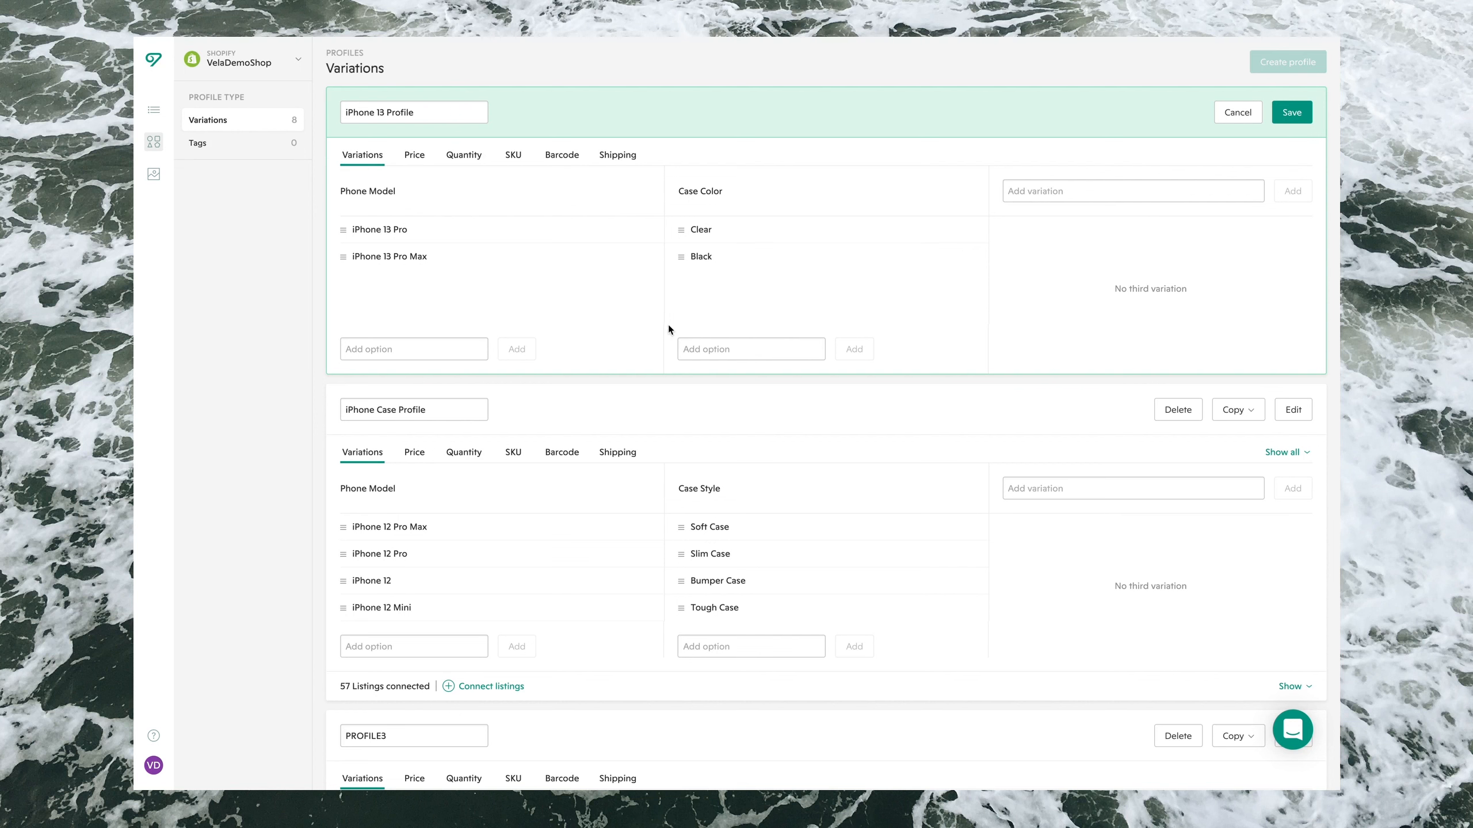
pyautogui.moveTo(533, 266)
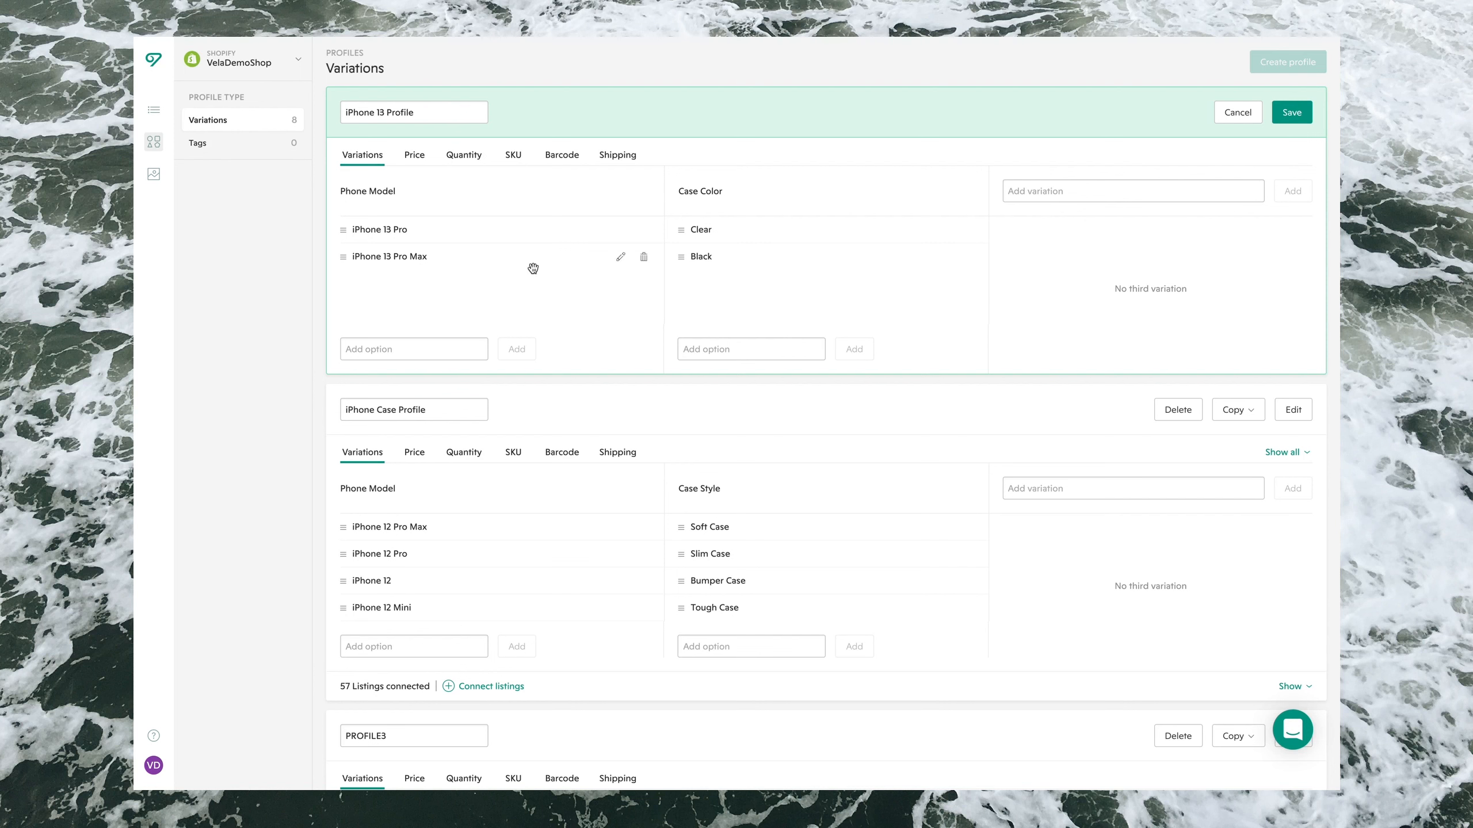
pyautogui.click(620, 257)
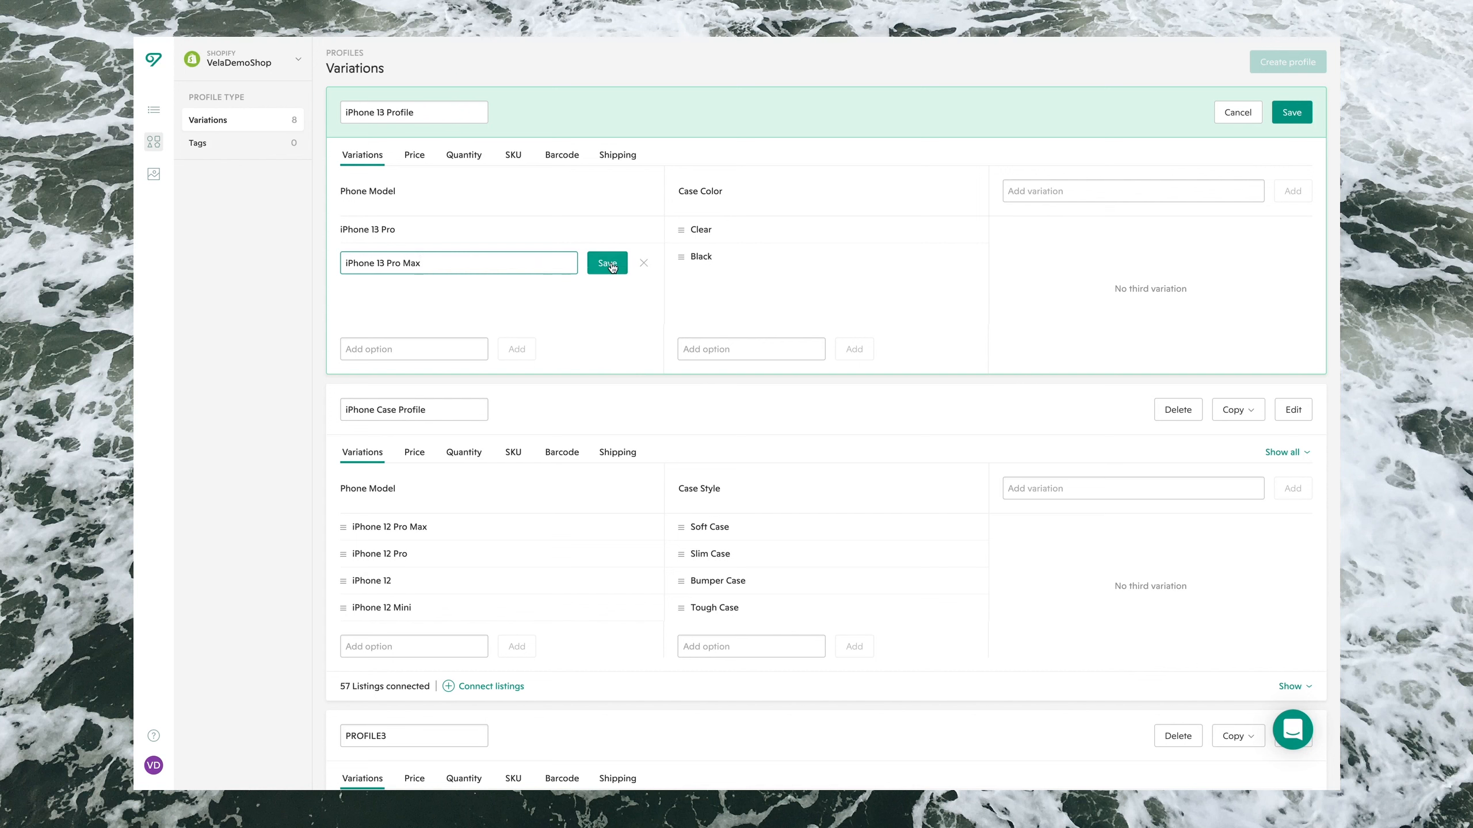
pyautogui.click(643, 265)
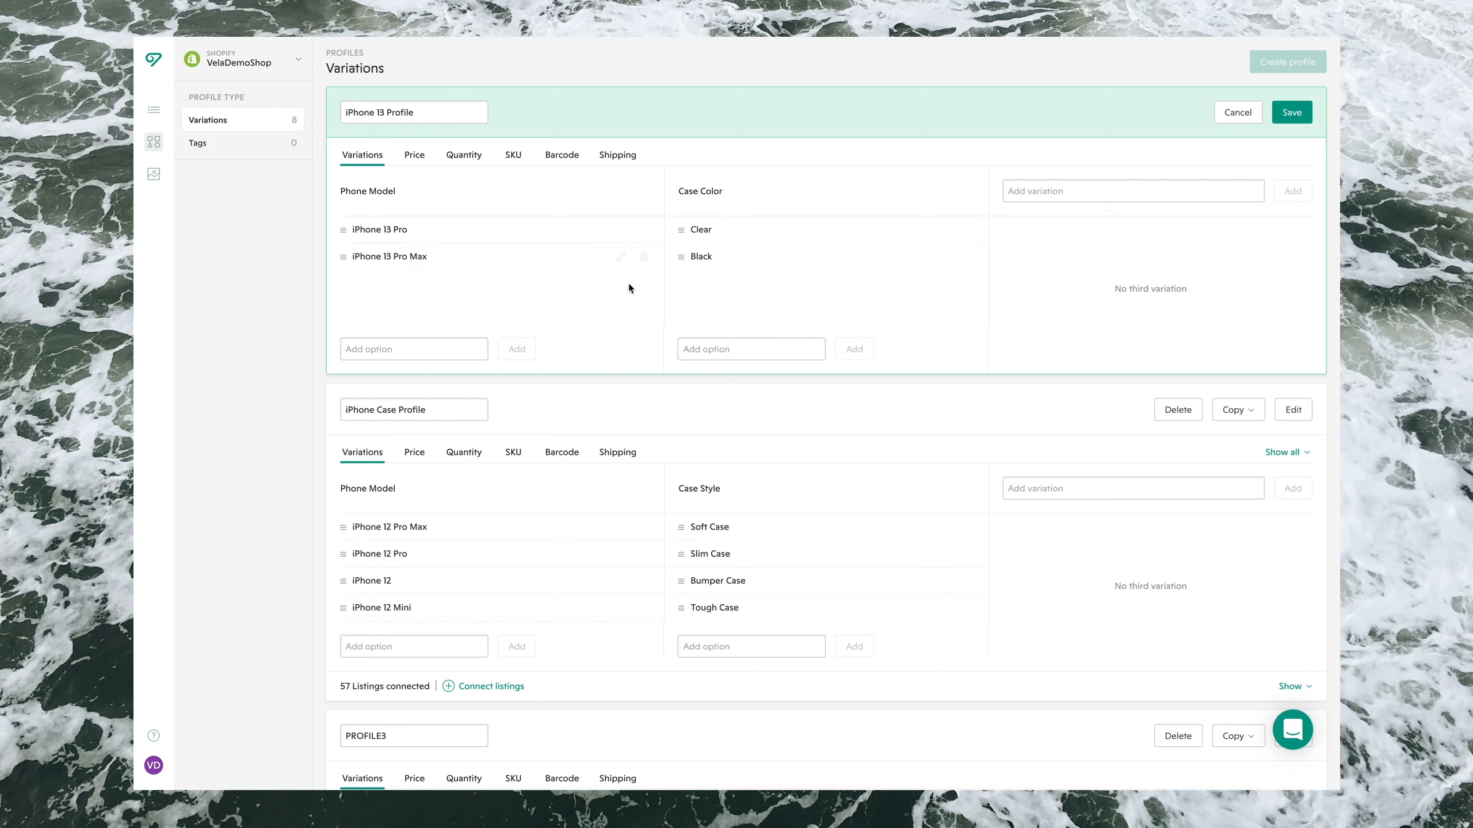
# Review the price and quantity settings for each phone model and case color combination in the iPhone 13 Profile.
pyautogui.click(414, 162)
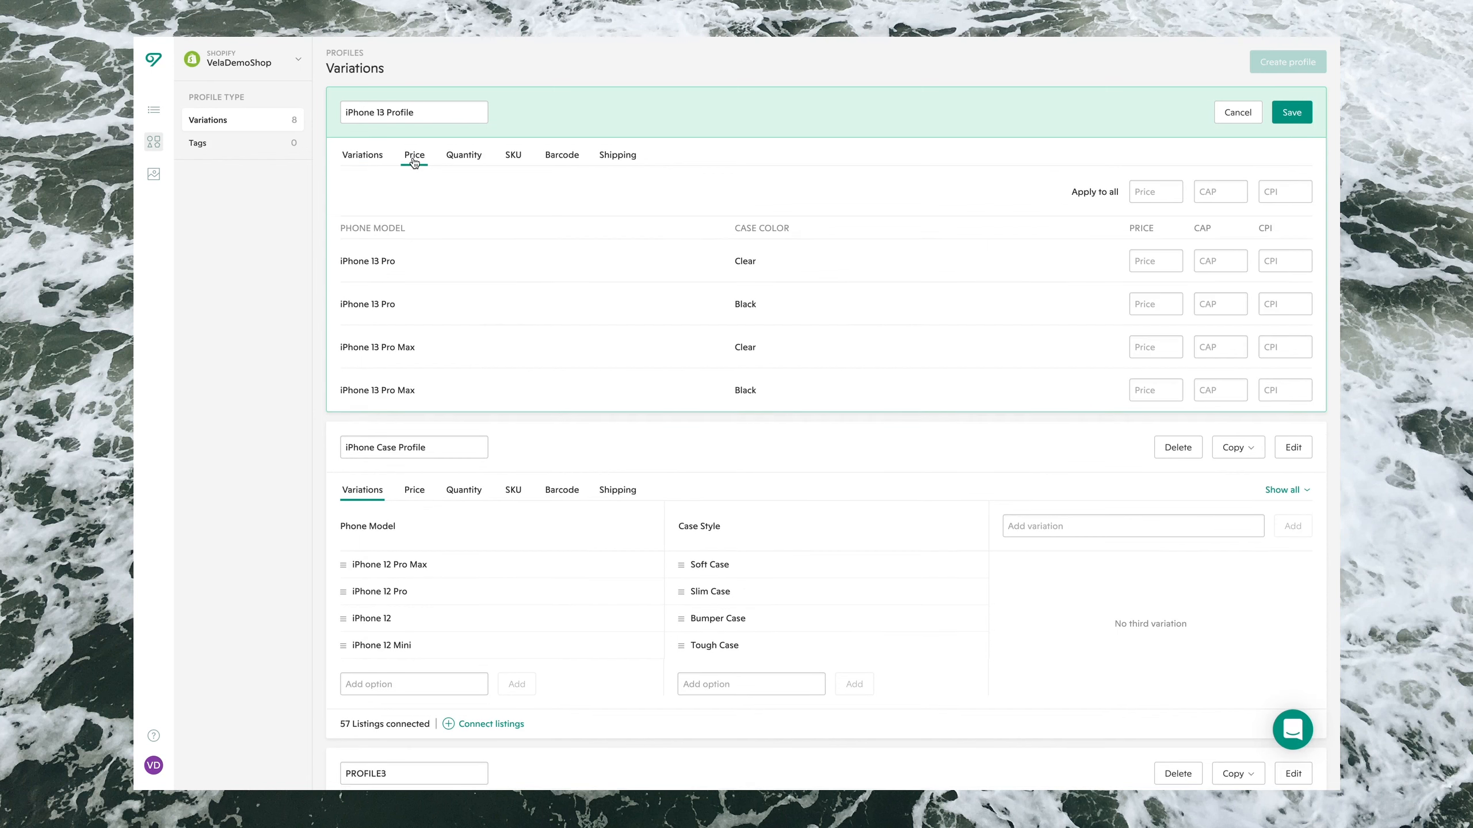
pyautogui.scroll(-3, 1044, 271)
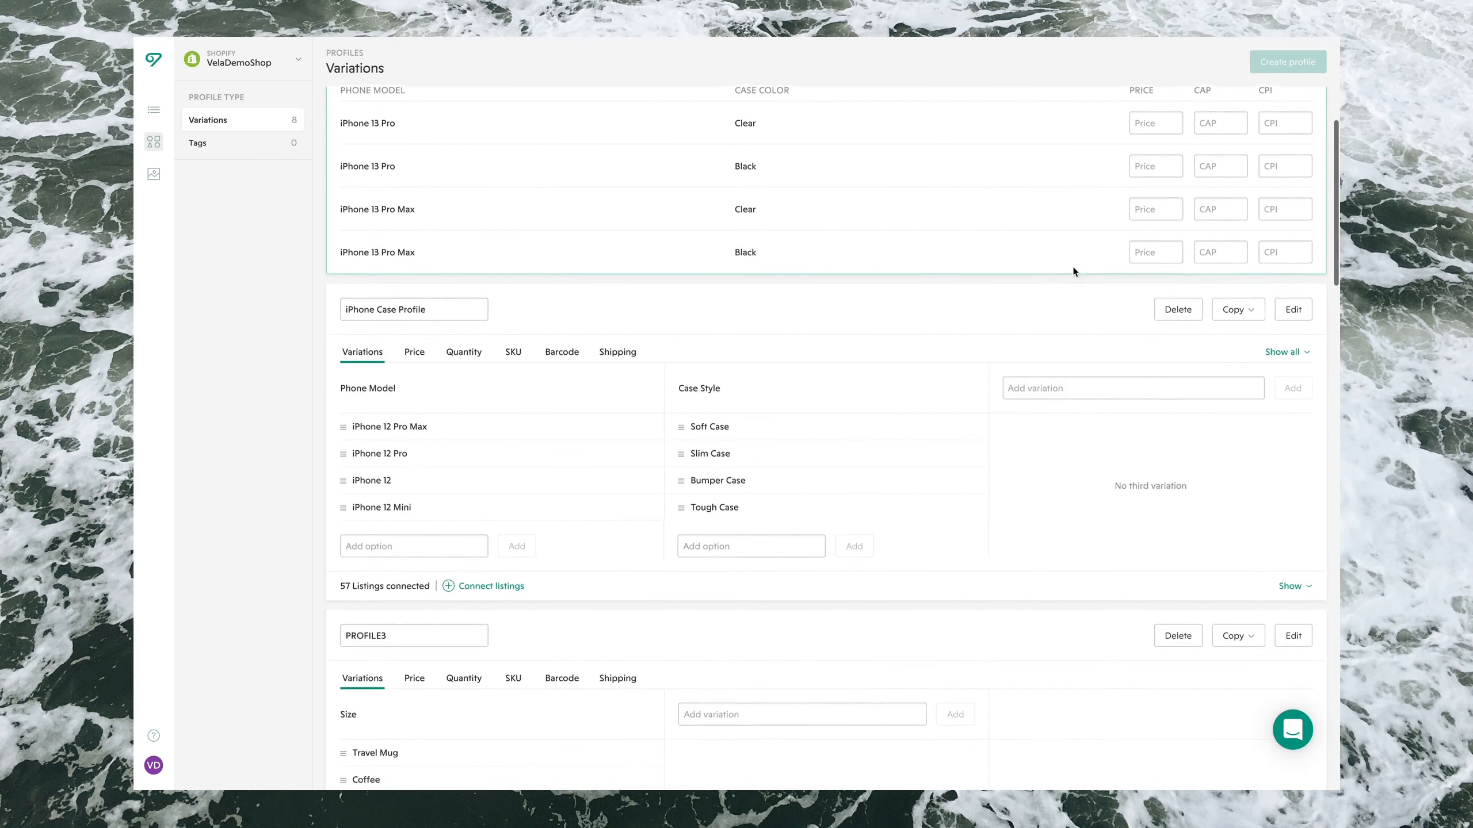
pyautogui.scroll(2, 1102, 244)
pyautogui.scroll(1, 1179, 208)
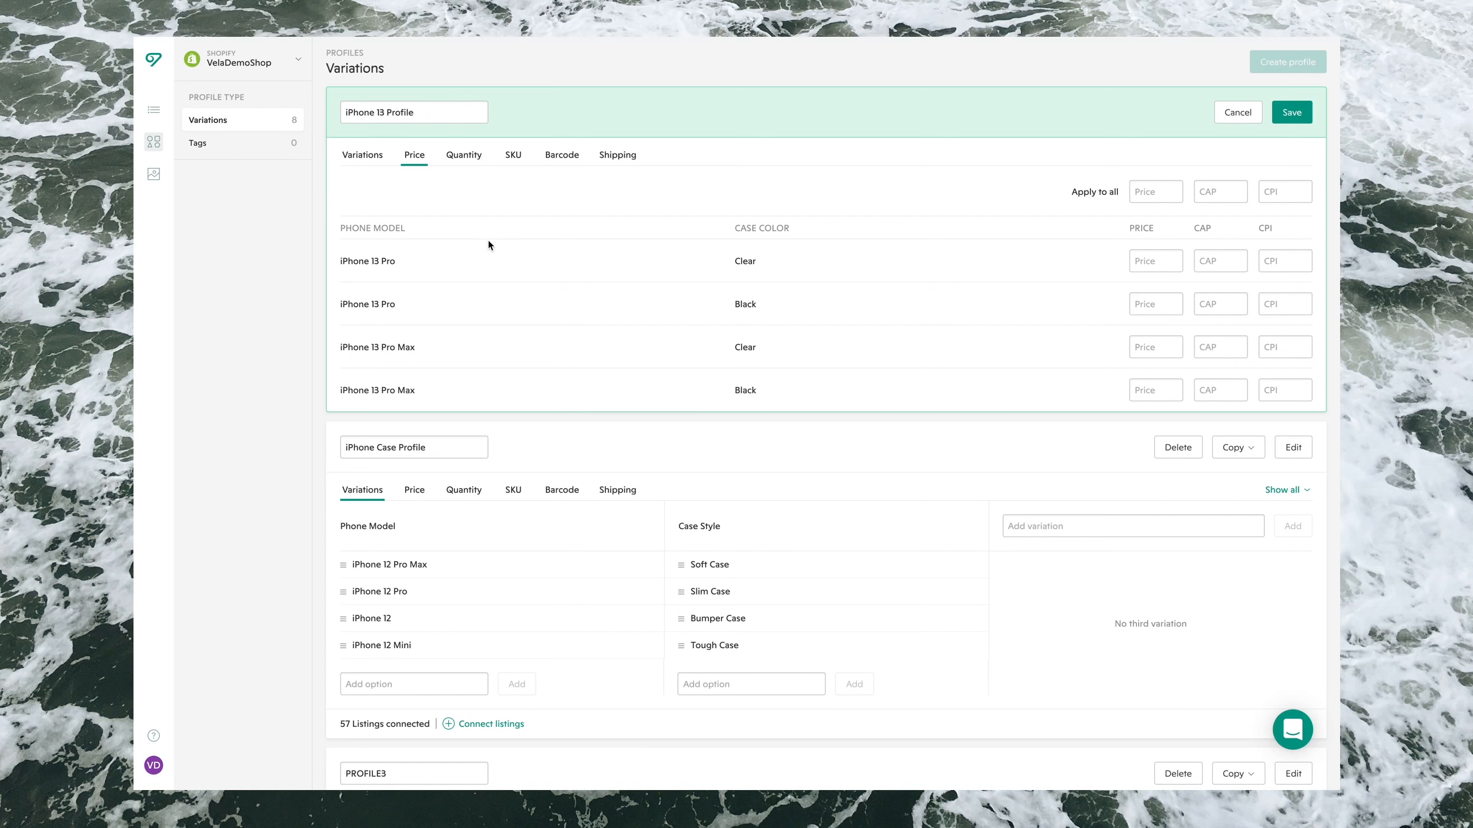
pyautogui.click(466, 158)
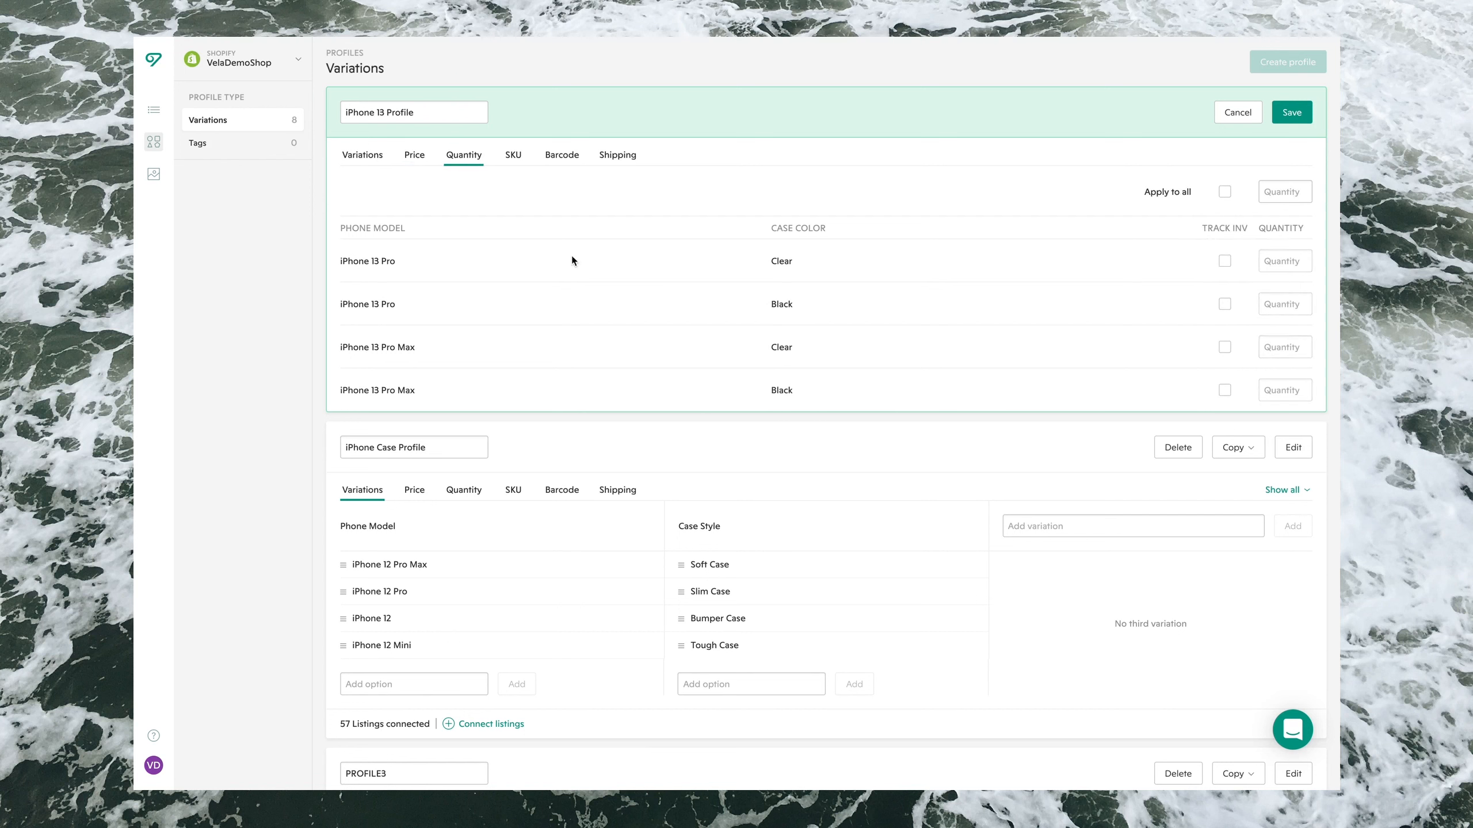
# Review the SKU, barcode and shipping settings of the iPhone 13 Profile, and return to its variations.
pyautogui.click(521, 166)
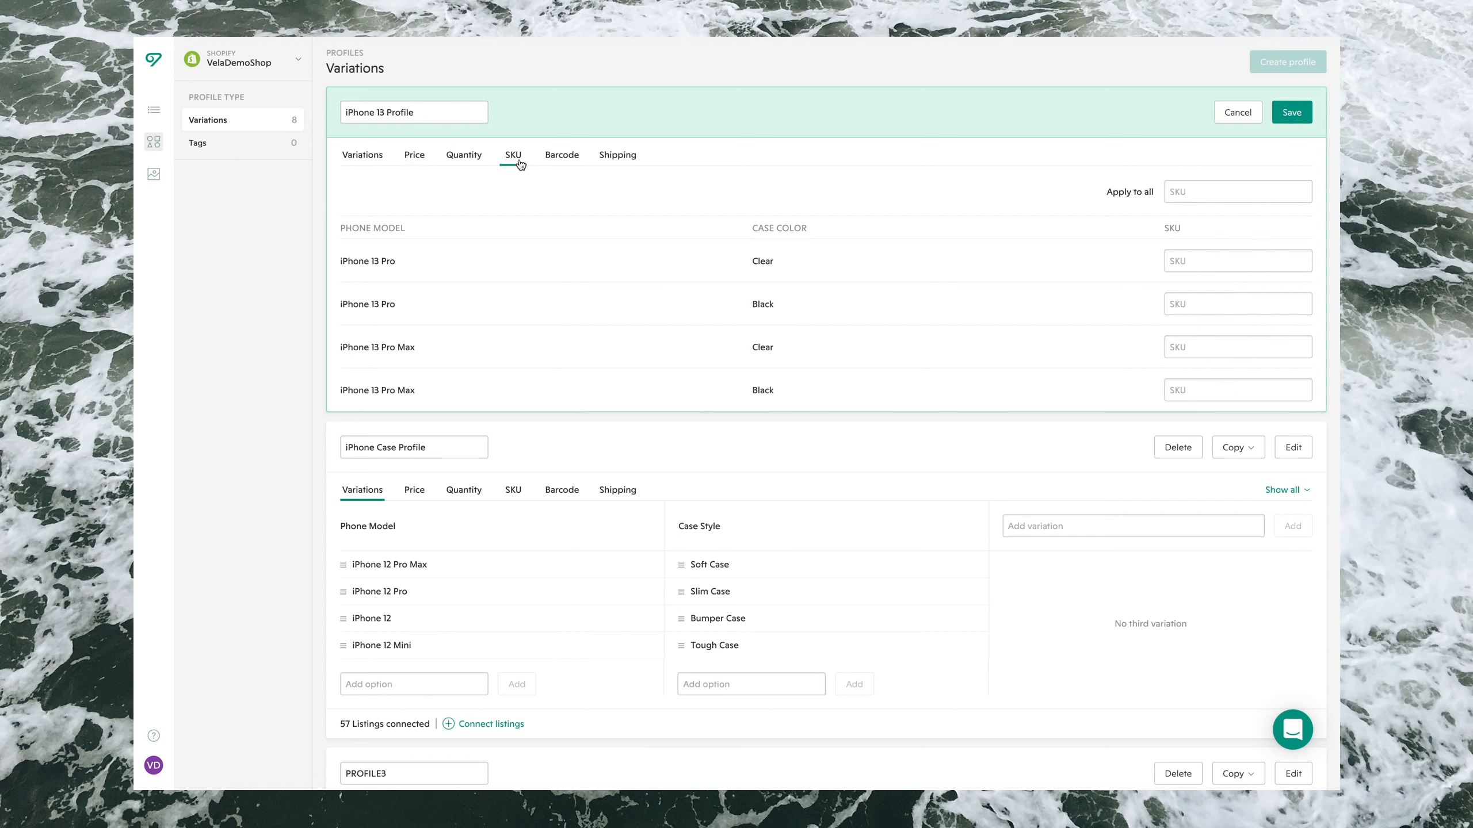
pyautogui.click(561, 159)
pyautogui.click(617, 160)
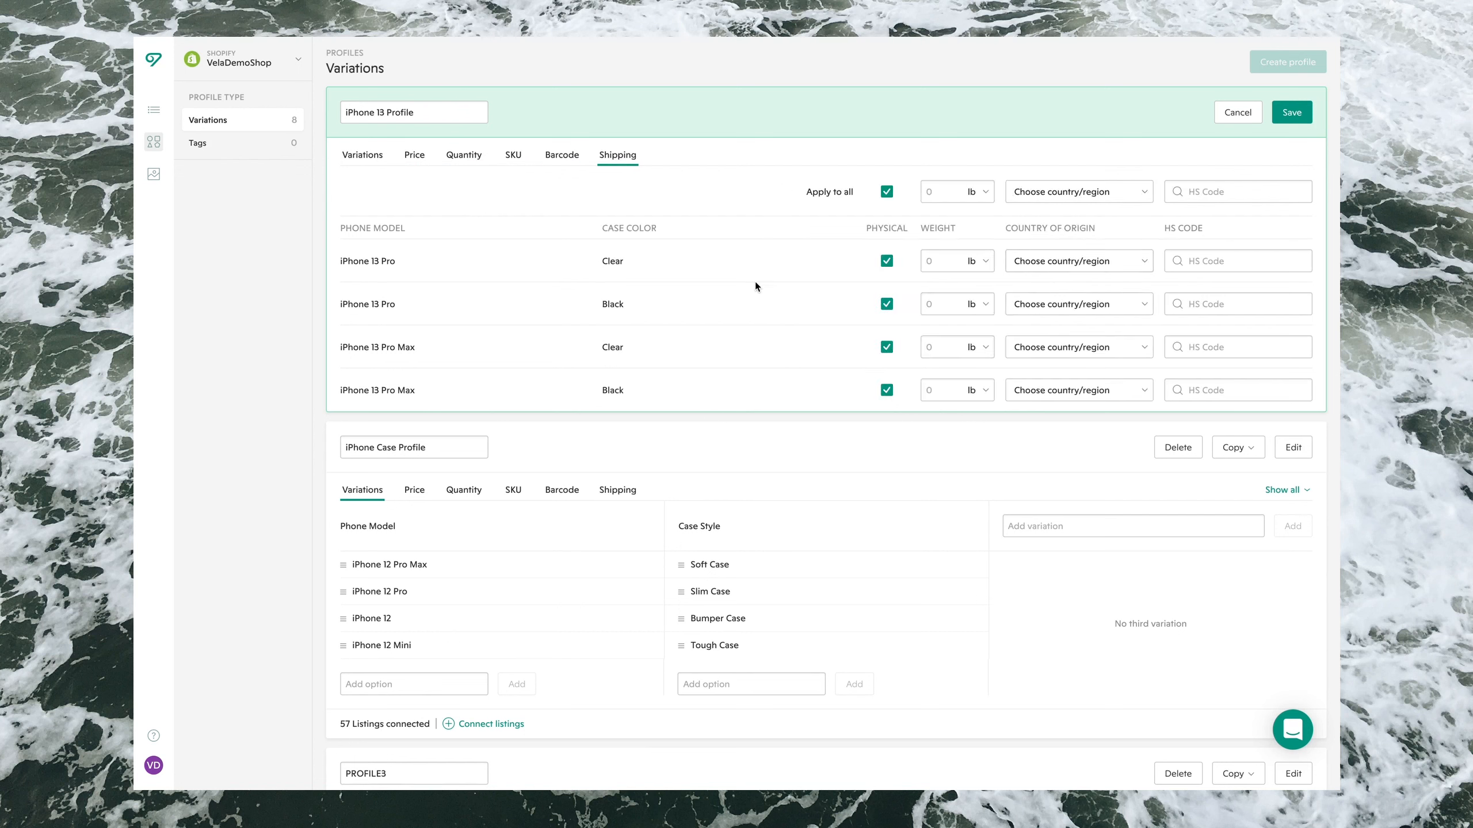
pyautogui.click(364, 156)
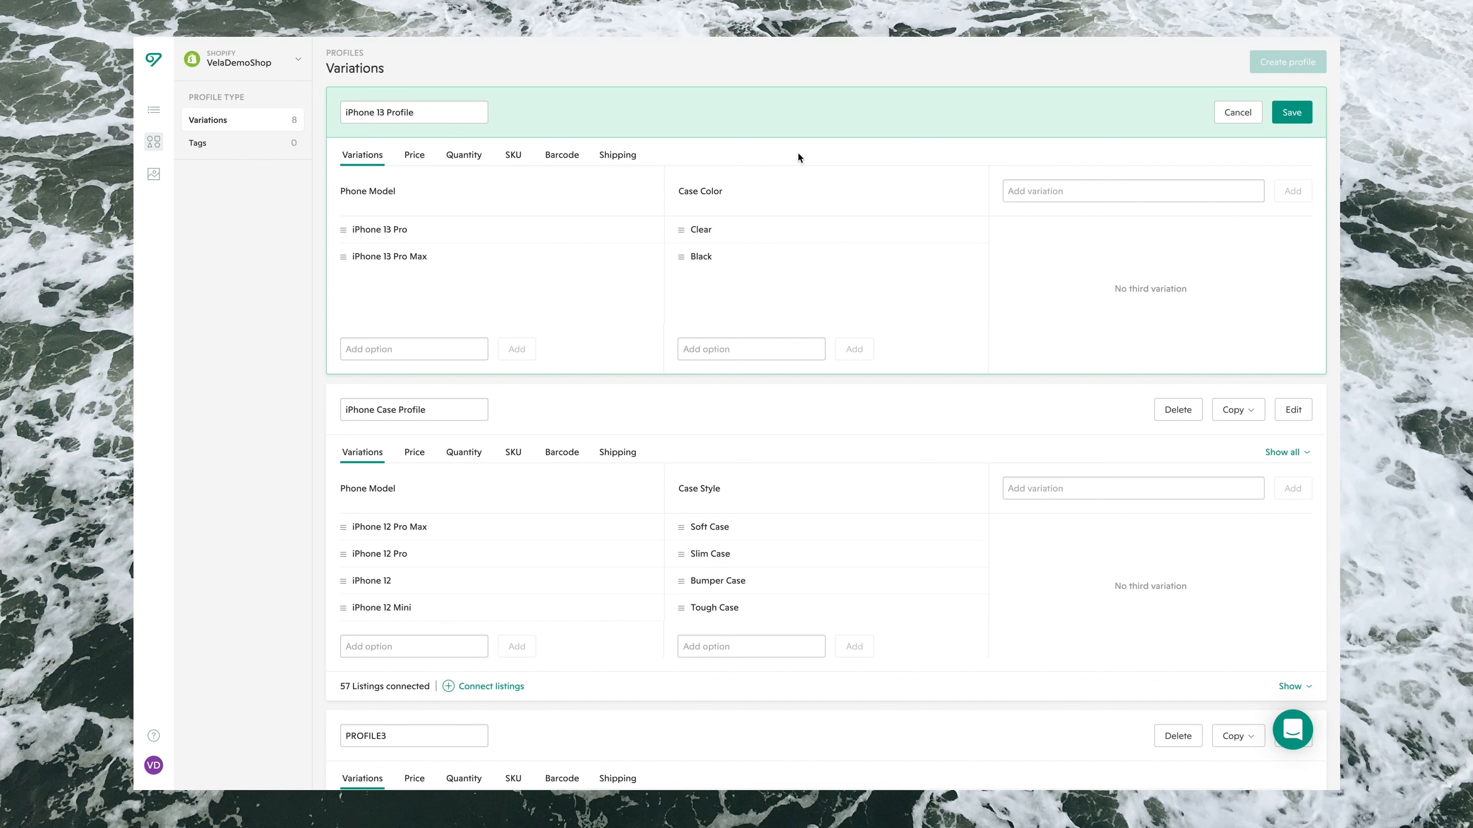
# Set the price of the clear and black iPhone 13 Pro combinations to 25 each.
pyautogui.moveTo(775, 226)
pyautogui.moveTo(427, 197)
pyautogui.click(417, 159)
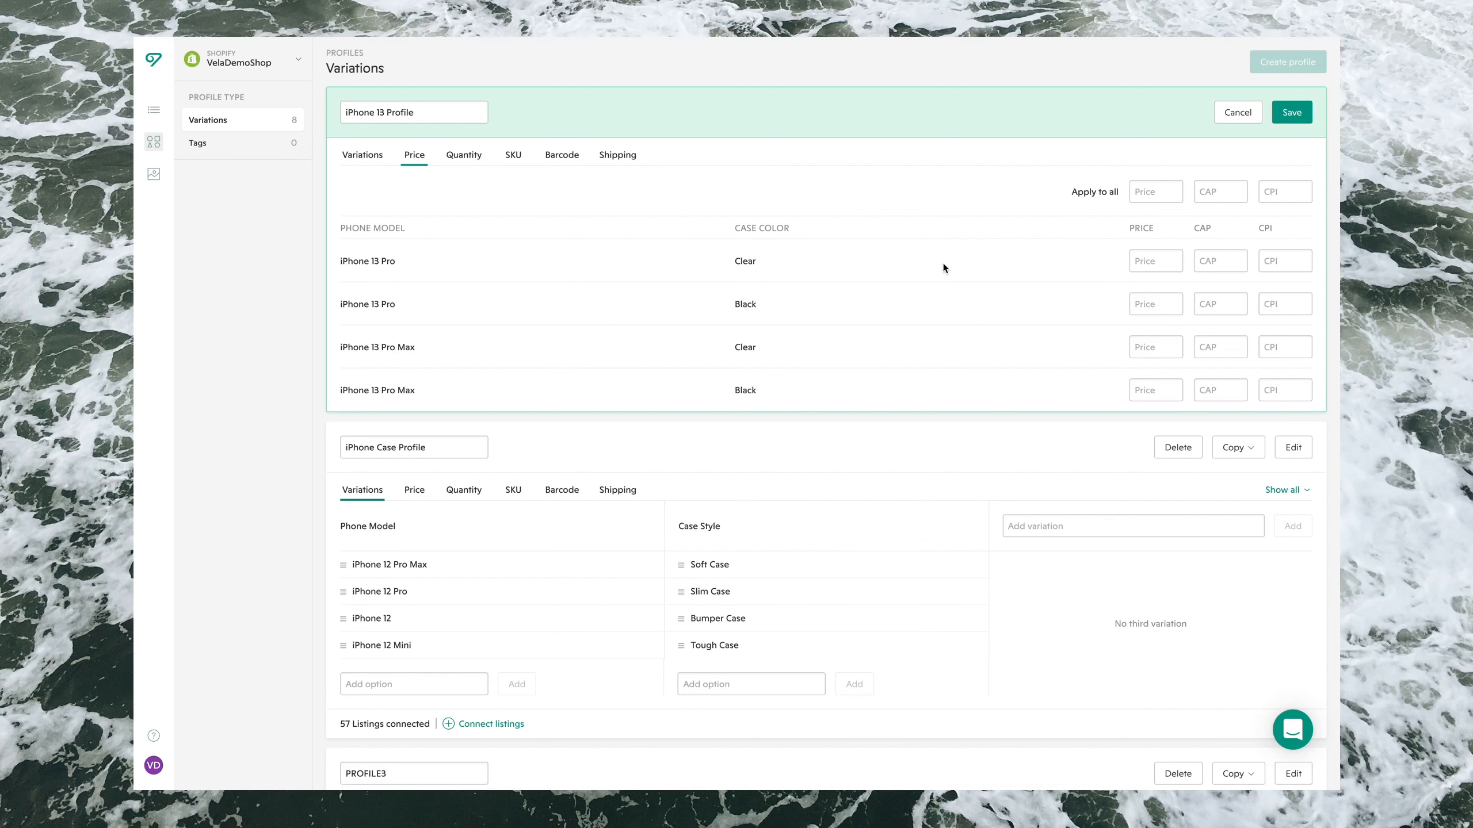
pyautogui.scroll(-1, 945, 296)
pyautogui.scroll(1, 945, 295)
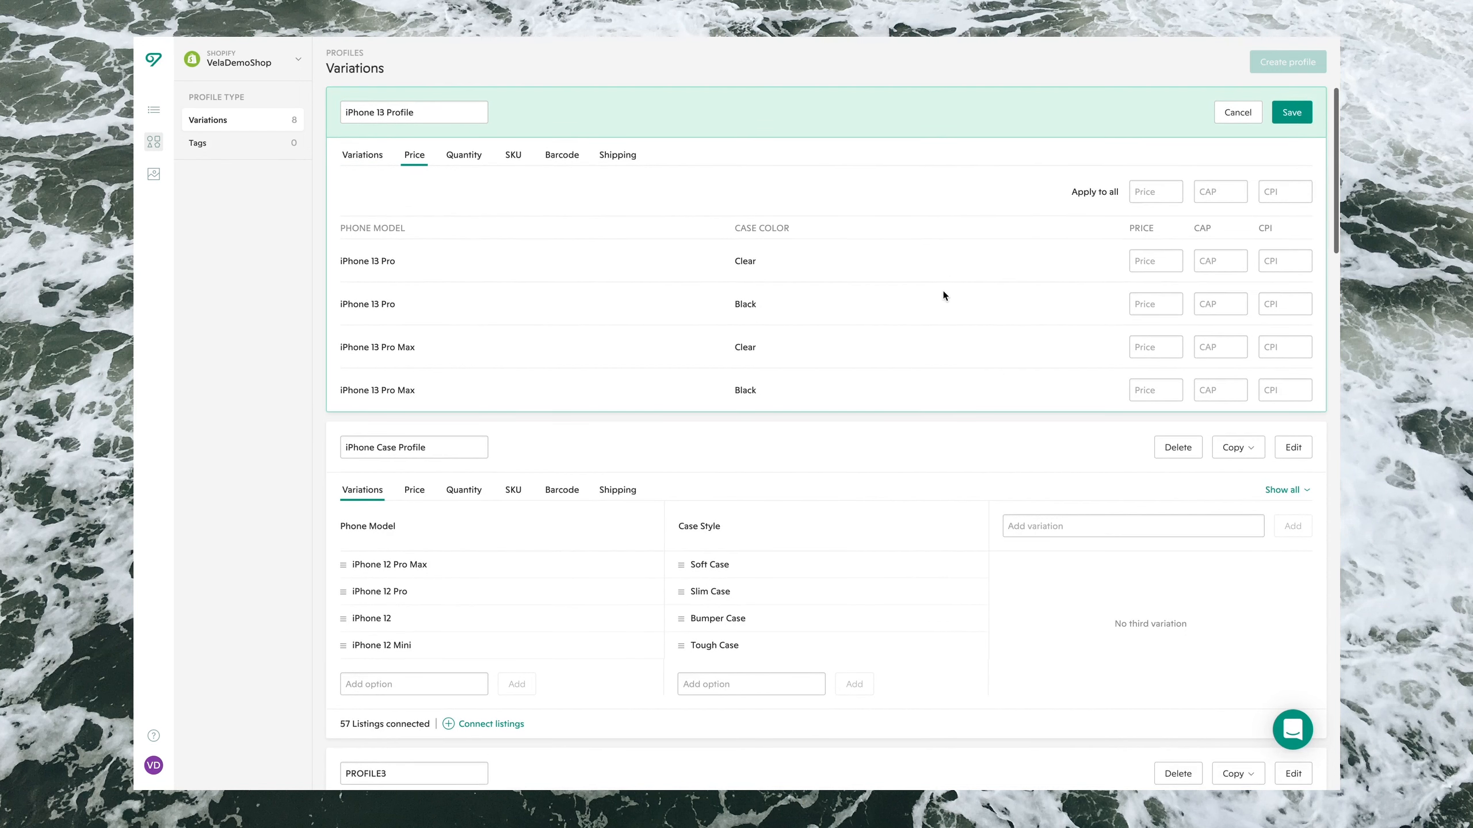
pyautogui.click(1150, 261)
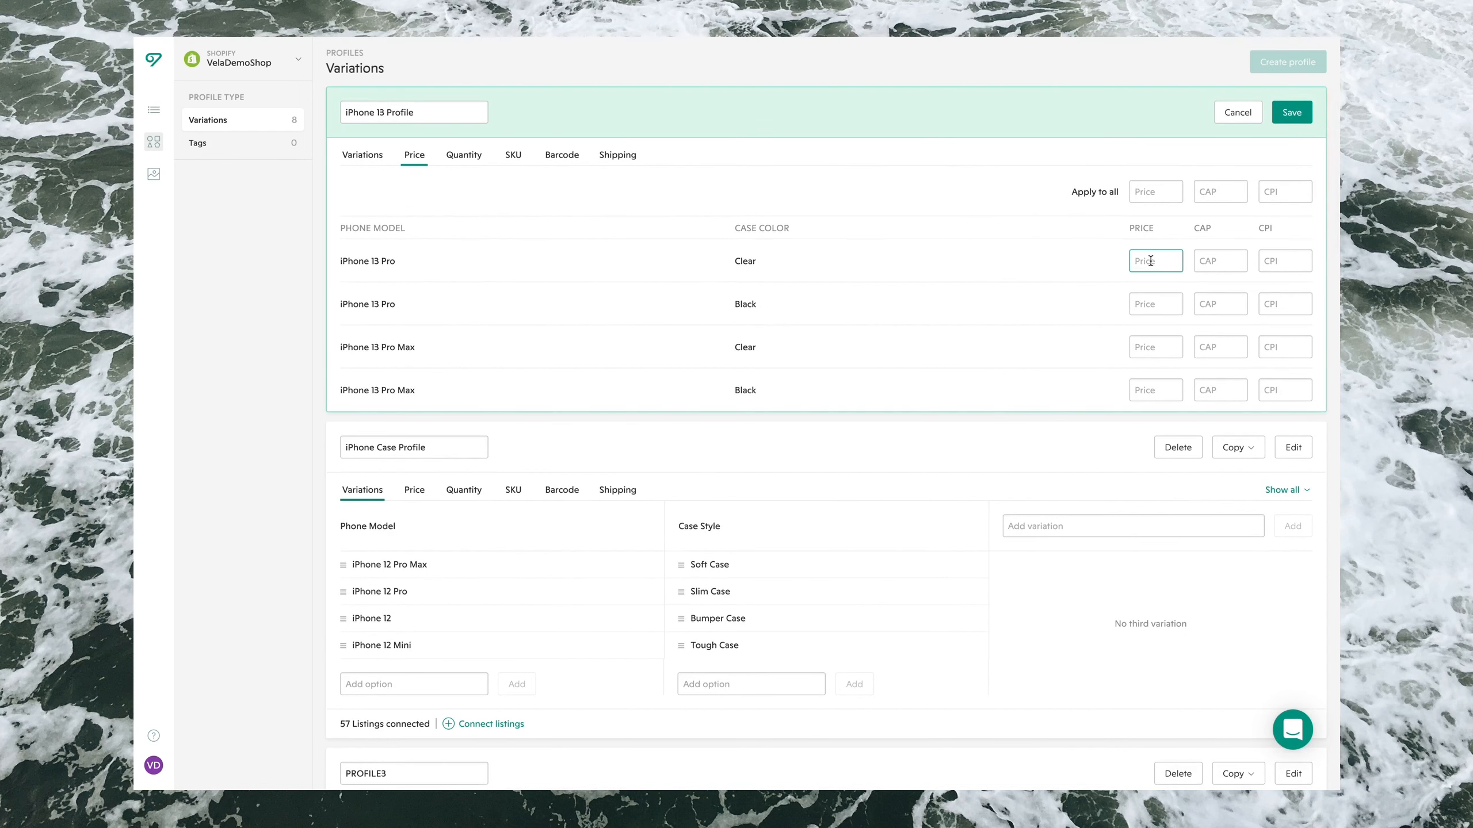
pyautogui.write('25')
pyautogui.press('Tab')
pyautogui.click(1132, 309)
pyautogui.write('25')
pyautogui.press('Tab')
# Set the price of both iPhone 13 Pro Max combinations to 30 and save the iPhone 13 Profile.
pyautogui.click(1165, 347)
pyautogui.write('30')
pyautogui.press('Tab')
pyautogui.click(1145, 390)
pyautogui.write('30')
pyautogui.click(937, 166)
pyautogui.click(365, 155)
pyautogui.click(1291, 112)
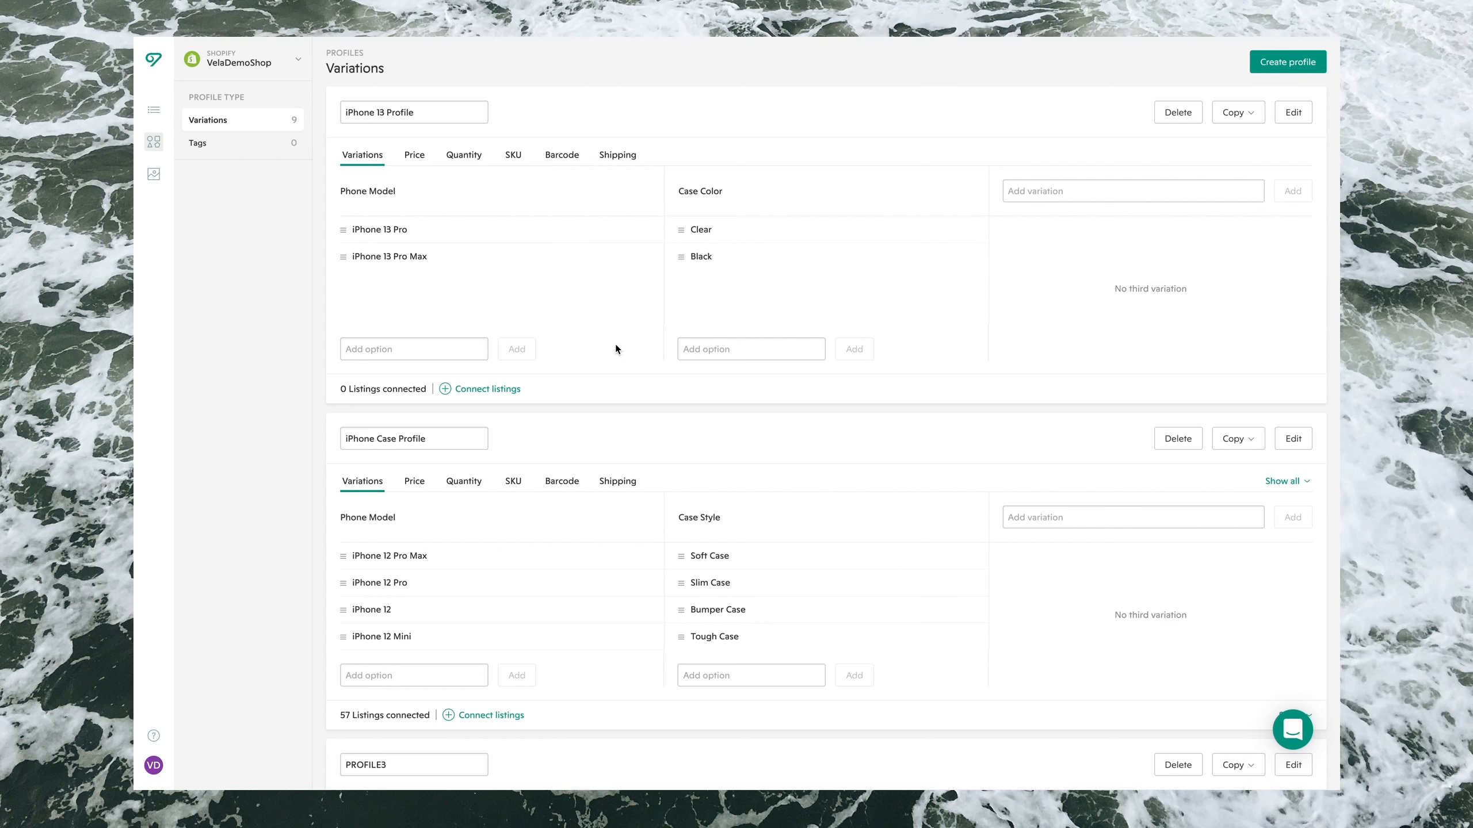
# Start connecting listings to the iPhone 13 Profile and filter them by the product type IPhone Cases.
pyautogui.click(486, 392)
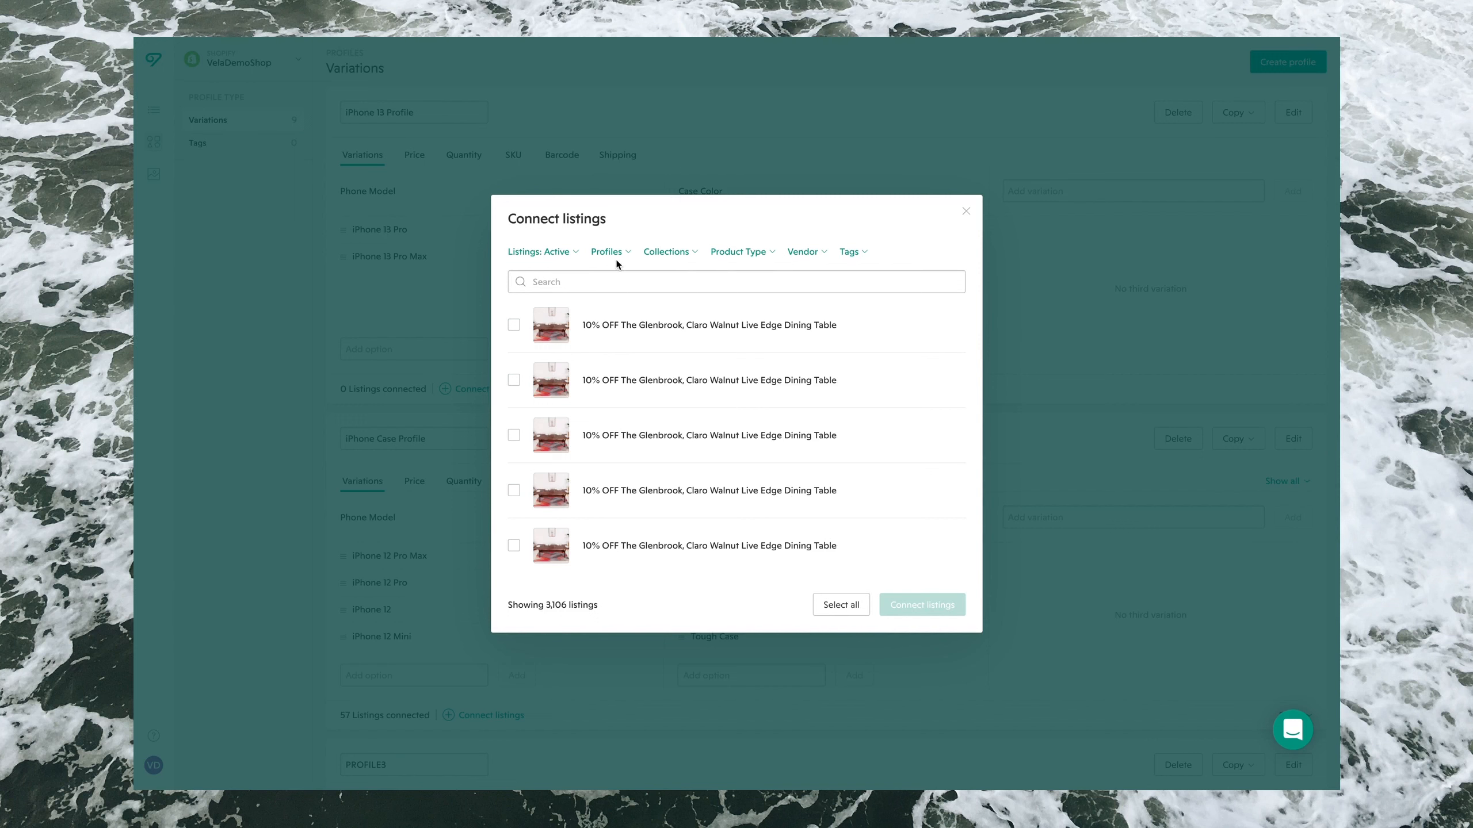
pyautogui.click(558, 255)
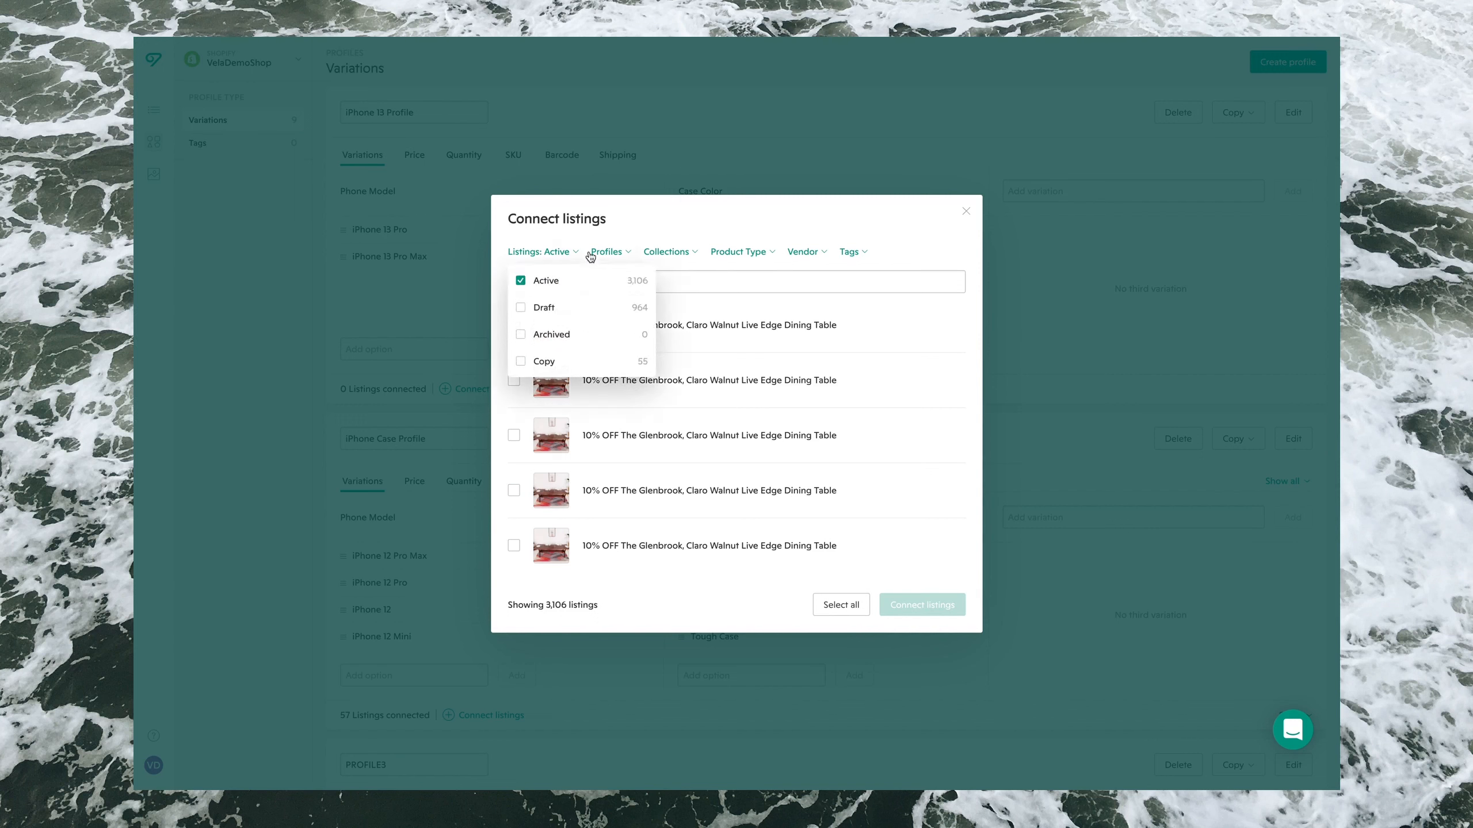
pyautogui.click(606, 254)
pyautogui.click(667, 256)
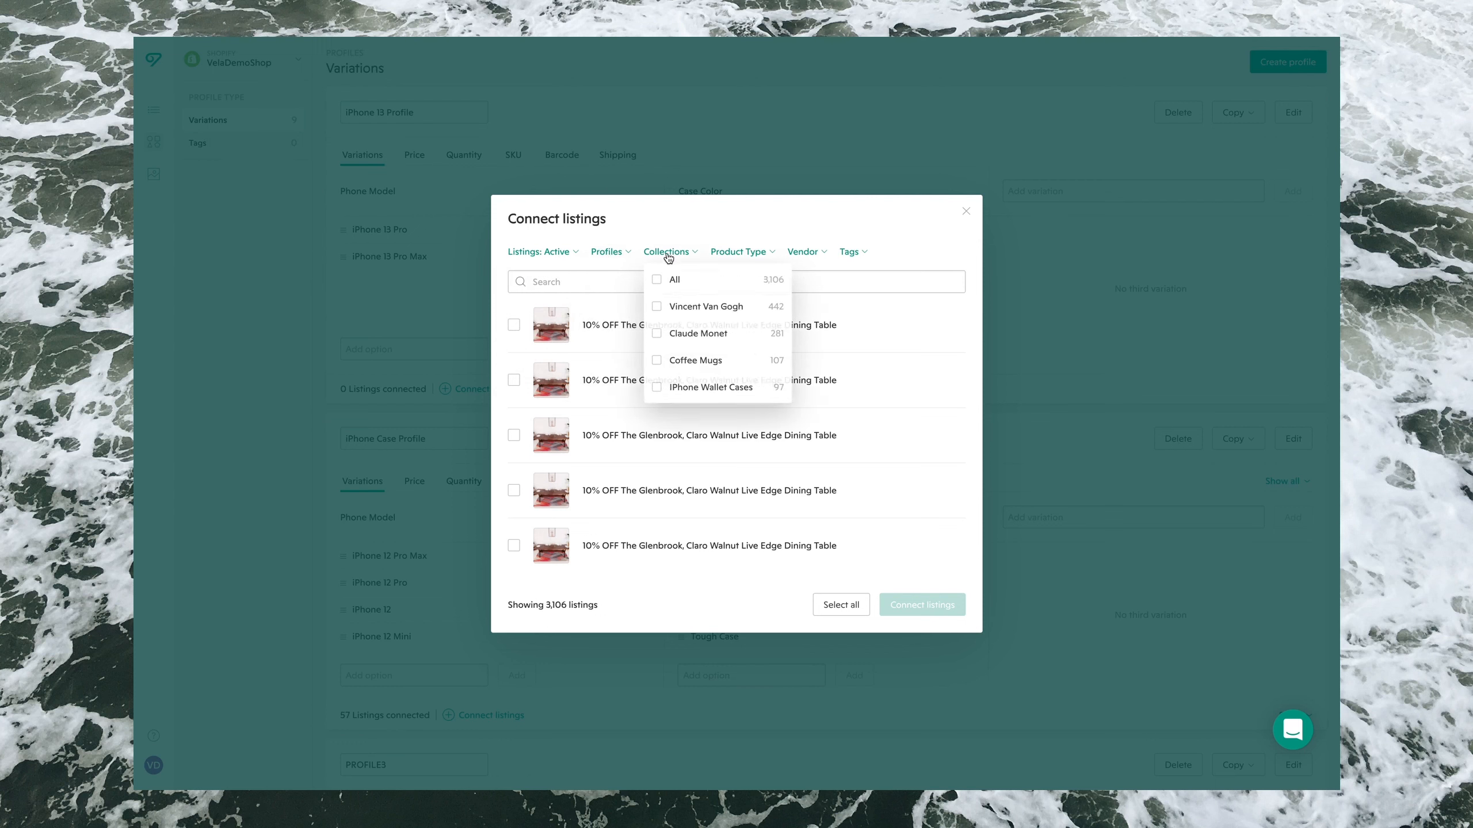
pyautogui.scroll(-5, 694, 326)
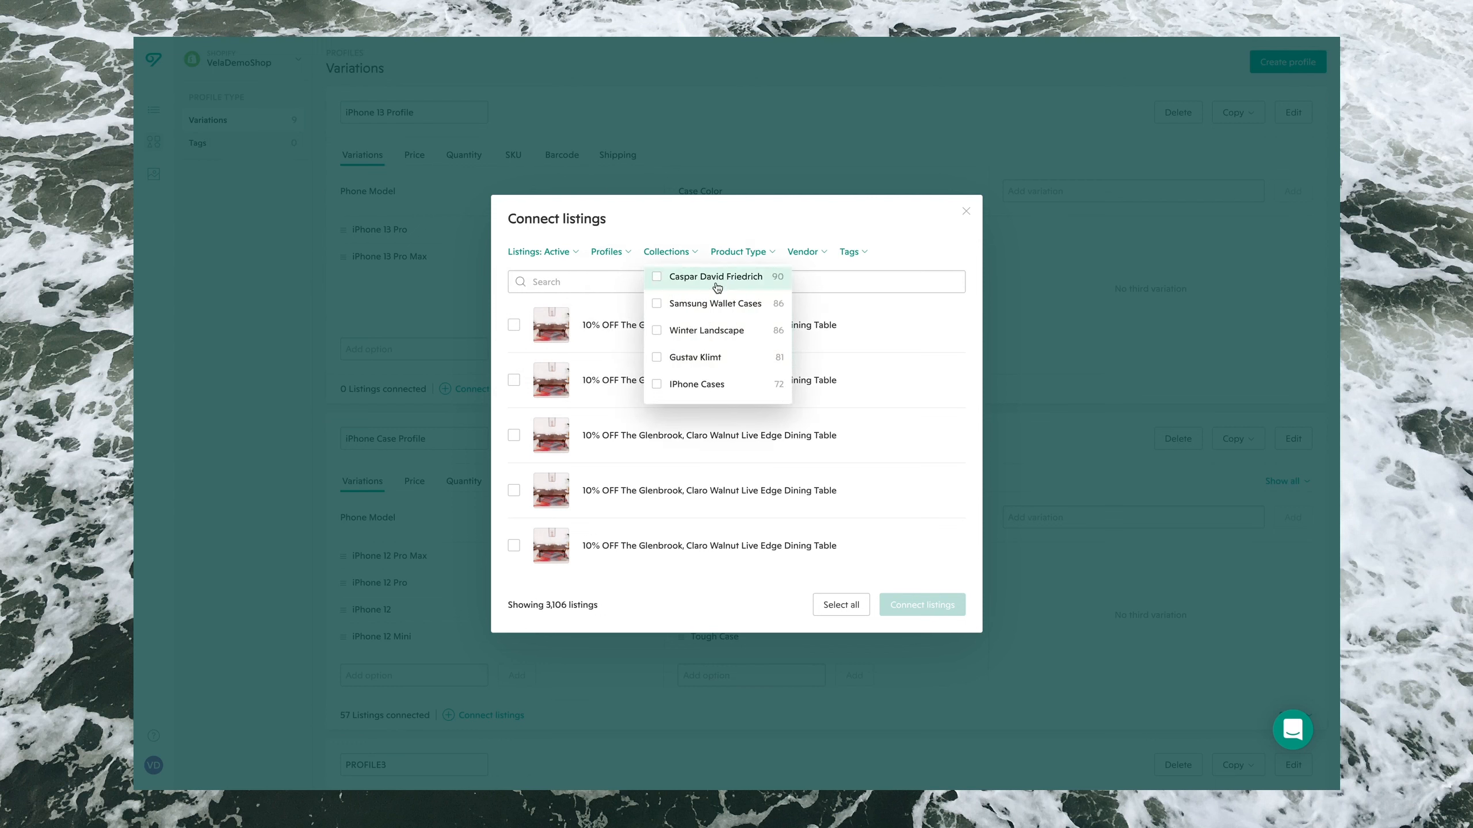
pyautogui.click(745, 254)
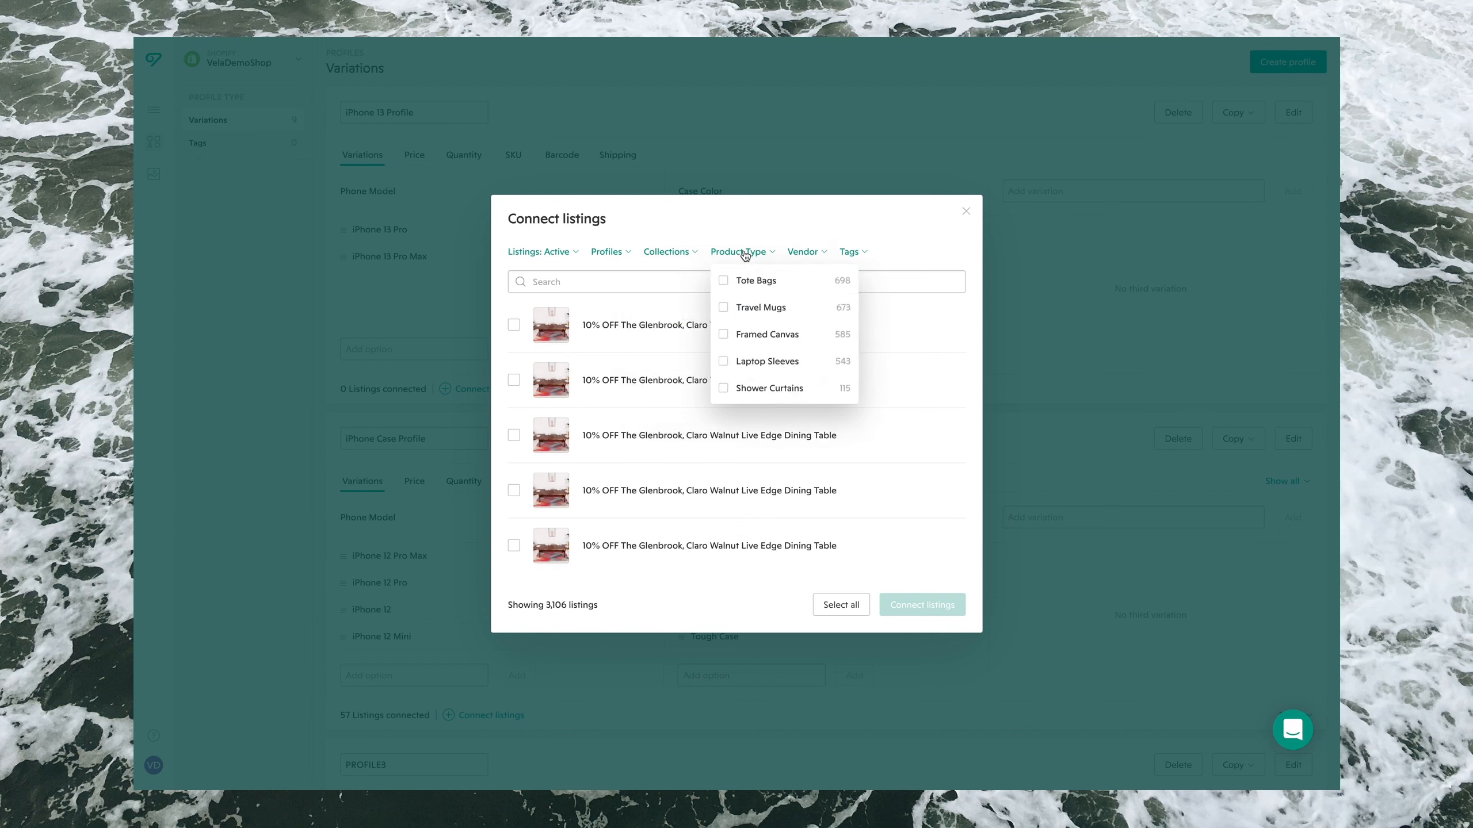
pyautogui.scroll(-3, 776, 335)
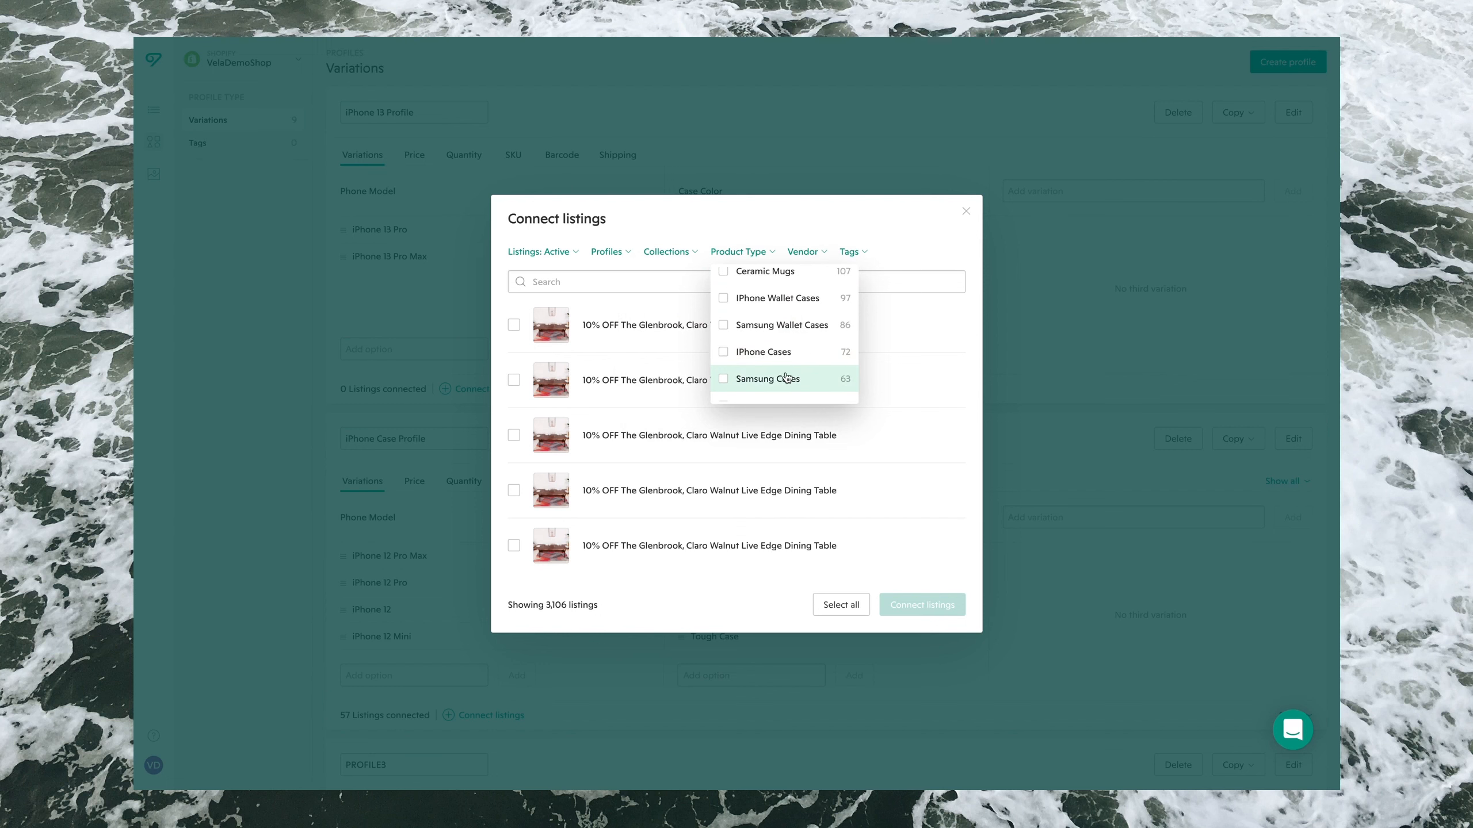
pyautogui.click(774, 353)
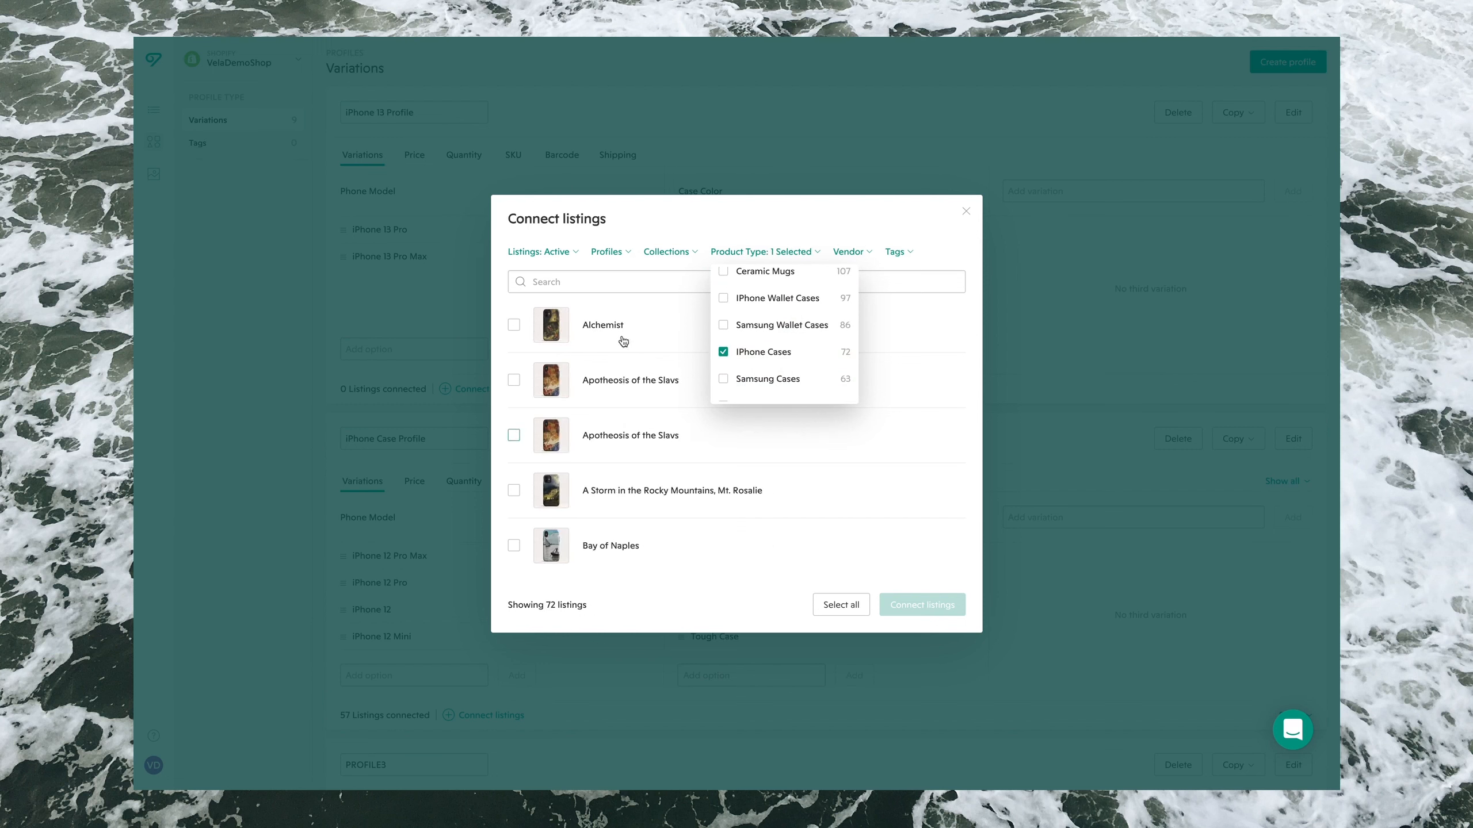
# Connect Alchemist, both Apotheosis of the Slavs listings, A Storm in the Rocky Mountains, Mt. Rosalie and Bay of Naples to the iPhone 13 Profile.
pyautogui.click(627, 313)
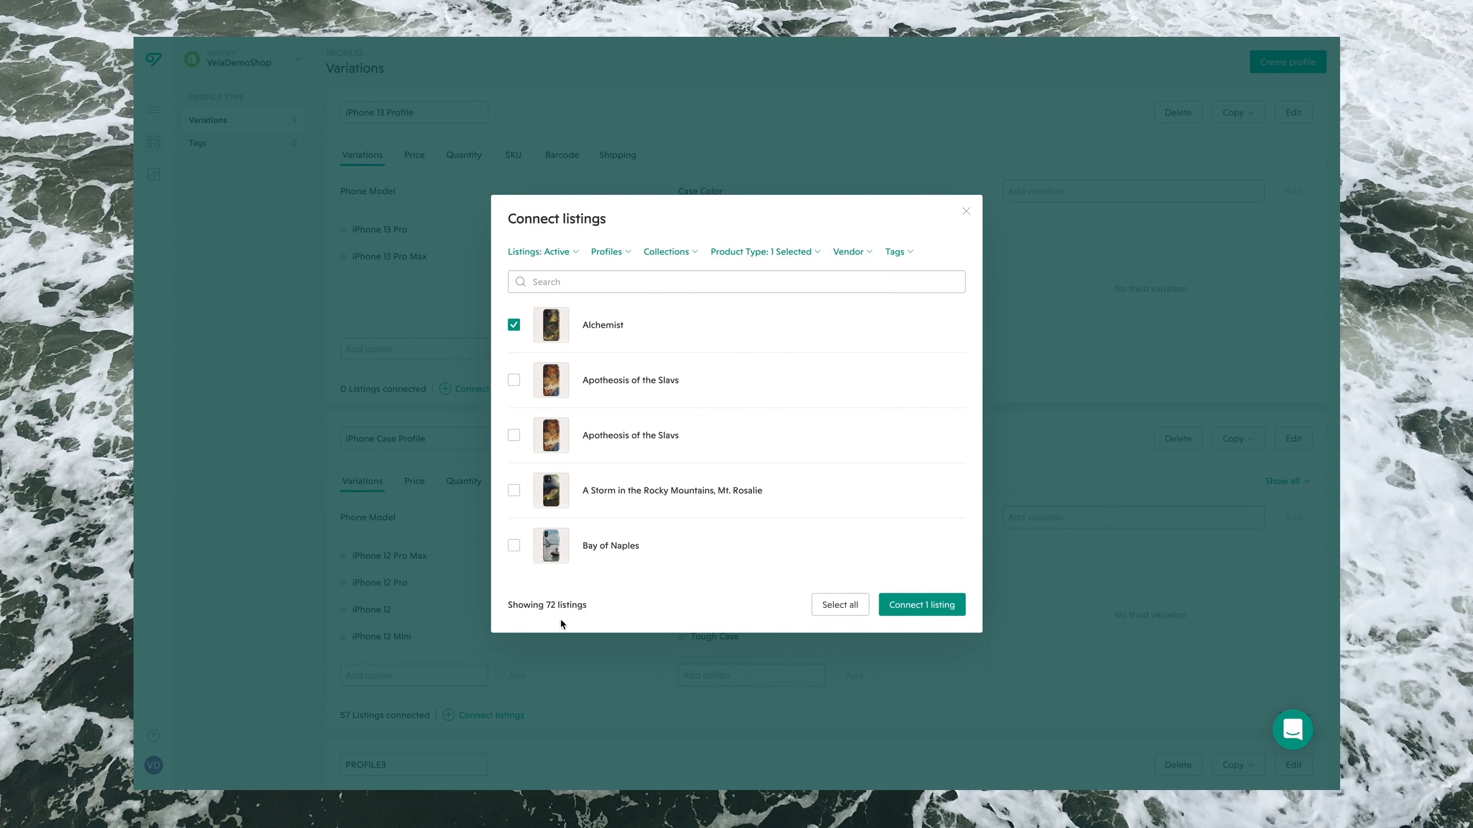
pyautogui.scroll(-3, 761, 499)
pyautogui.scroll(3, 763, 511)
pyautogui.click(513, 381)
pyautogui.click(515, 436)
pyautogui.click(519, 491)
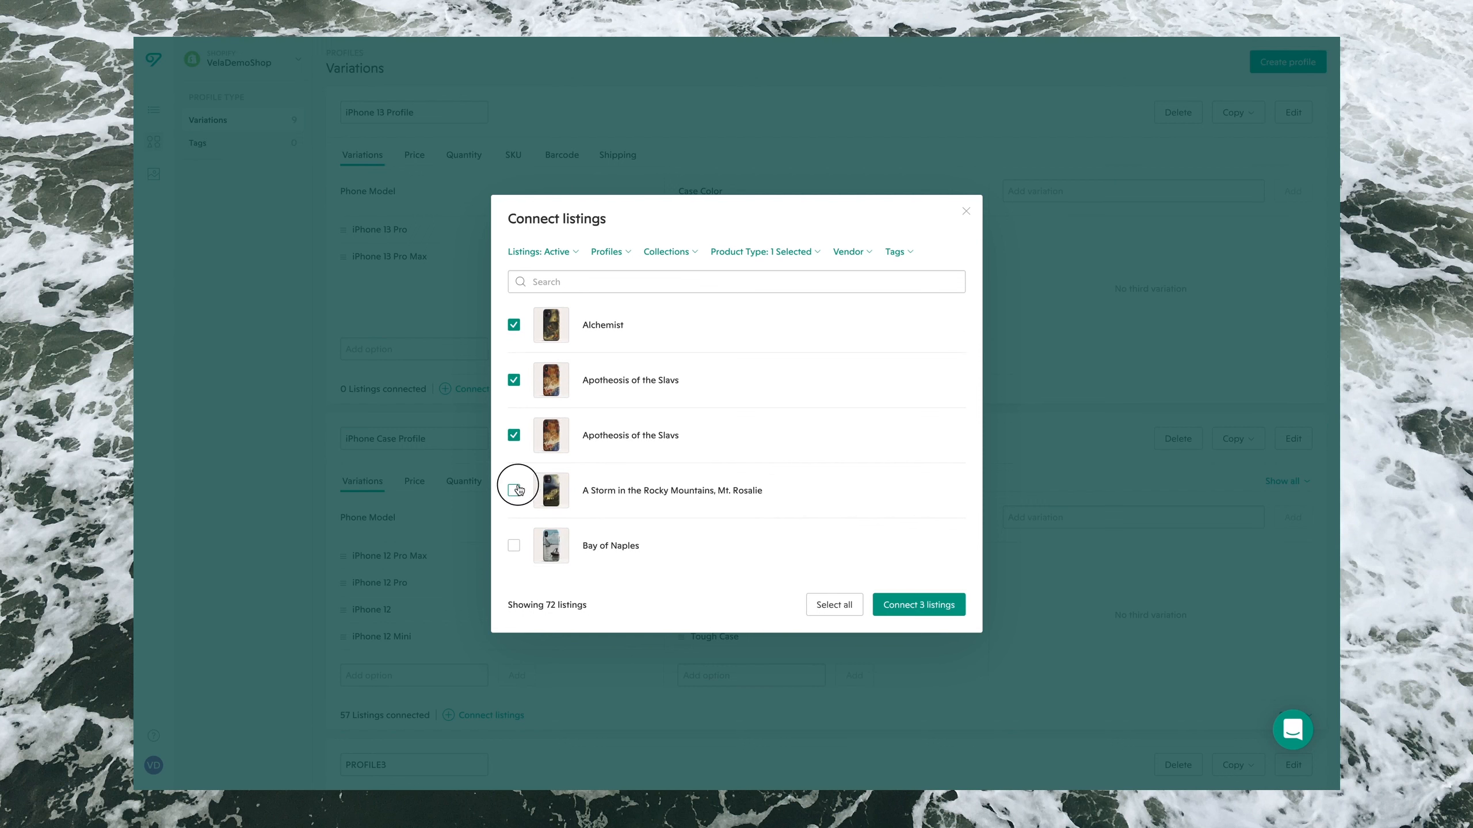
pyautogui.click(513, 545)
pyautogui.click(928, 605)
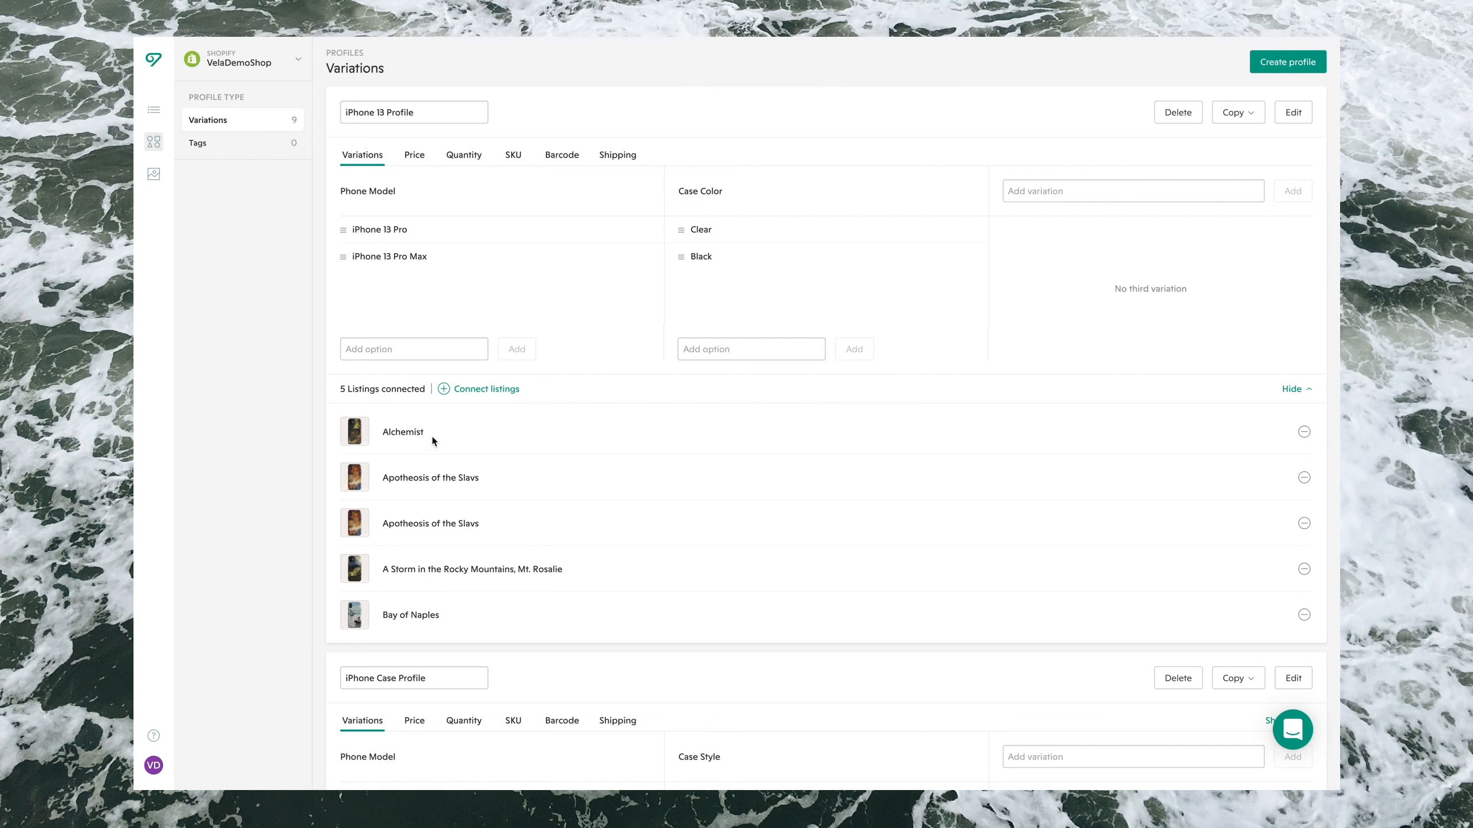
pyautogui.moveTo(432, 437); pyautogui.dragTo(378, 435)
# Show the active listings filtered by the iPhone 13 Profile.
pyautogui.click(153, 110)
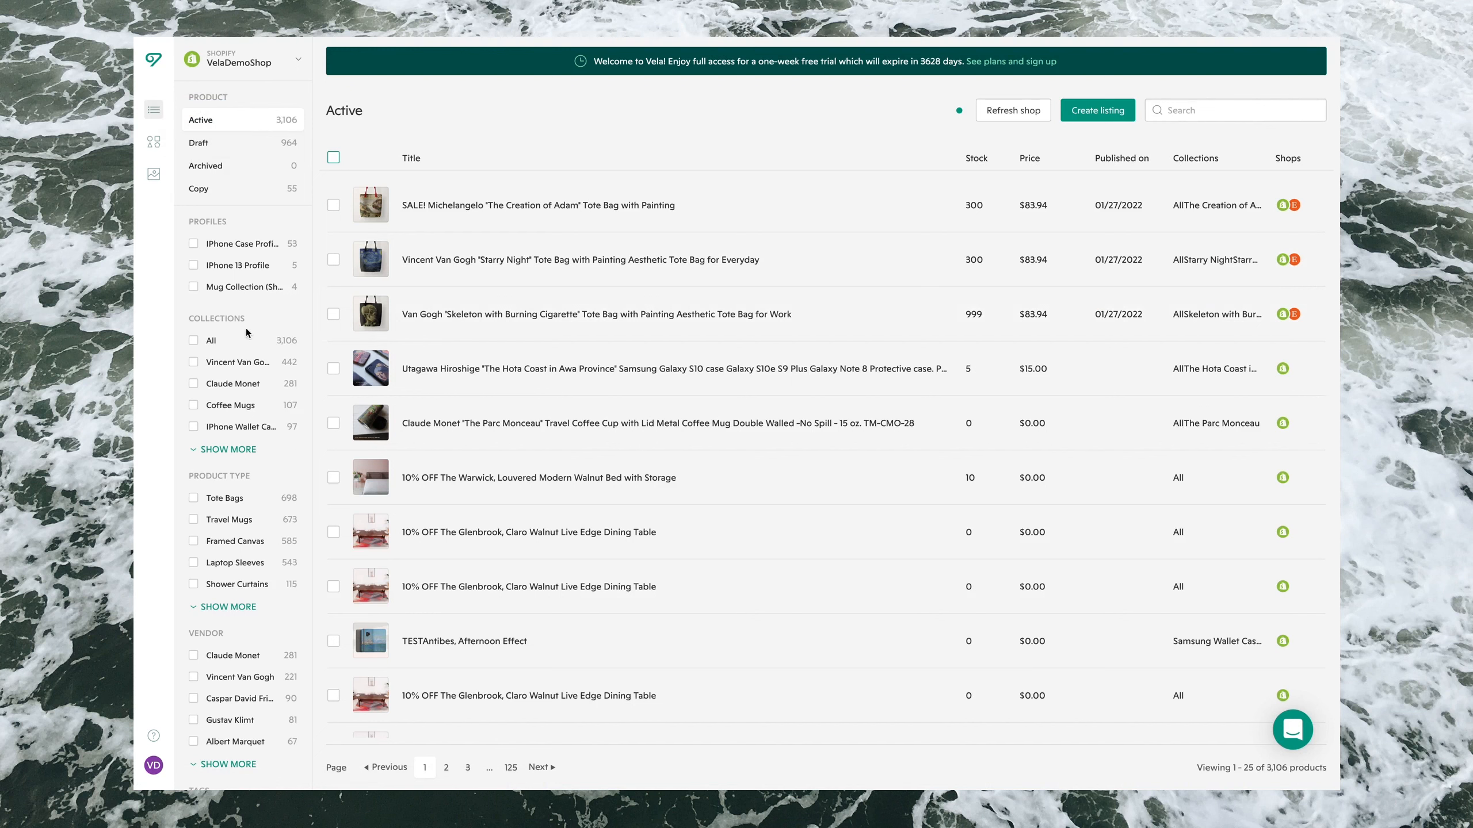
pyautogui.click(237, 265)
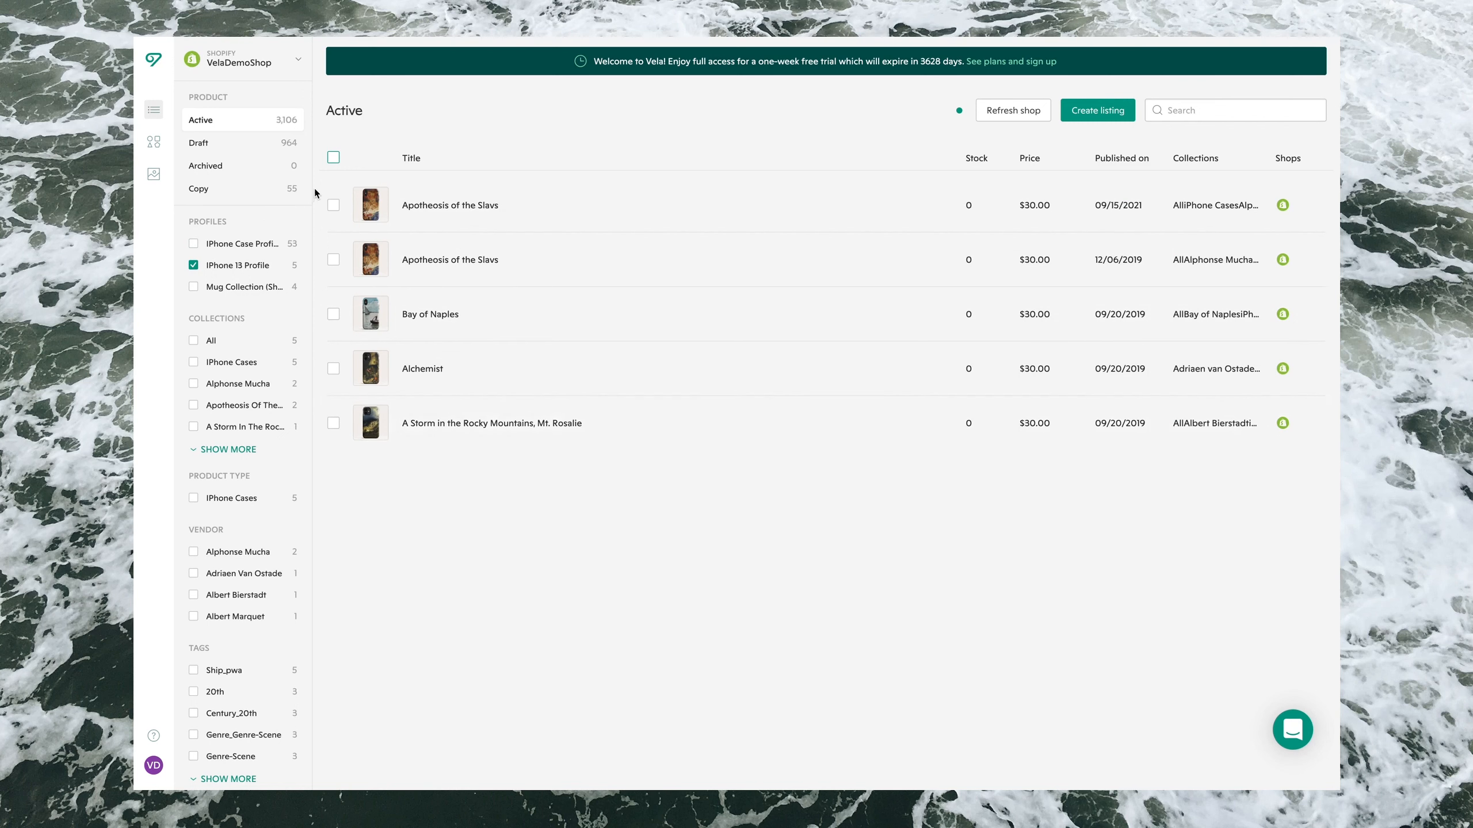
# Select all the filtered listings and open them for bulk editing of their variations.
pyautogui.click(333, 157)
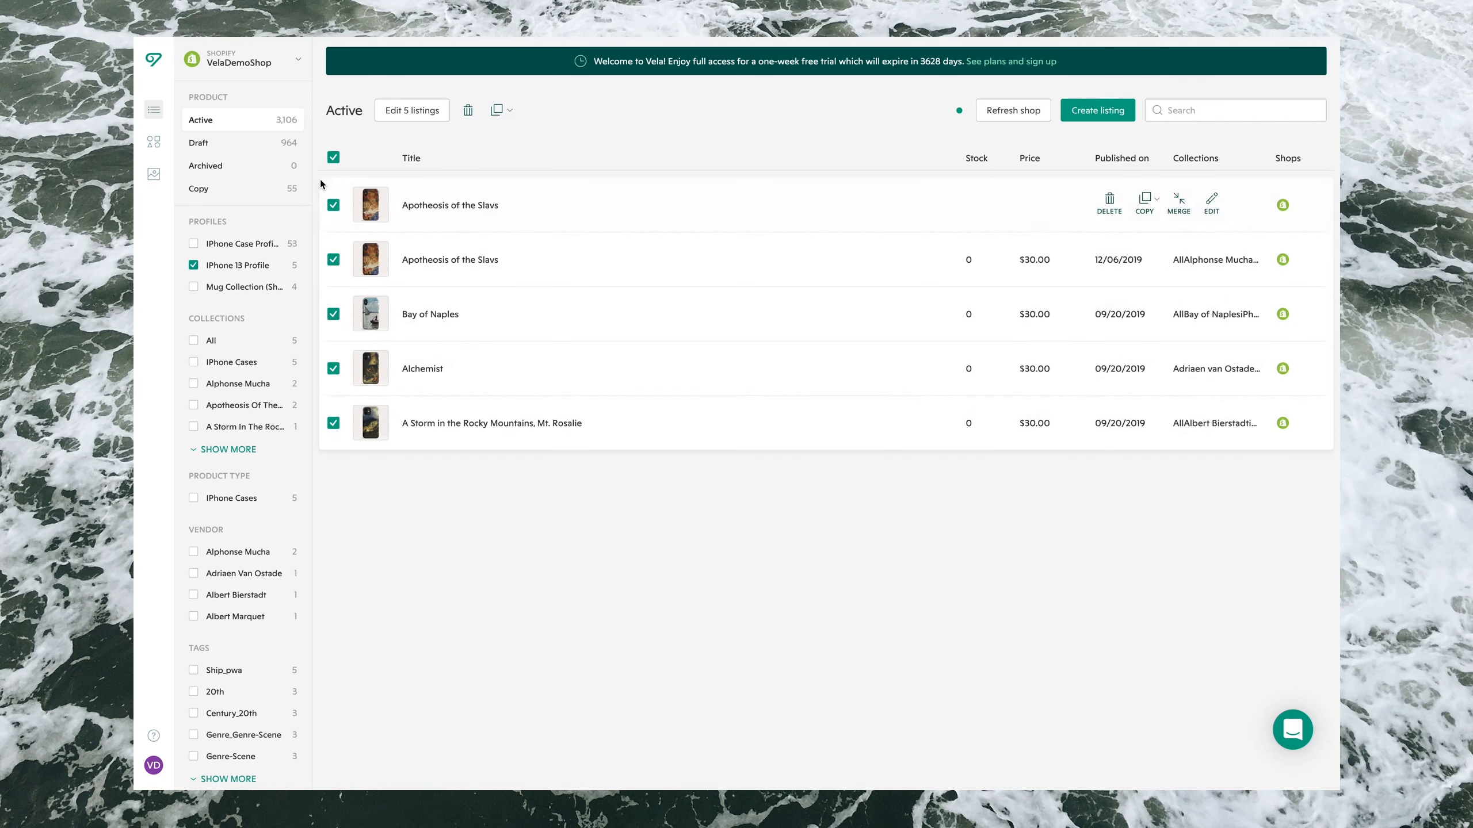
pyautogui.click(406, 112)
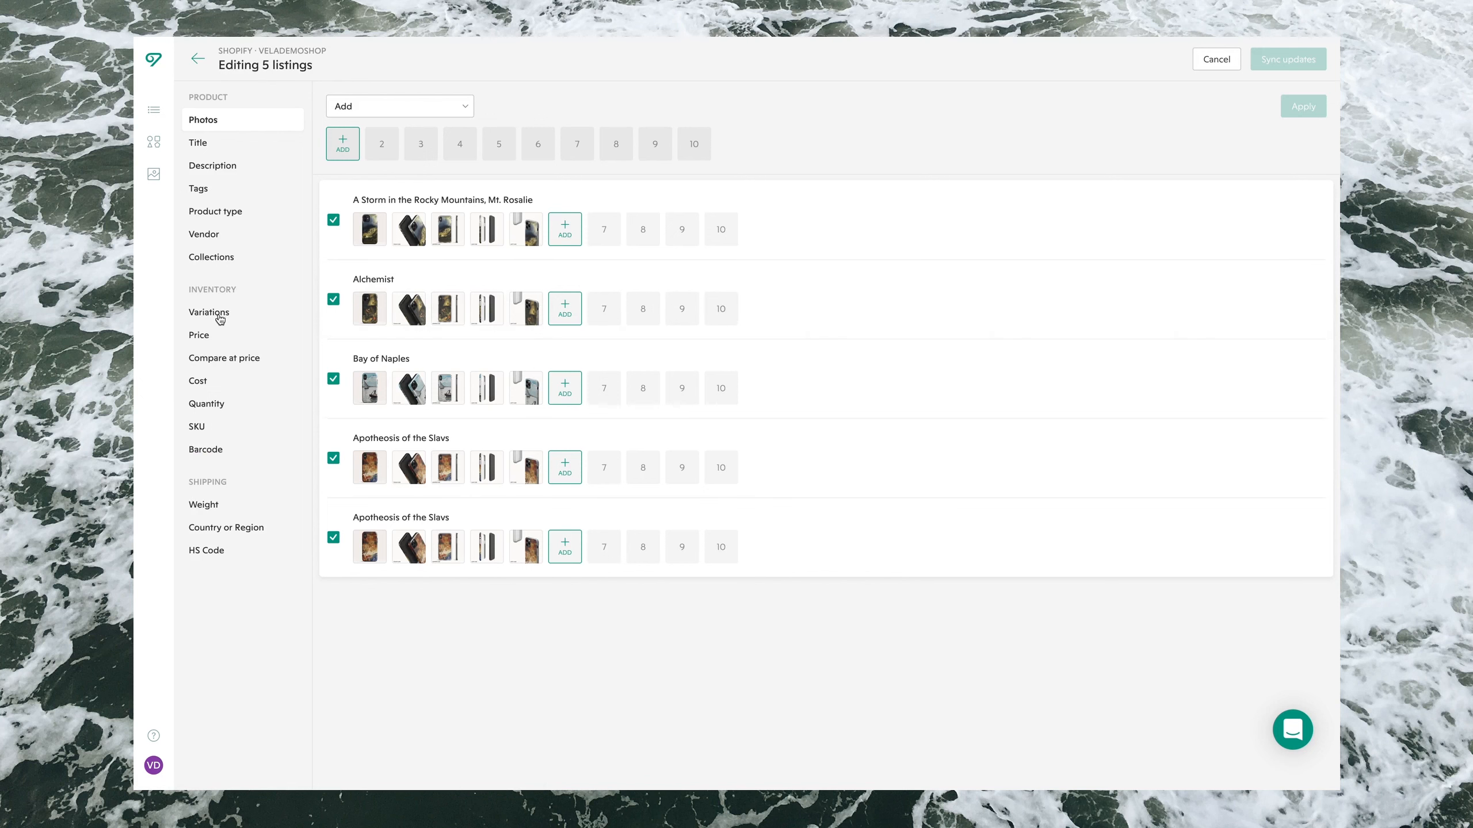
pyautogui.click(213, 315)
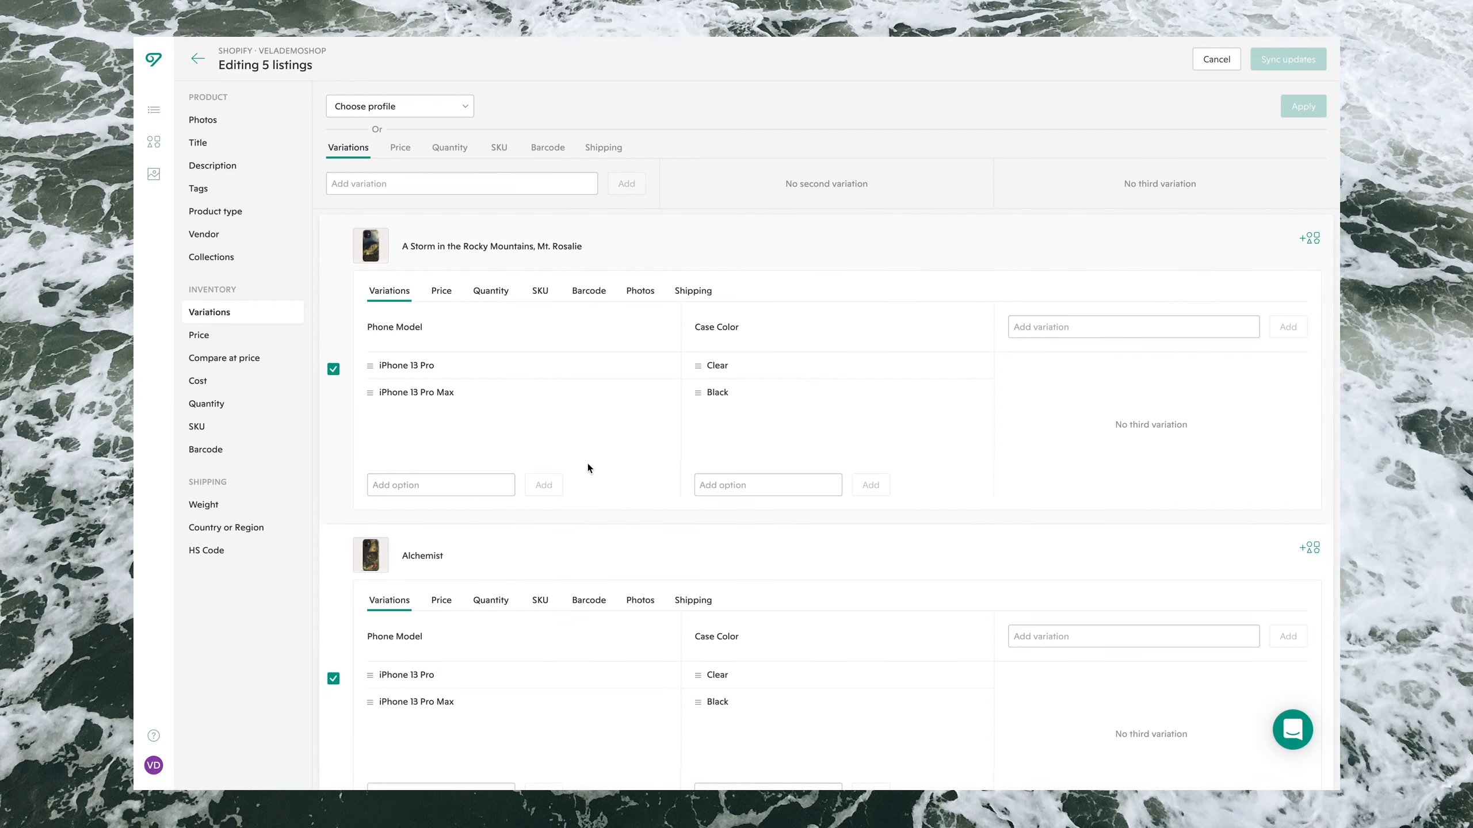
# Check the variations of the connected listings and the prices of both Apotheosis of the Slavs listings and Alchemist.
pyautogui.scroll(-6, 638, 465)
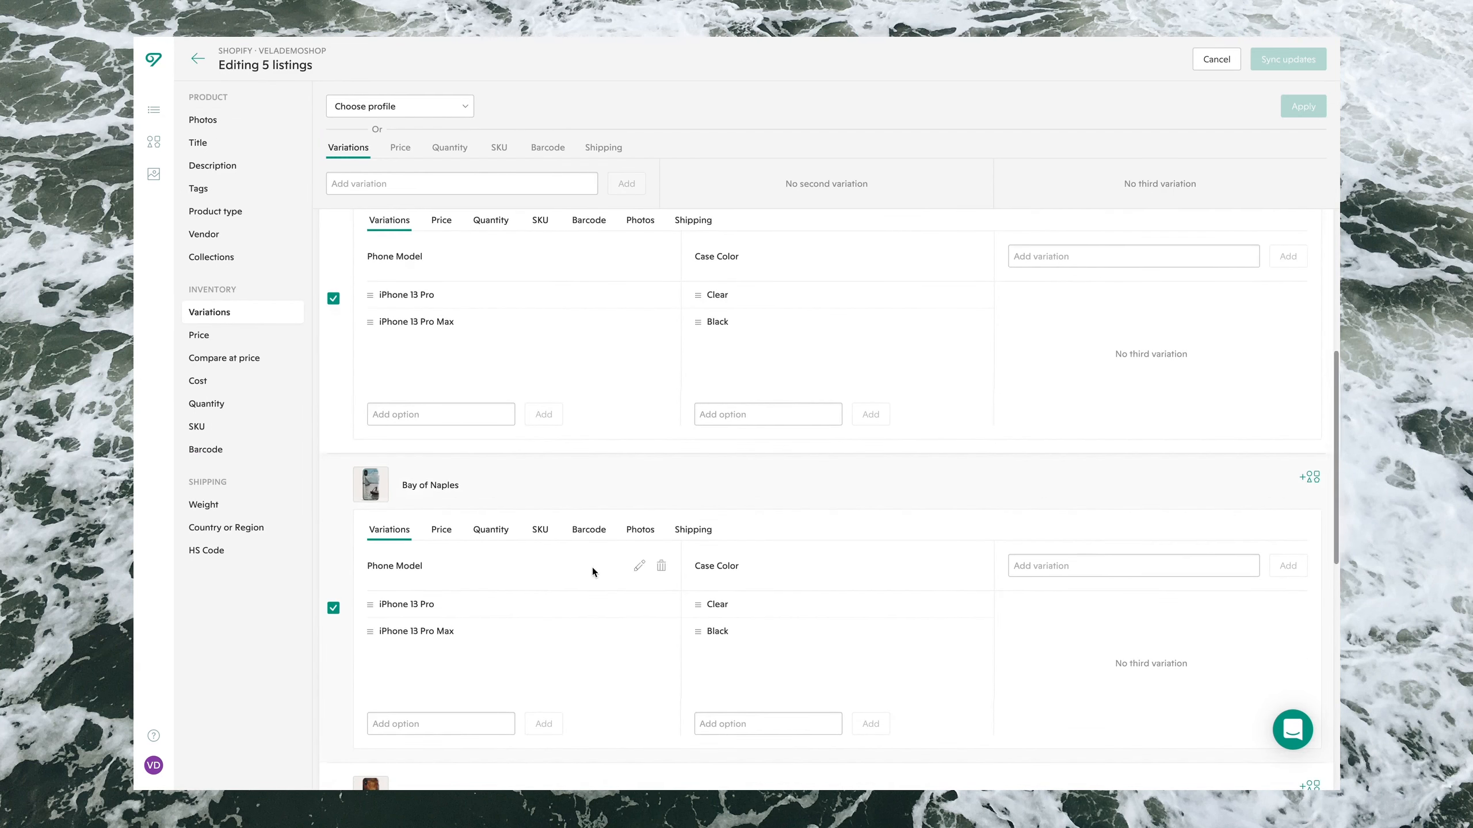
pyautogui.scroll(-6, 719, 499)
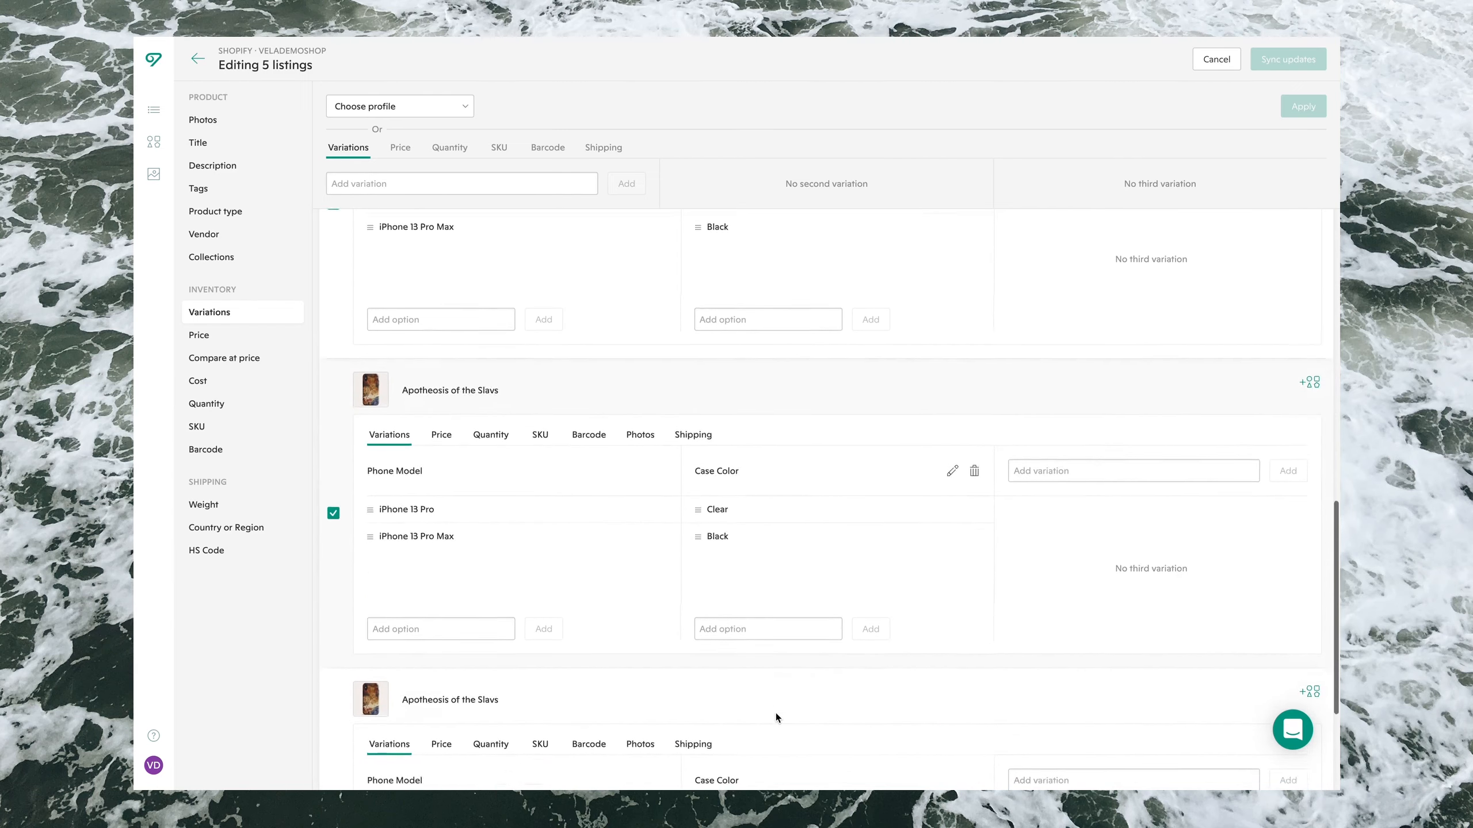
pyautogui.click(441, 409)
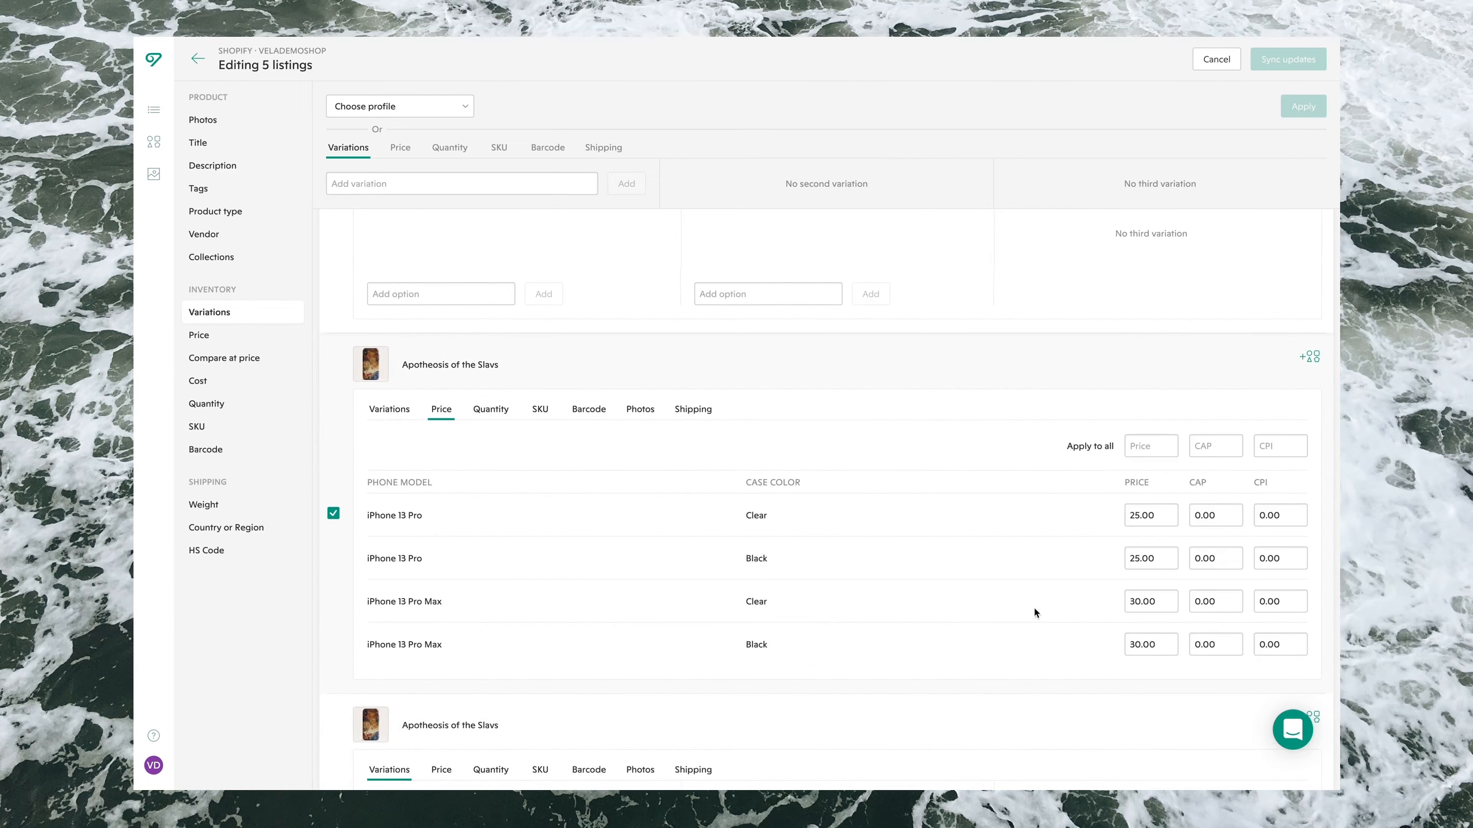
pyautogui.scroll(-3, 1102, 592)
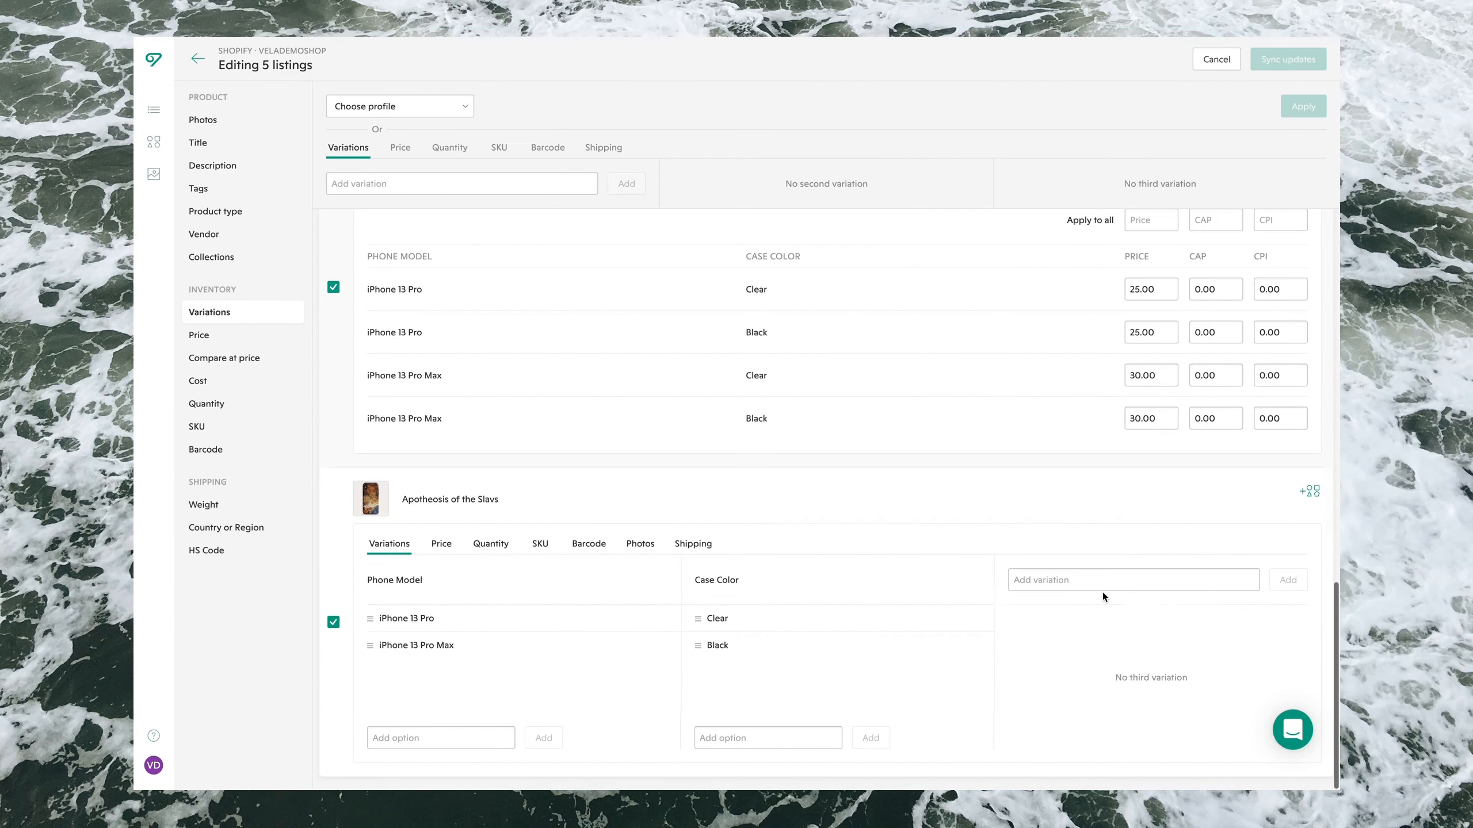
pyautogui.click(441, 543)
pyautogui.scroll(-1, 1163, 650)
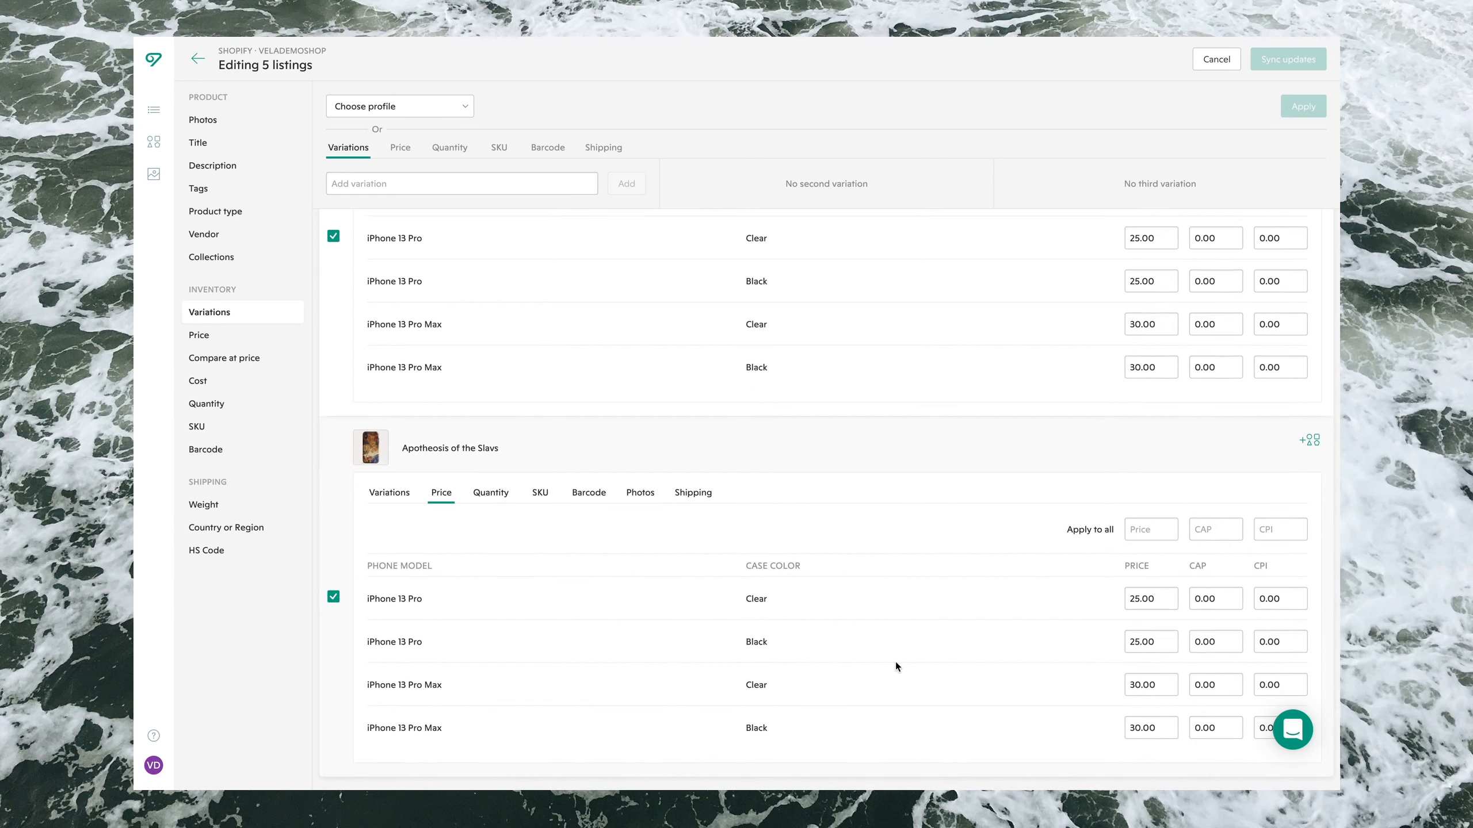
pyautogui.scroll(6, 895, 662)
pyautogui.scroll(6, 893, 660)
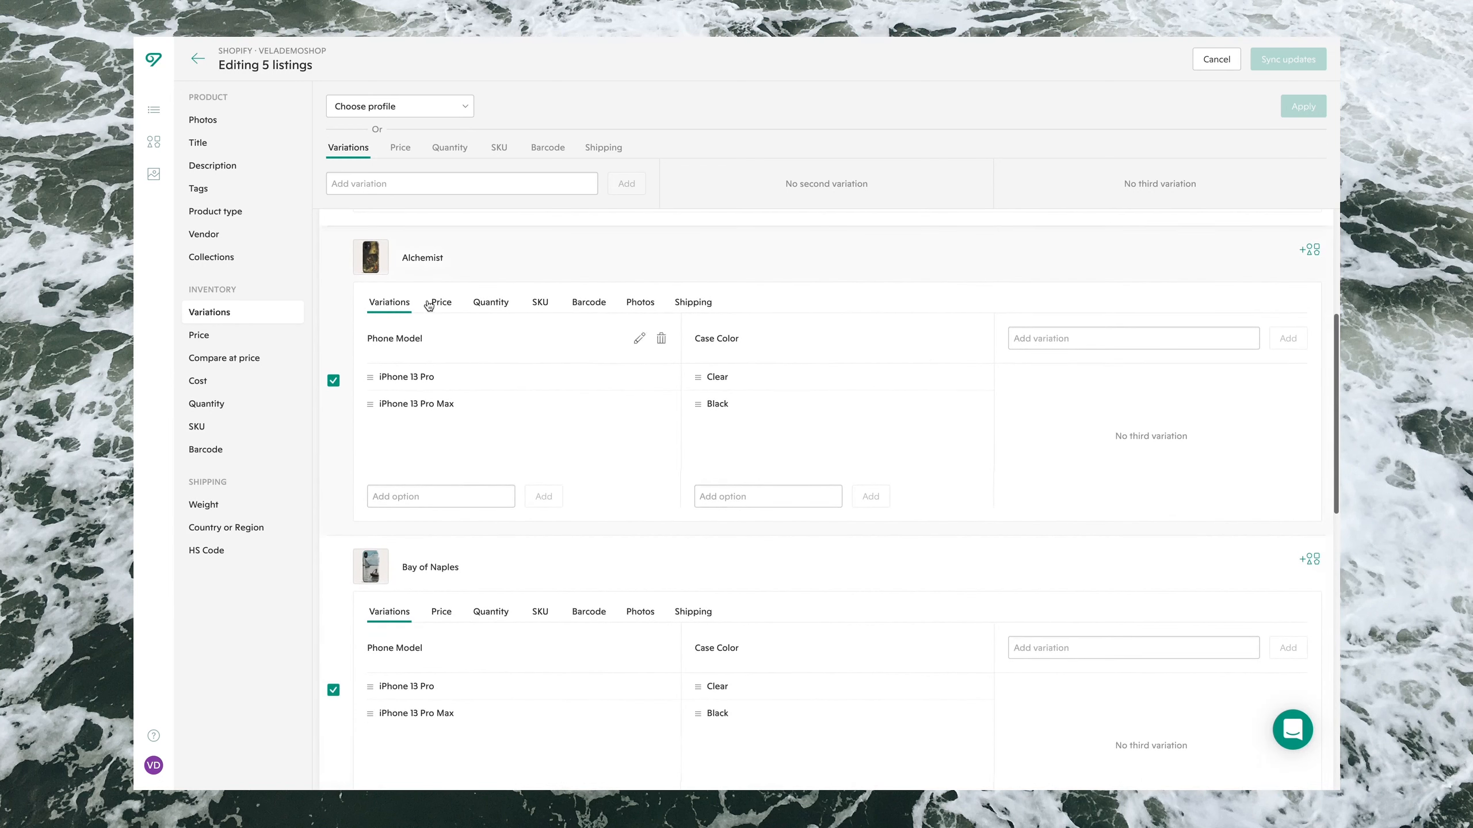
pyautogui.click(442, 302)
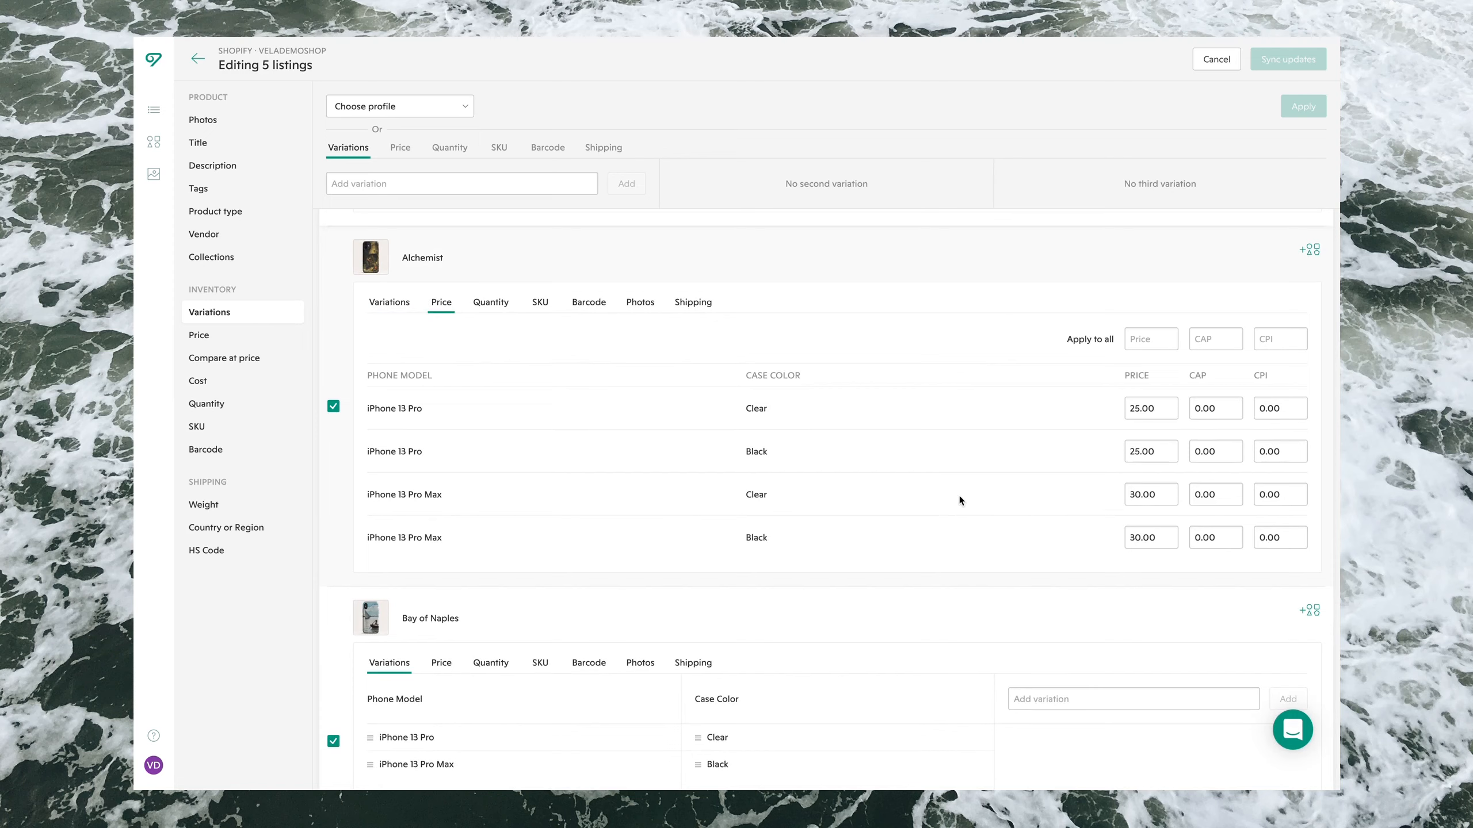
# Add the option "White" to the Case Color variation of A Storm in the Rocky Mountains, Mt. Rosalie.
pyautogui.scroll(5, 960, 499)
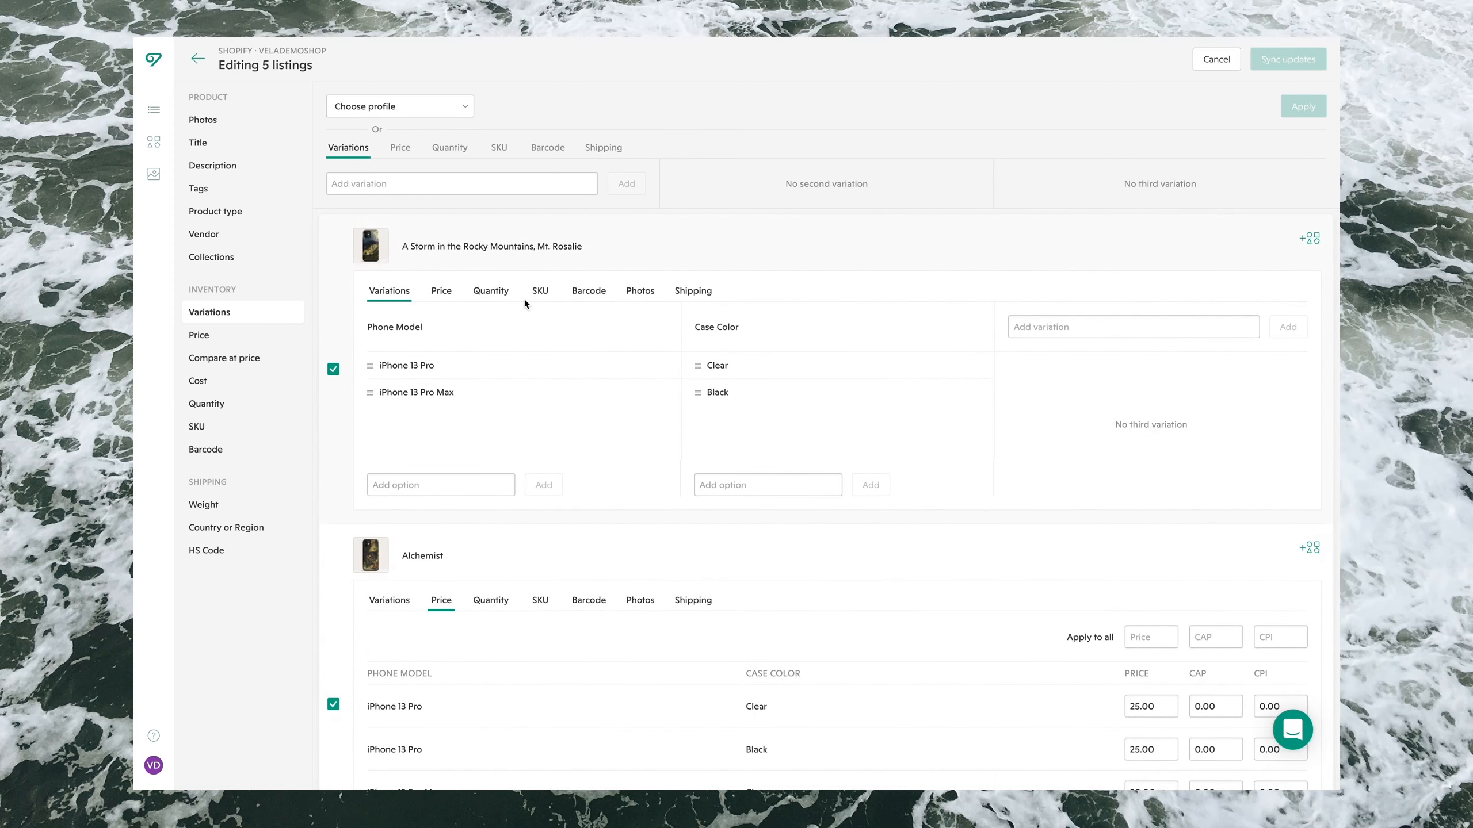
pyautogui.scroll(-3, 502, 429)
pyautogui.scroll(3, 502, 429)
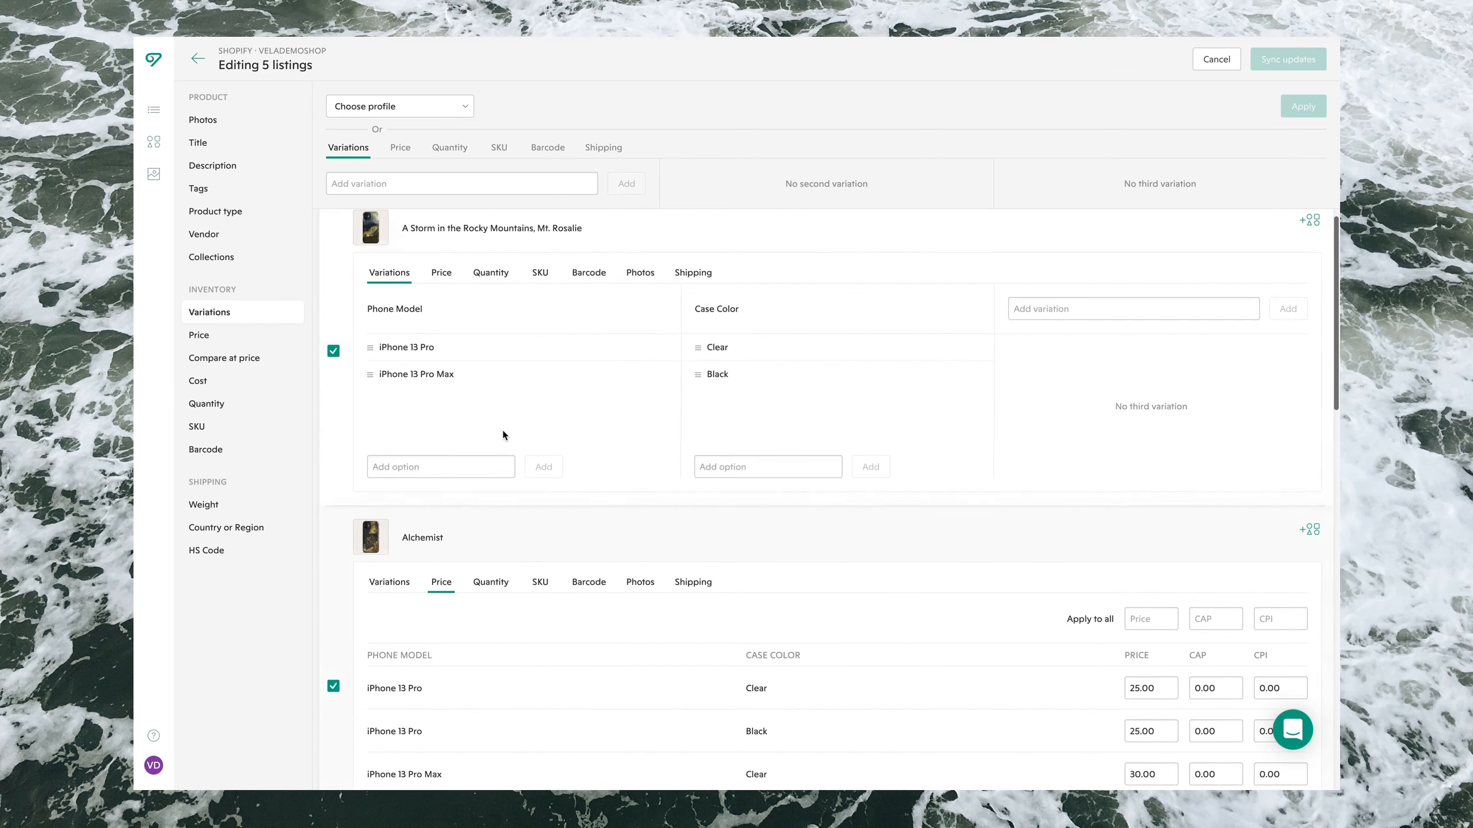
pyautogui.scroll(1, 512, 340)
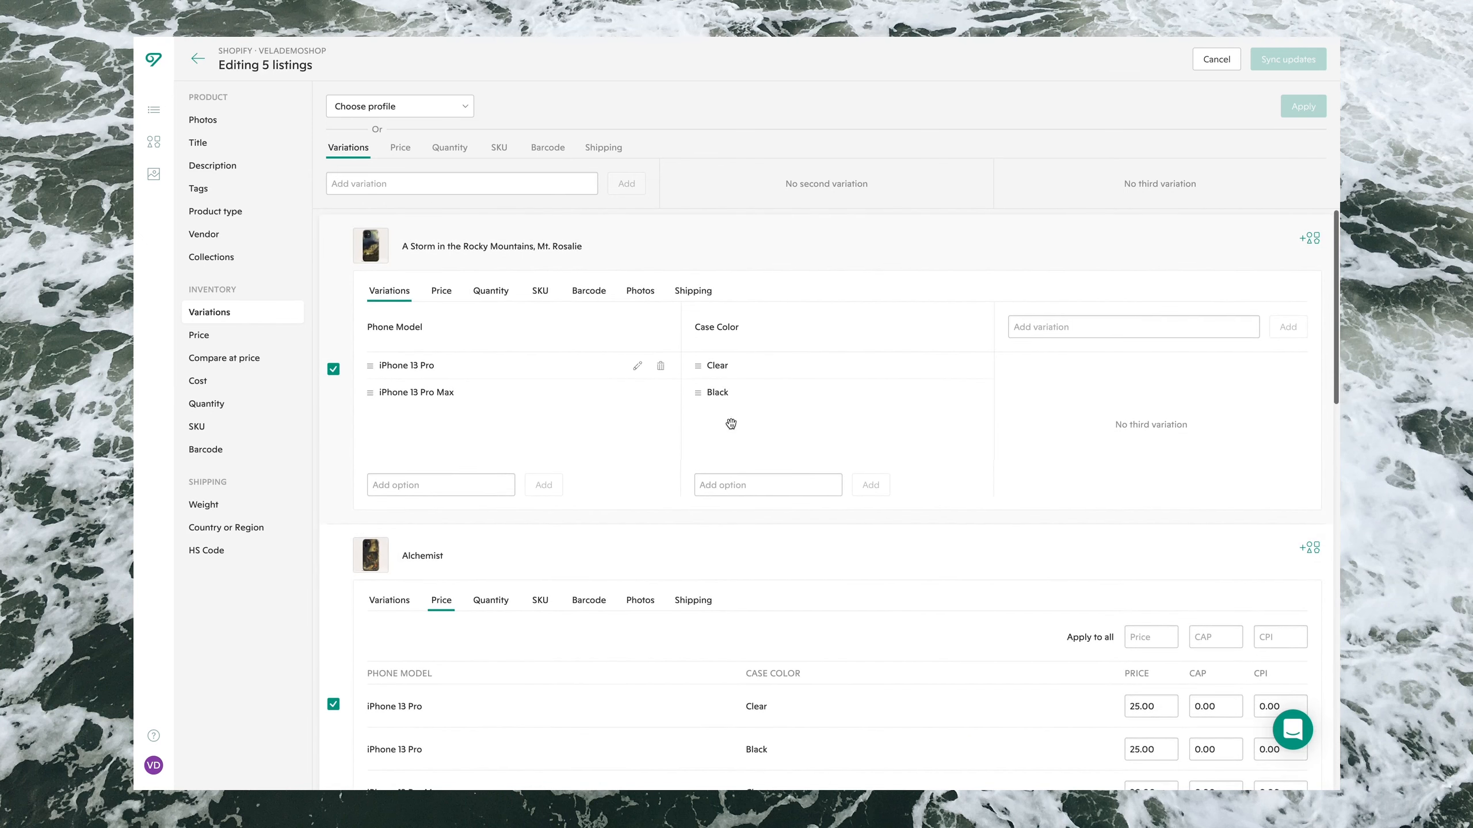
pyautogui.click(752, 491)
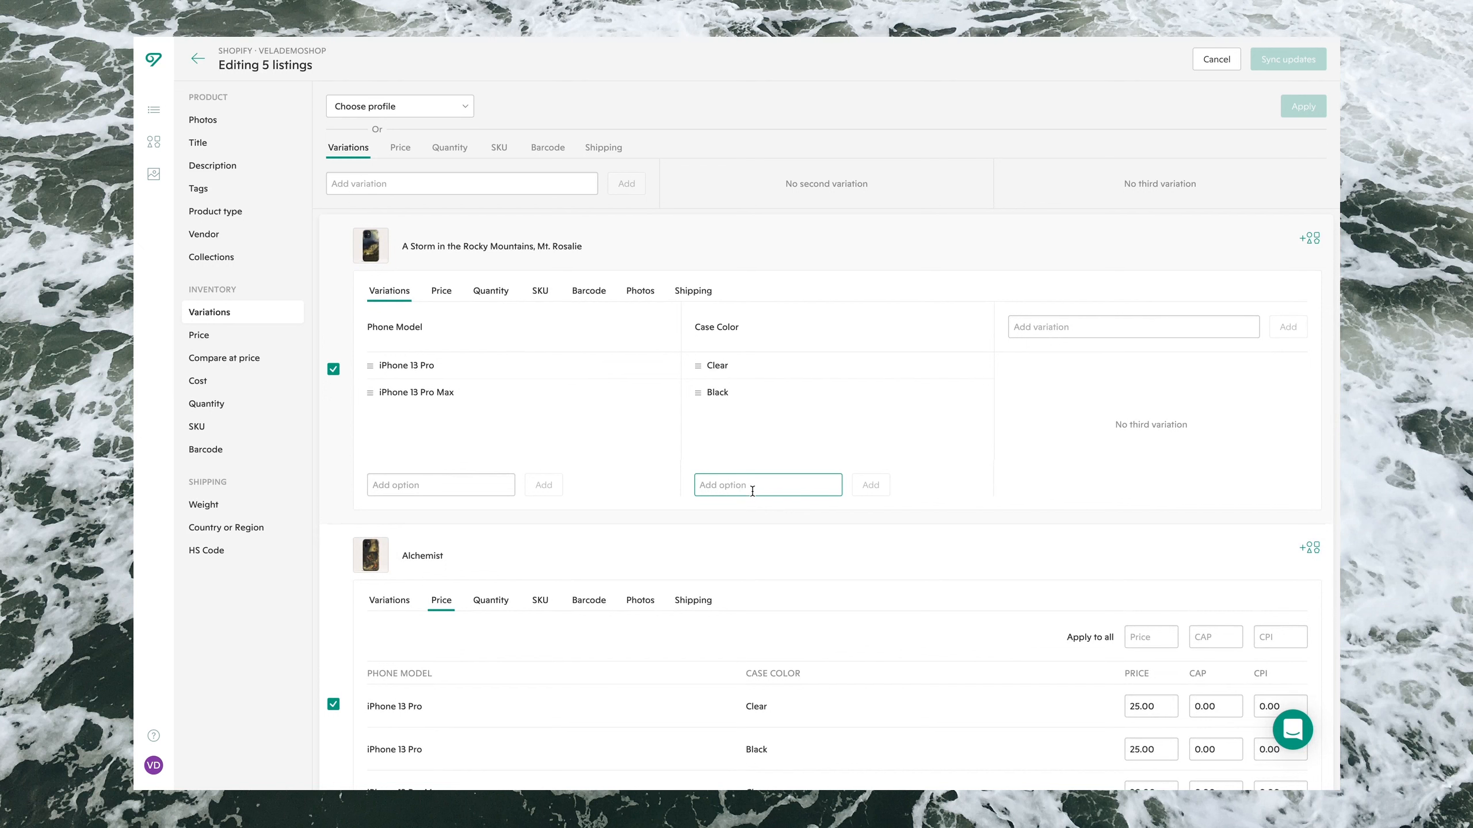
pyautogui.write('White')
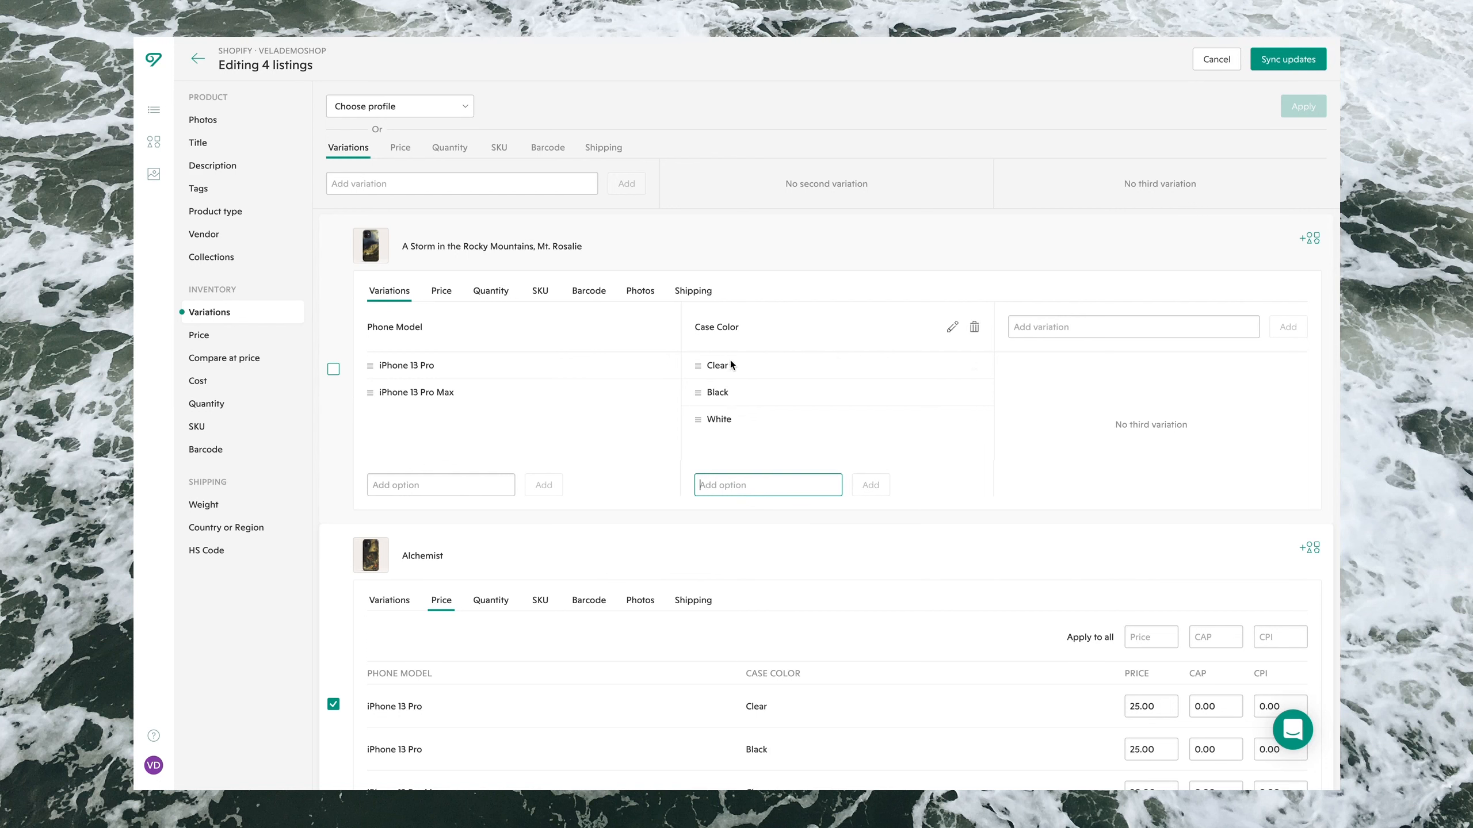
pyautogui.scroll(-1, 801, 451)
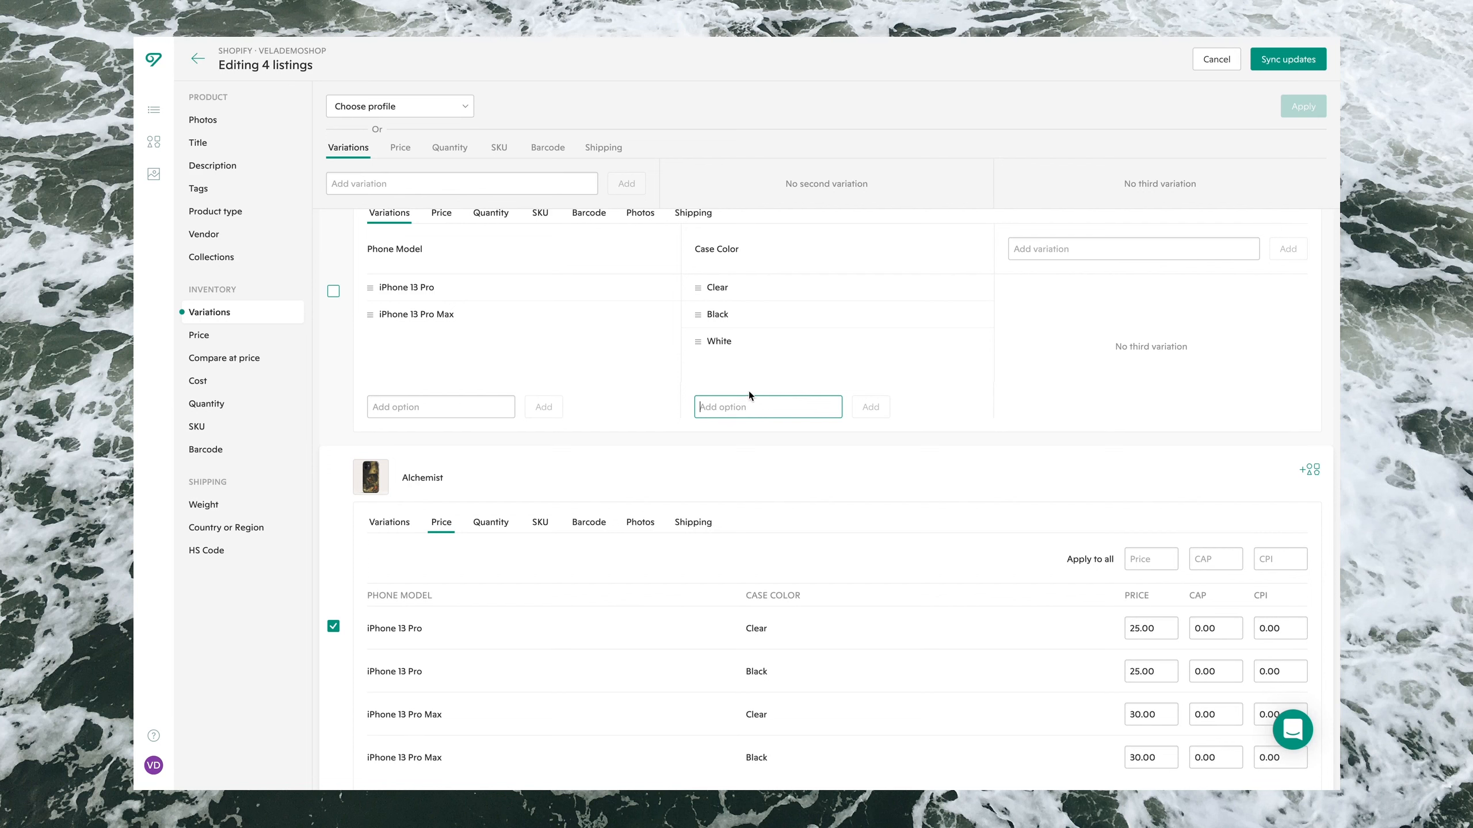
# Set the price of both iPhone 13 Pro Max variants, Clear and Black, of the Alchemist listing to 35.
pyautogui.scroll(-3, 897, 477)
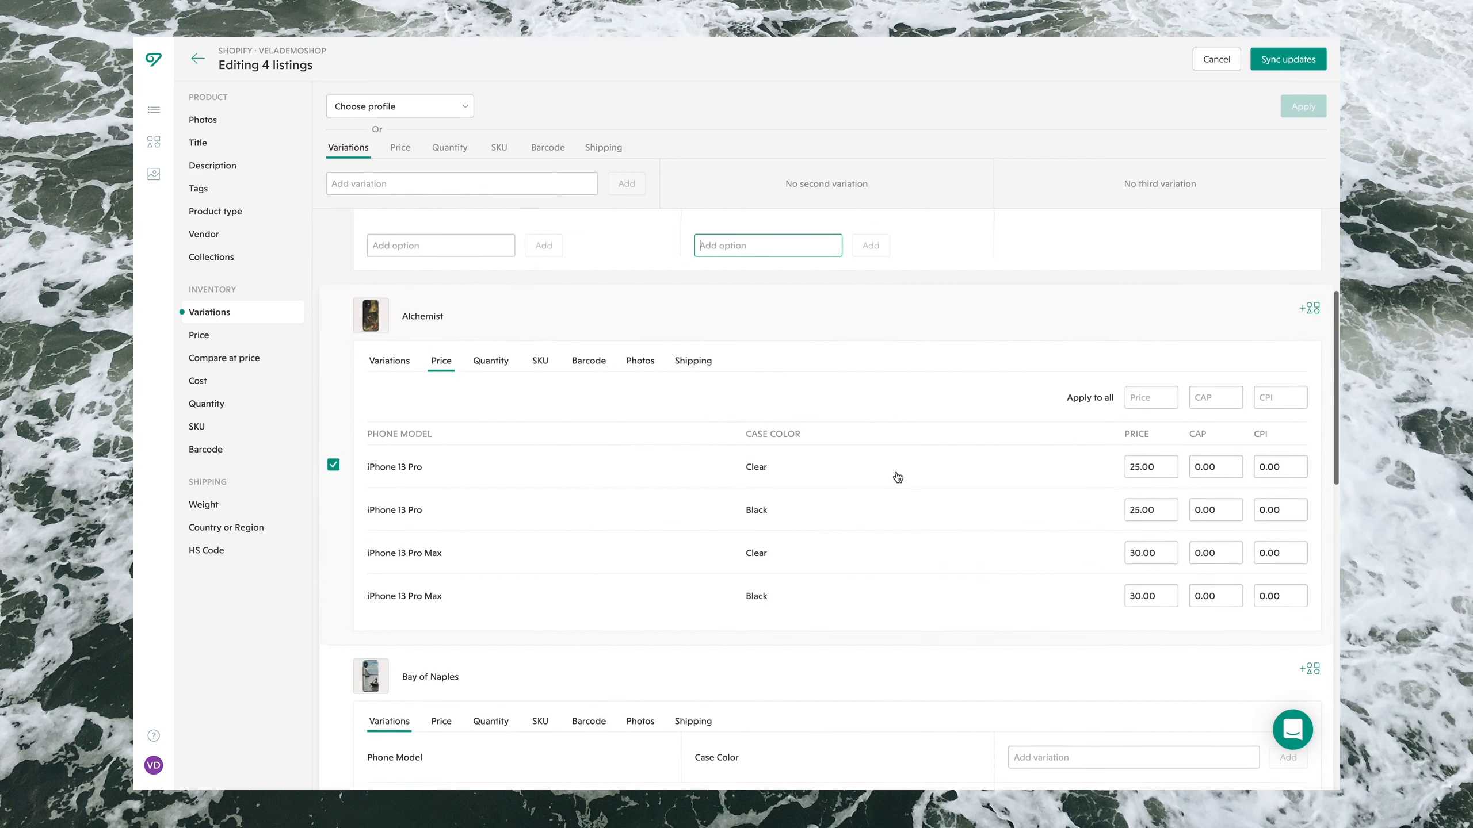
pyautogui.click(496, 270)
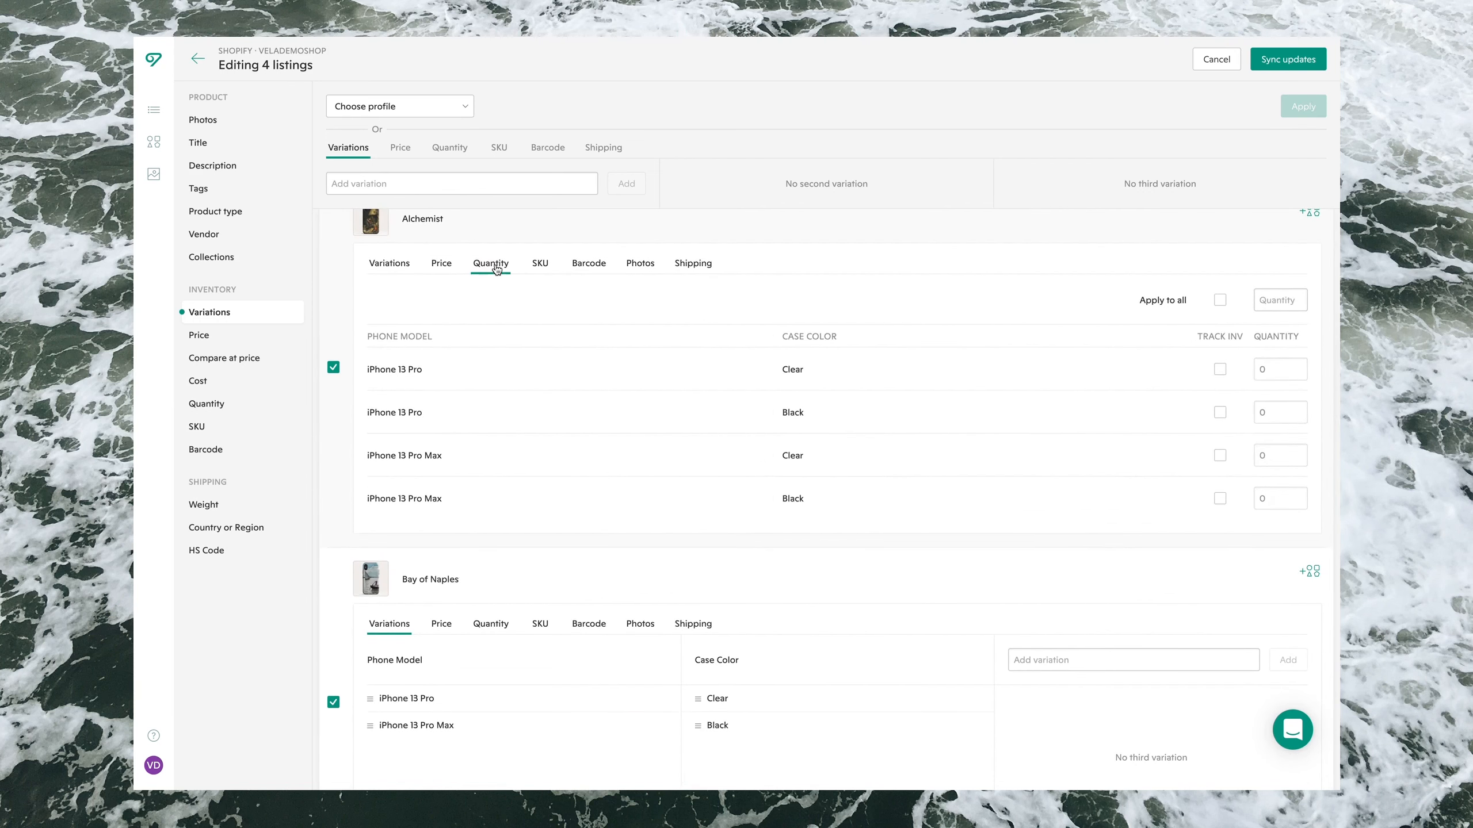
pyautogui.scroll(-1, 429, 255)
pyautogui.click(441, 256)
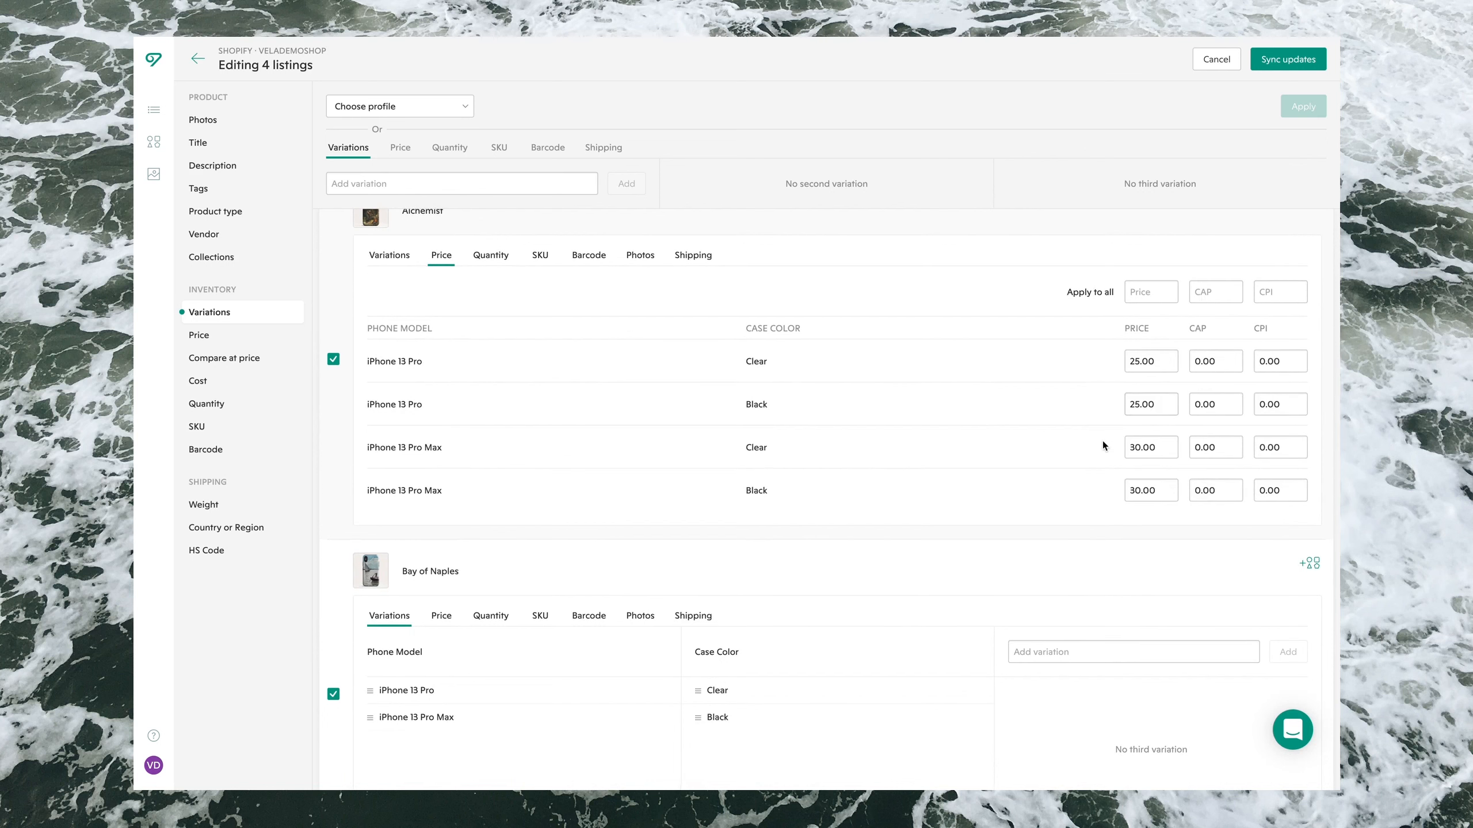
pyautogui.click(1146, 409)
pyautogui.moveTo(1161, 445); pyautogui.dragTo(1096, 451)
pyautogui.write('35')
pyautogui.press('Tab')
pyautogui.moveTo(1172, 491); pyautogui.dragTo(1132, 491)
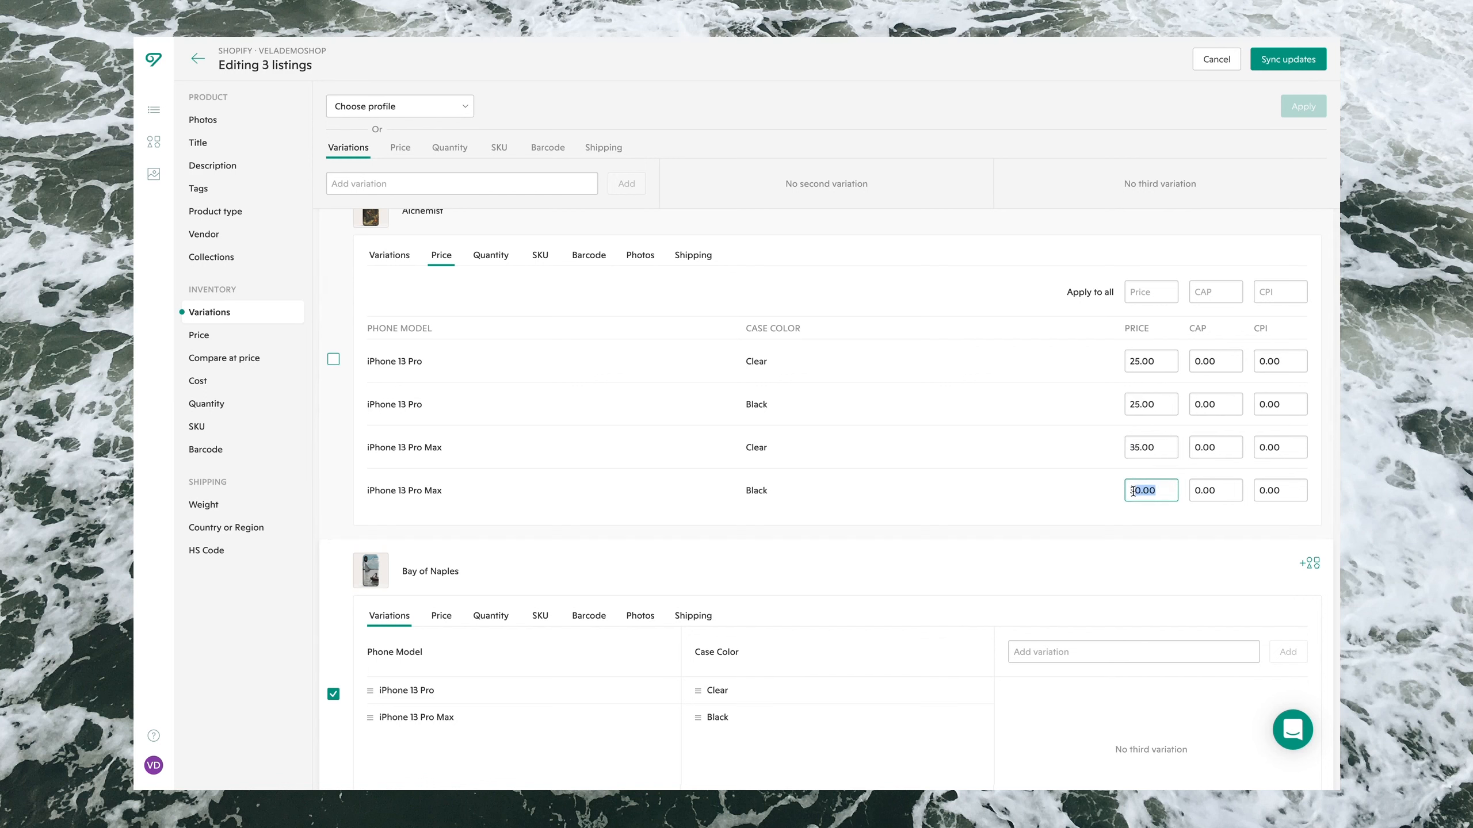
pyautogui.write('35')
pyautogui.press('BackSpace')
pyautogui.write('5')
pyautogui.click(961, 247)
pyautogui.scroll(5, 914, 419)
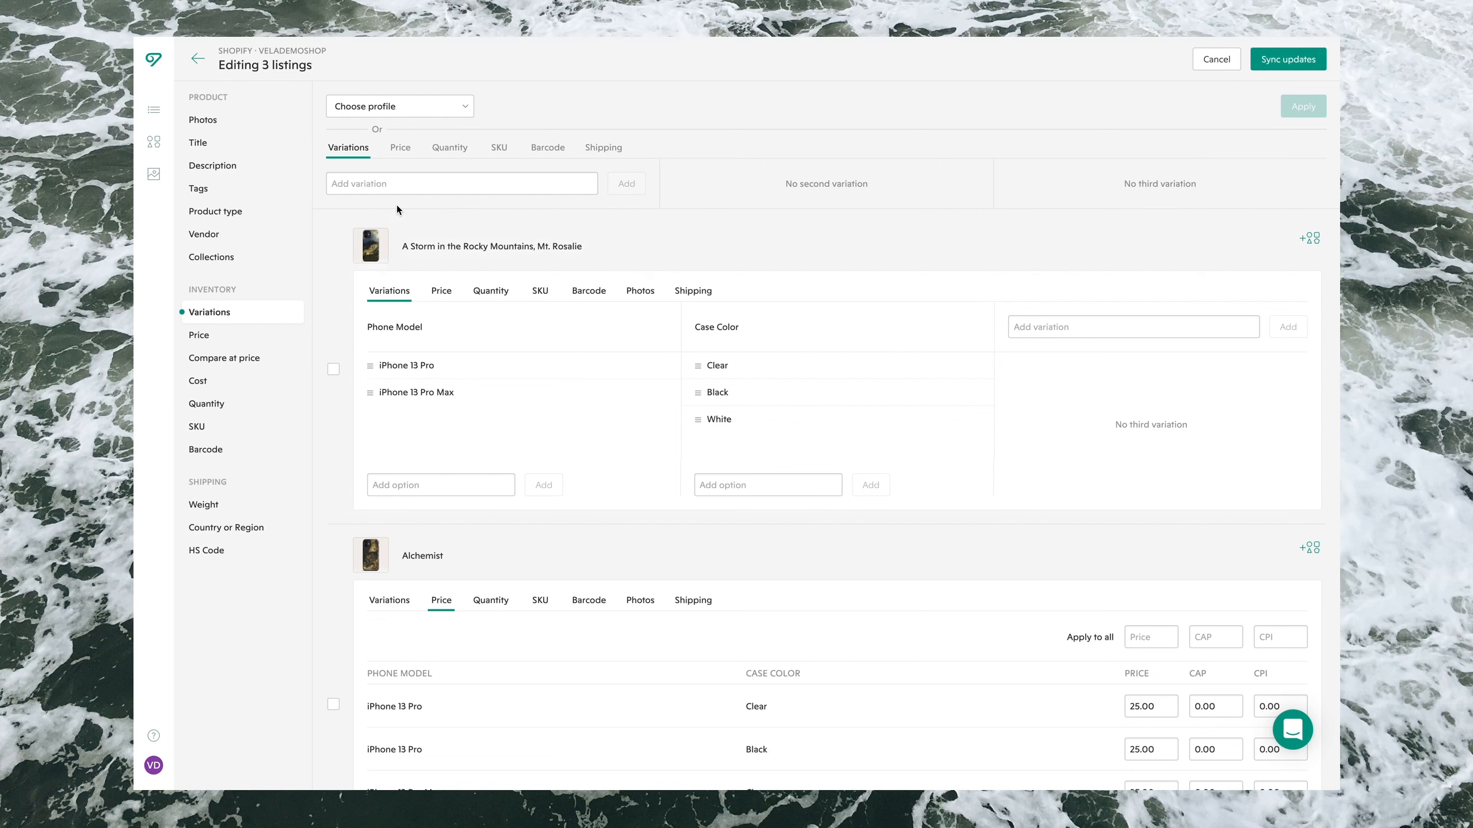
# Leave bulk editing without syncing the updates and filter the active listings by the product type IPhone Cases.
pyautogui.click(153, 112)
pyautogui.click(678, 453)
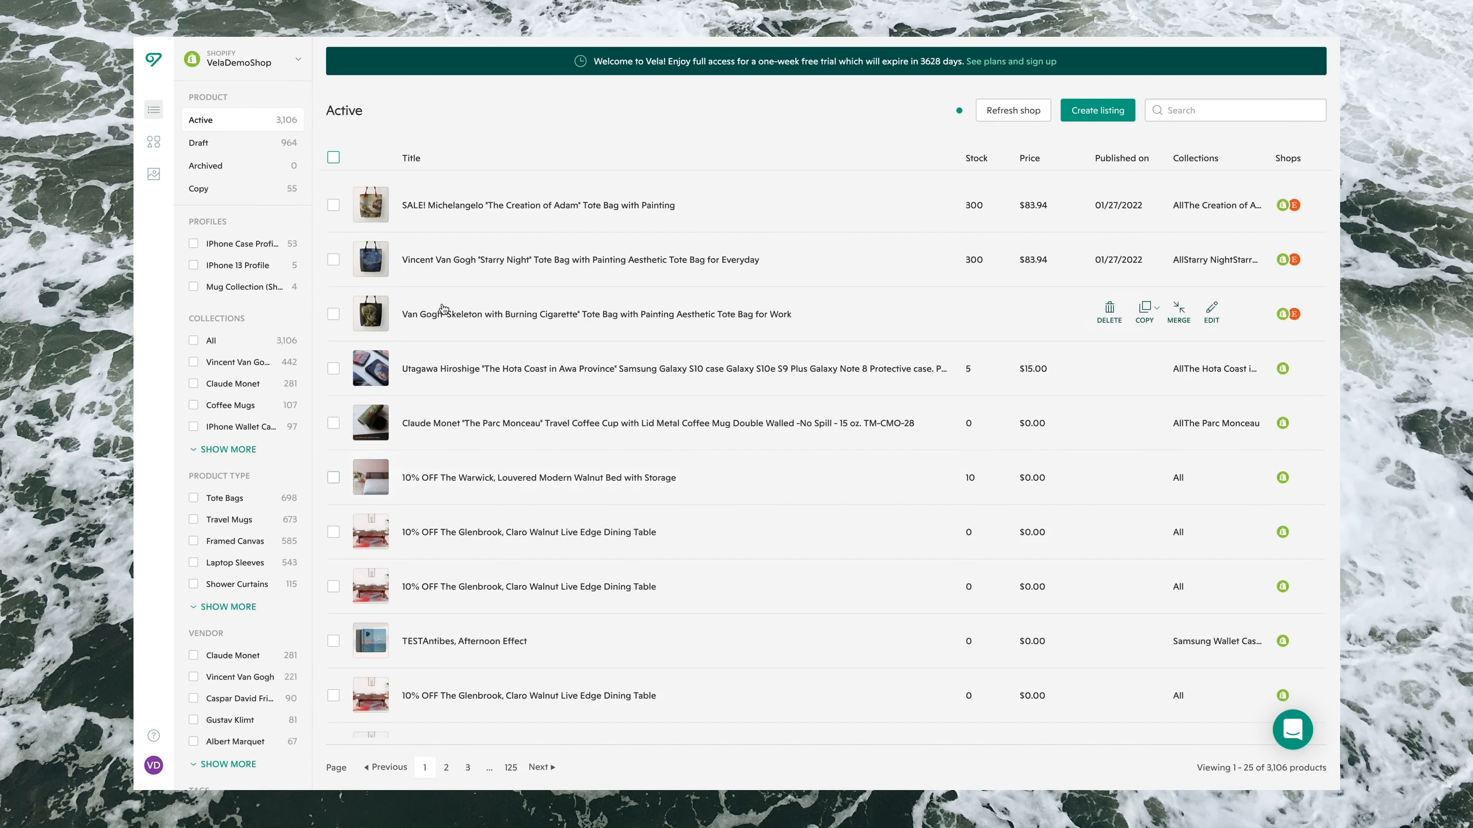
pyautogui.click(233, 451)
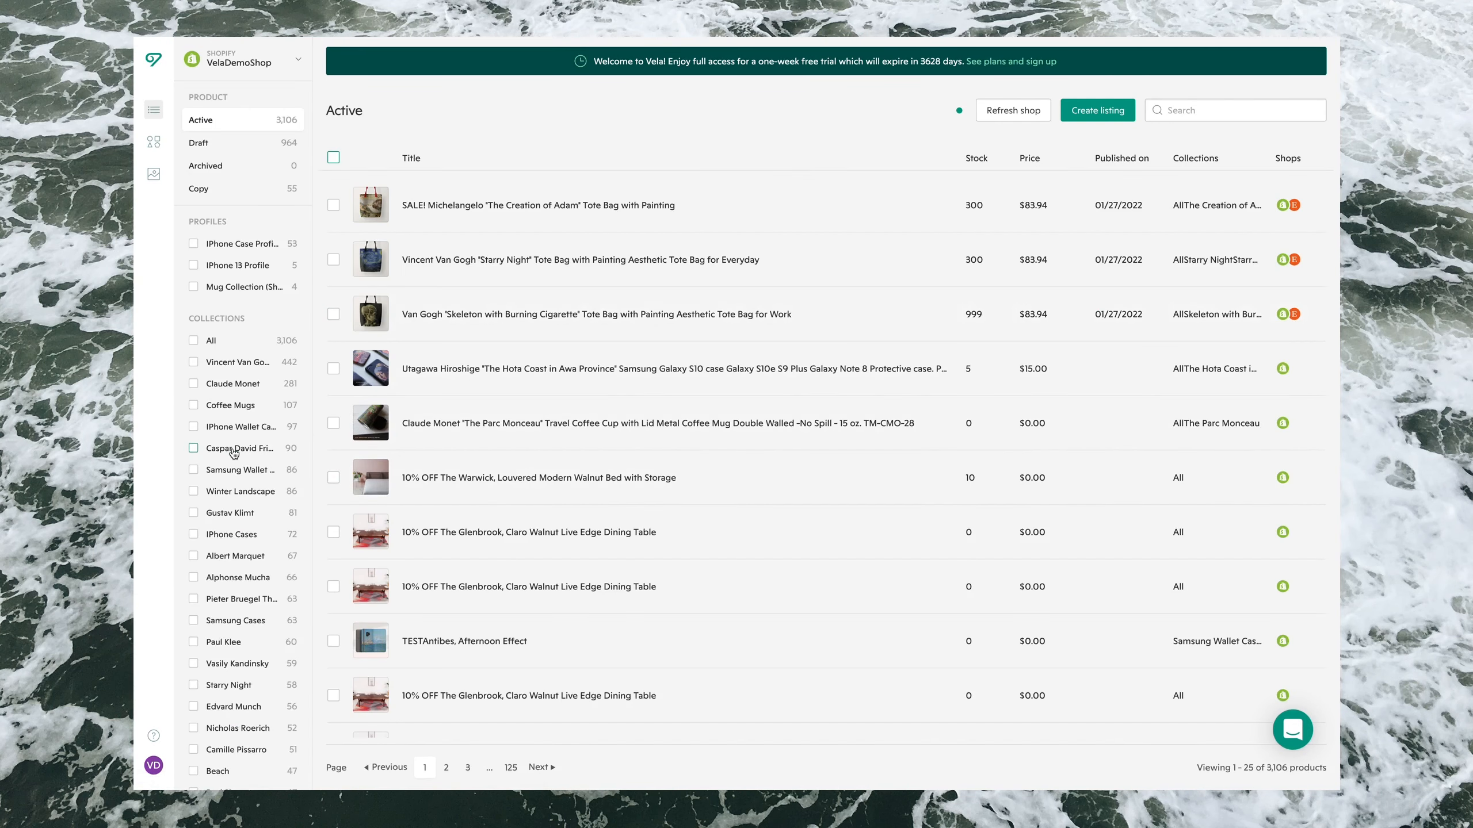
pyautogui.scroll(-3, 253, 501)
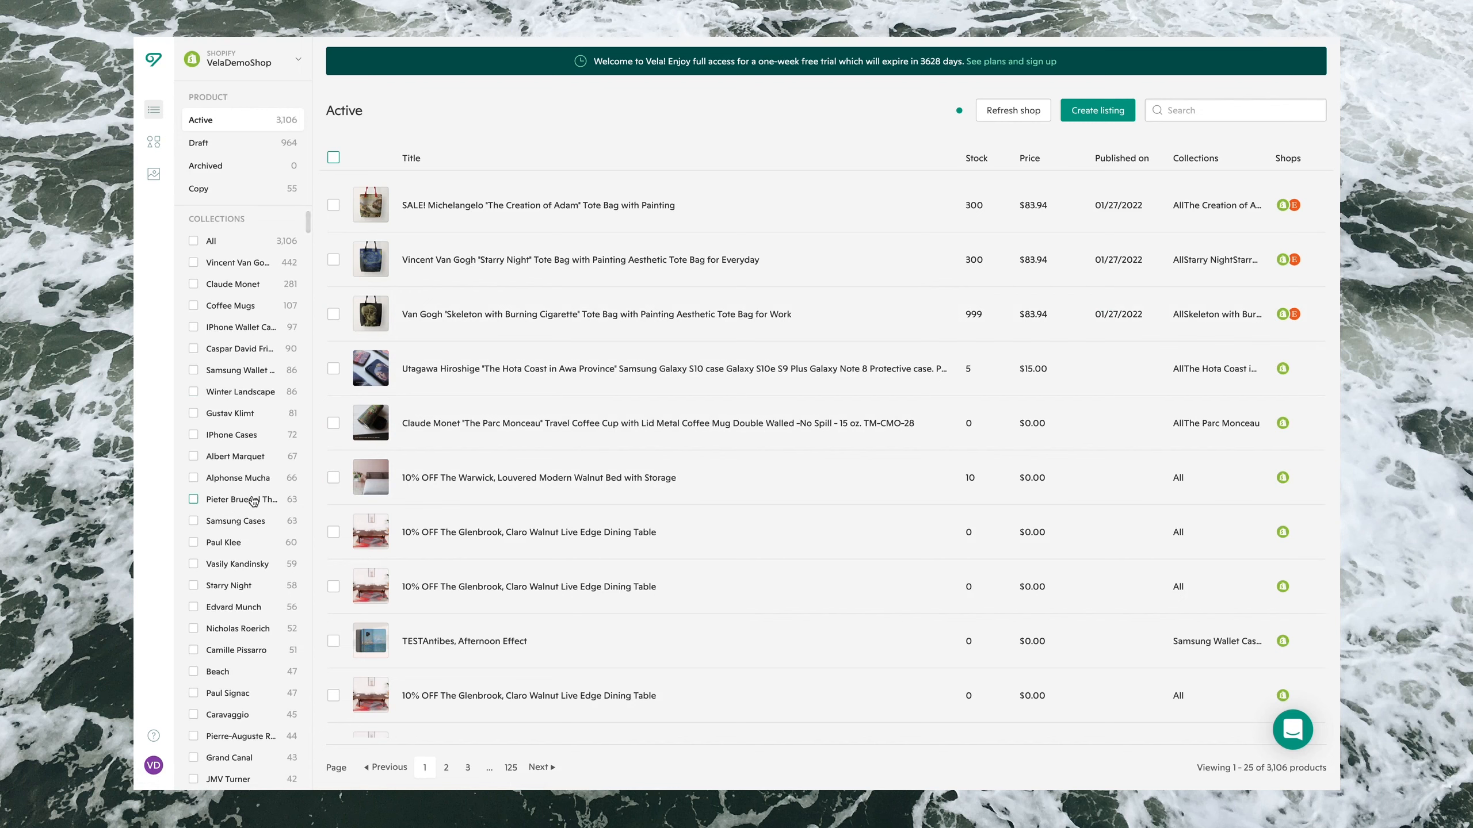
pyautogui.scroll(-20, 253, 501)
pyautogui.scroll(-20, 254, 501)
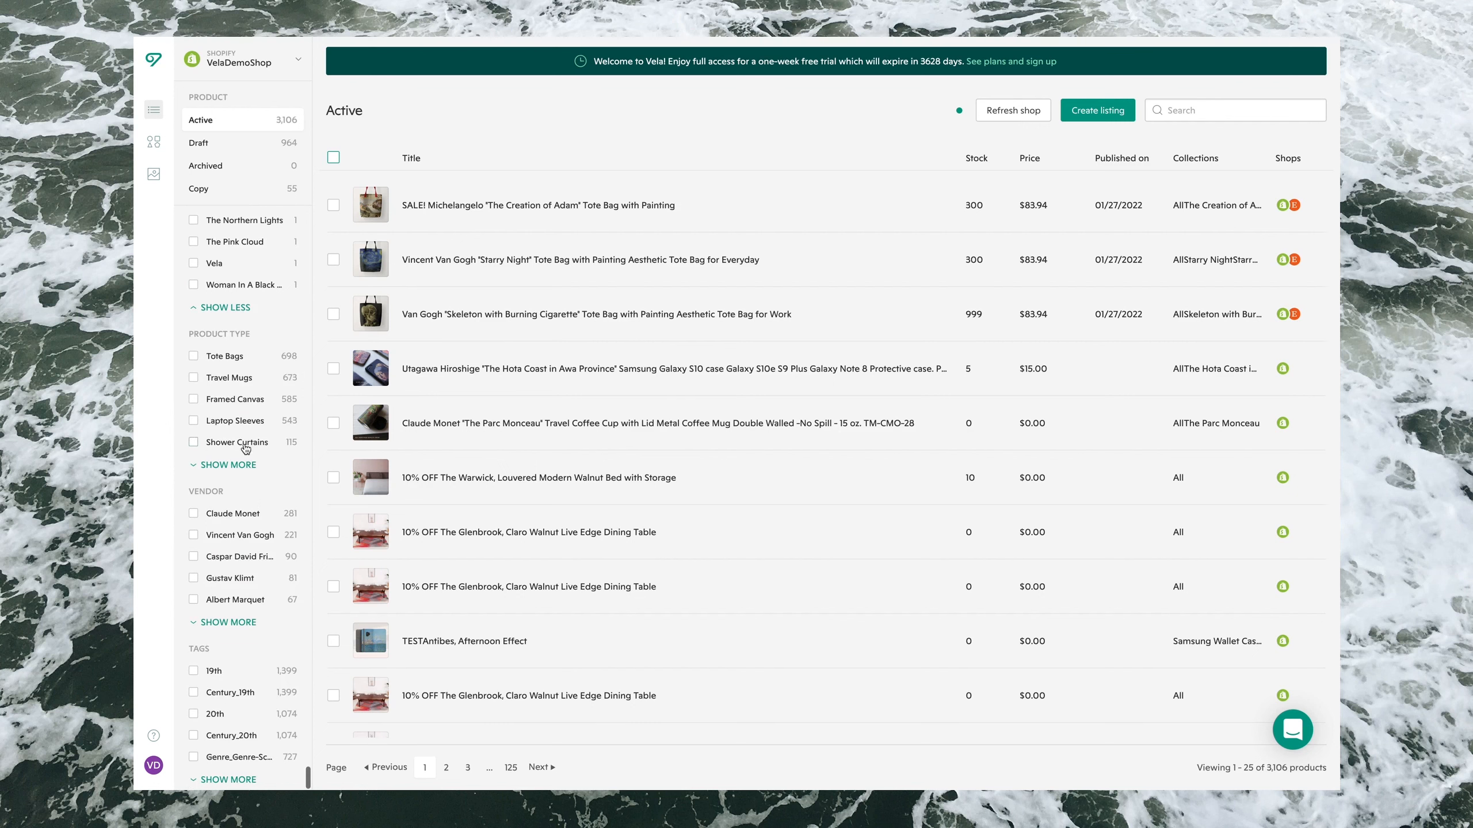
pyautogui.click(226, 466)
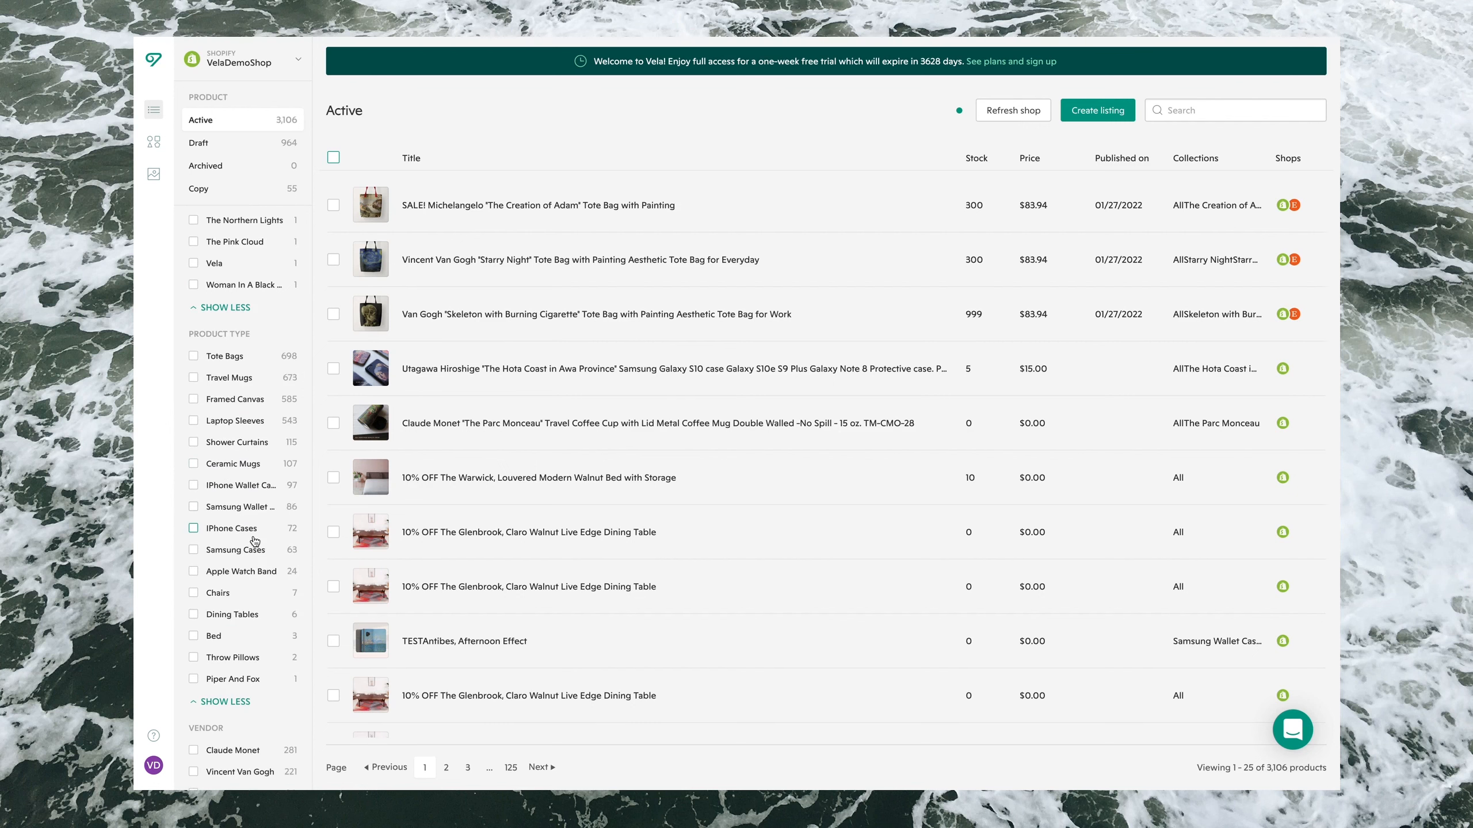
pyautogui.click(227, 534)
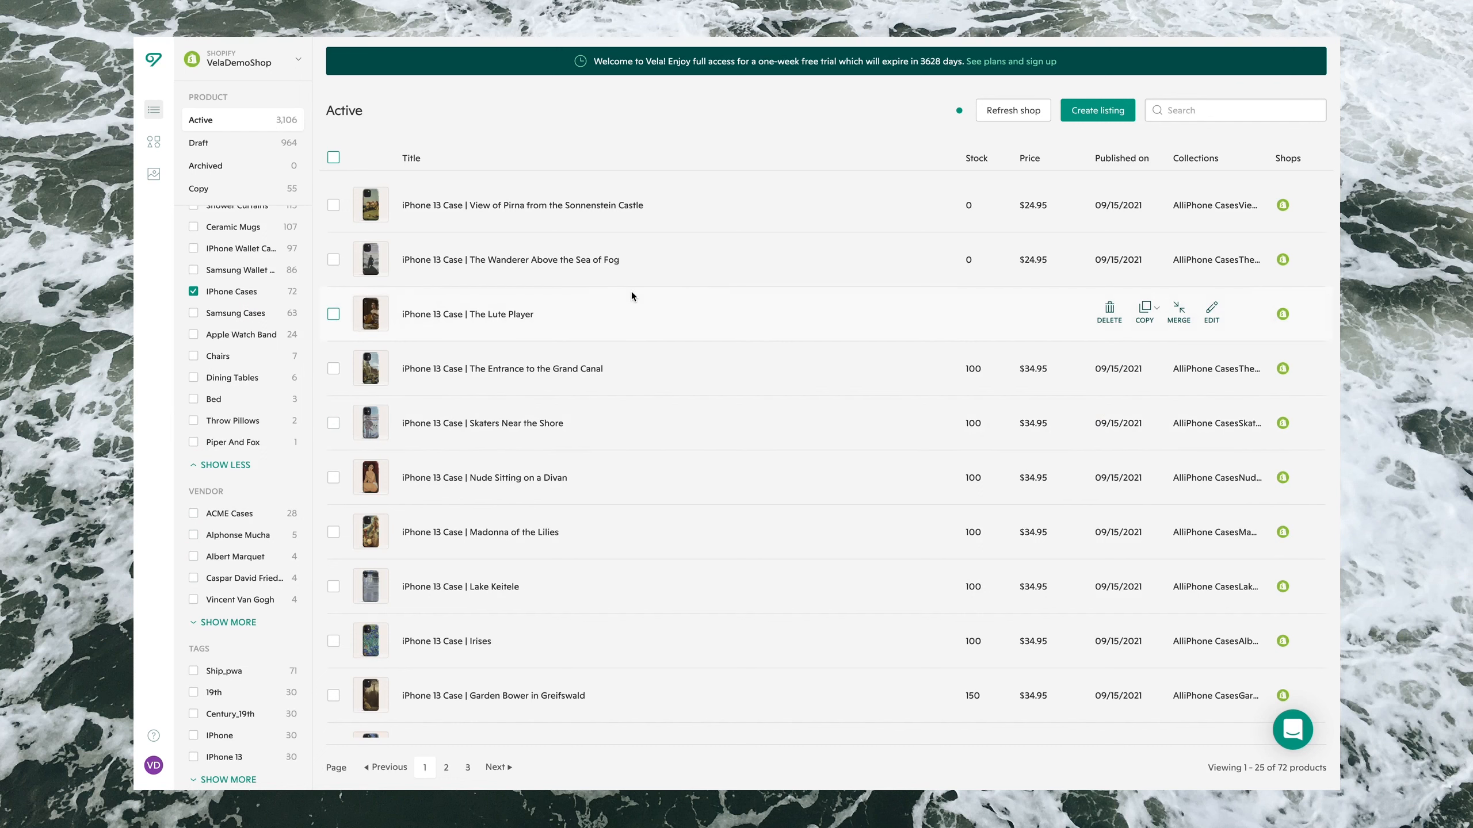
# Open the listing "iPhone 13 Case | View of Pirna from the Sonnenstein Castle" and go to its variations.
pyautogui.click(500, 206)
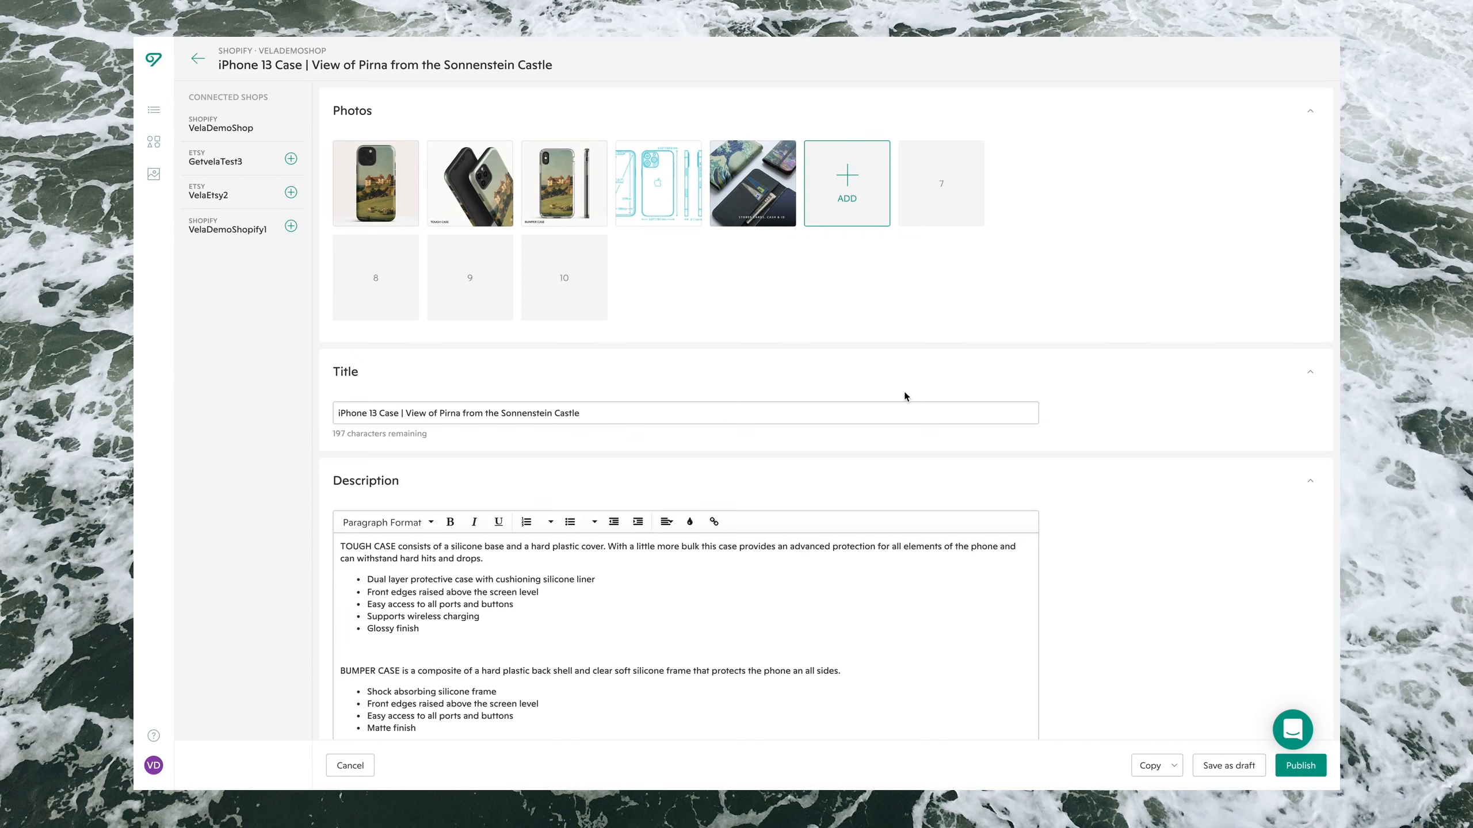
pyautogui.scroll(-3, 904, 395)
pyautogui.scroll(-15, 904, 393)
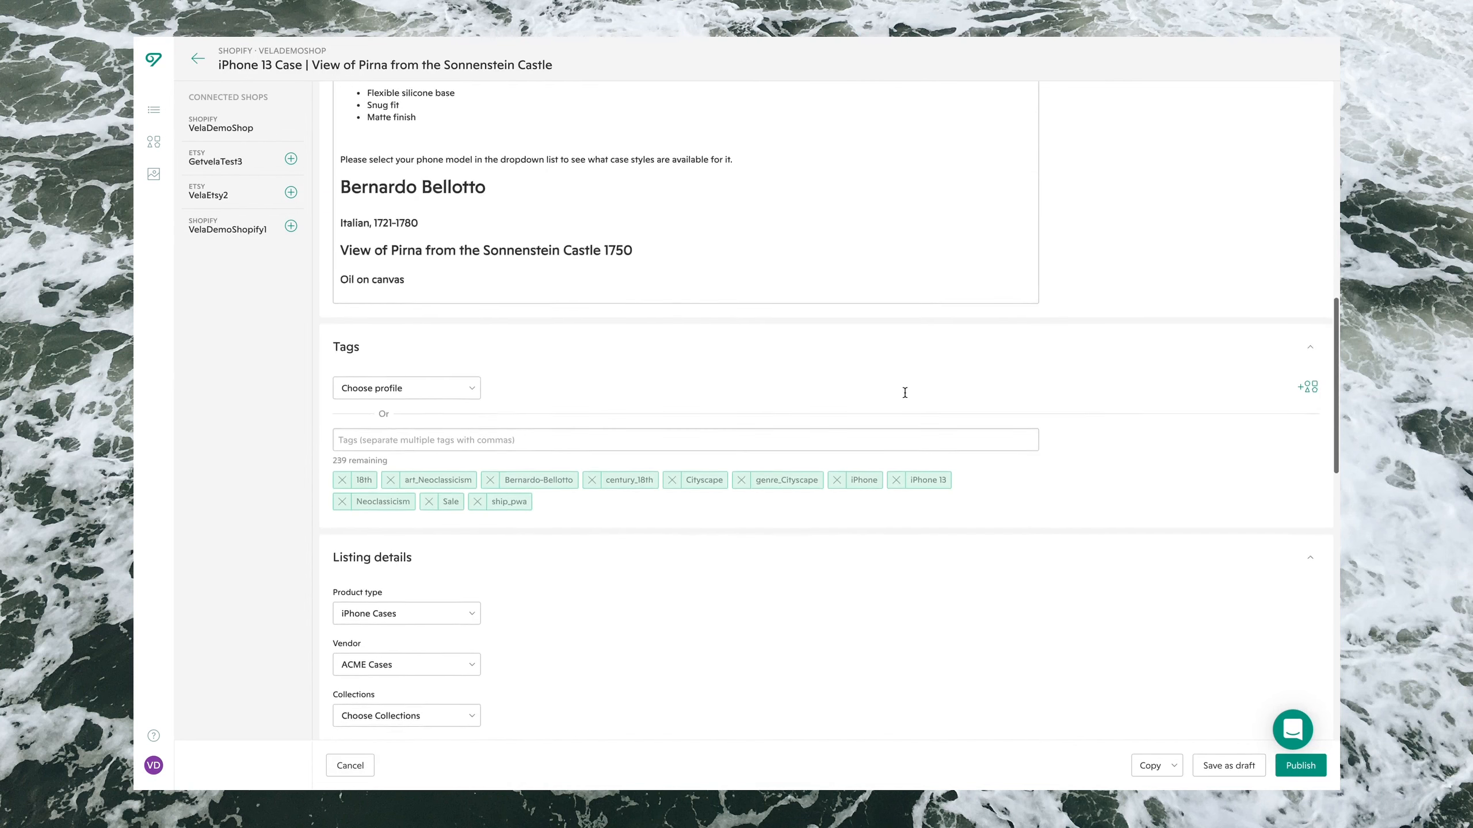
pyautogui.scroll(-8, 904, 395)
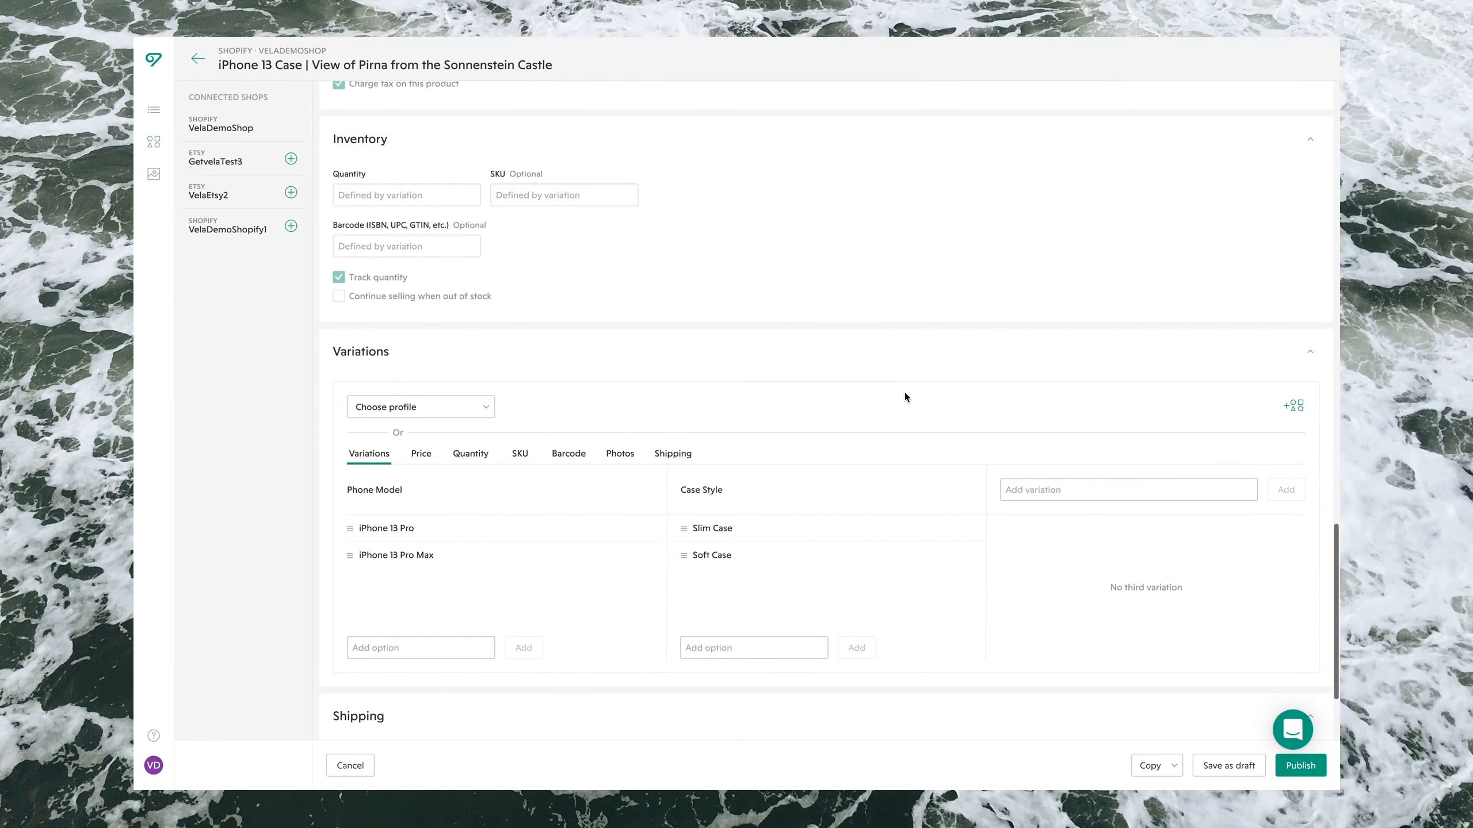
pyautogui.scroll(-2, 905, 392)
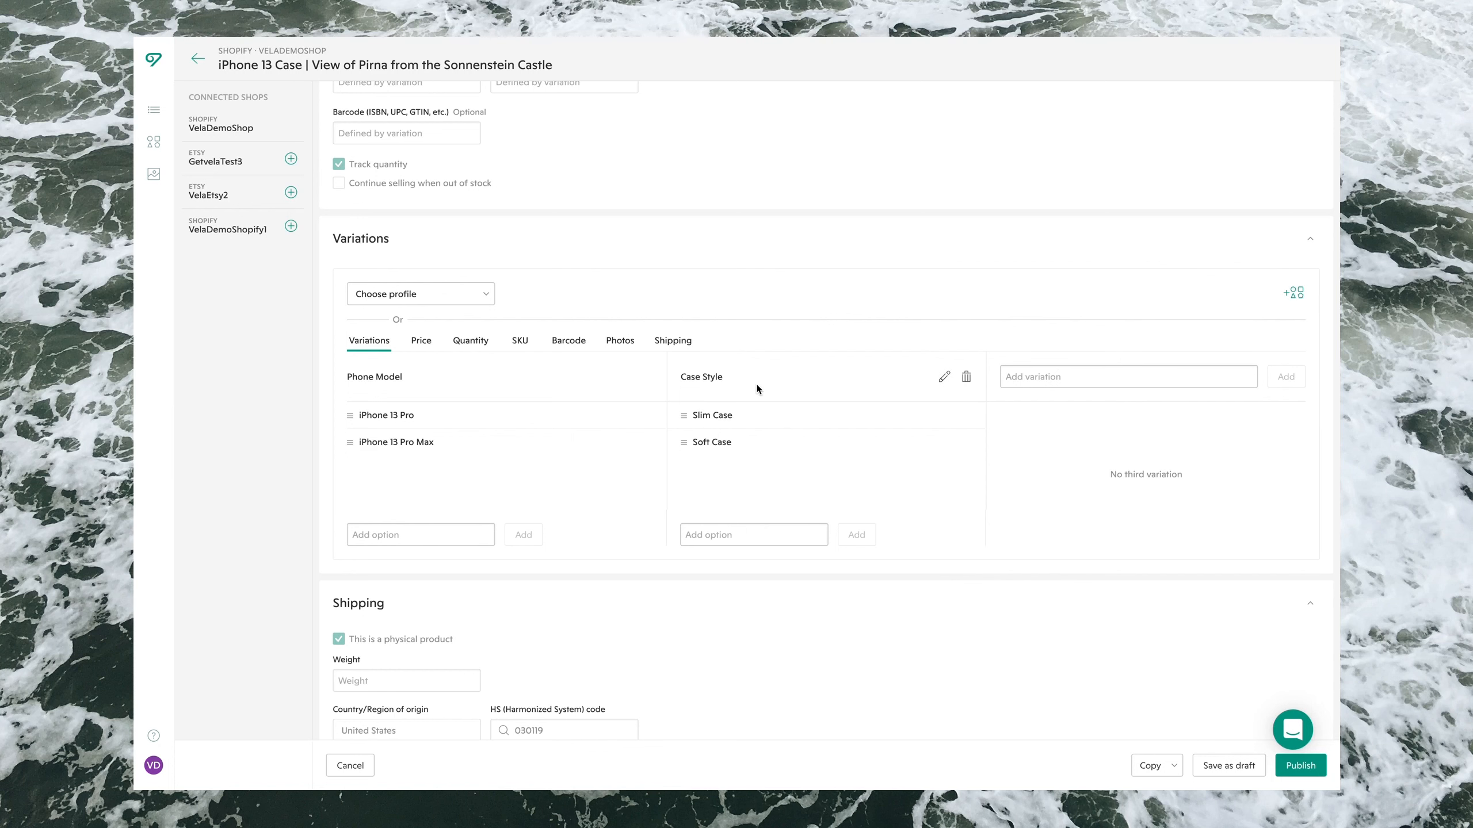
# Create a new profile named "iPhone Profile #2" from the variations of this listing.
pyautogui.click(1298, 298)
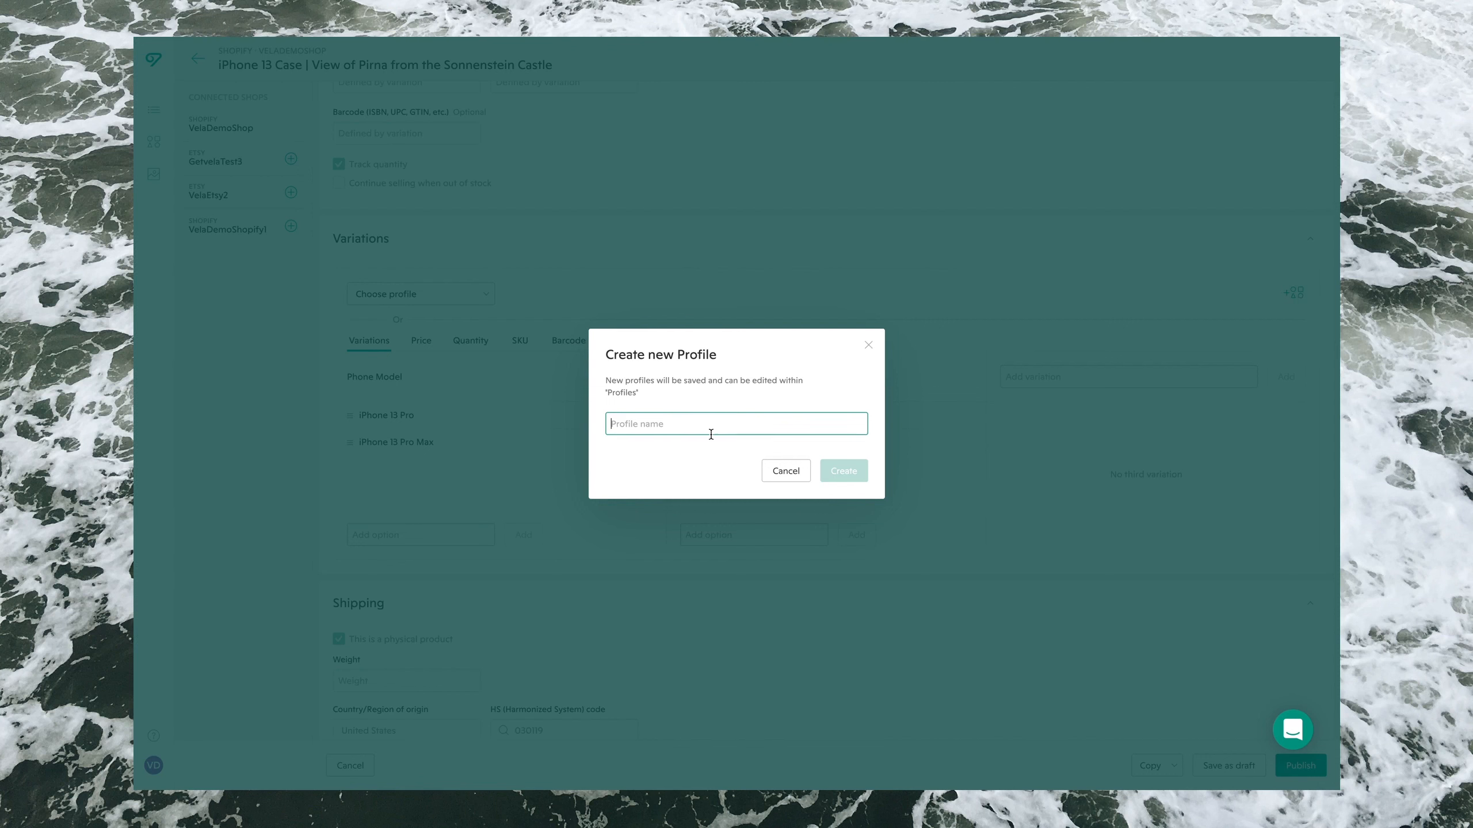
pyautogui.write('IP')
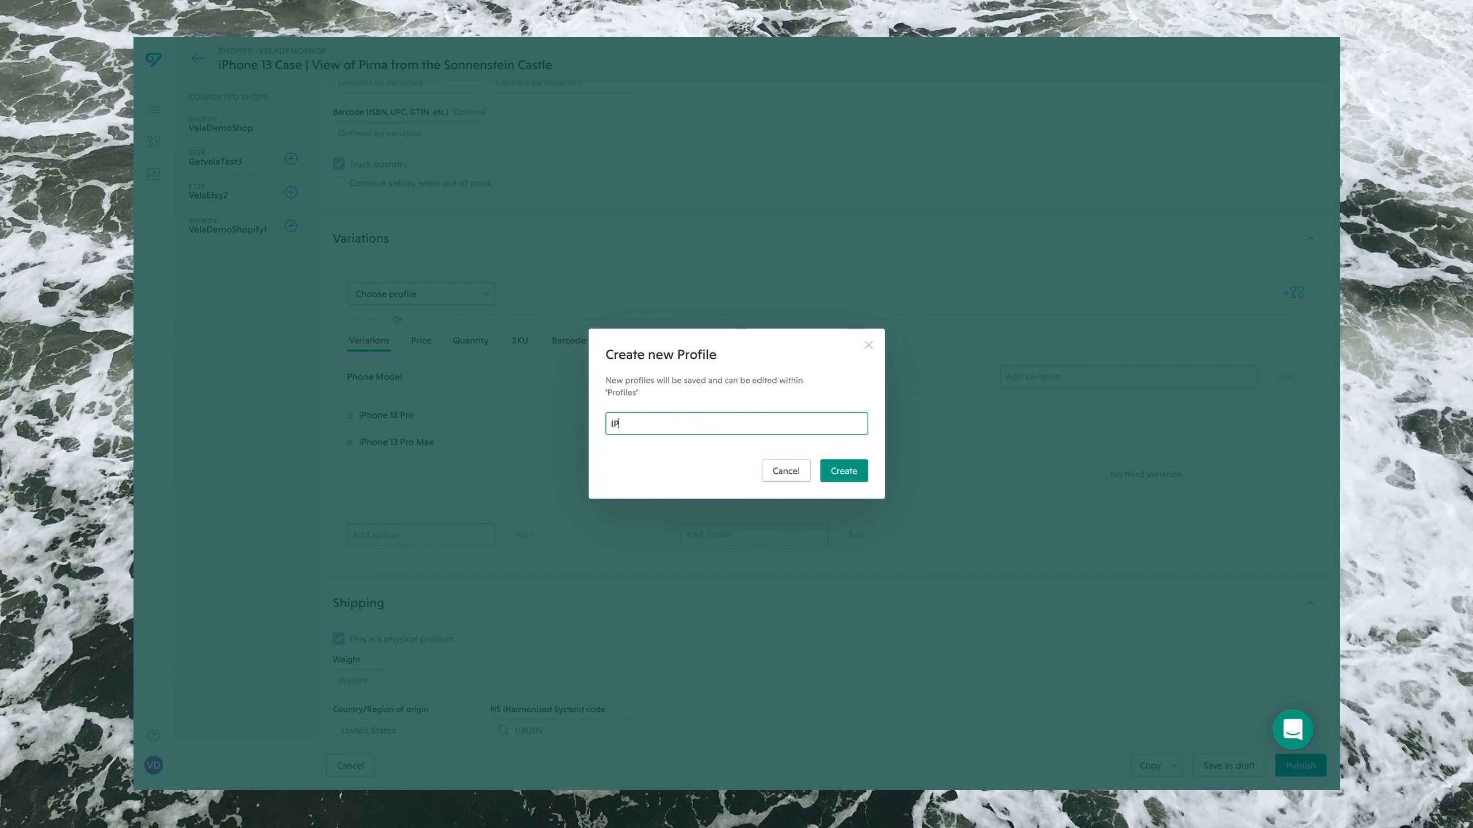
pyautogui.press('BackSpace')
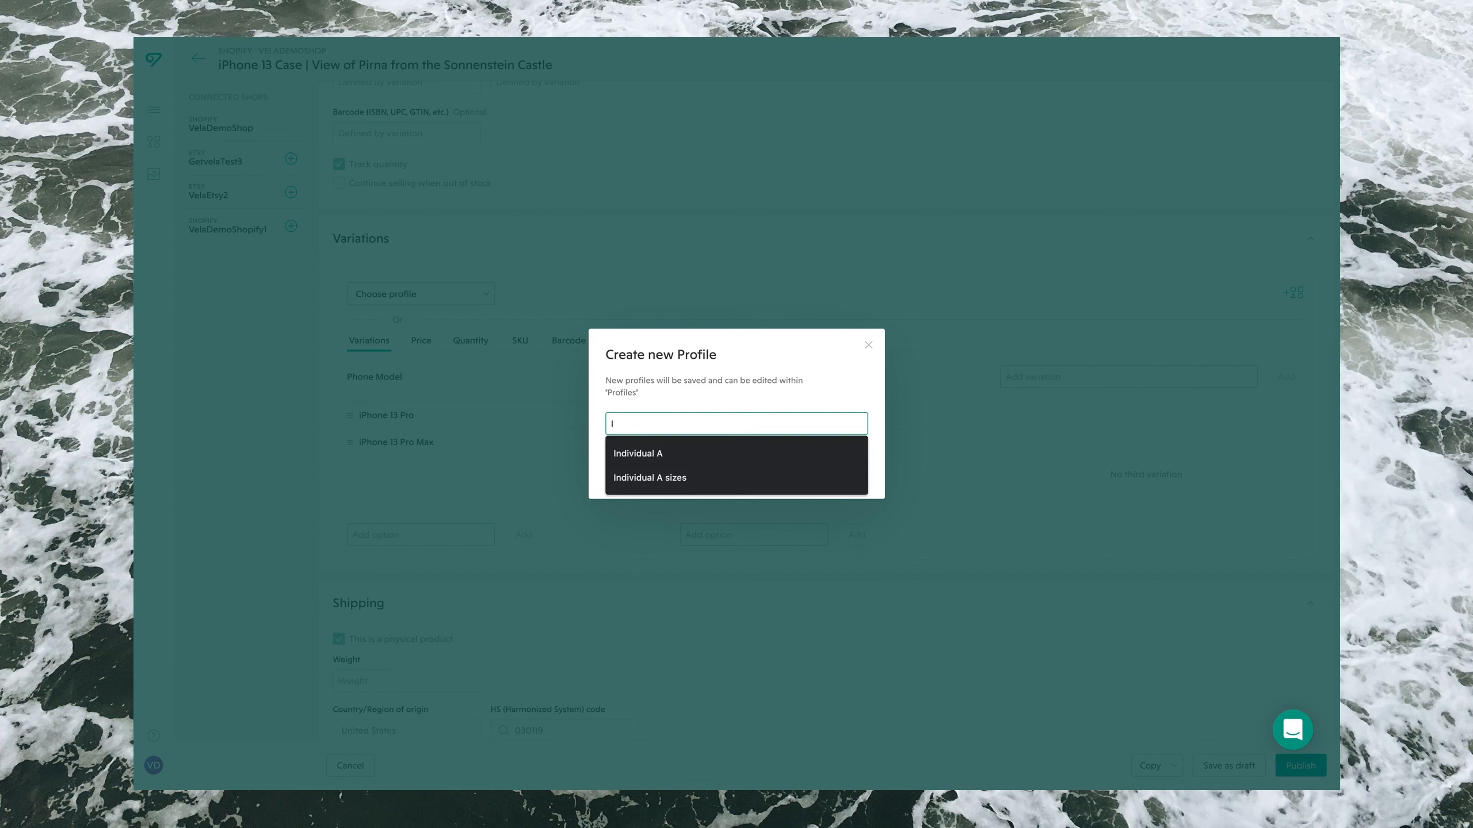
pyautogui.write('phone')
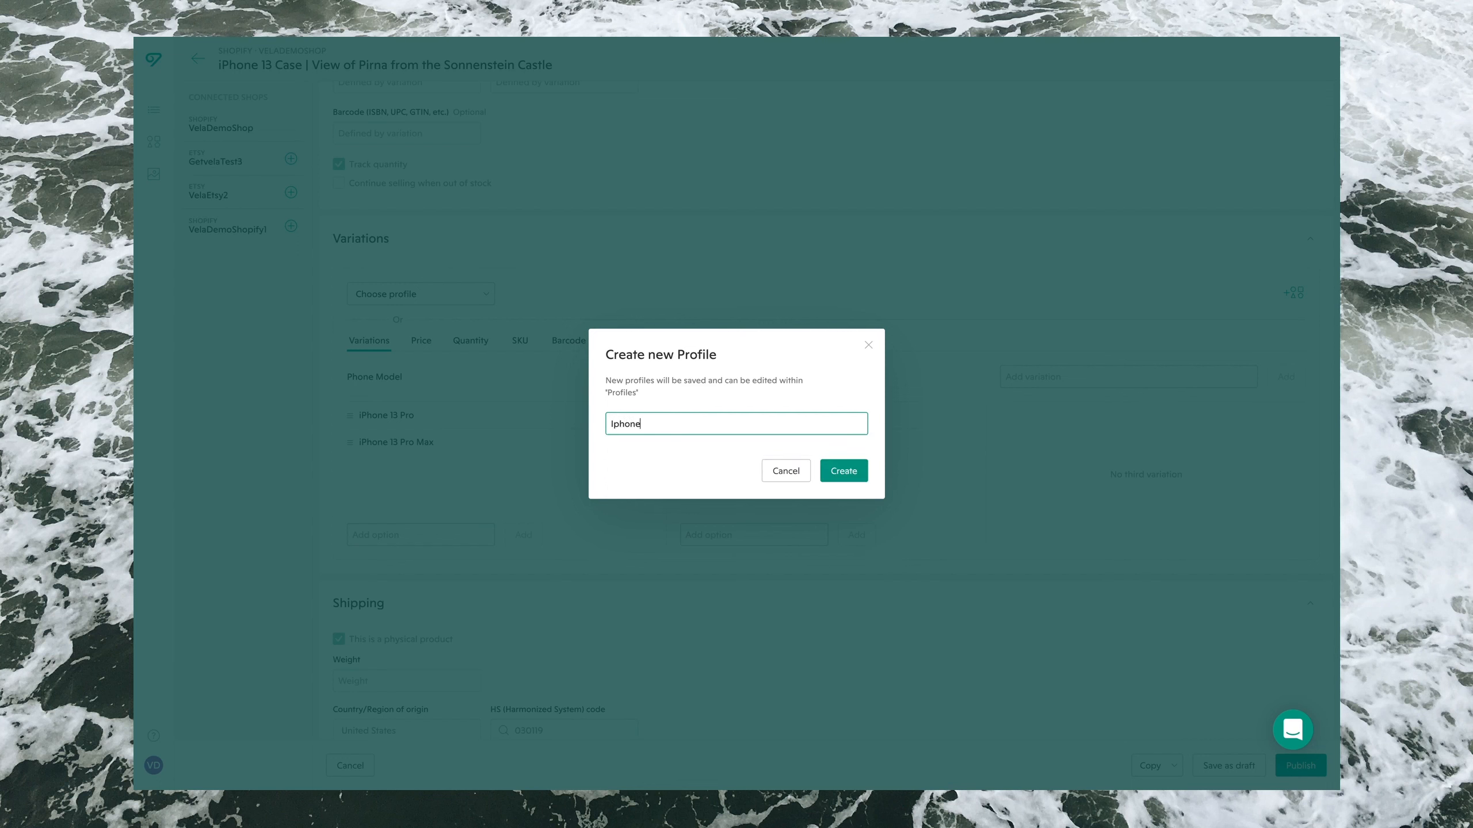
pyautogui.press('BackSpace')
pyautogui.press('BackSpace')
pyautogui.press('BackSpace')
pyautogui.press('BackSpace')
pyautogui.press('BackSpace')
pyautogui.press('BackSpace')
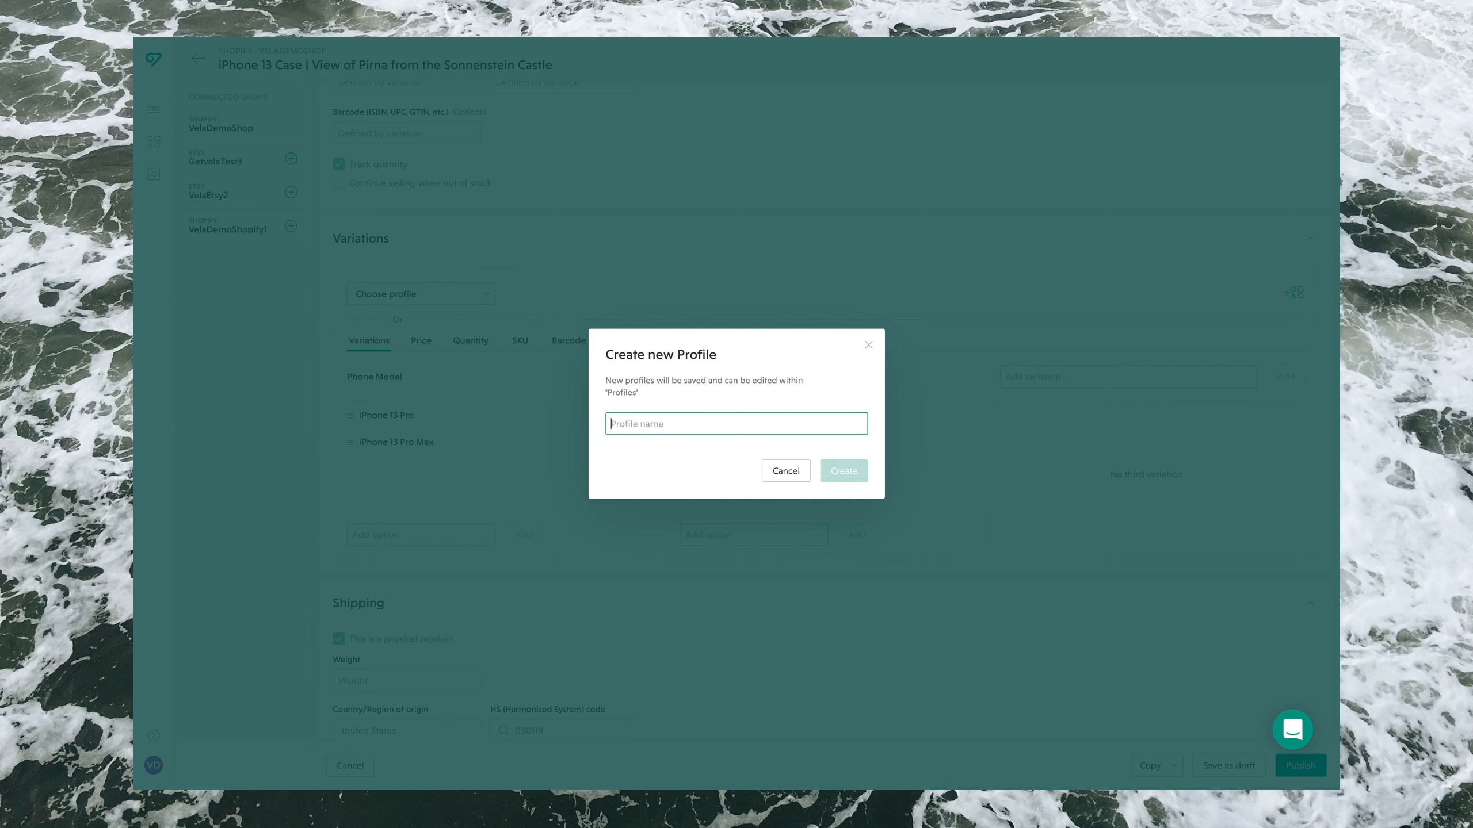
pyautogui.write('iPhone ')
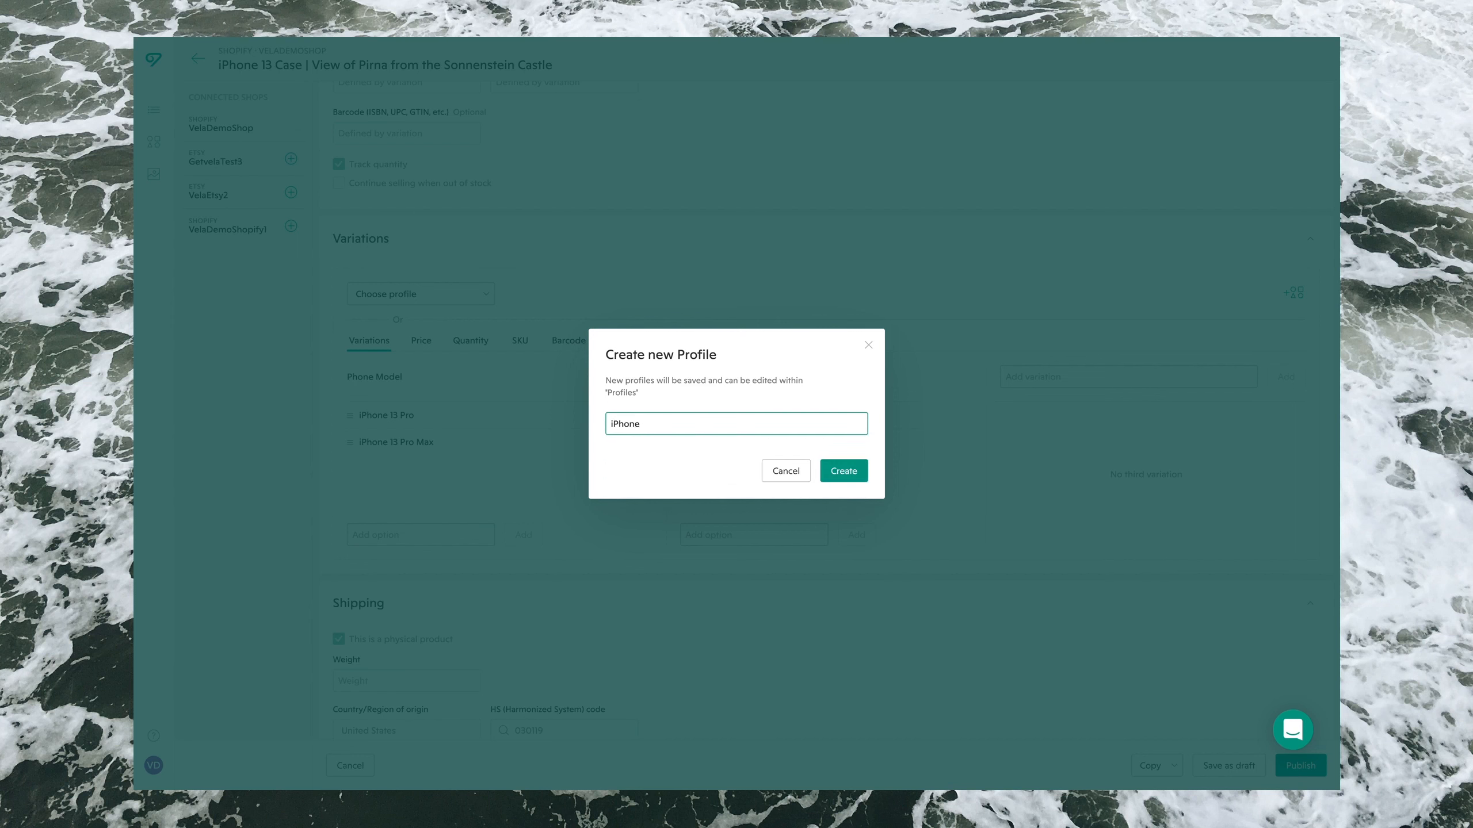
pyautogui.write('Profile #2')
pyautogui.click(845, 470)
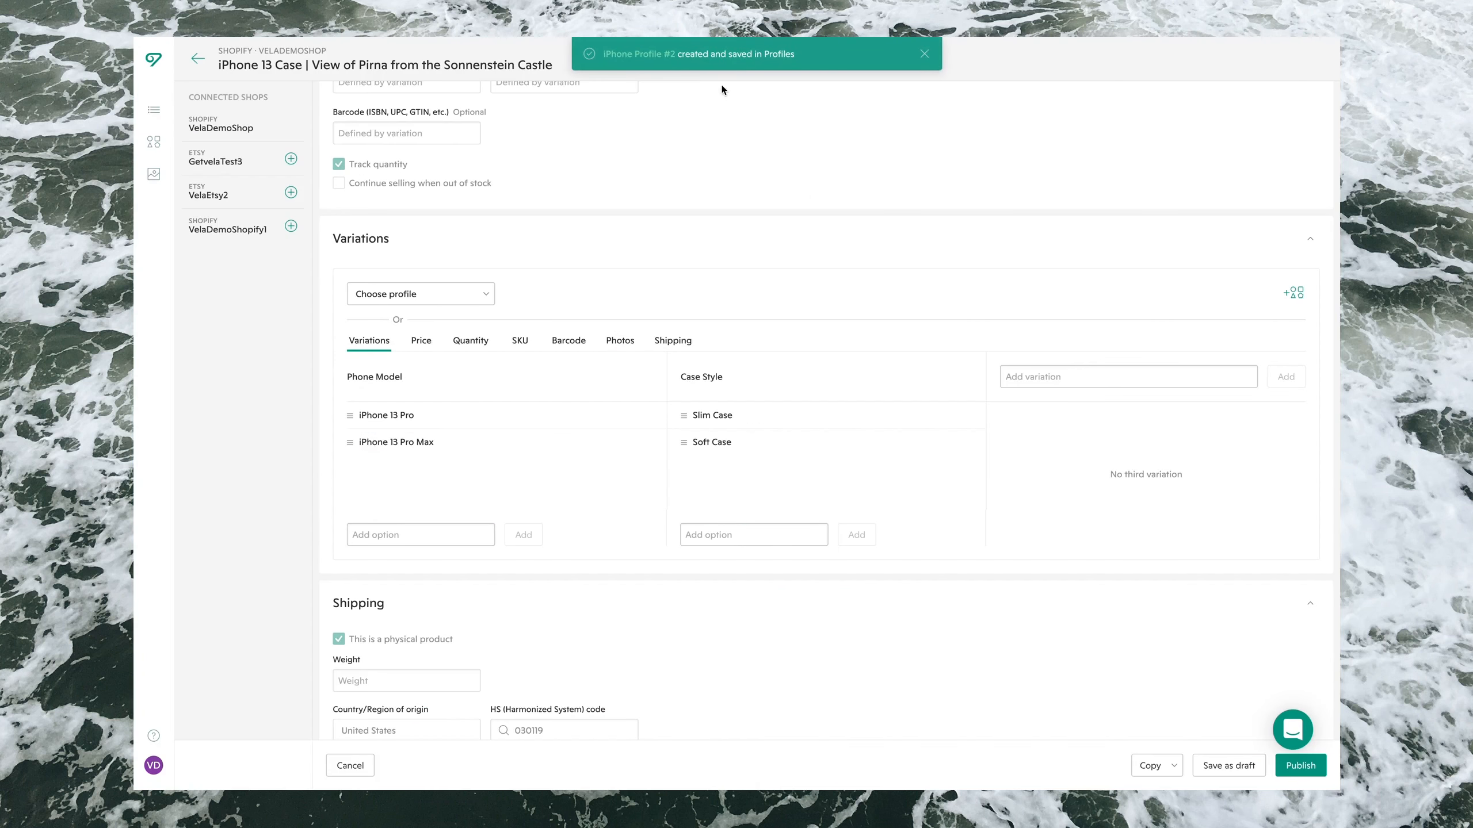
# Open the saved variations profiles and rename iPhone Profile #2 as "iPhone 13 Profile #2".
pyautogui.click(641, 54)
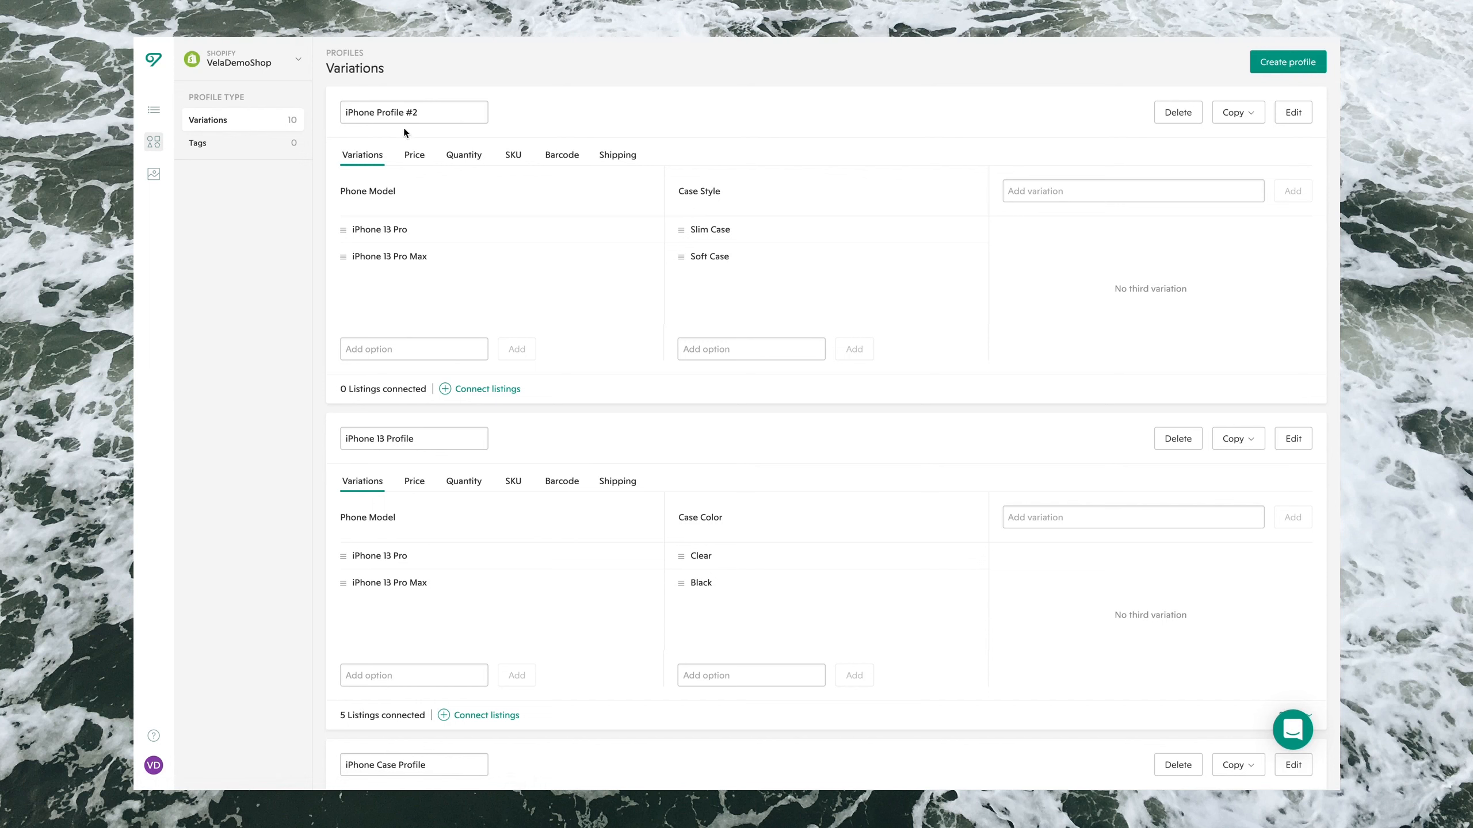
pyautogui.click(376, 115)
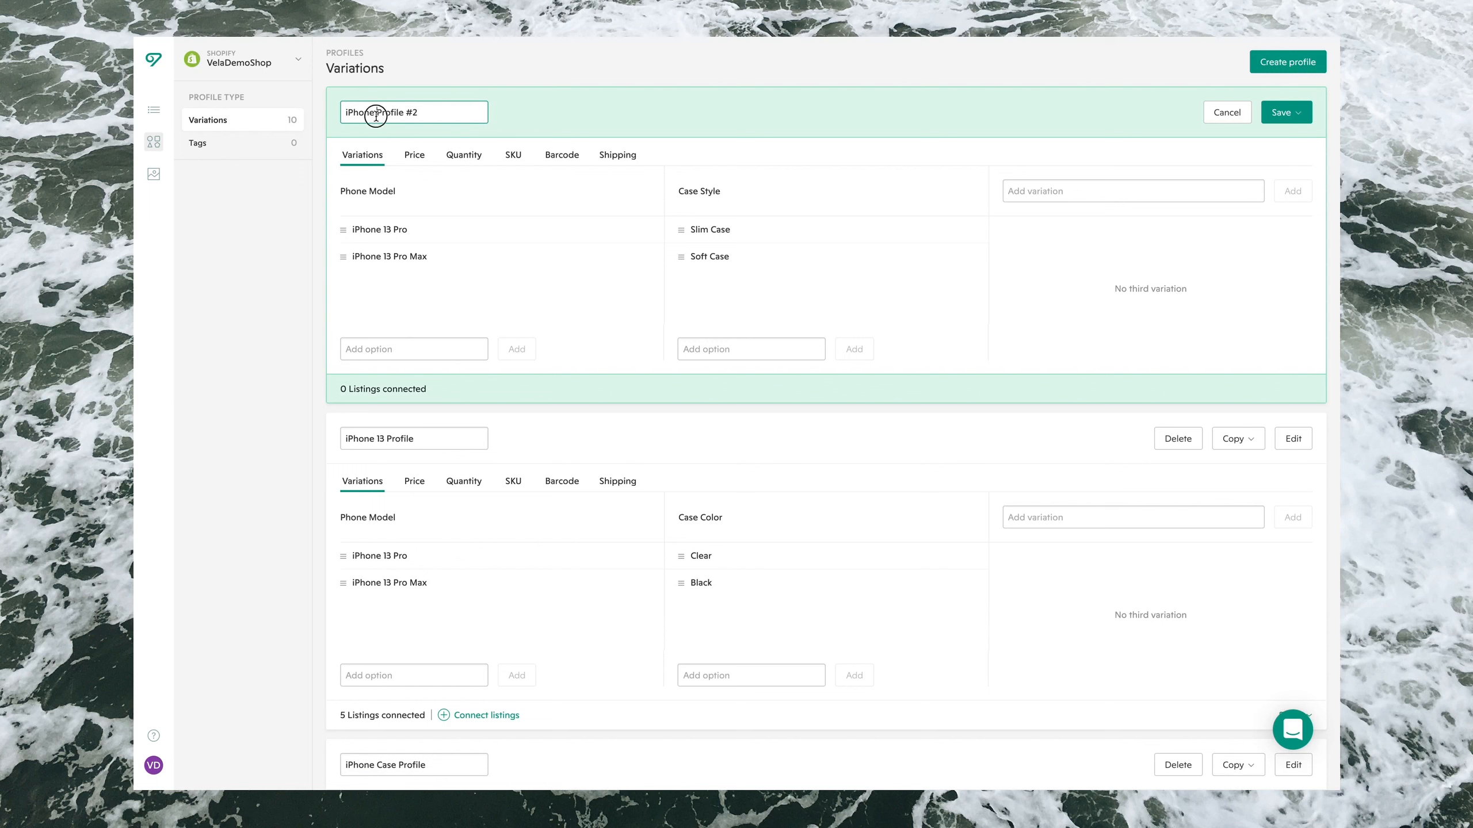
pyautogui.write('13')
pyautogui.press('BackSpace')
# Check the prices, quantities and SKUs carried over into iPhone 13 Profile #2.
pyautogui.click(414, 154)
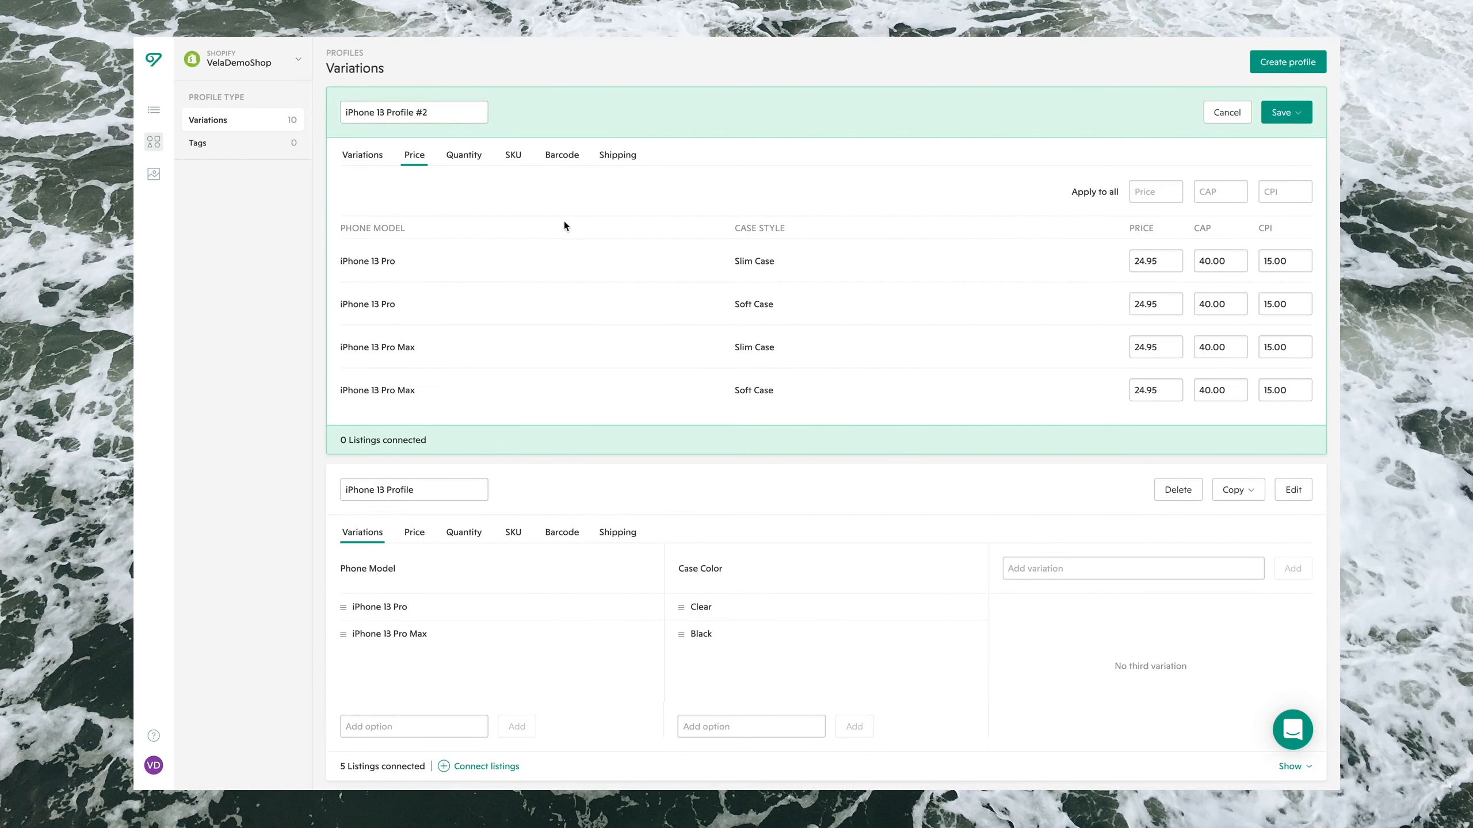
pyautogui.click(462, 159)
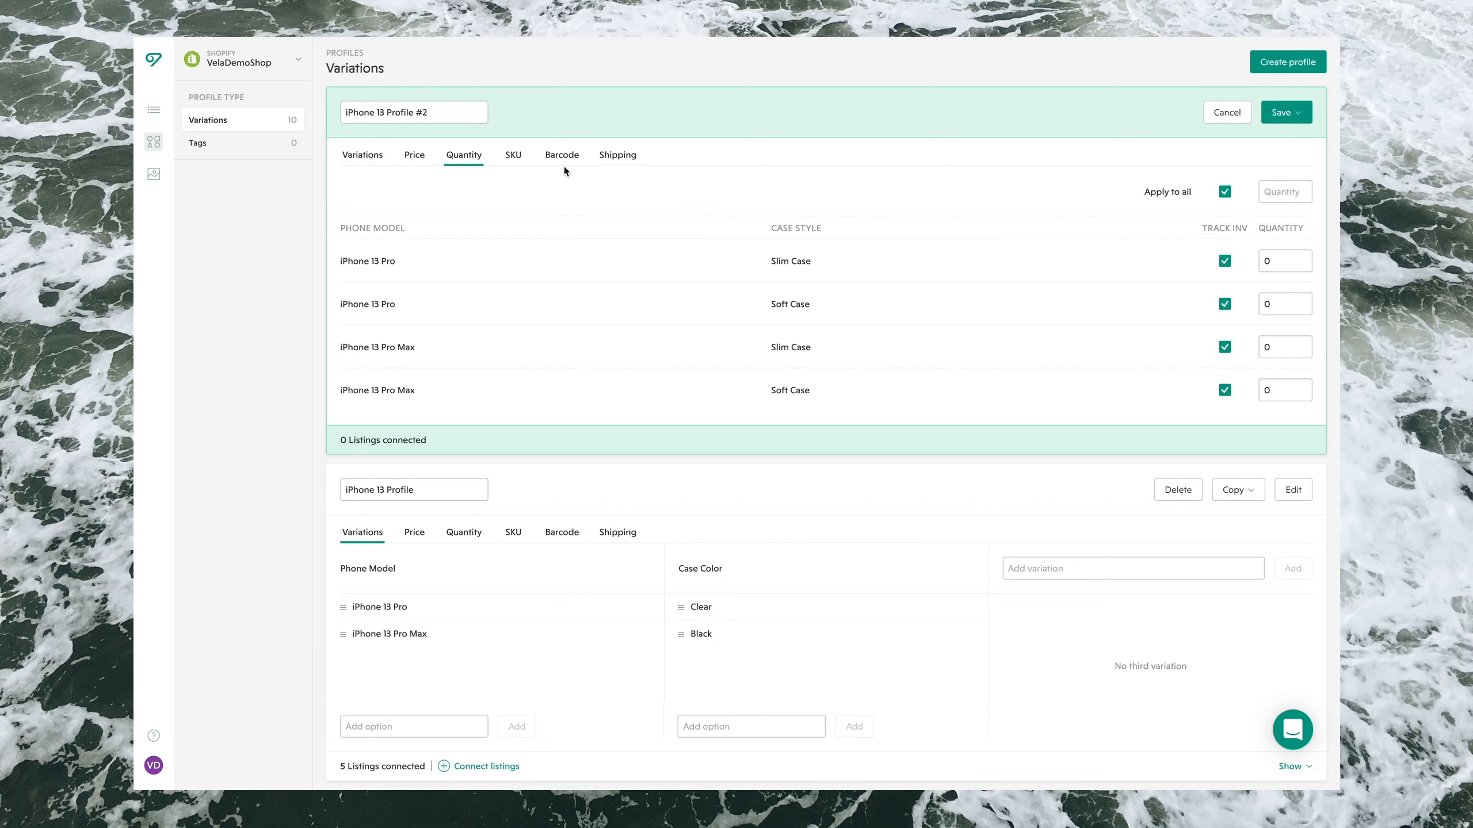
pyautogui.click(513, 155)
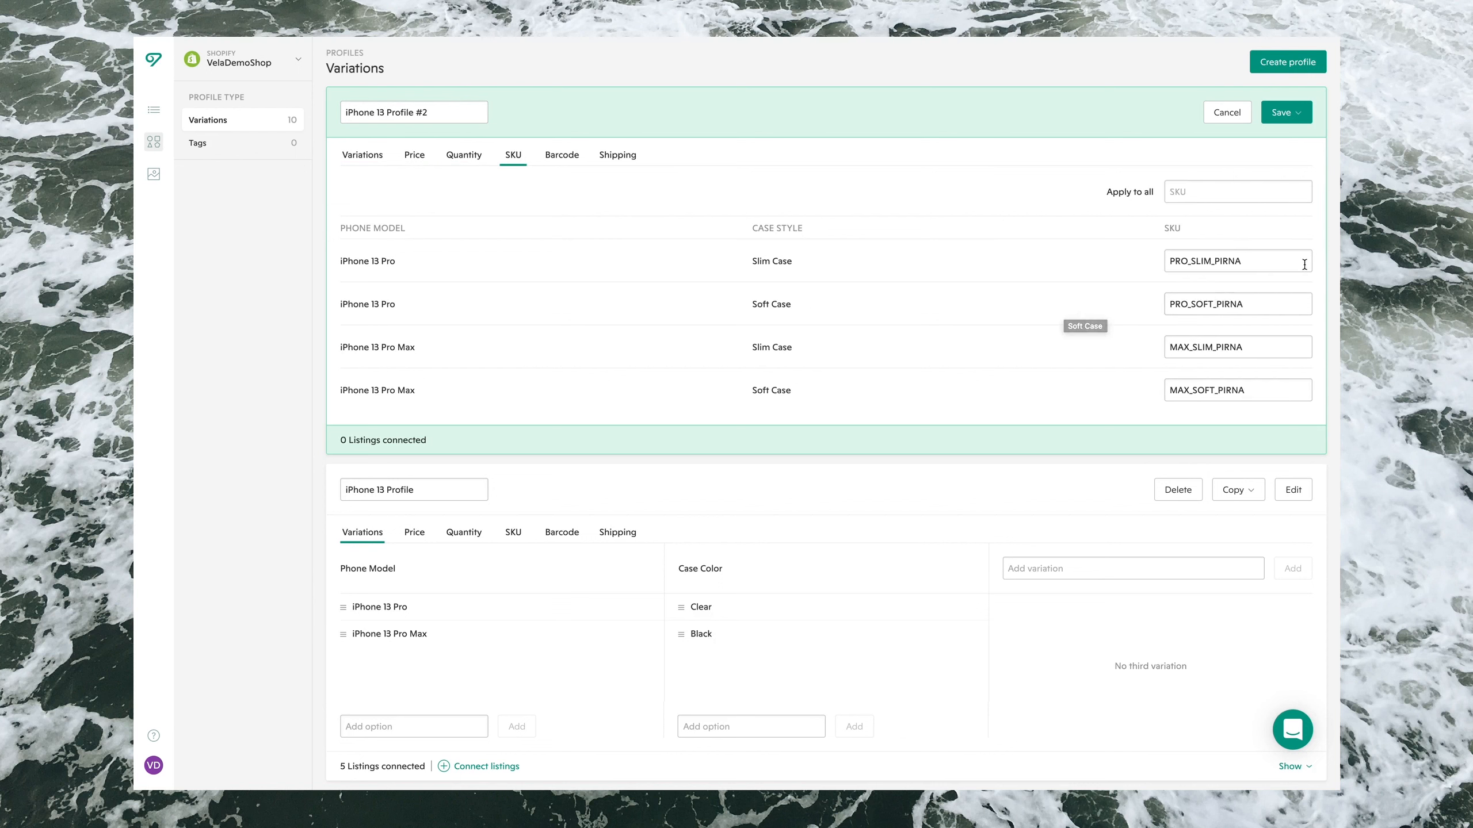
# Clear the SKUs of all four variants in iPhone 13 Profile #2 and update the current profile.
pyautogui.click(1275, 262)
pyautogui.moveTo(1143, 271); pyautogui.dragTo(1155, 262)
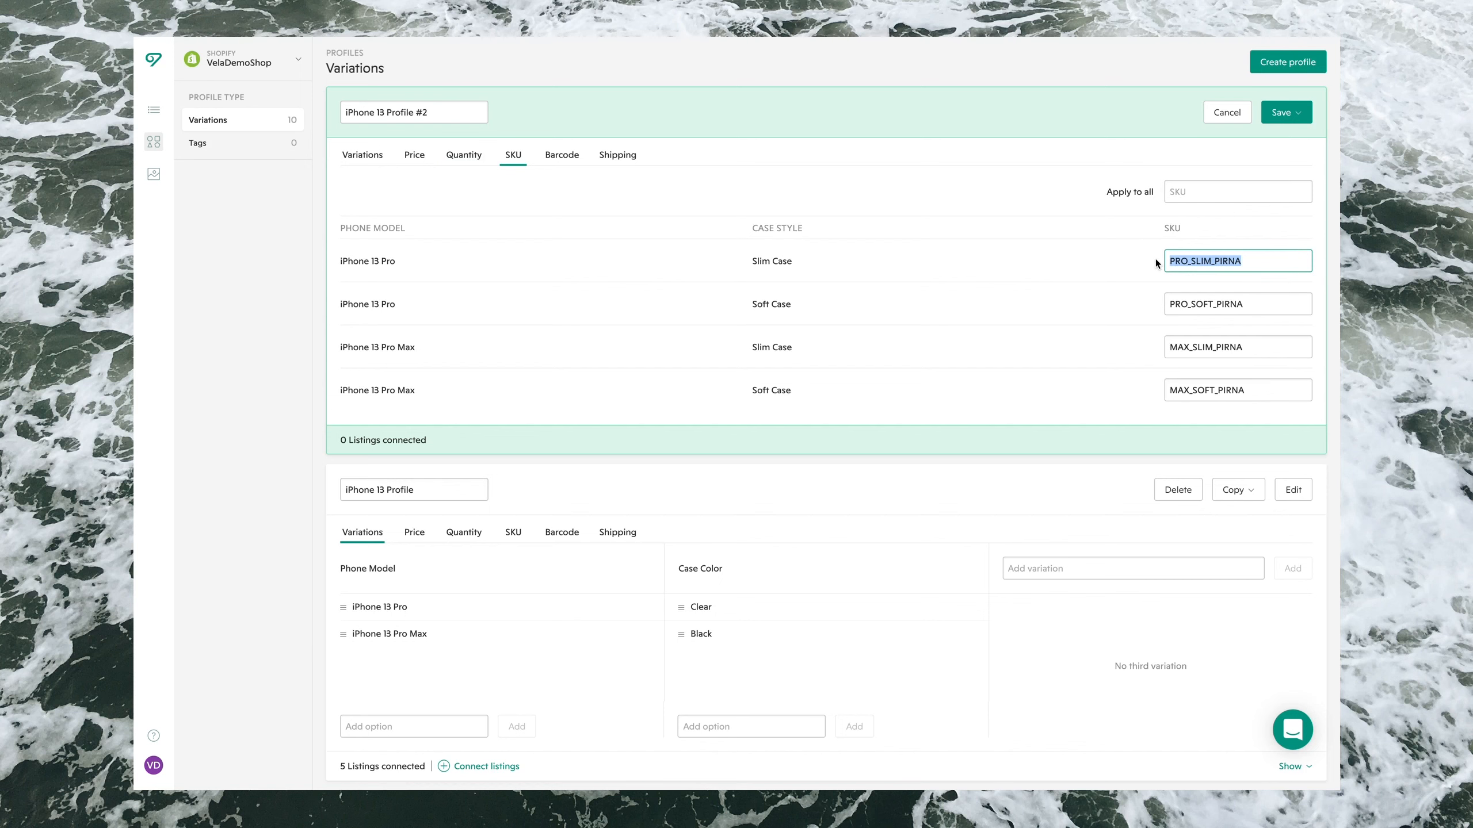
pyautogui.press('BackSpace')
pyautogui.scroll(-2, 1276, 306)
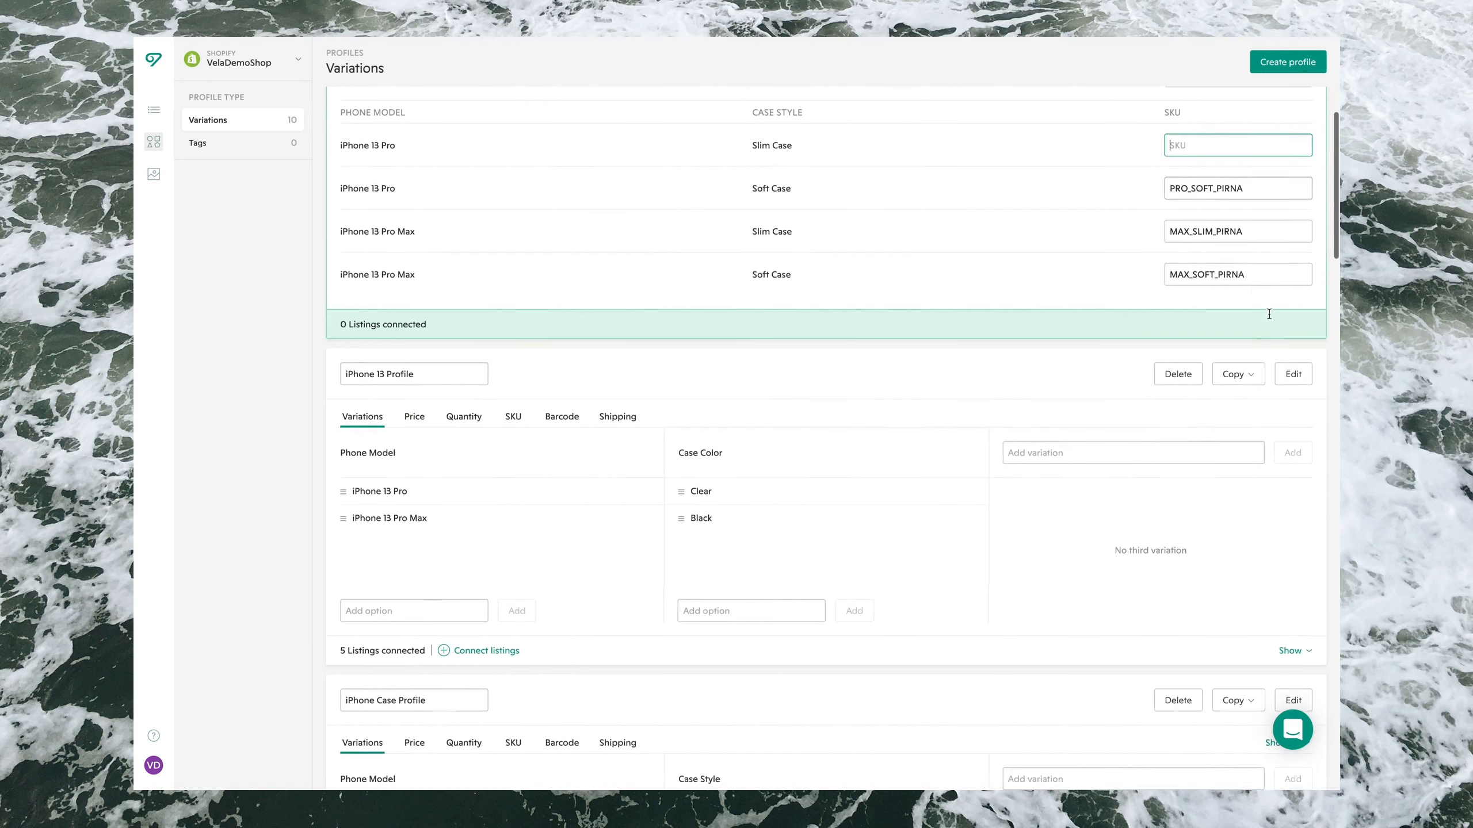
pyautogui.scroll(2, 1264, 290)
pyautogui.moveTo(1252, 304); pyautogui.dragTo(1165, 304)
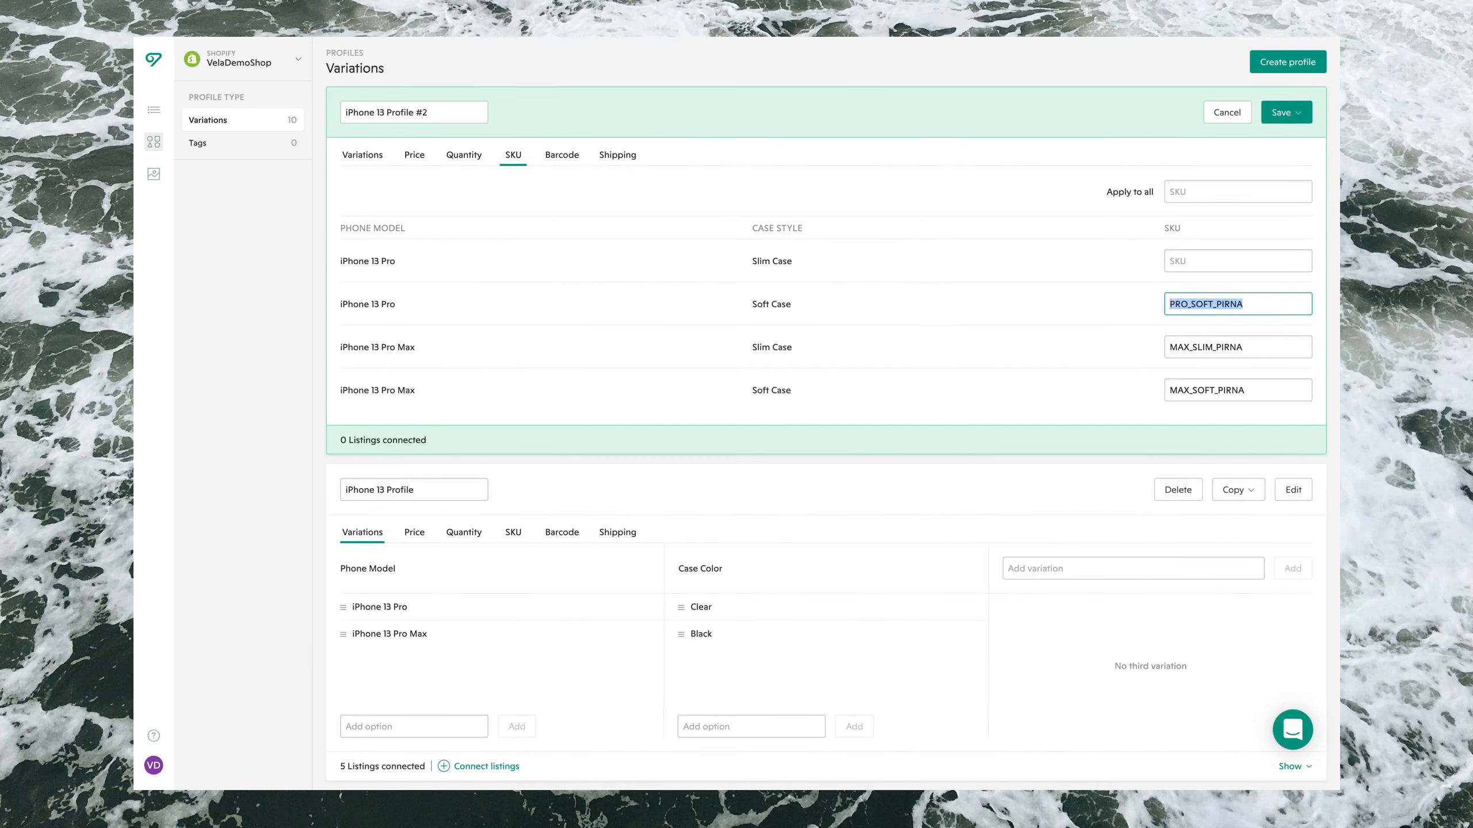
pyautogui.press('BackSpace')
pyautogui.moveTo(1249, 346); pyautogui.dragTo(1154, 343)
pyautogui.press('BackSpace')
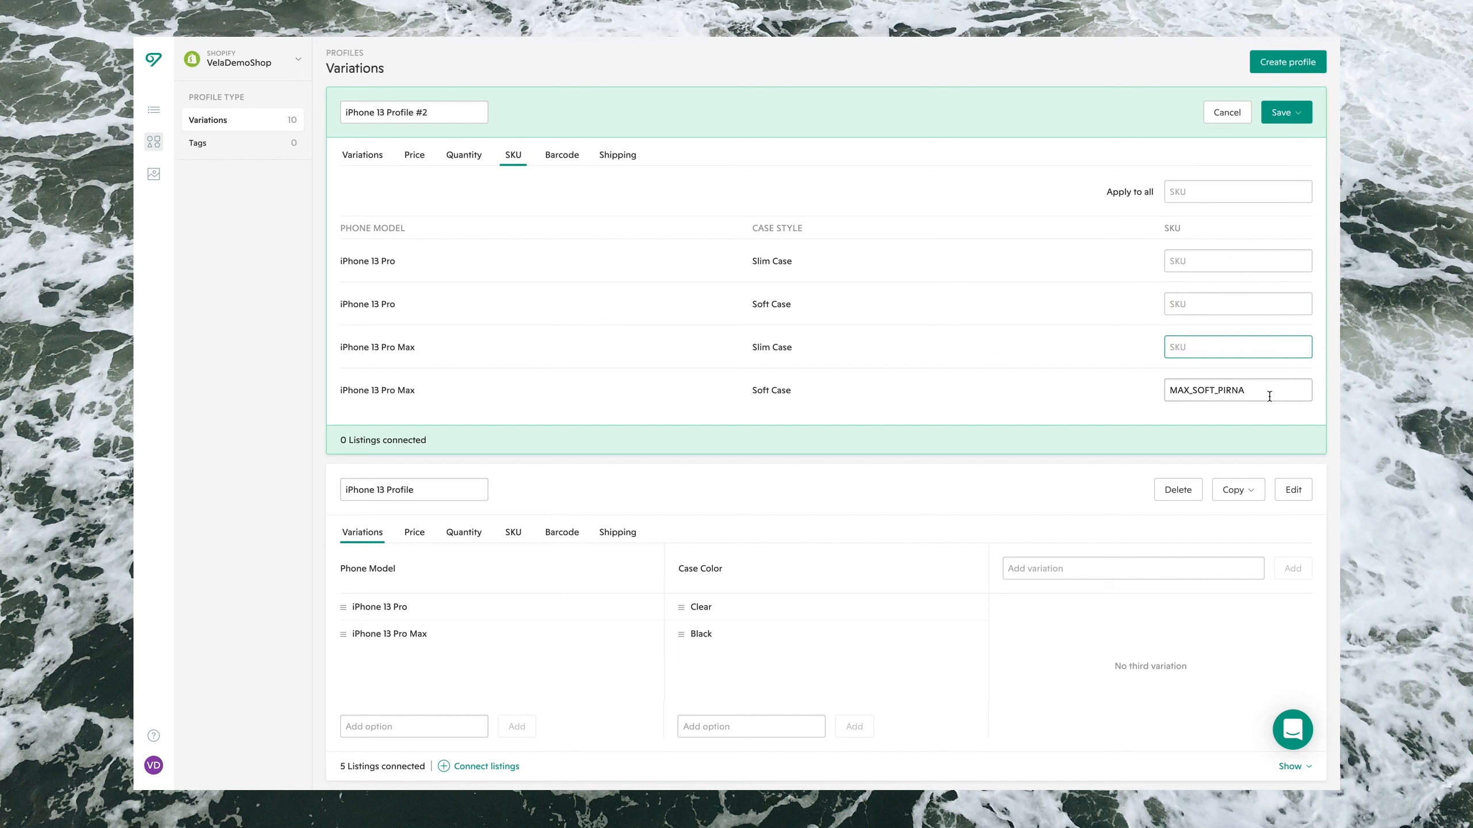
pyautogui.moveTo(1270, 392); pyautogui.dragTo(1152, 397)
pyautogui.press('BackSpace')
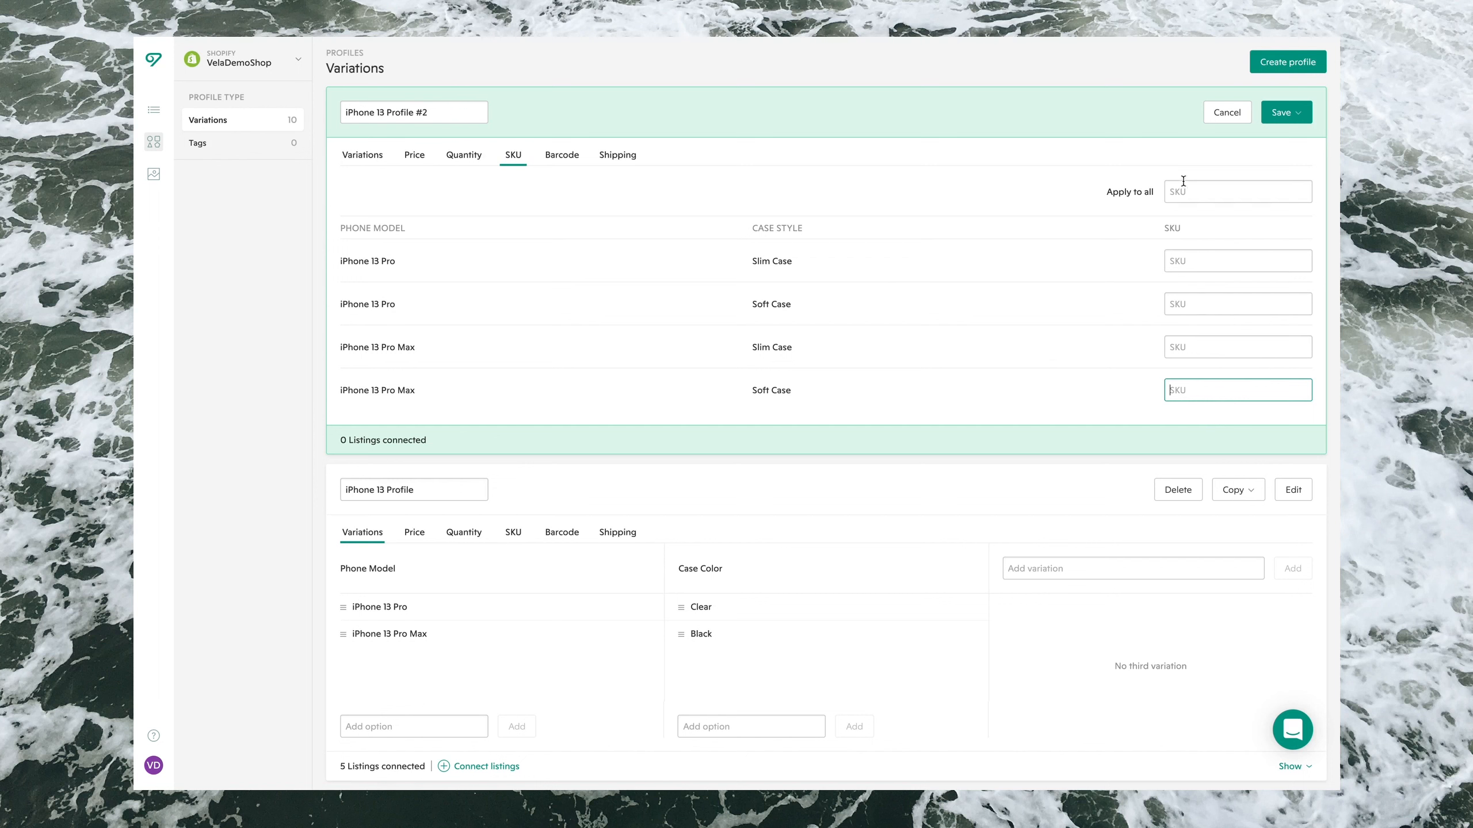
pyautogui.click(1280, 114)
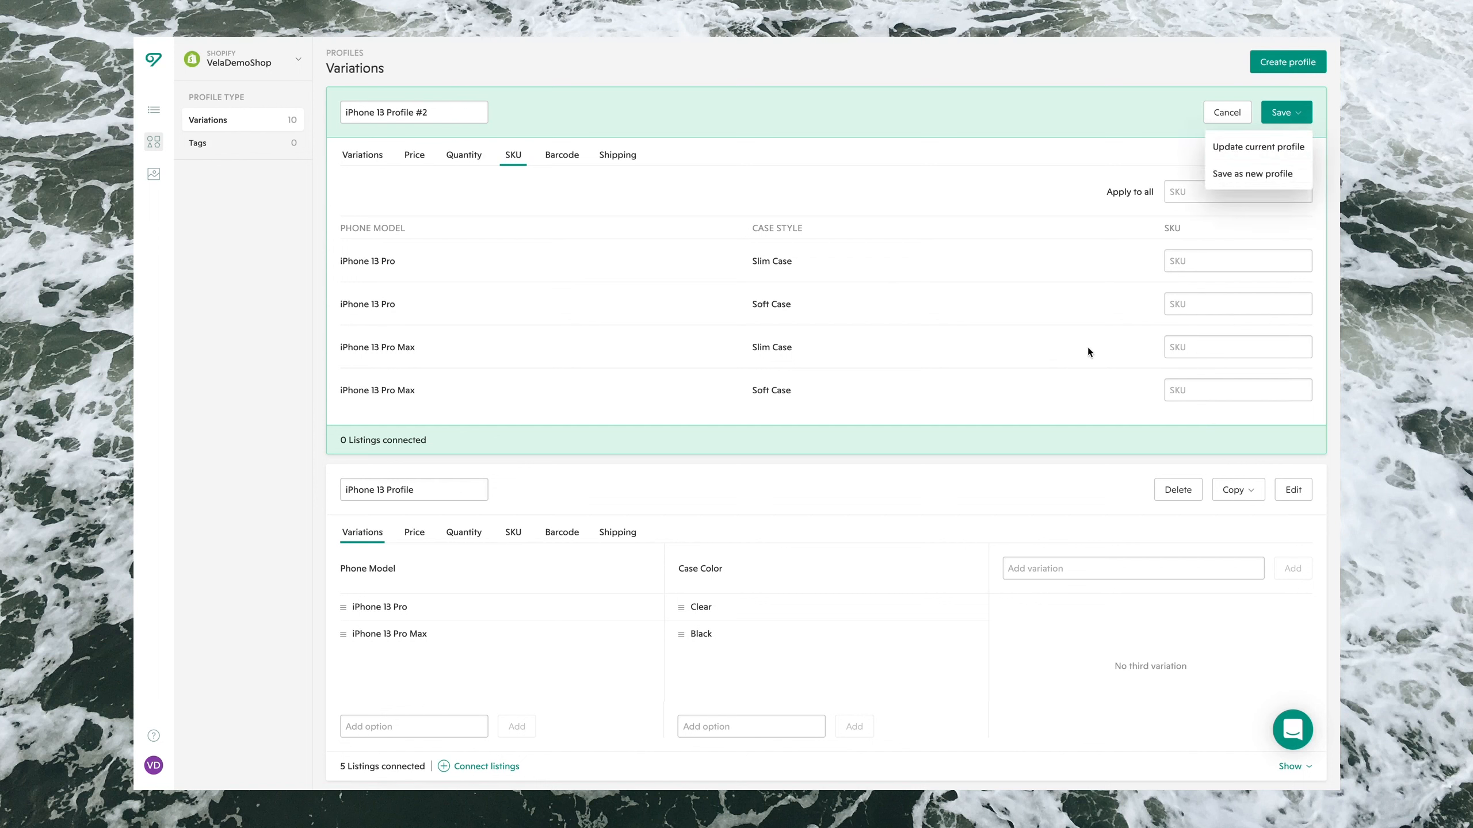
pyautogui.click(1246, 149)
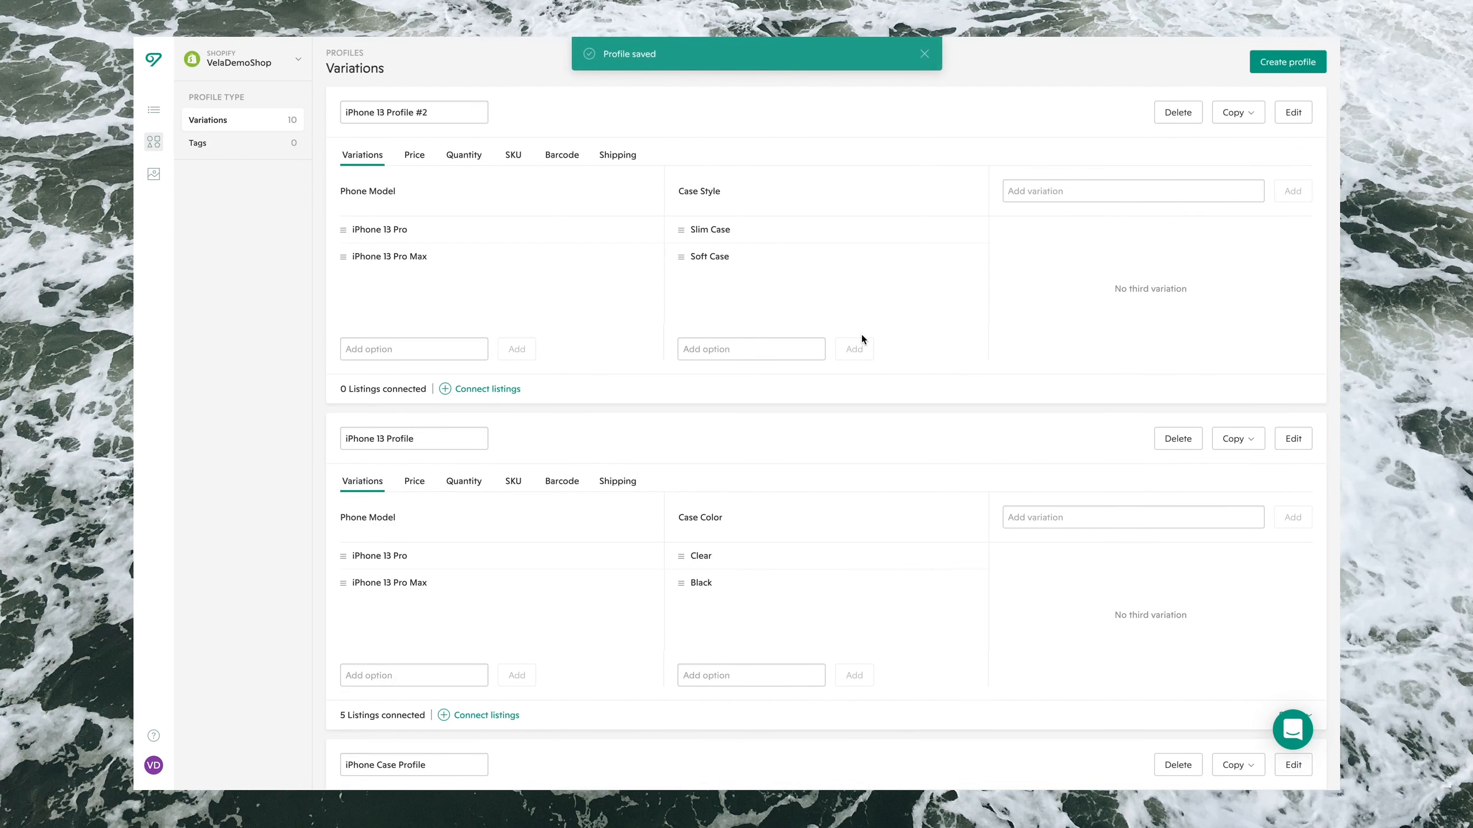
# Add a "Hard Case" option to the Case Style variation of iPhone 13 Profile #2 and update the current profile.
pyautogui.click(749, 350)
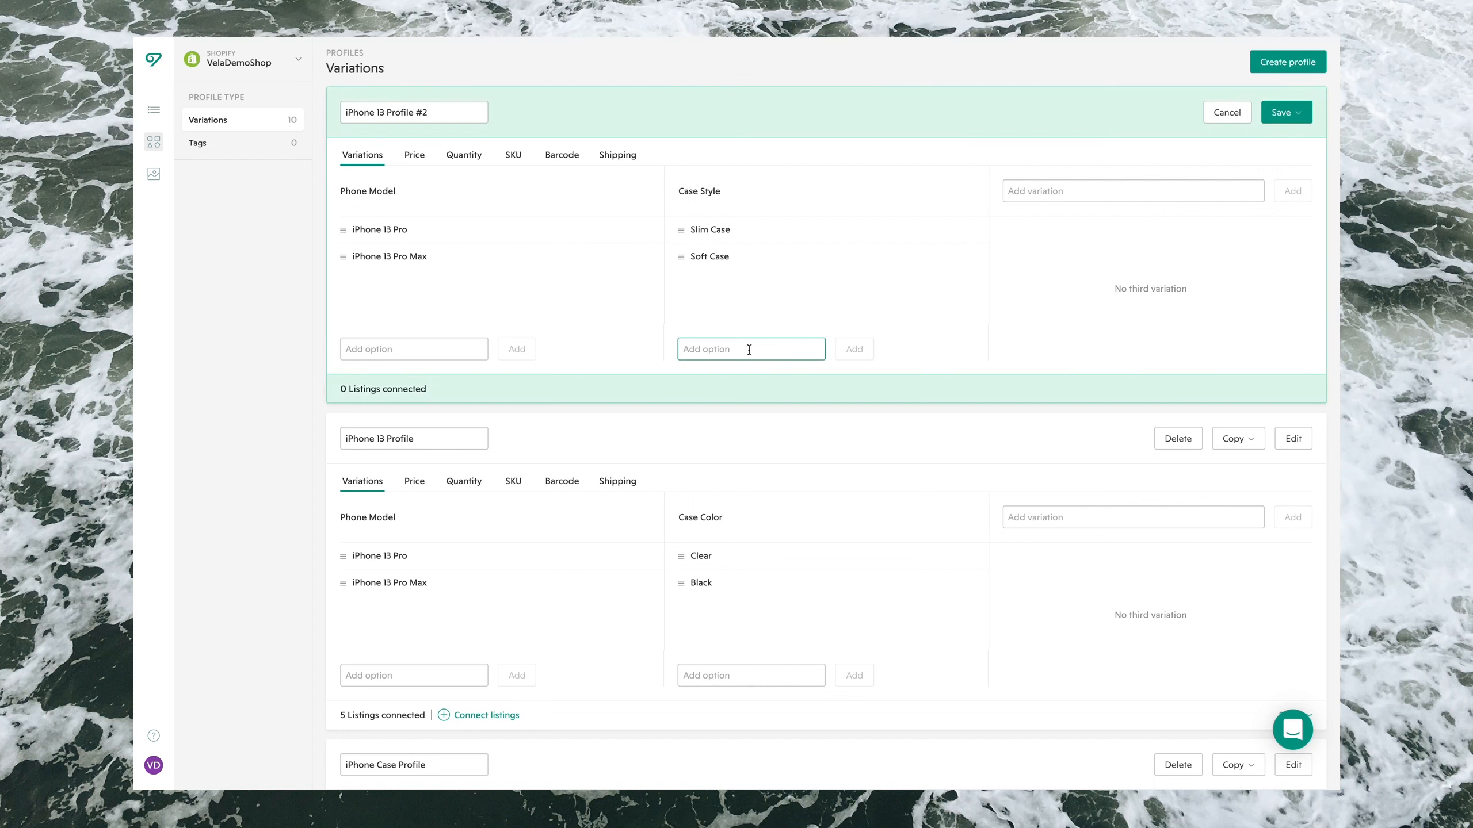
pyautogui.write('Hard Case')
pyautogui.click(857, 353)
pyautogui.click(1282, 118)
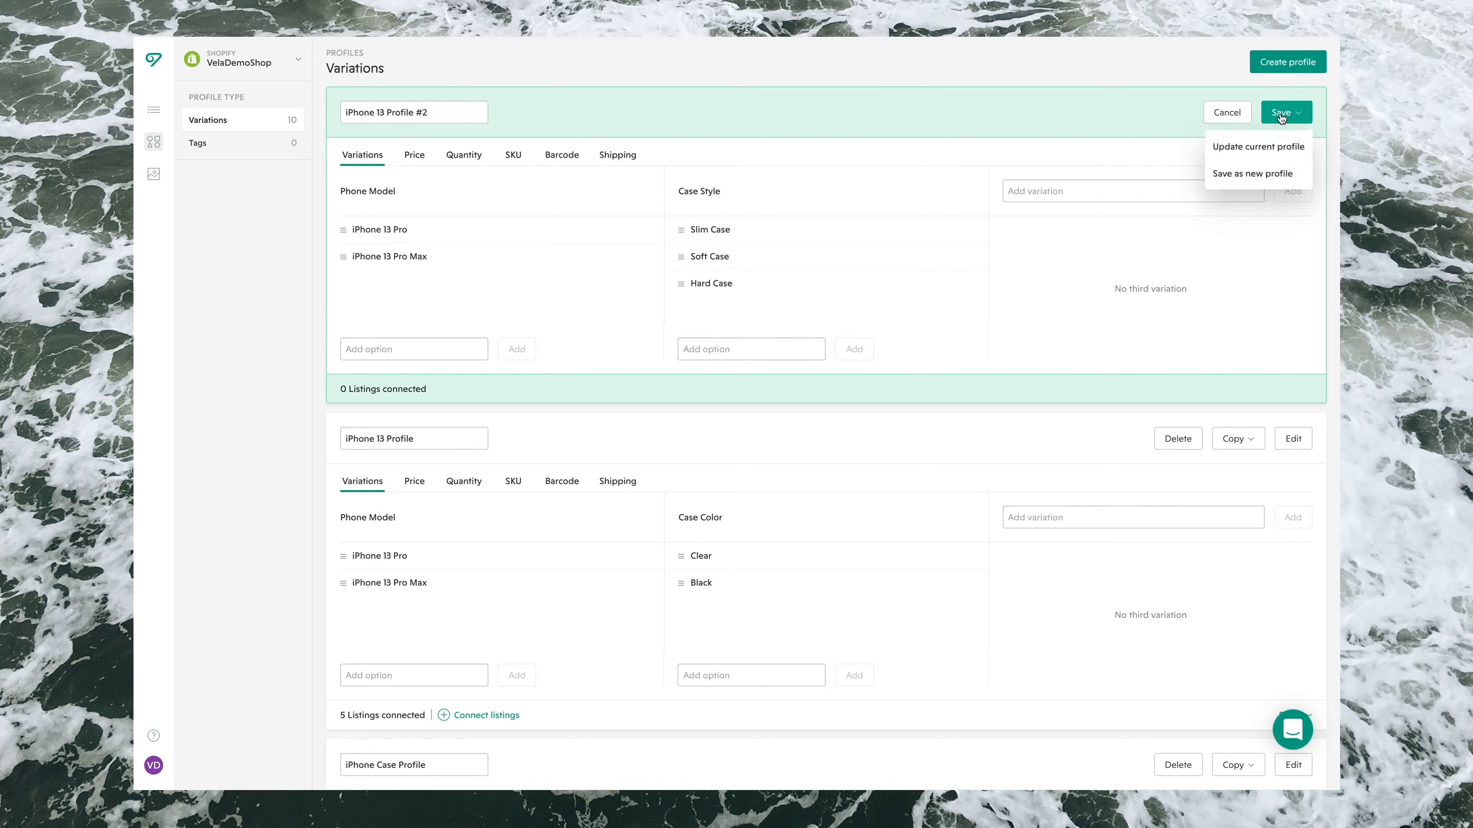
pyautogui.click(1267, 143)
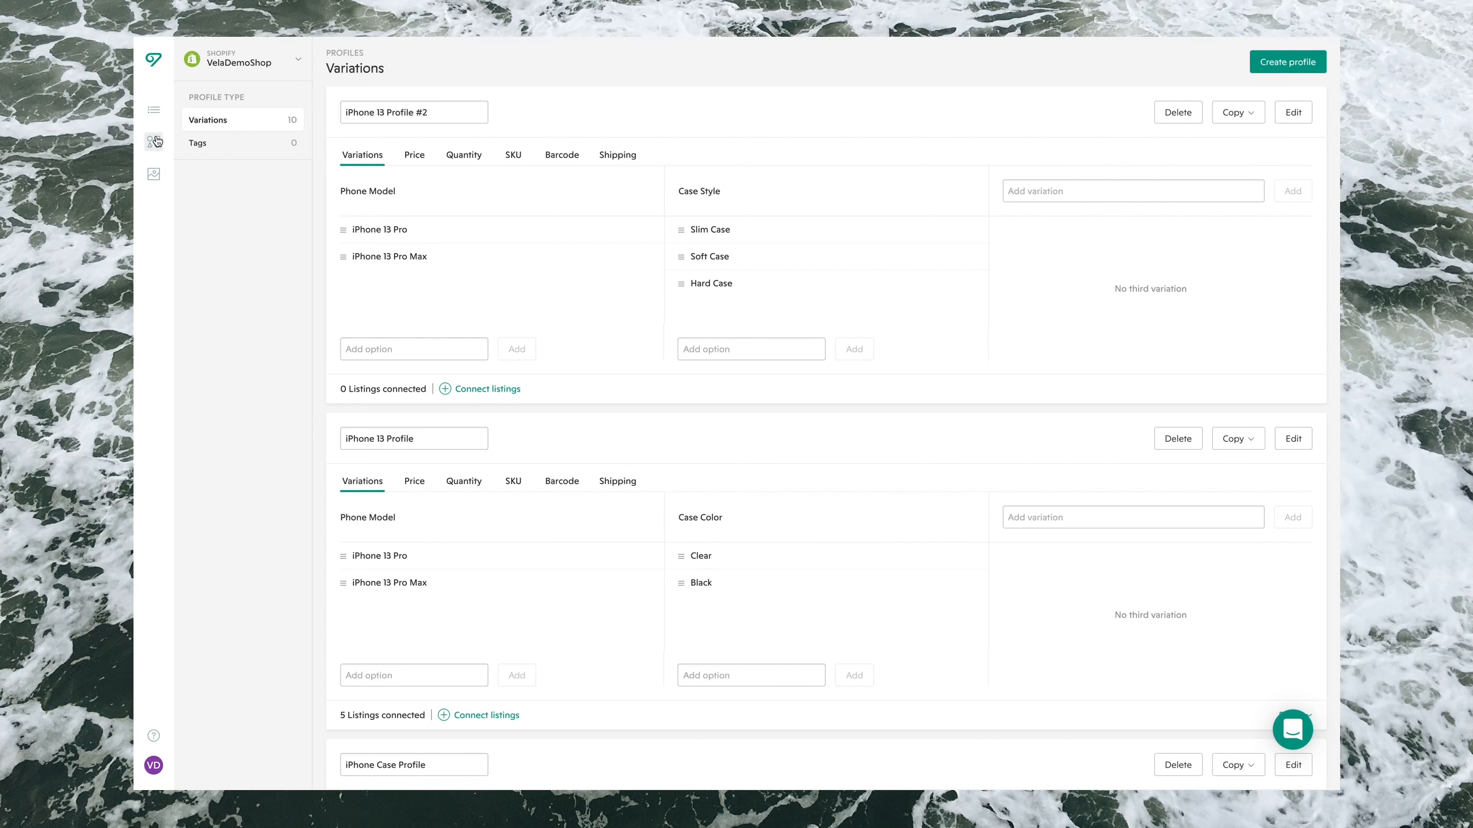
# Leave the profiles for the active listings and filter them by the iPhone Cases product type.
pyautogui.click(154, 110)
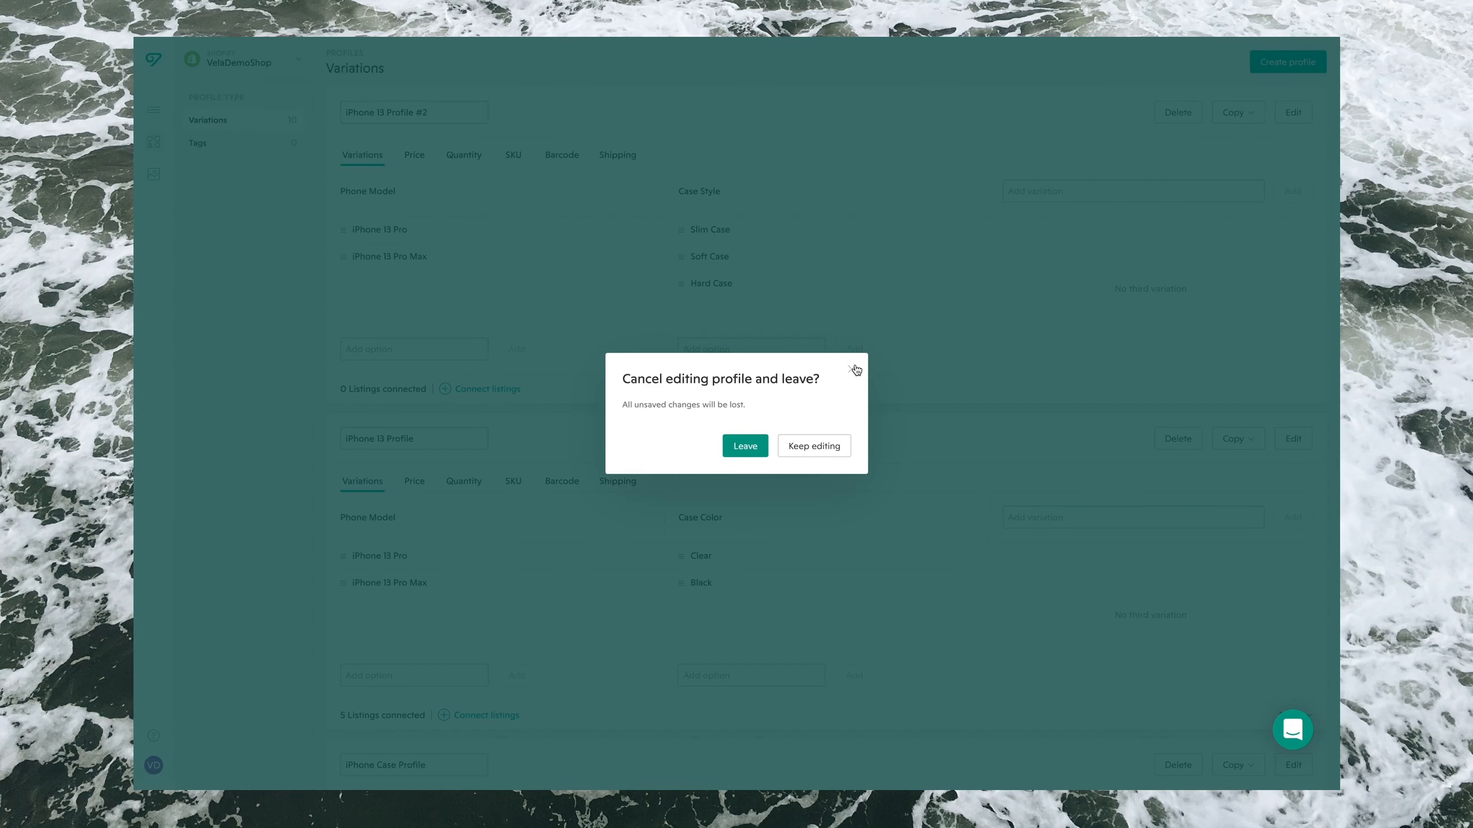
pyautogui.click(745, 446)
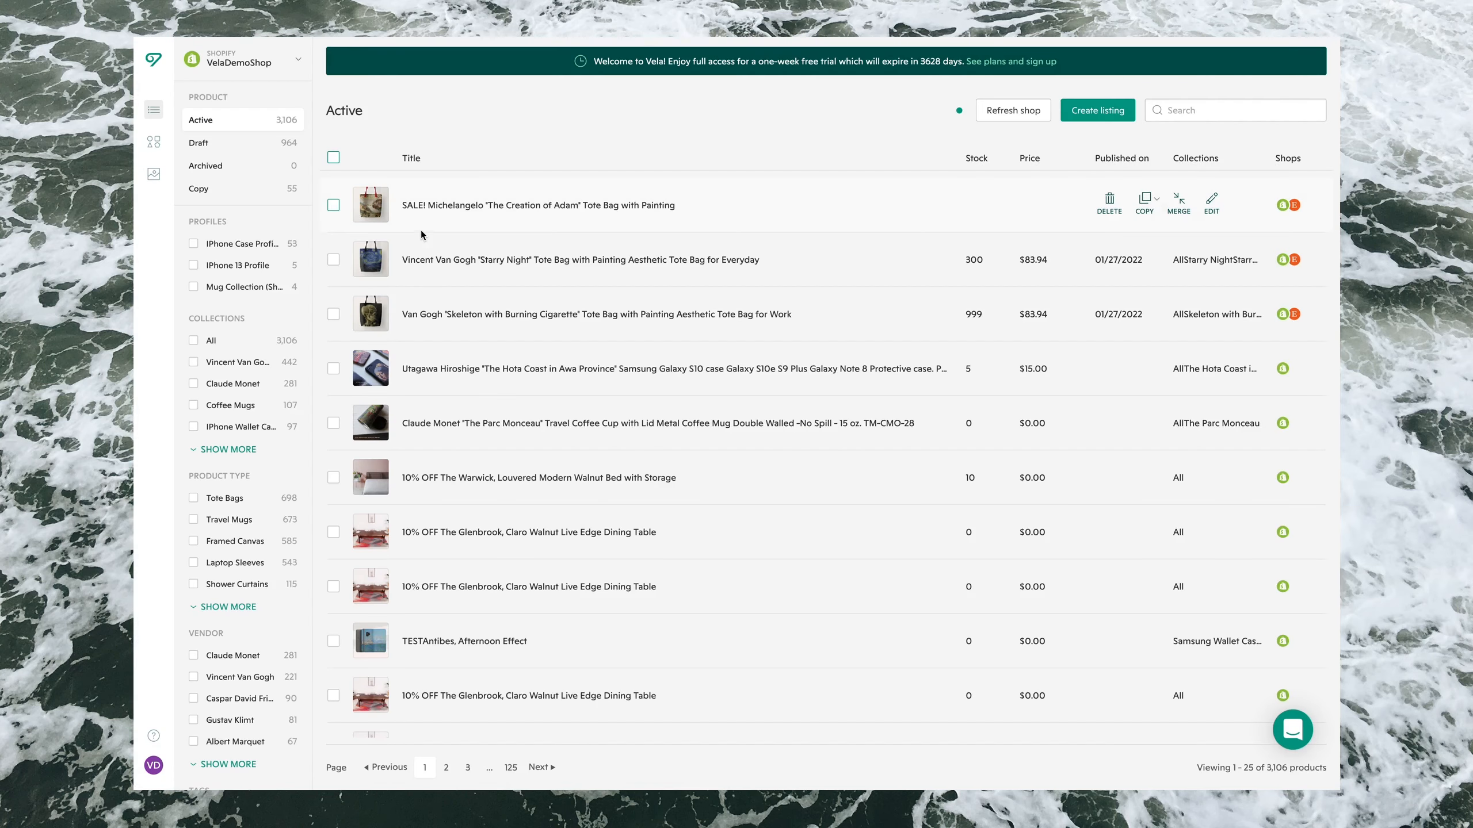
pyautogui.scroll(-3, 241, 500)
pyautogui.click(229, 459)
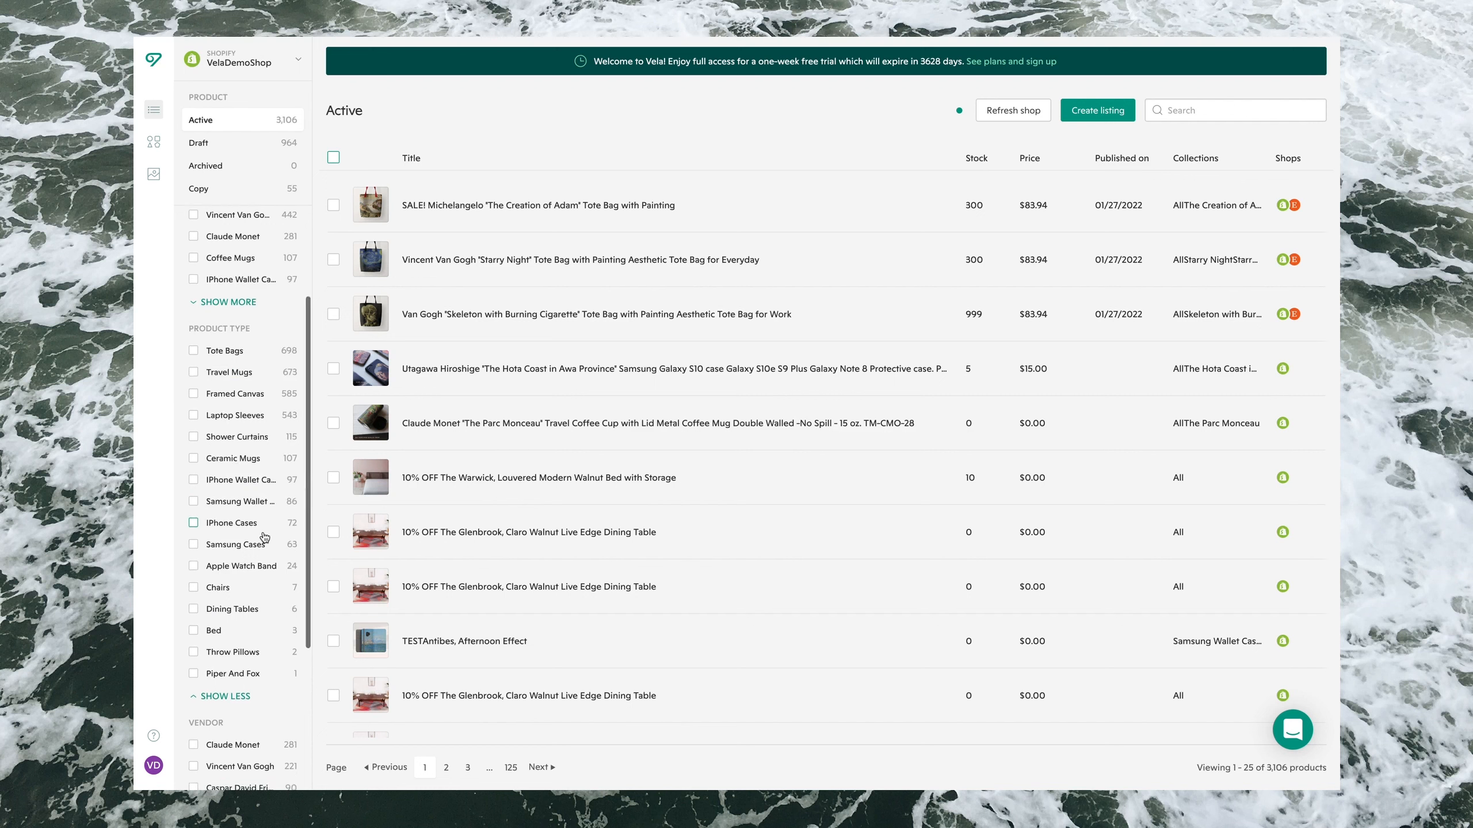
pyautogui.scroll(-2, 265, 536)
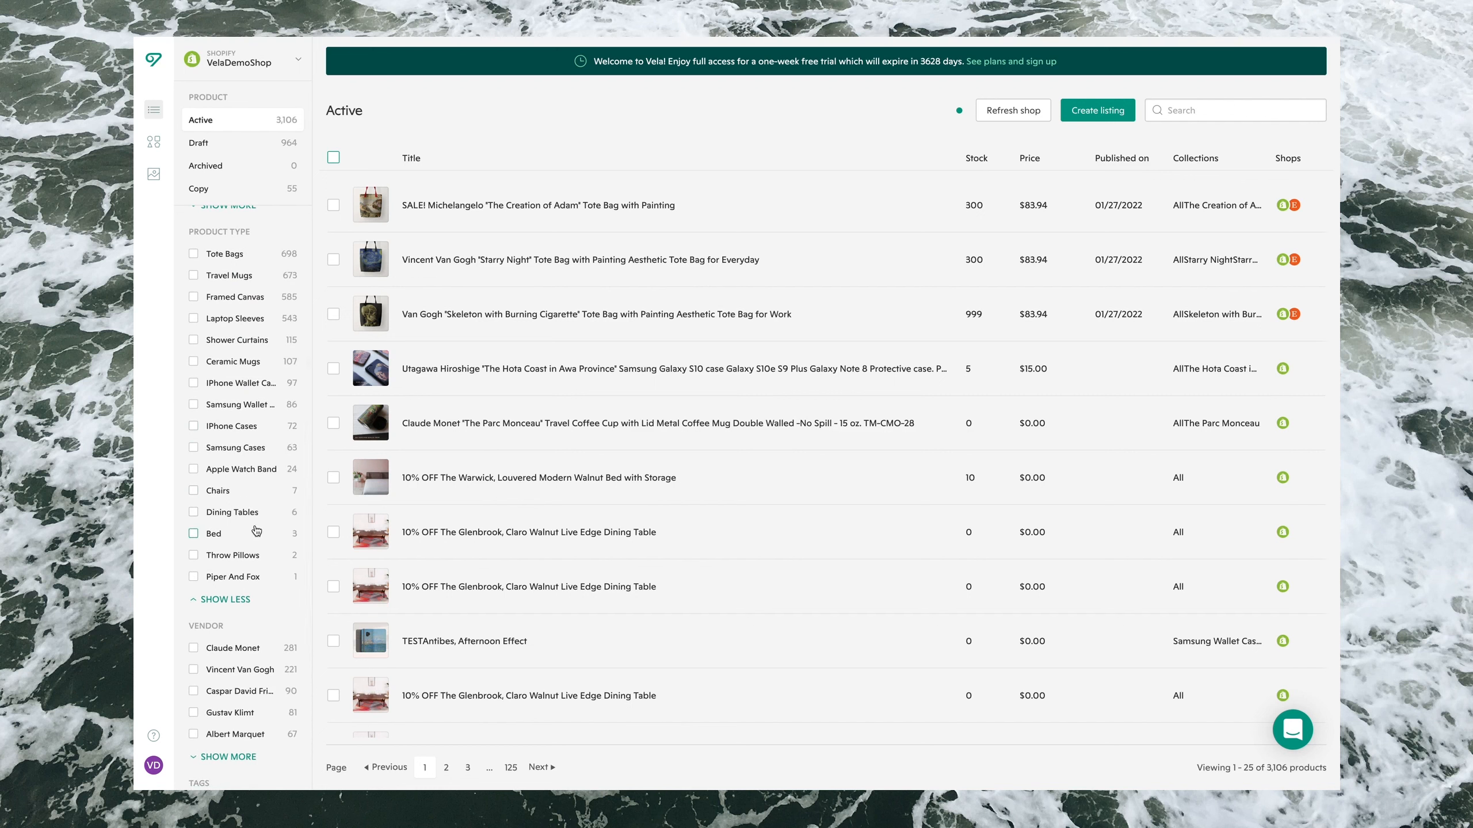
pyautogui.click(240, 430)
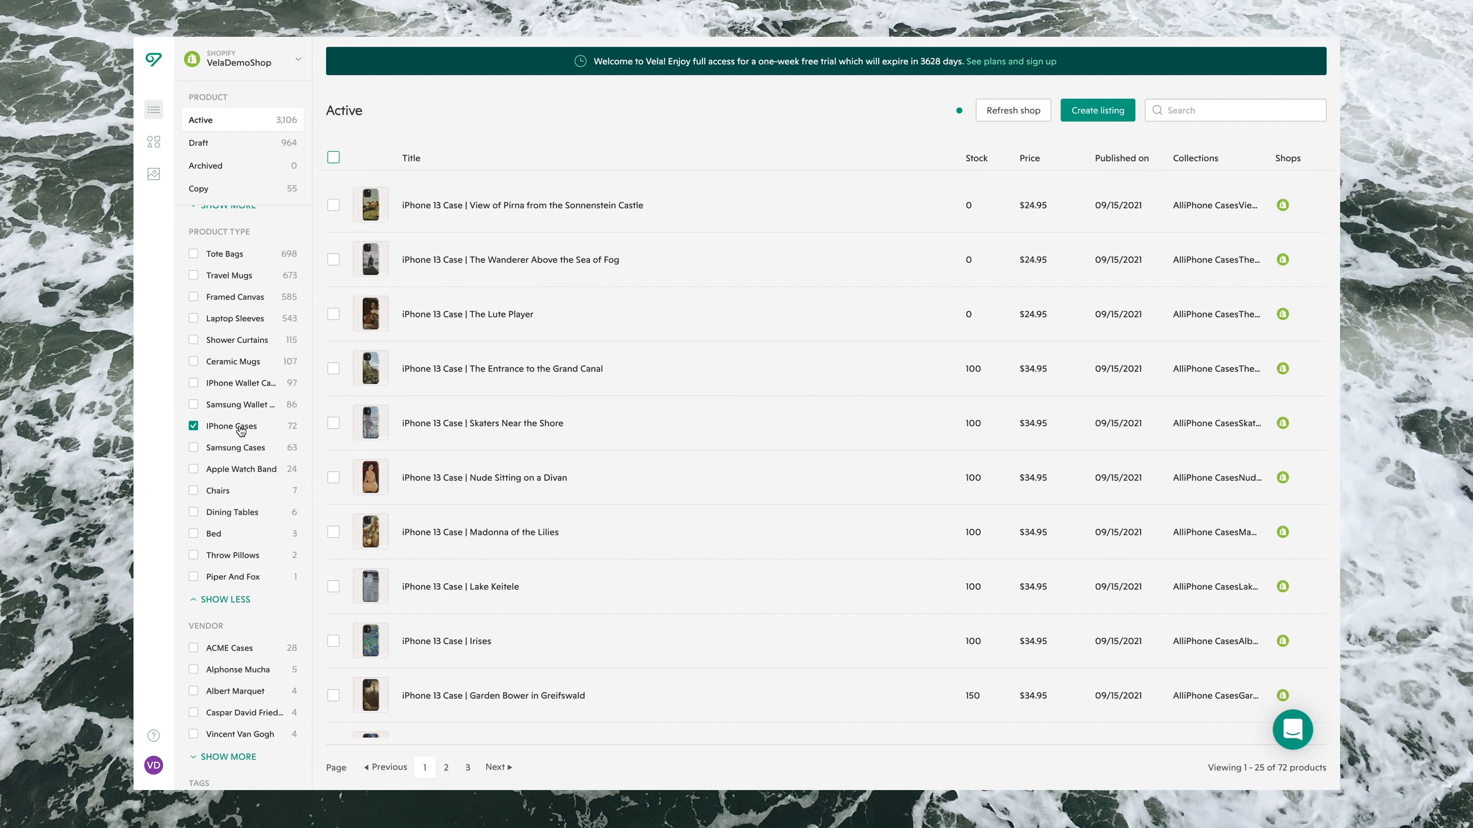
# Select the View of Pirna, Wanderer Above the Sea of Fog and Lute Player listings and open their variations for bulk editing.
pyautogui.click(334, 207)
pyautogui.click(334, 261)
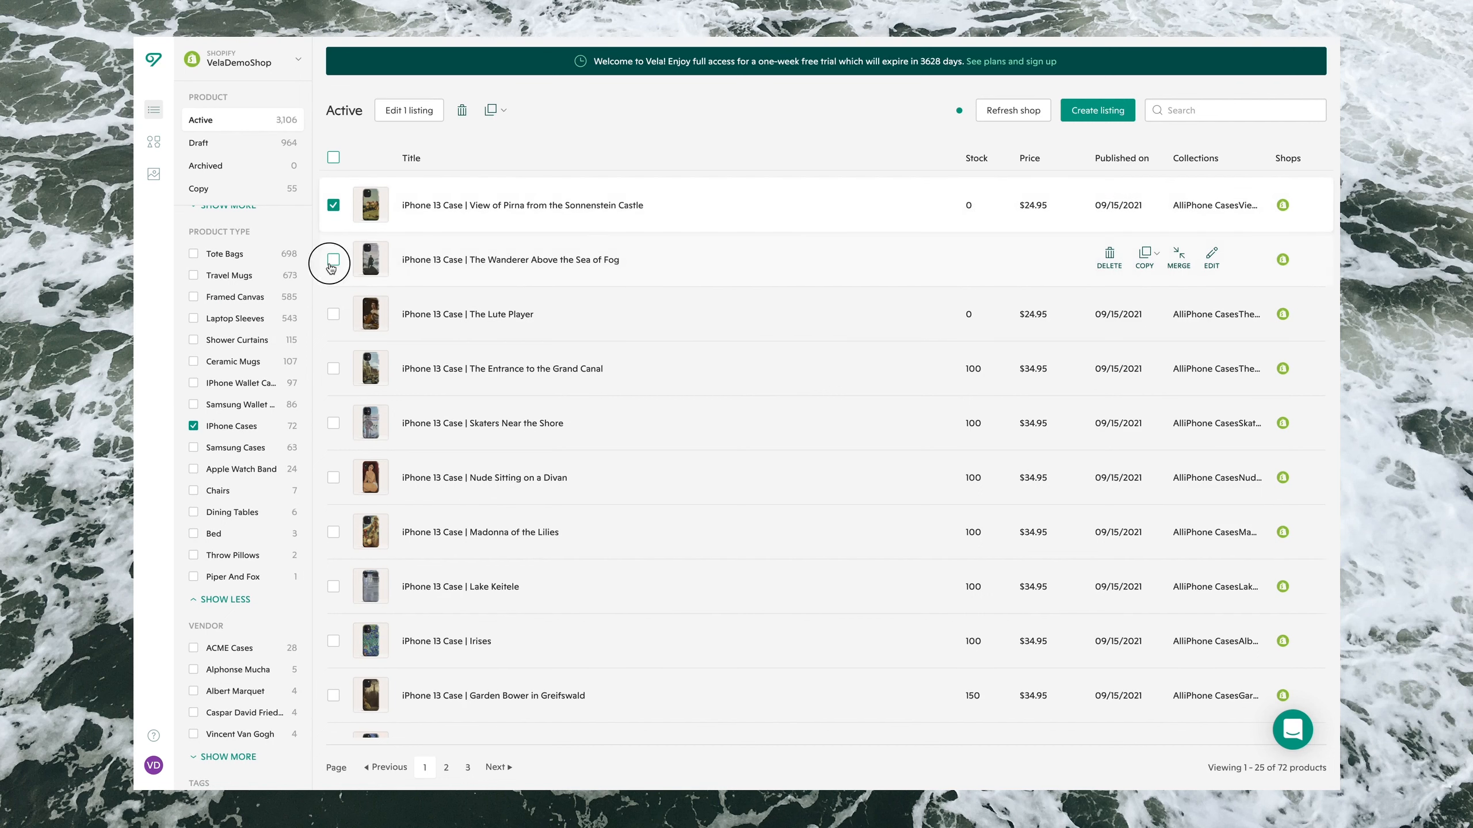
pyautogui.click(334, 314)
pyautogui.click(394, 111)
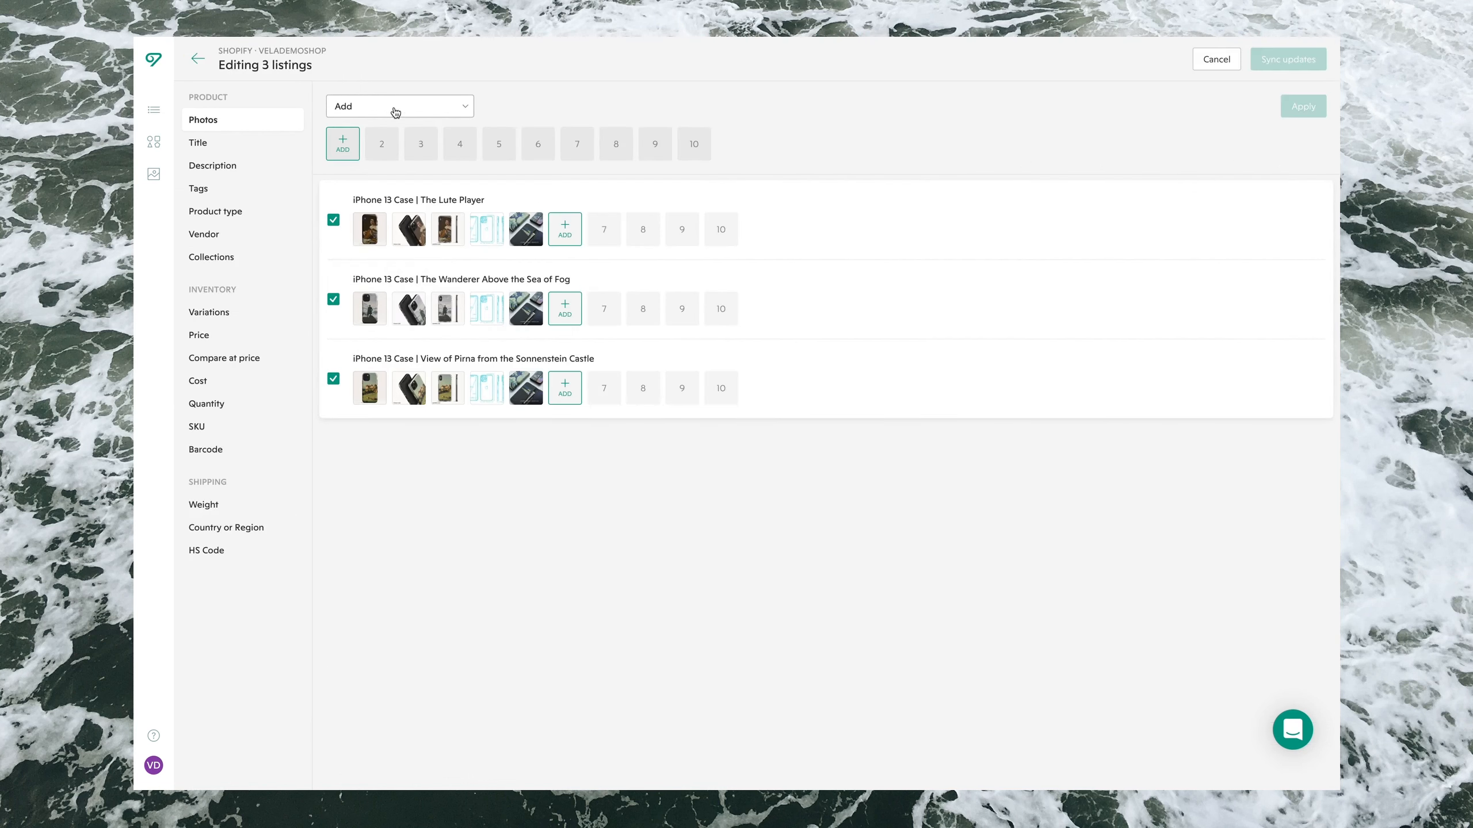
pyautogui.click(209, 313)
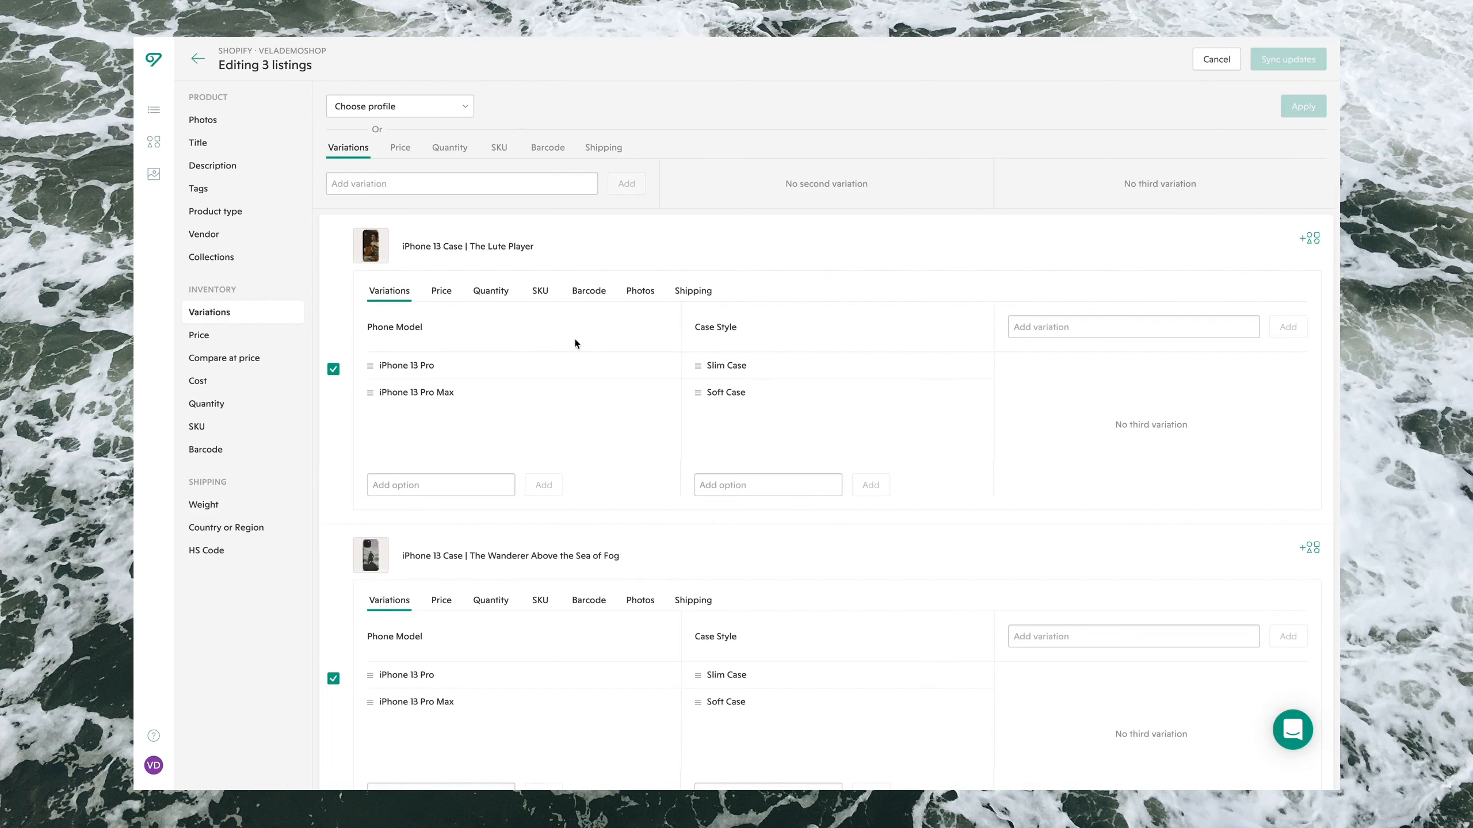
# Examine the existing variation options and the SKUs of each variant in the three selected listings.
pyautogui.scroll(-4, 774, 384)
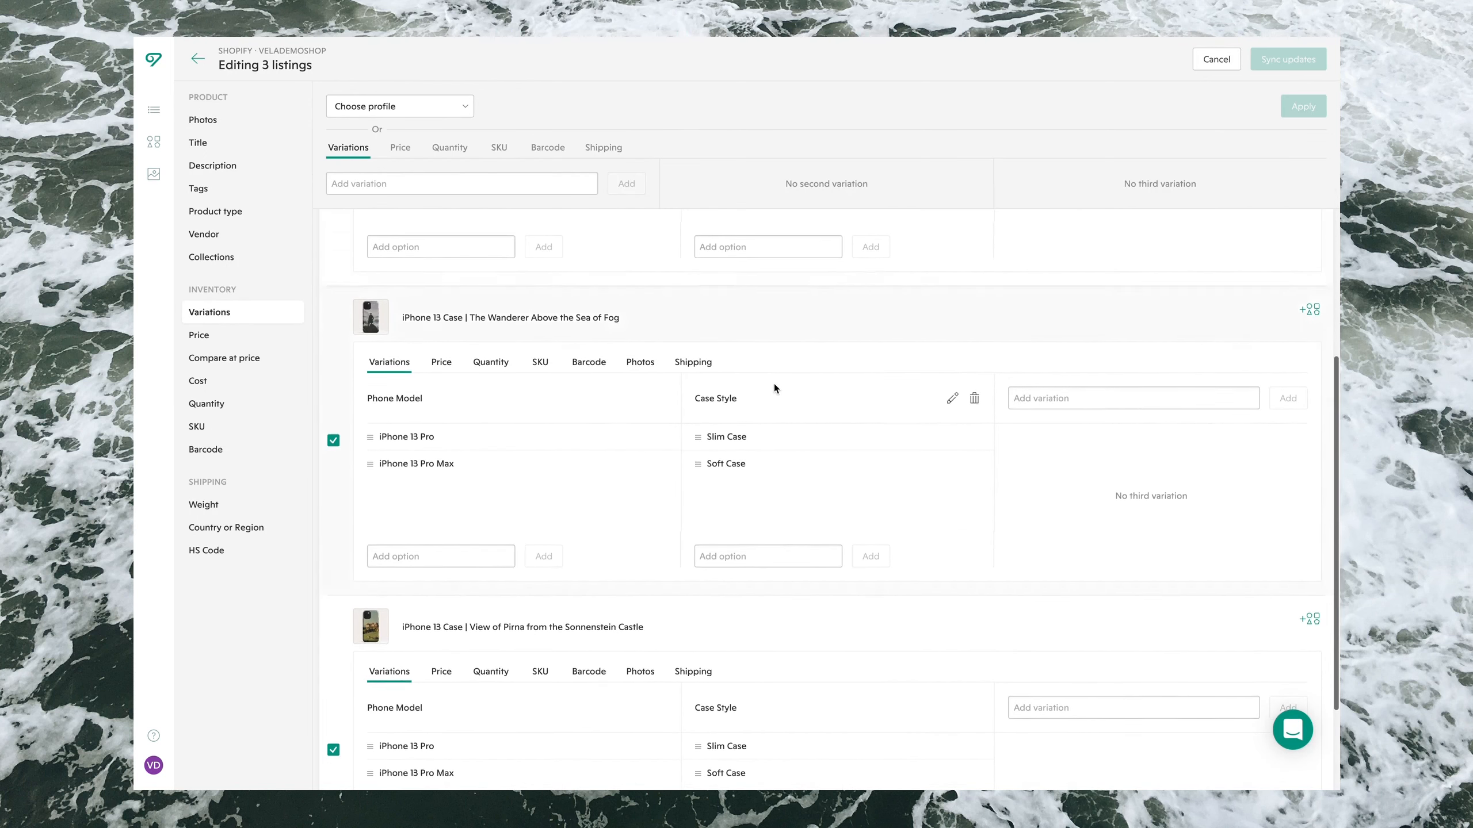
pyautogui.scroll(-2, 791, 370)
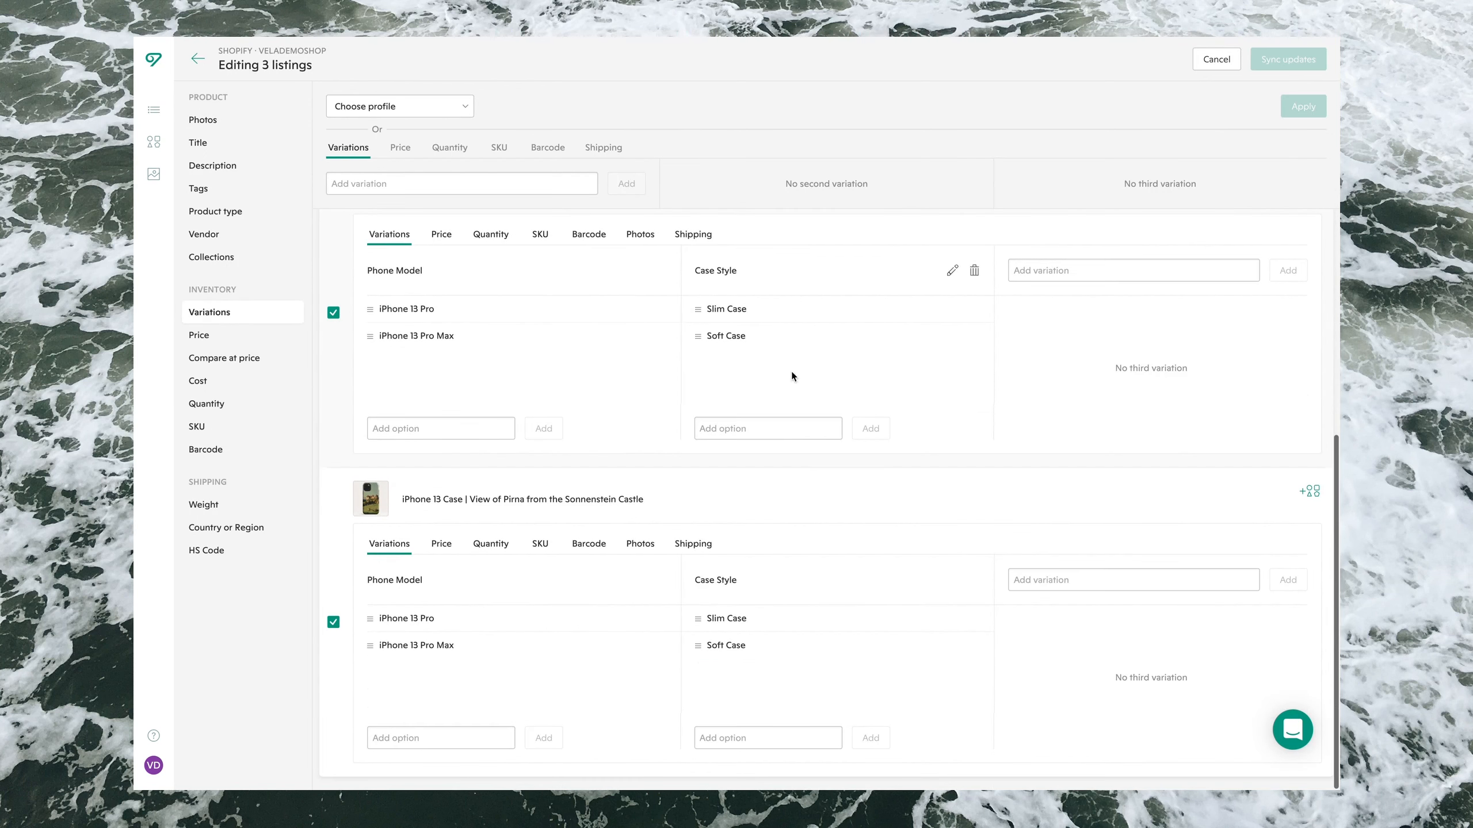
pyautogui.click(539, 235)
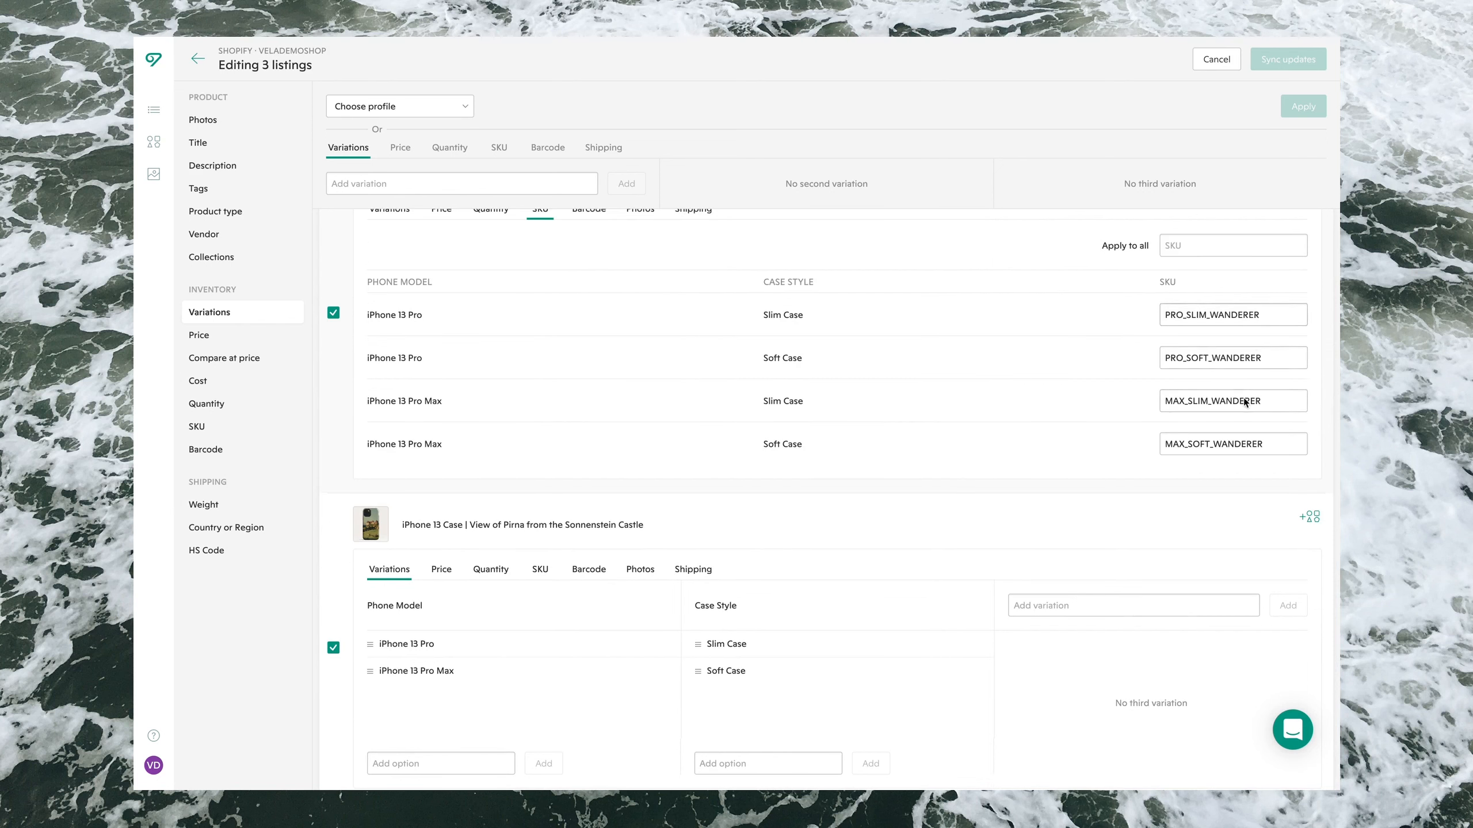
pyautogui.scroll(-1, 709, 468)
pyautogui.click(538, 546)
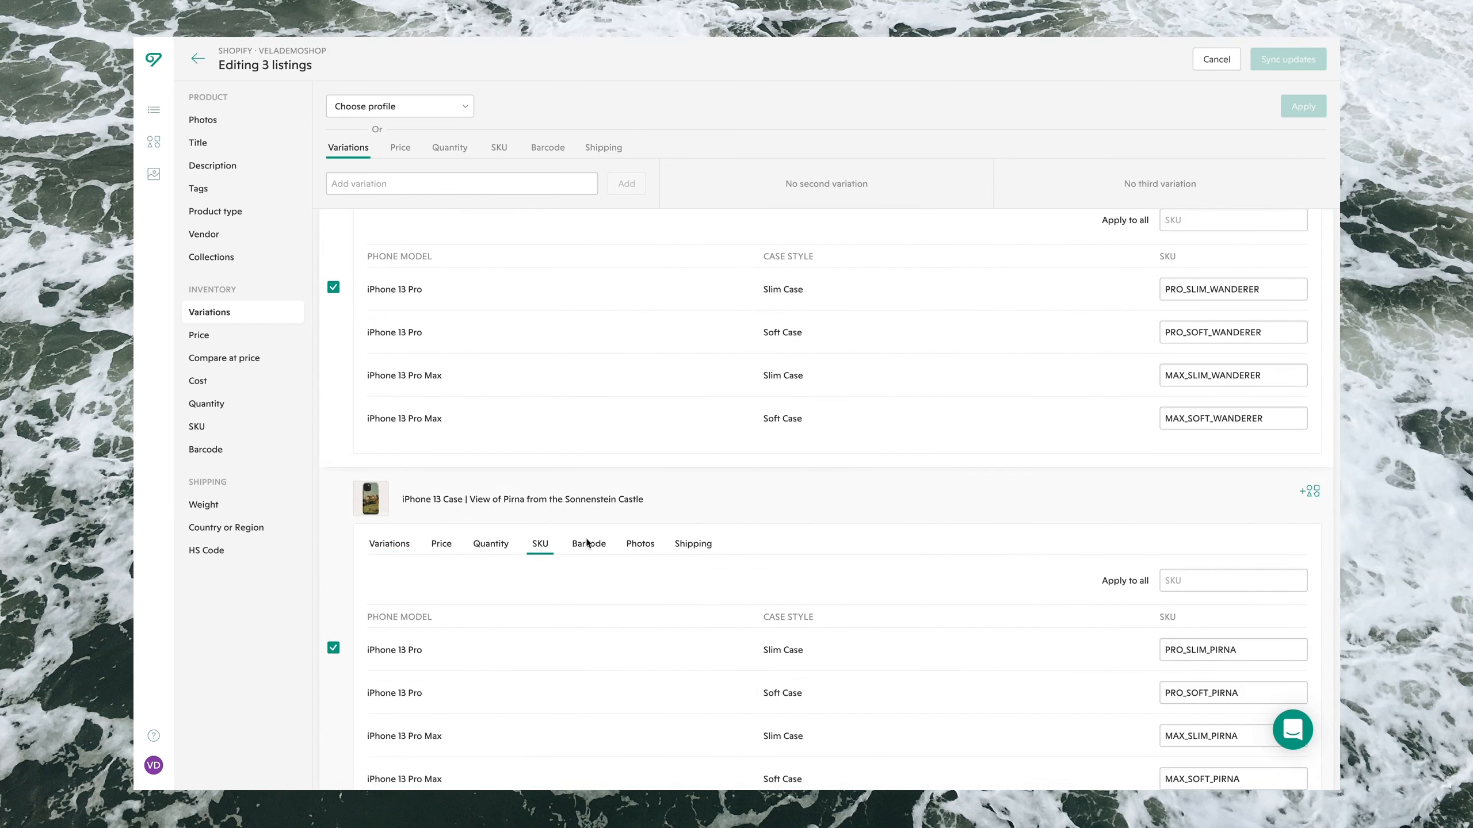
pyautogui.scroll(-2, 1212, 624)
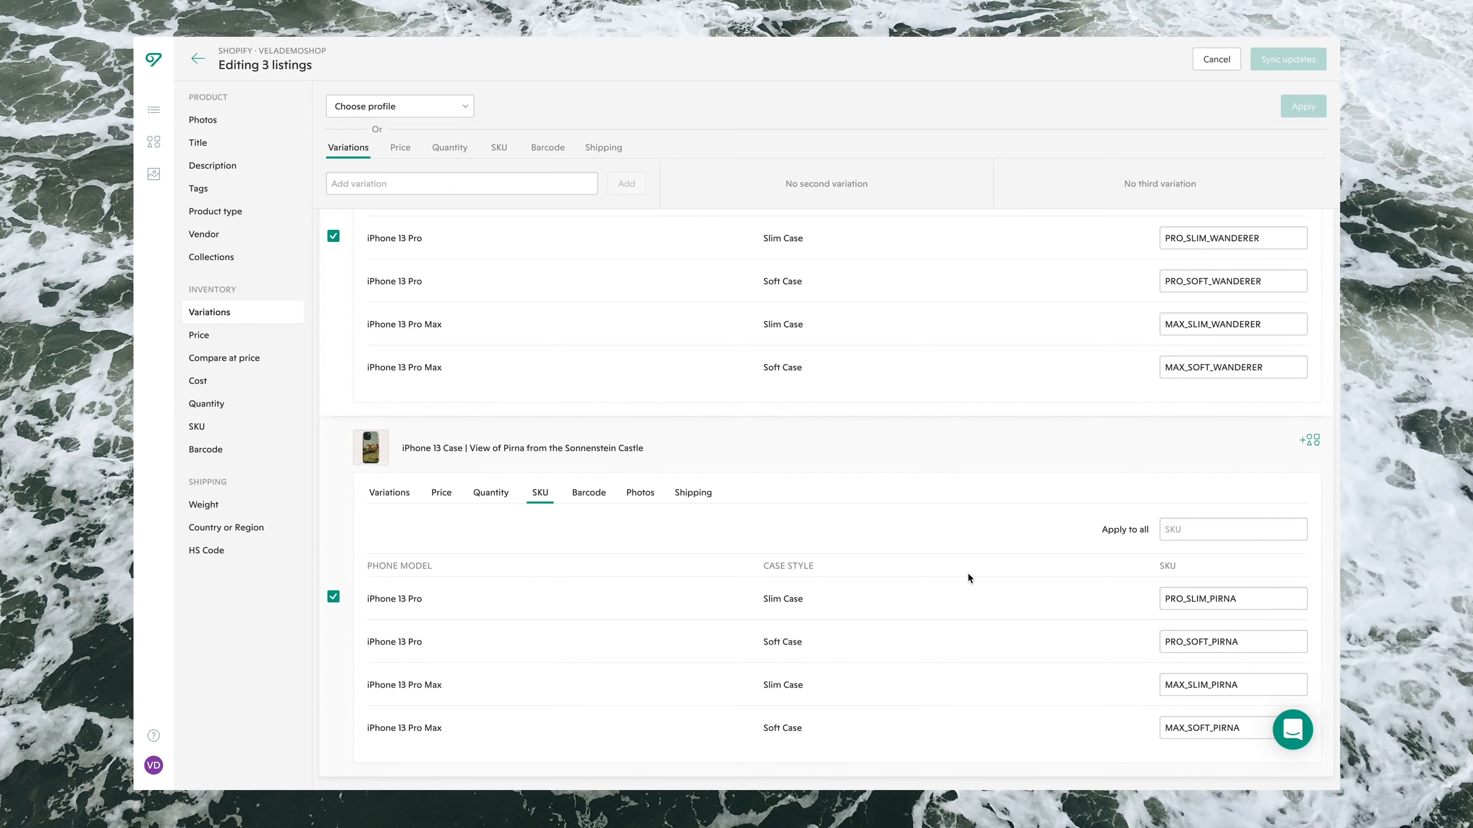
pyautogui.scroll(8, 967, 578)
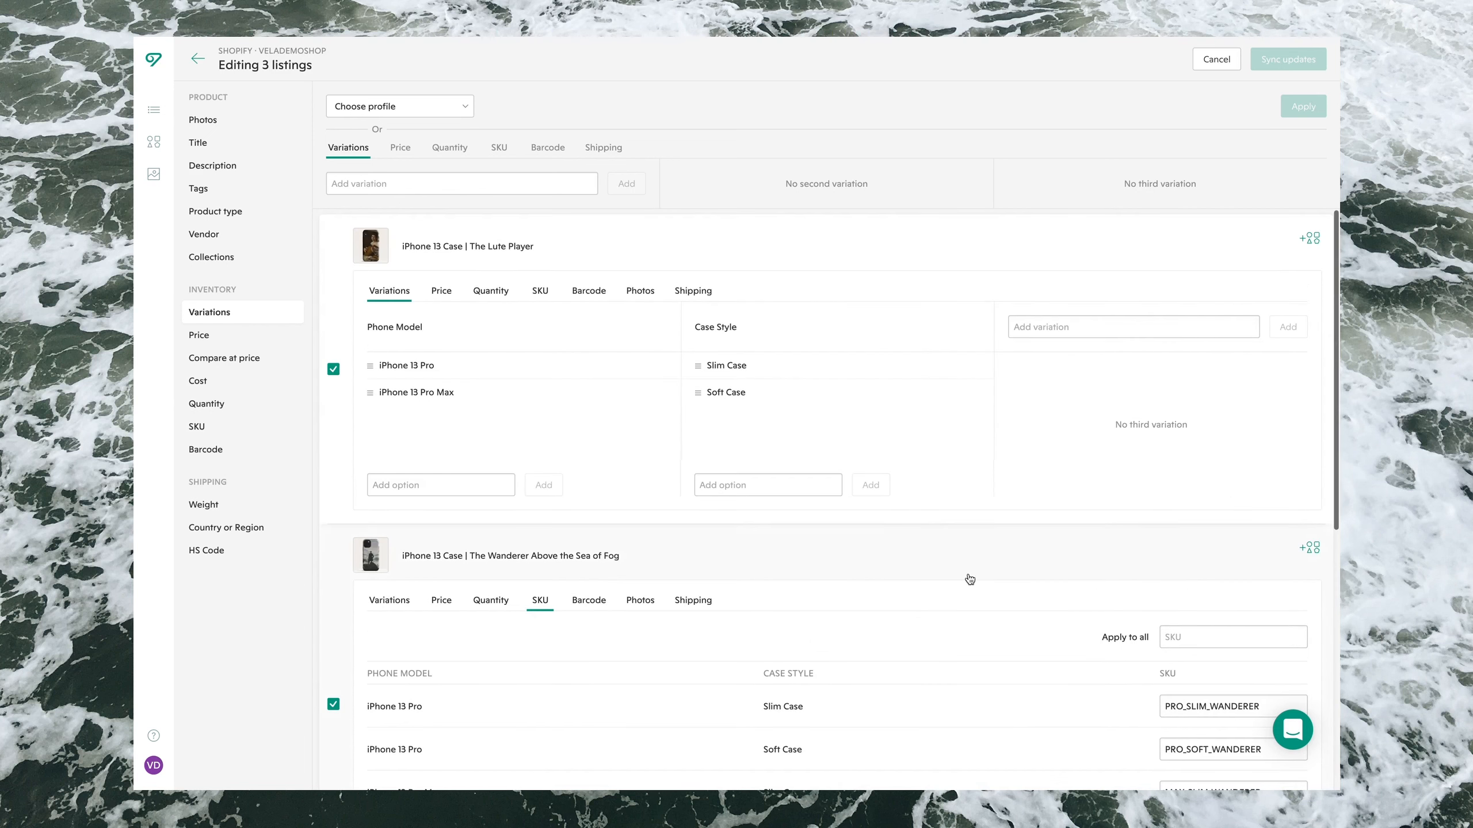
pyautogui.click(543, 292)
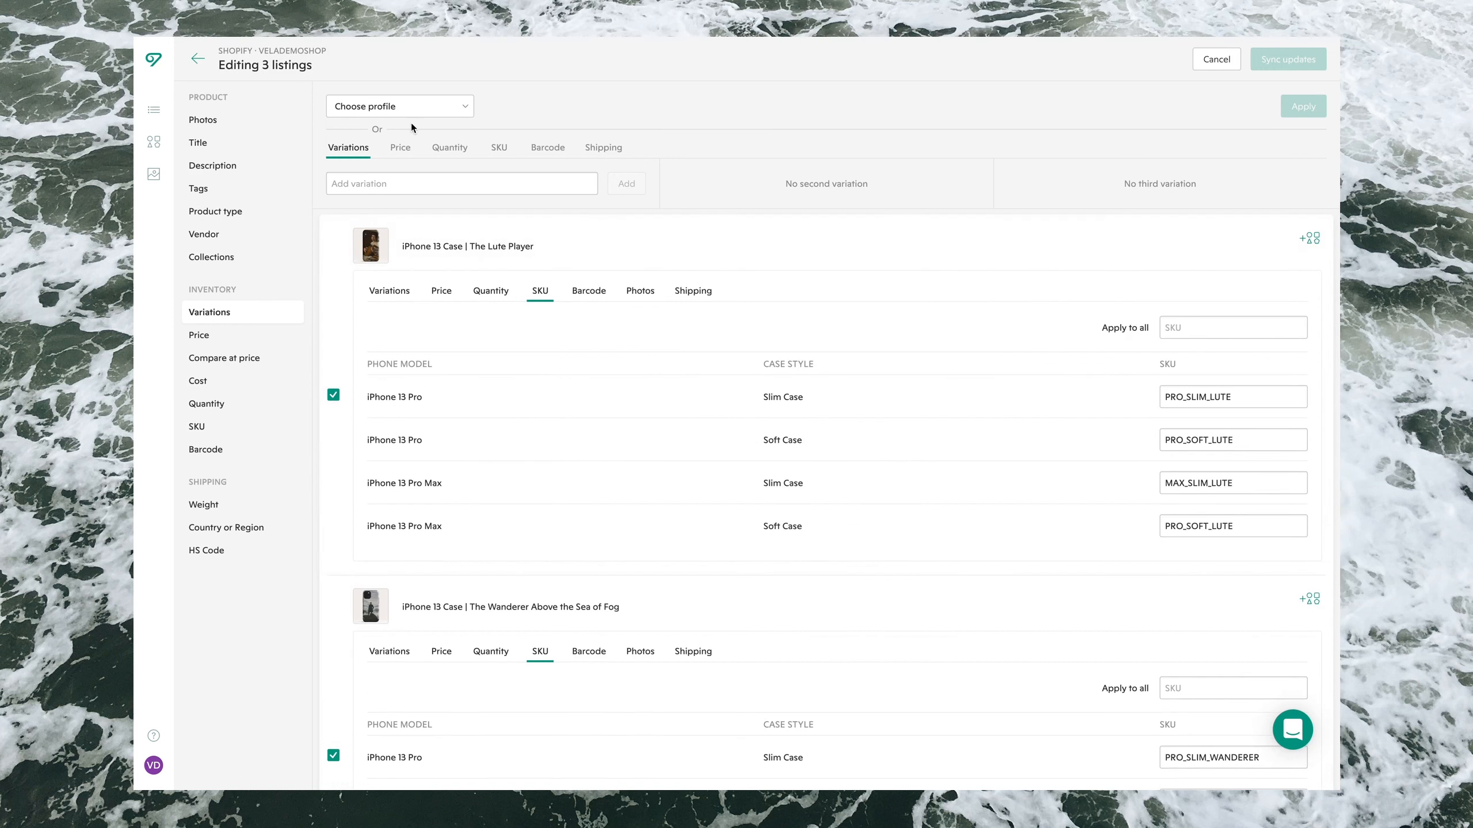
# Apply iPhone 13 Profile #2 to the three selected listings and sync the updates.
pyautogui.click(382, 110)
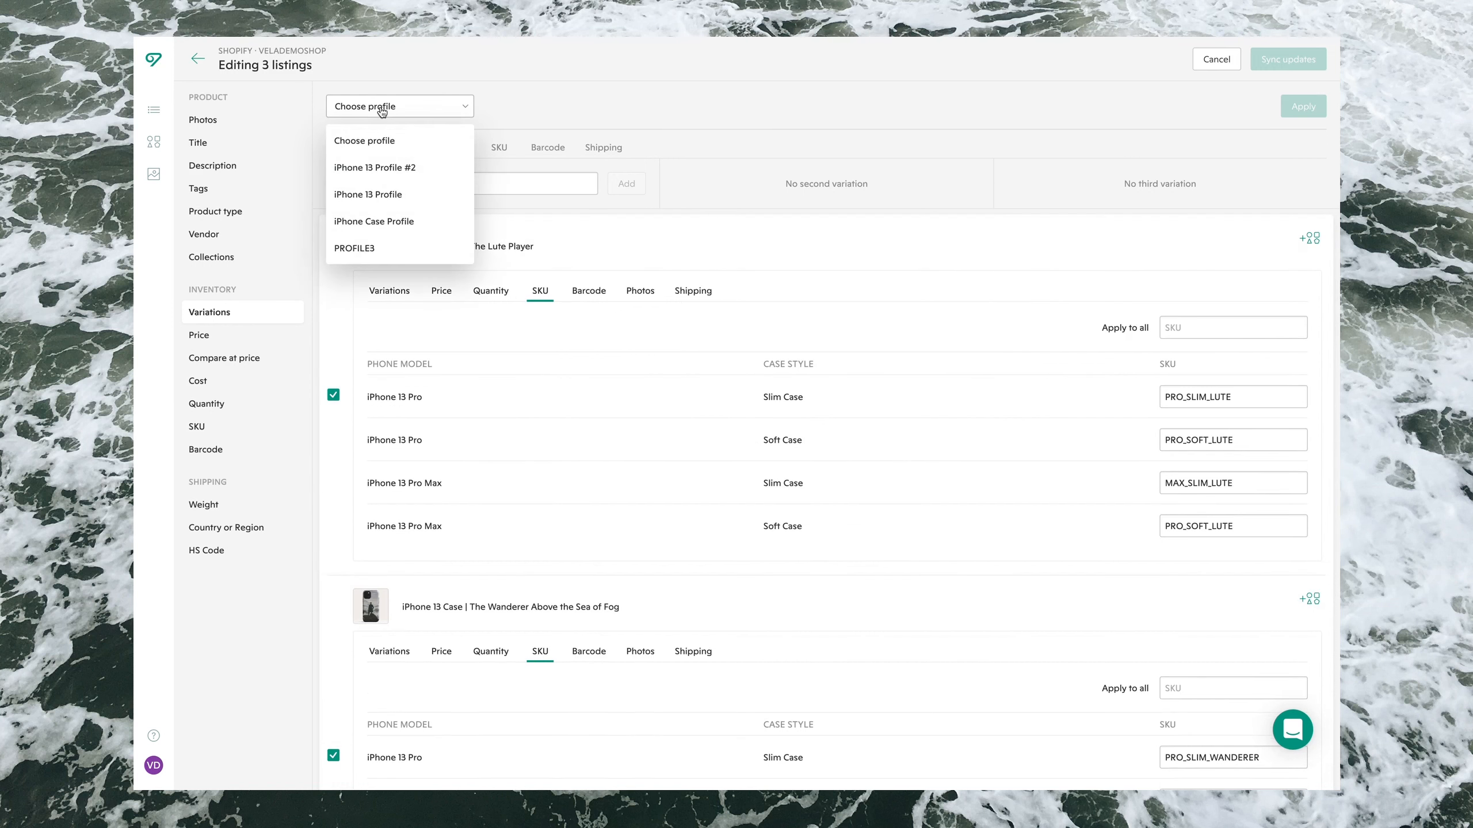
pyautogui.click(390, 168)
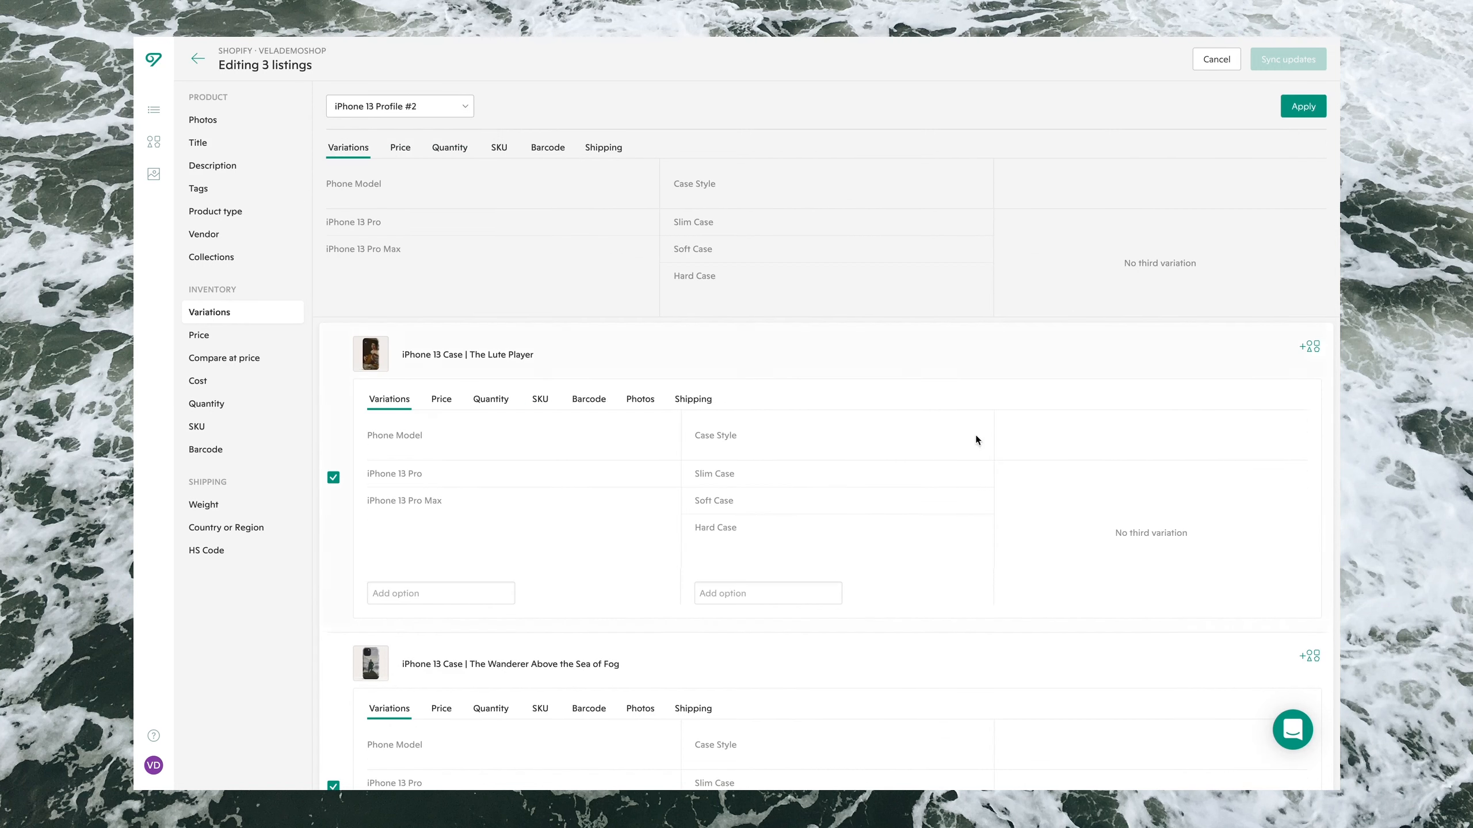
pyautogui.scroll(-3, 951, 557)
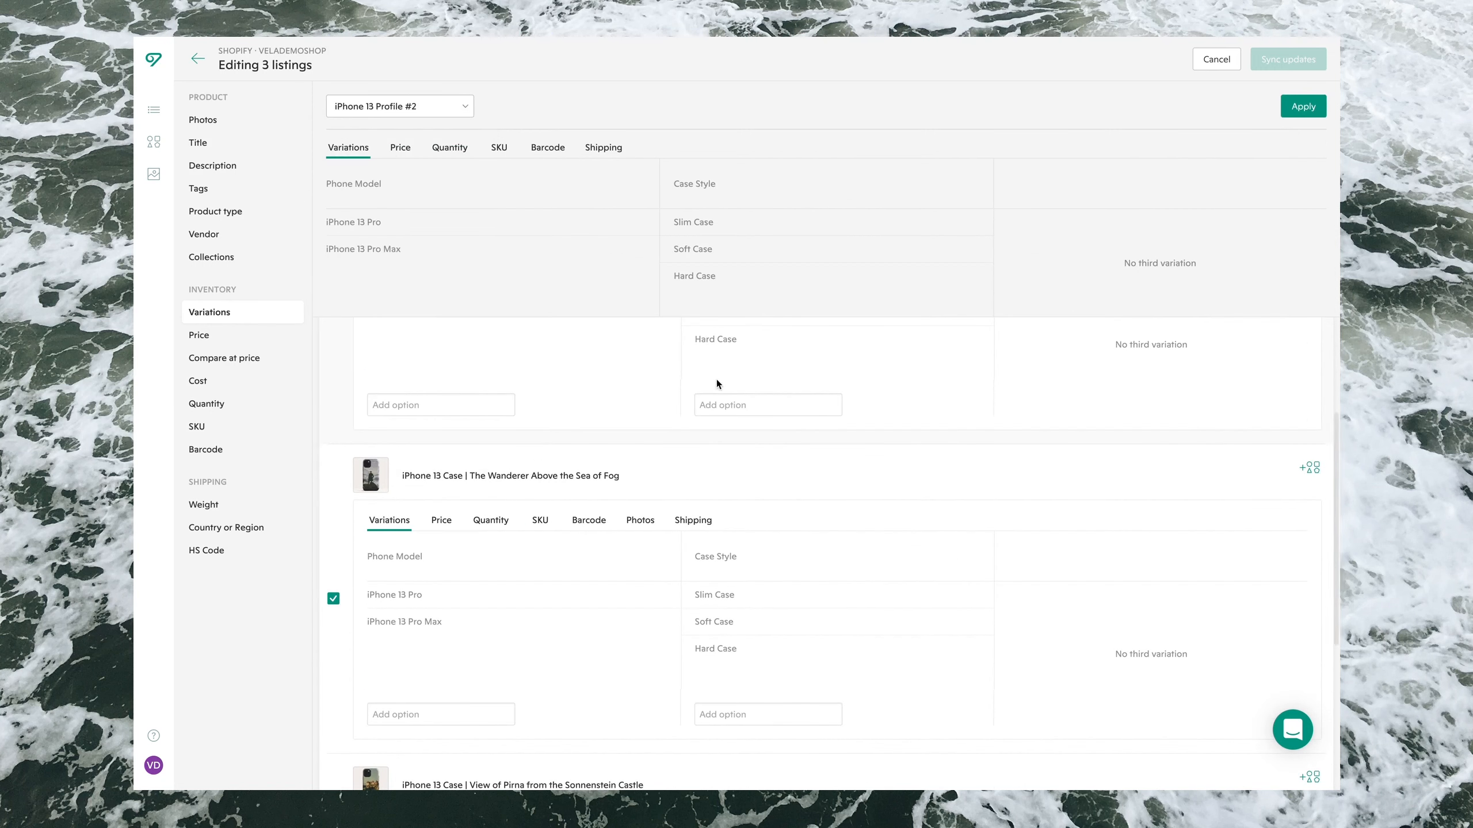
pyautogui.scroll(-5, 732, 637)
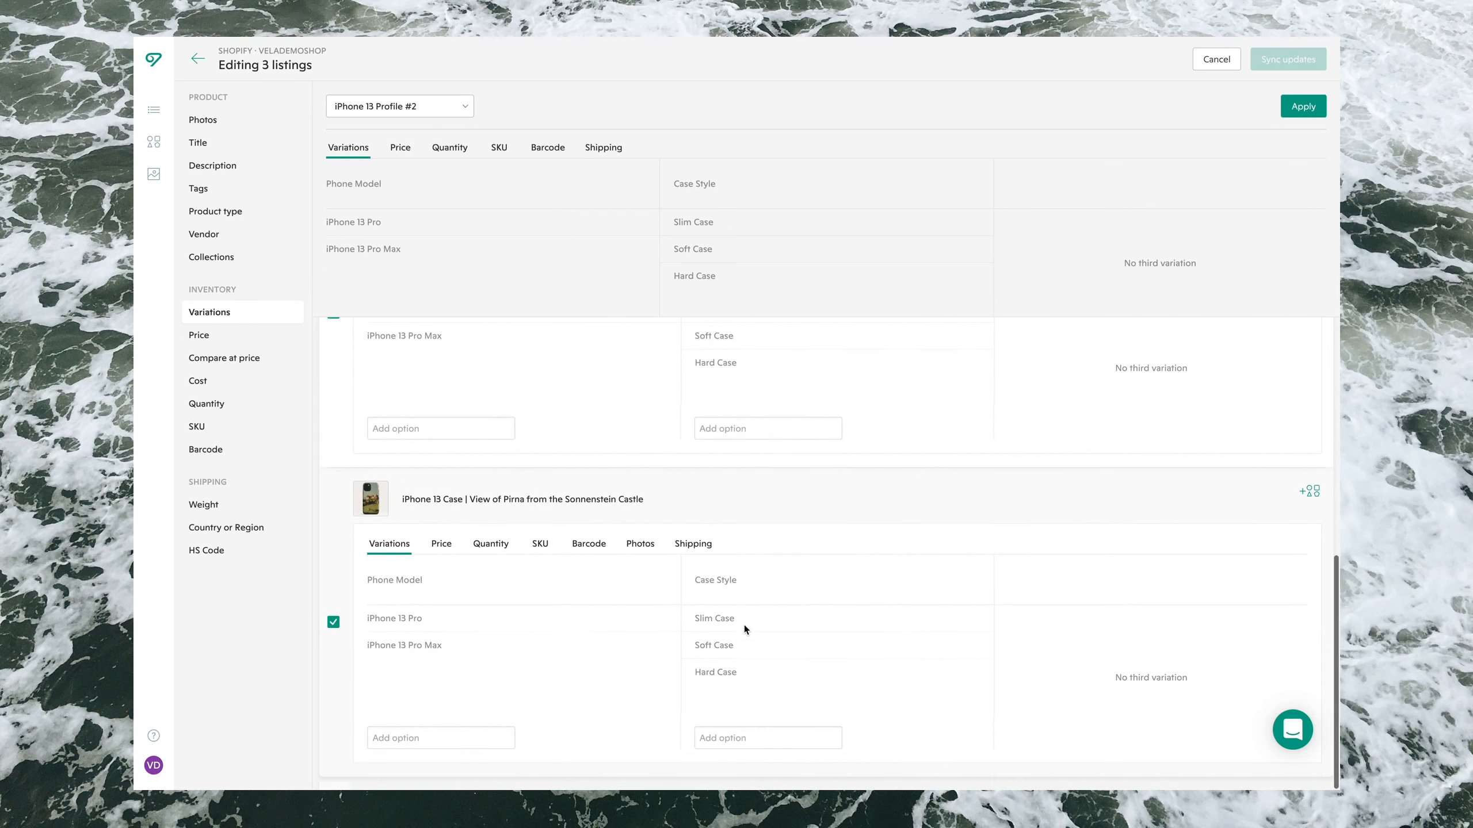
pyautogui.scroll(8, 902, 580)
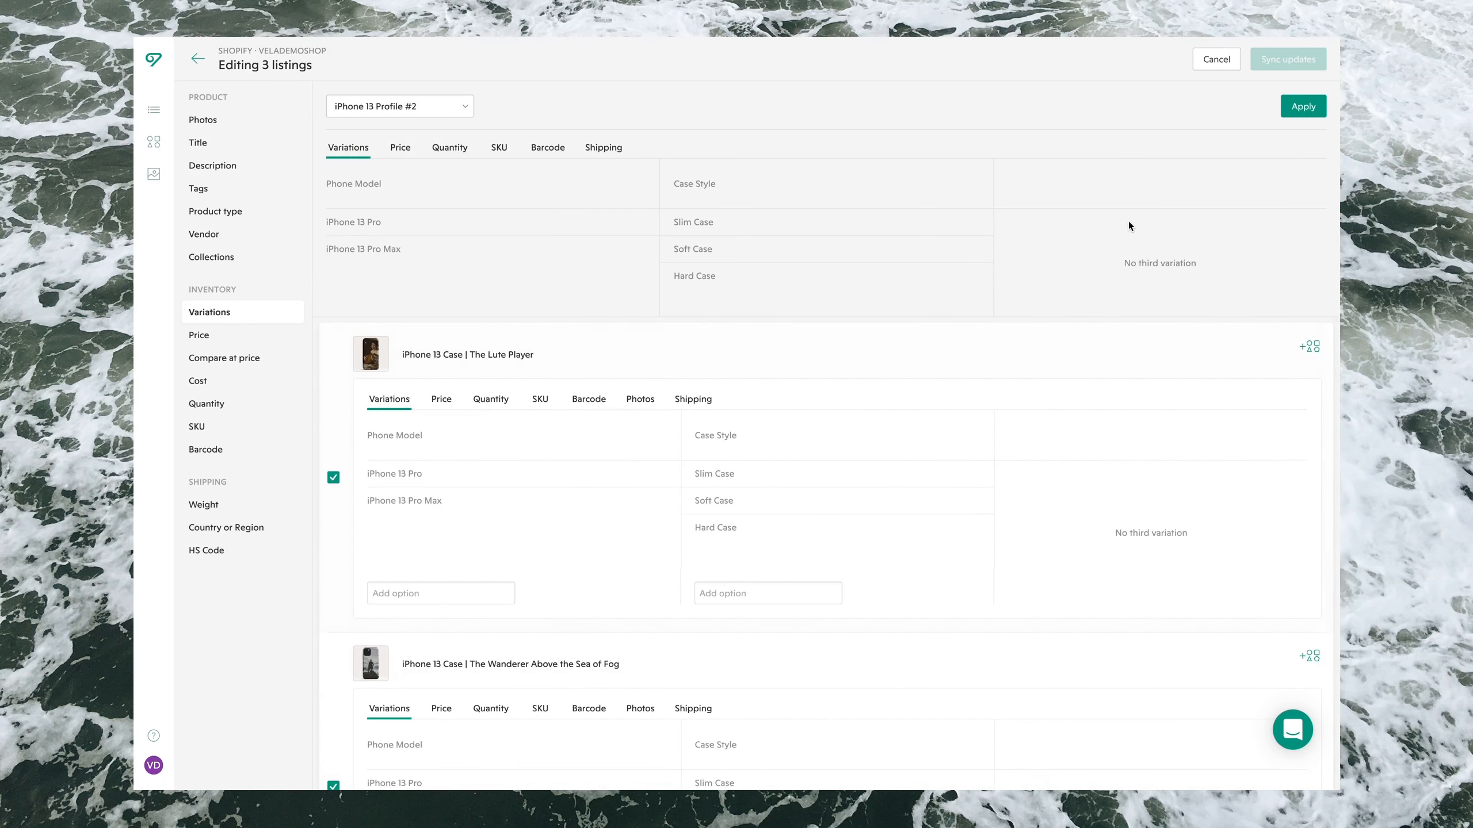
pyautogui.click(1301, 111)
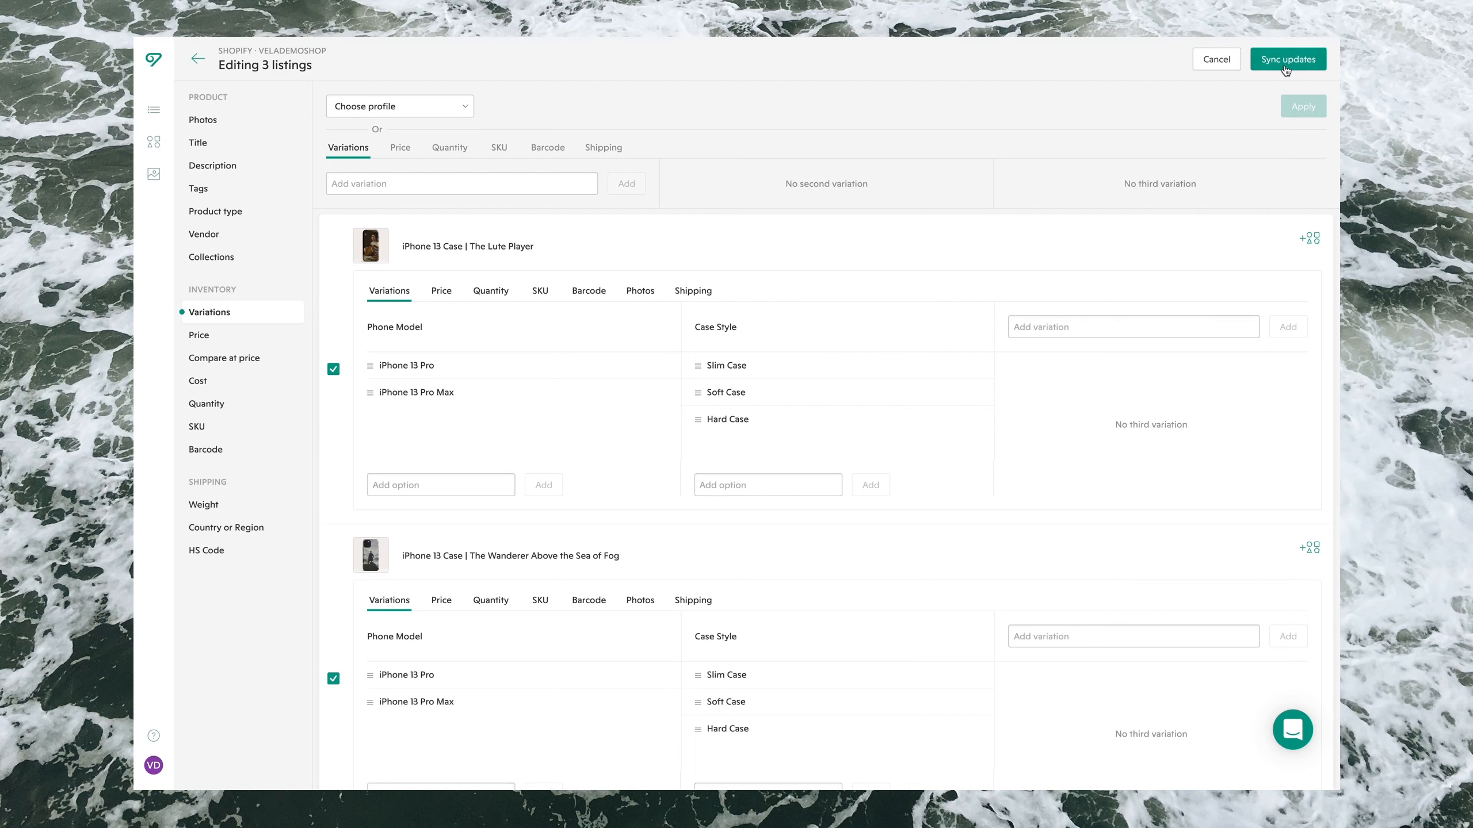
pyautogui.click(1281, 61)
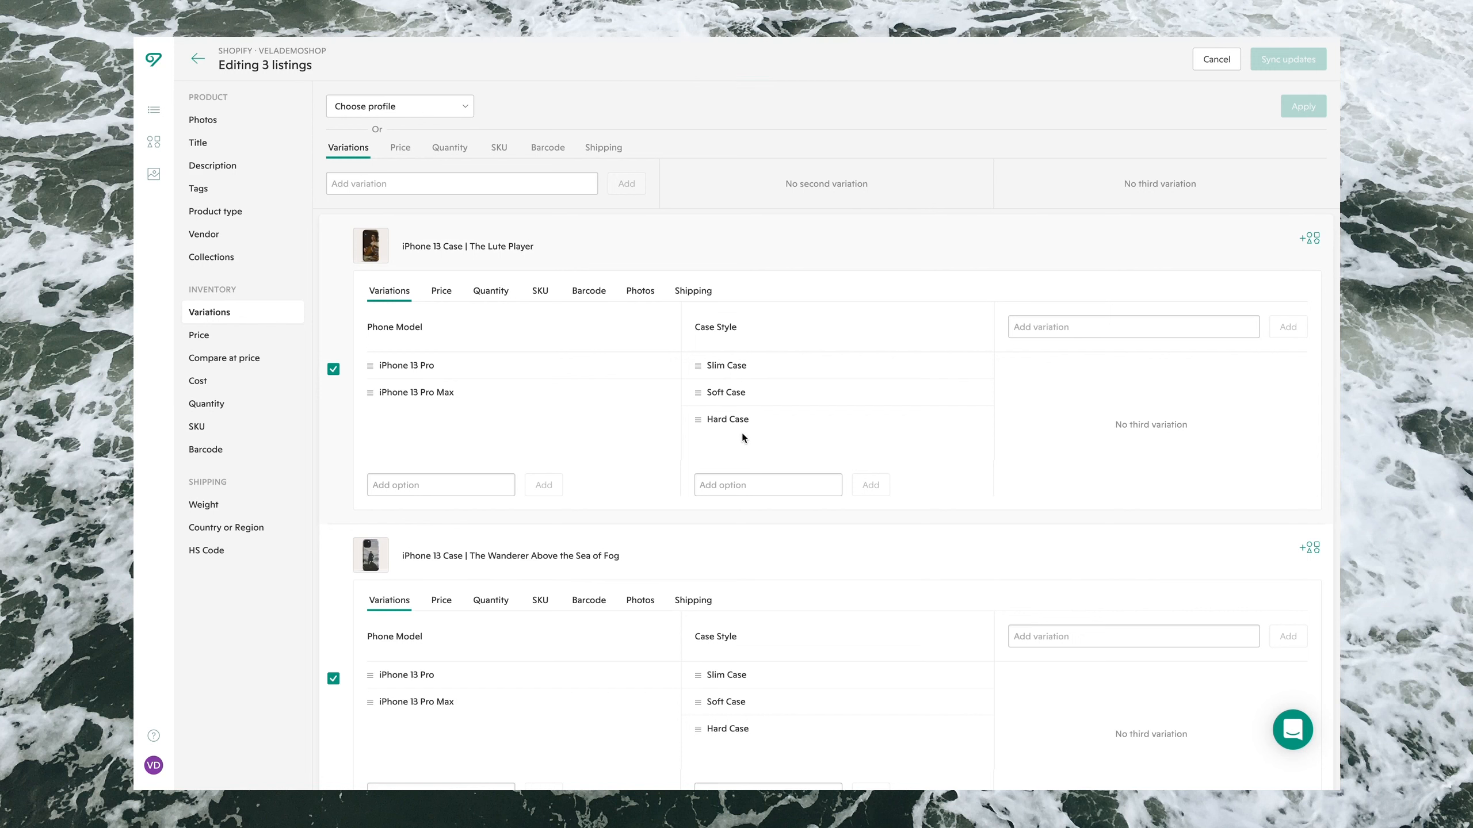
# Check the SKUs of all variants, including the Hard Case ones, in The Lute Player listing.
pyautogui.click(538, 291)
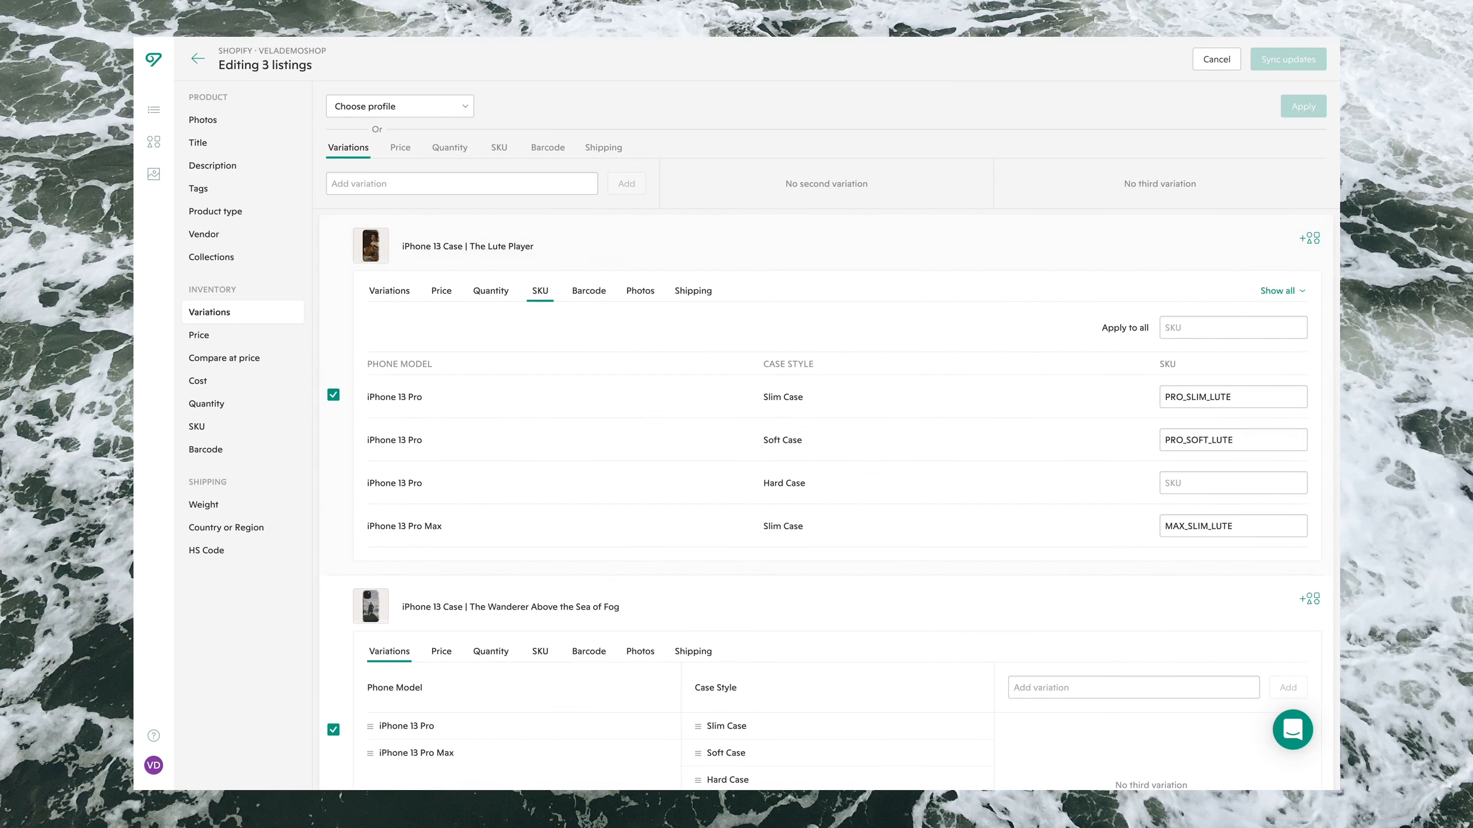
pyautogui.scroll(-3, 1237, 456)
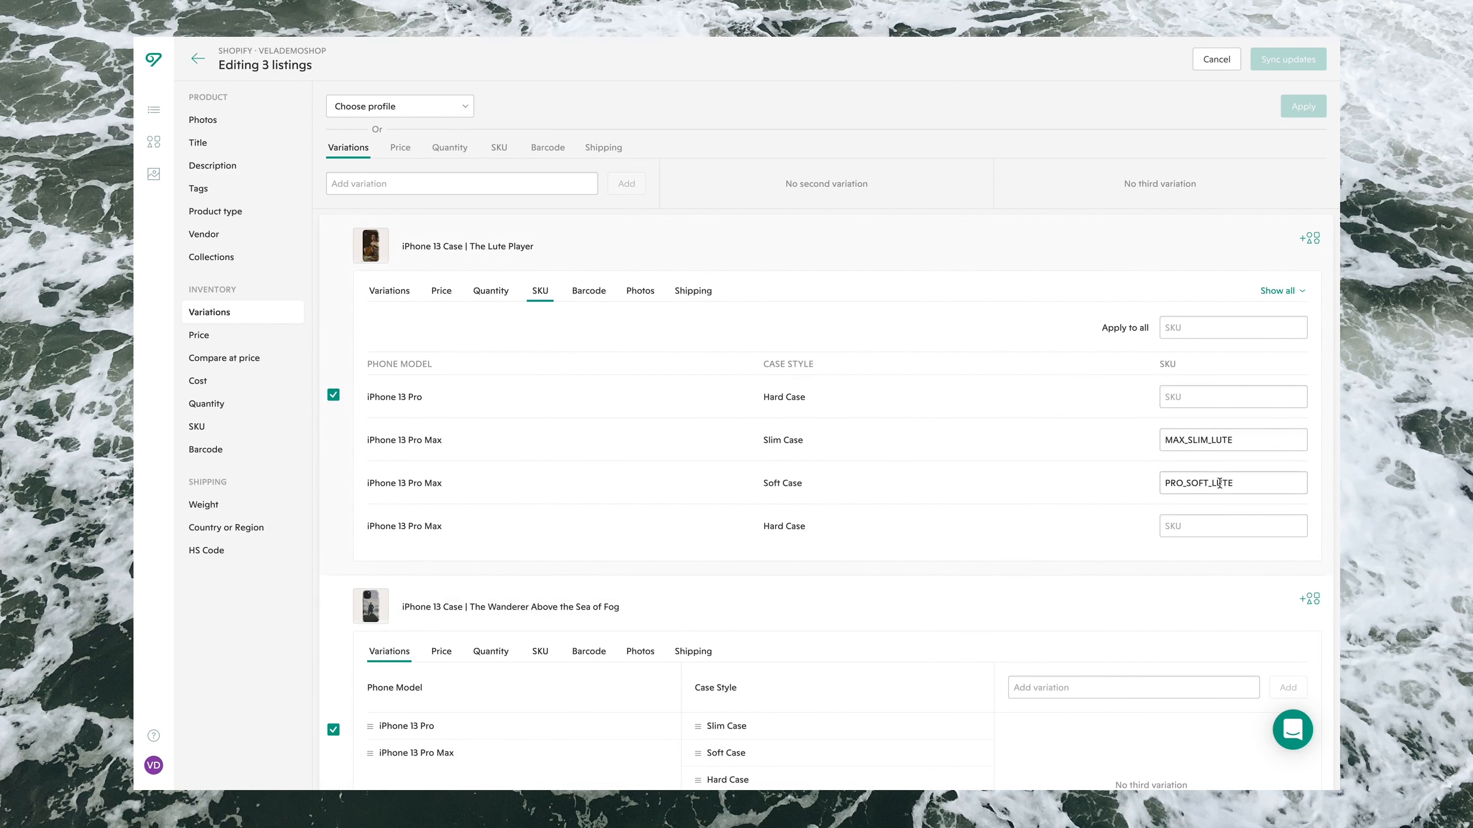
pyautogui.scroll(2, 1223, 454)
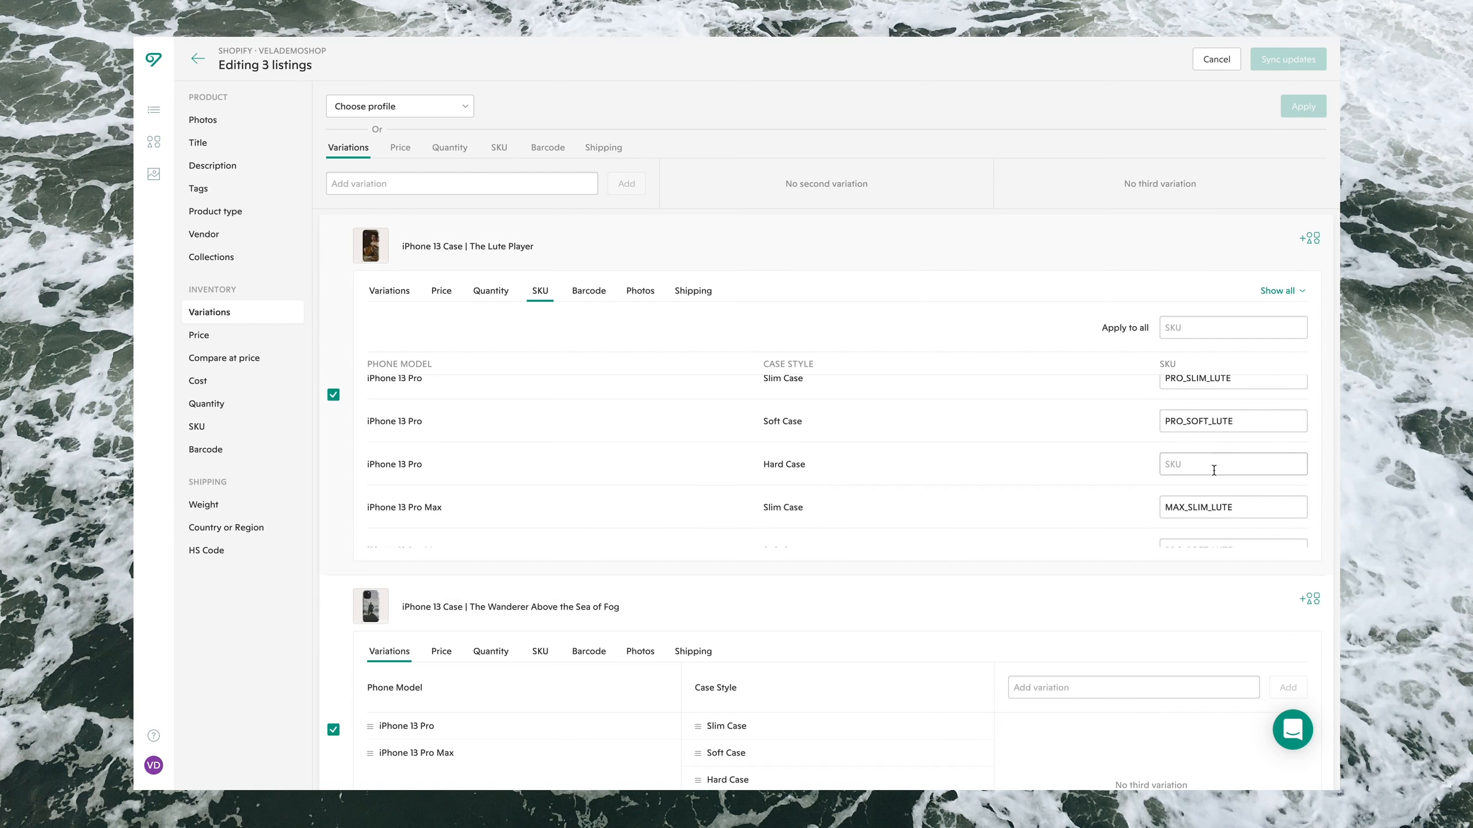
pyautogui.scroll(-1, 1213, 470)
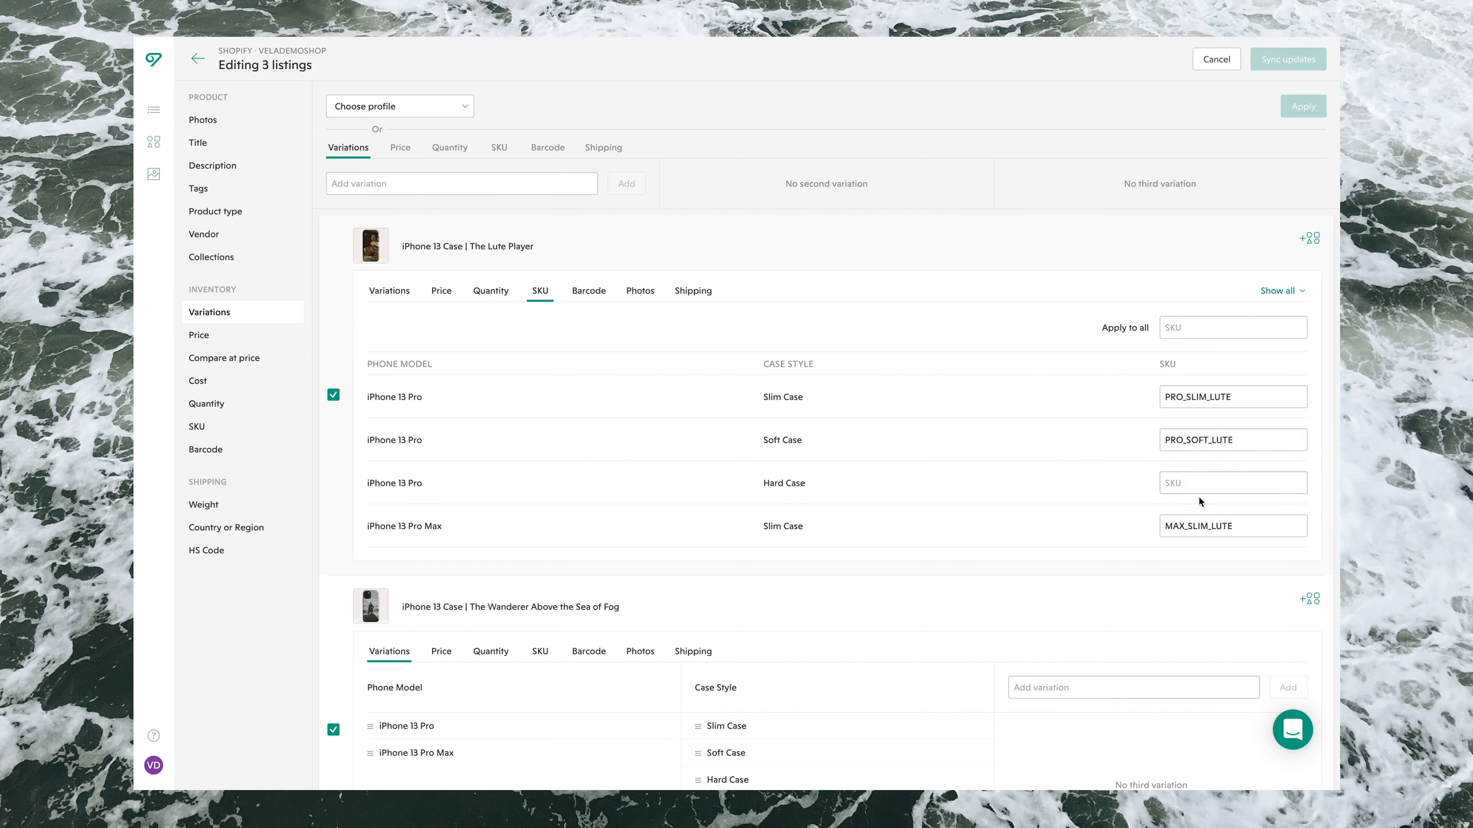
pyautogui.scroll(-1, 1218, 441)
pyautogui.scroll(2, 1241, 383)
pyautogui.click(1235, 436)
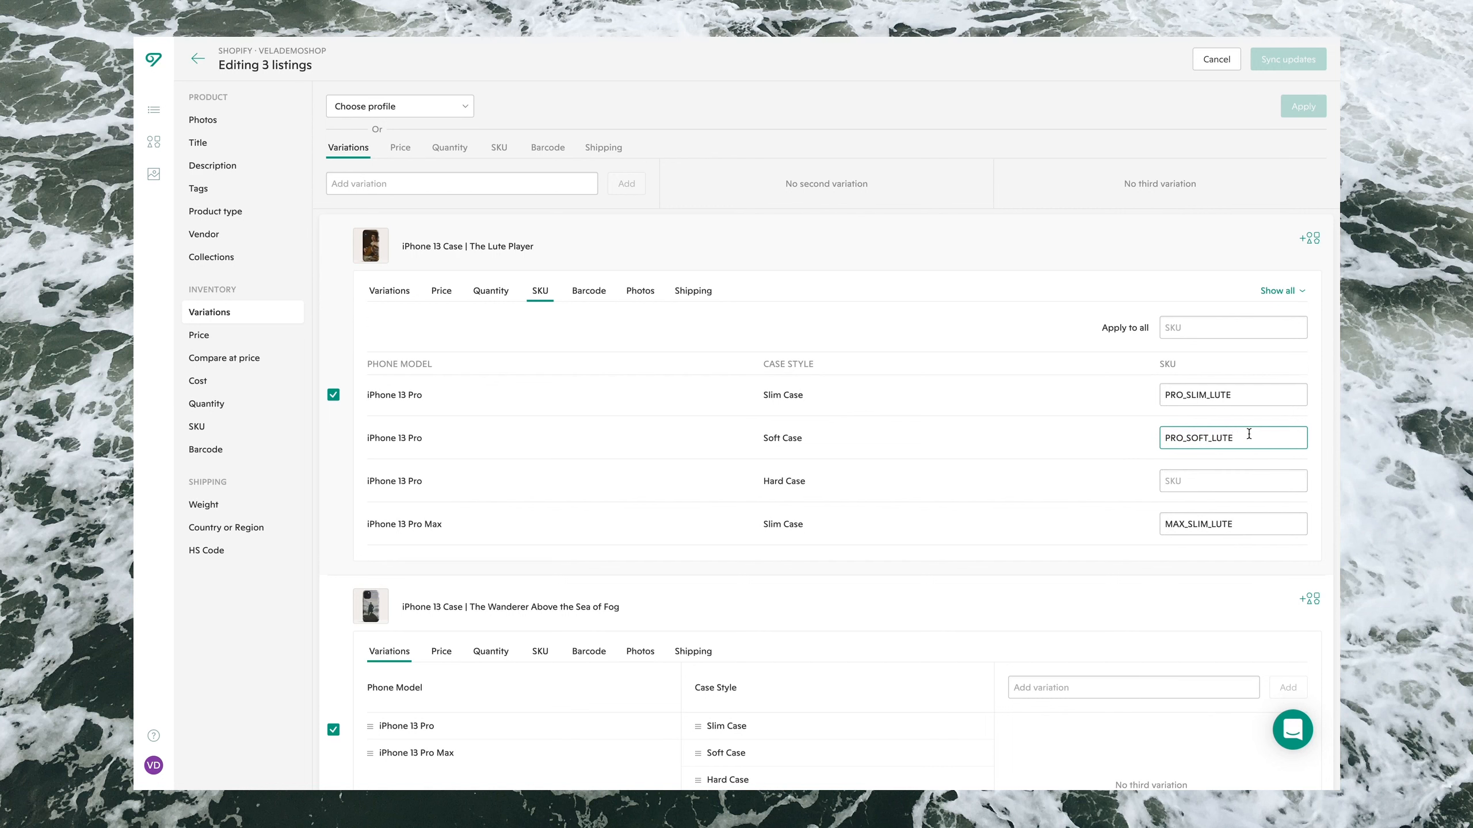
pyautogui.moveTo(1233, 437); pyautogui.dragTo(1168, 441)
pyautogui.hotkey('ctrl', 'c')
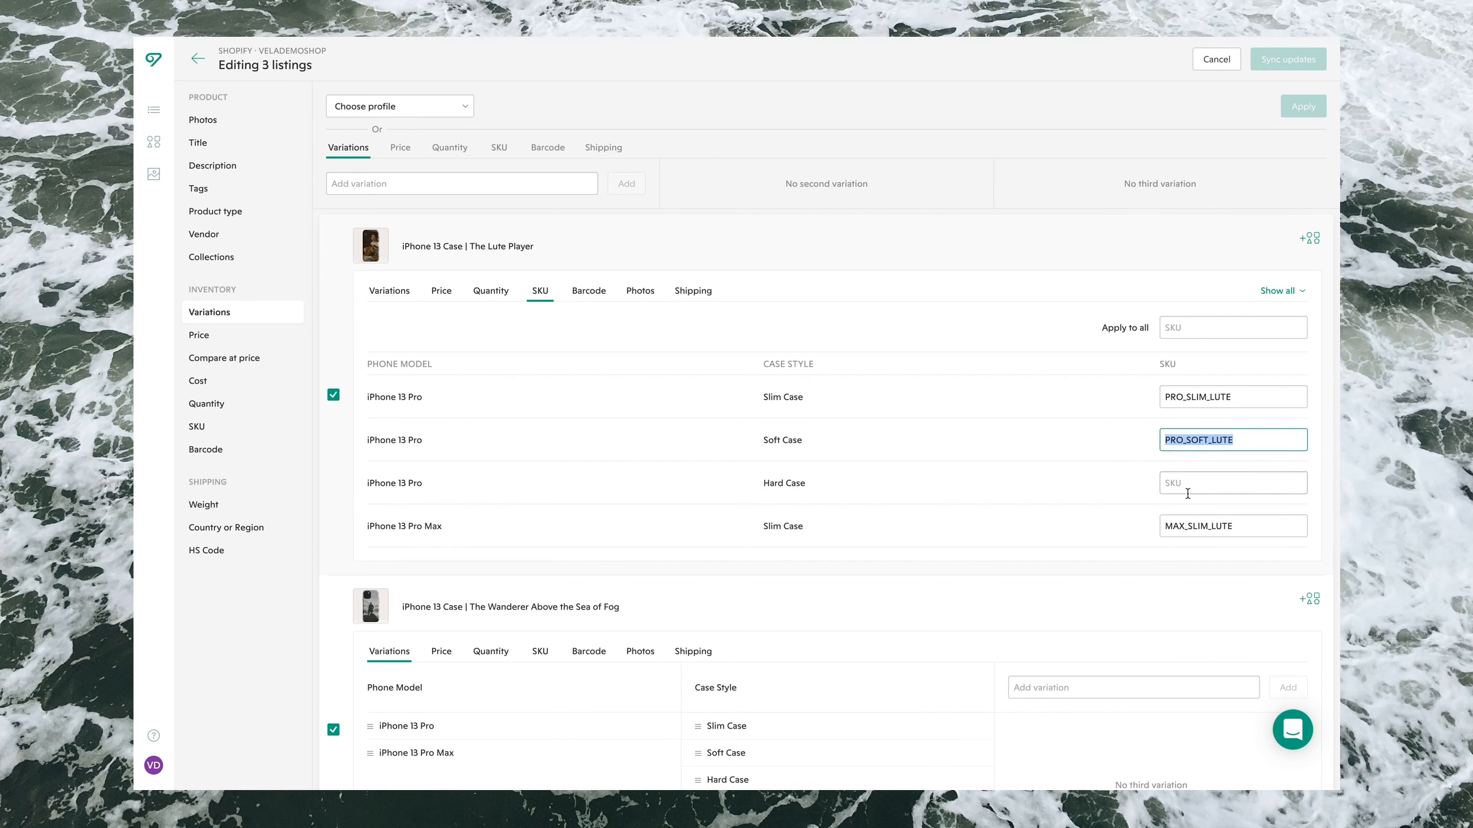
pyautogui.click(1181, 483)
pyautogui.hotkey('ctrl', 'v')
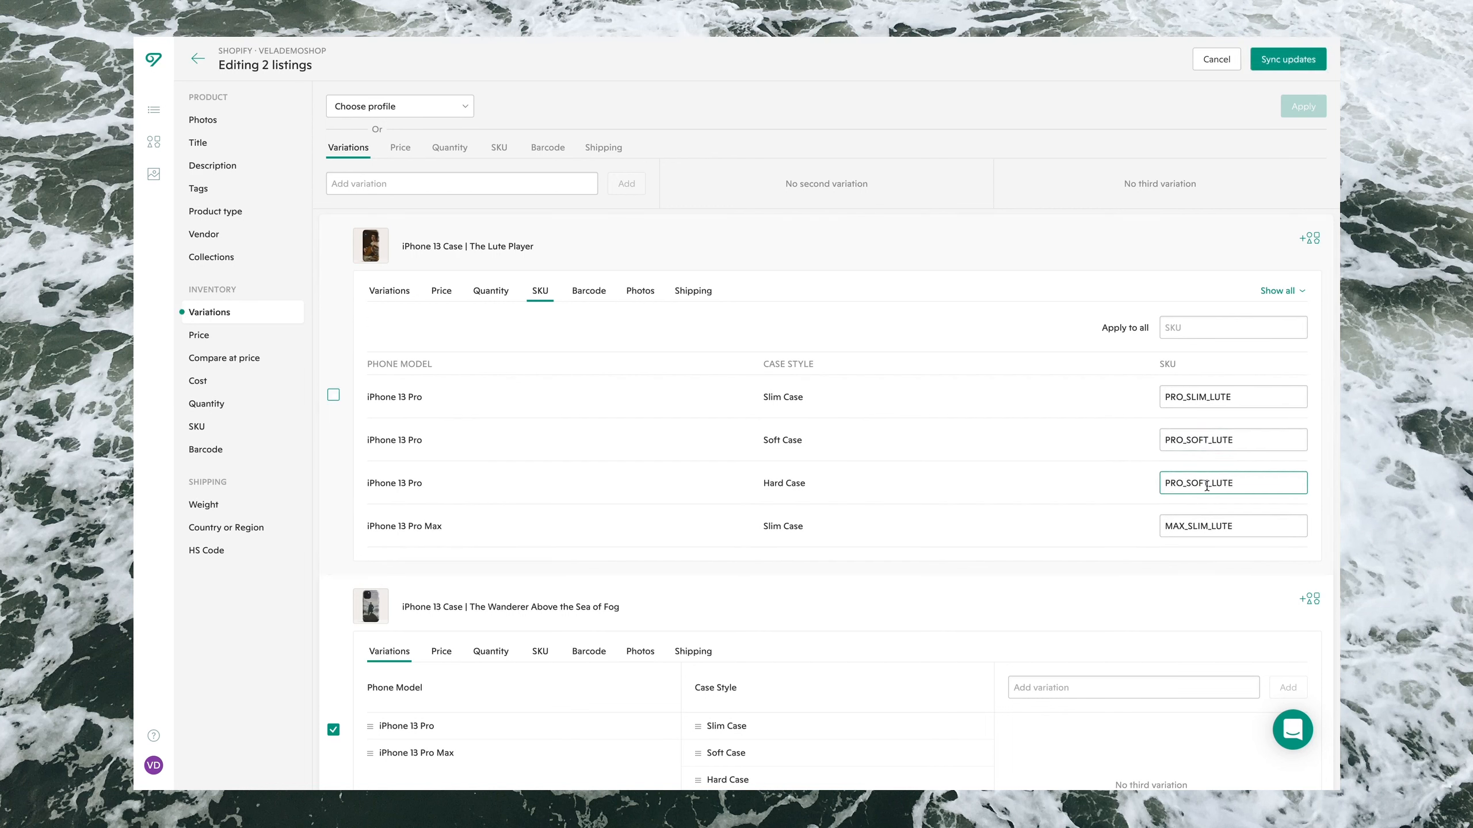
pyautogui.moveTo(1208, 483); pyautogui.dragTo(1188, 485)
pyautogui.write('HARD')
pyautogui.scroll(-2, 1161, 500)
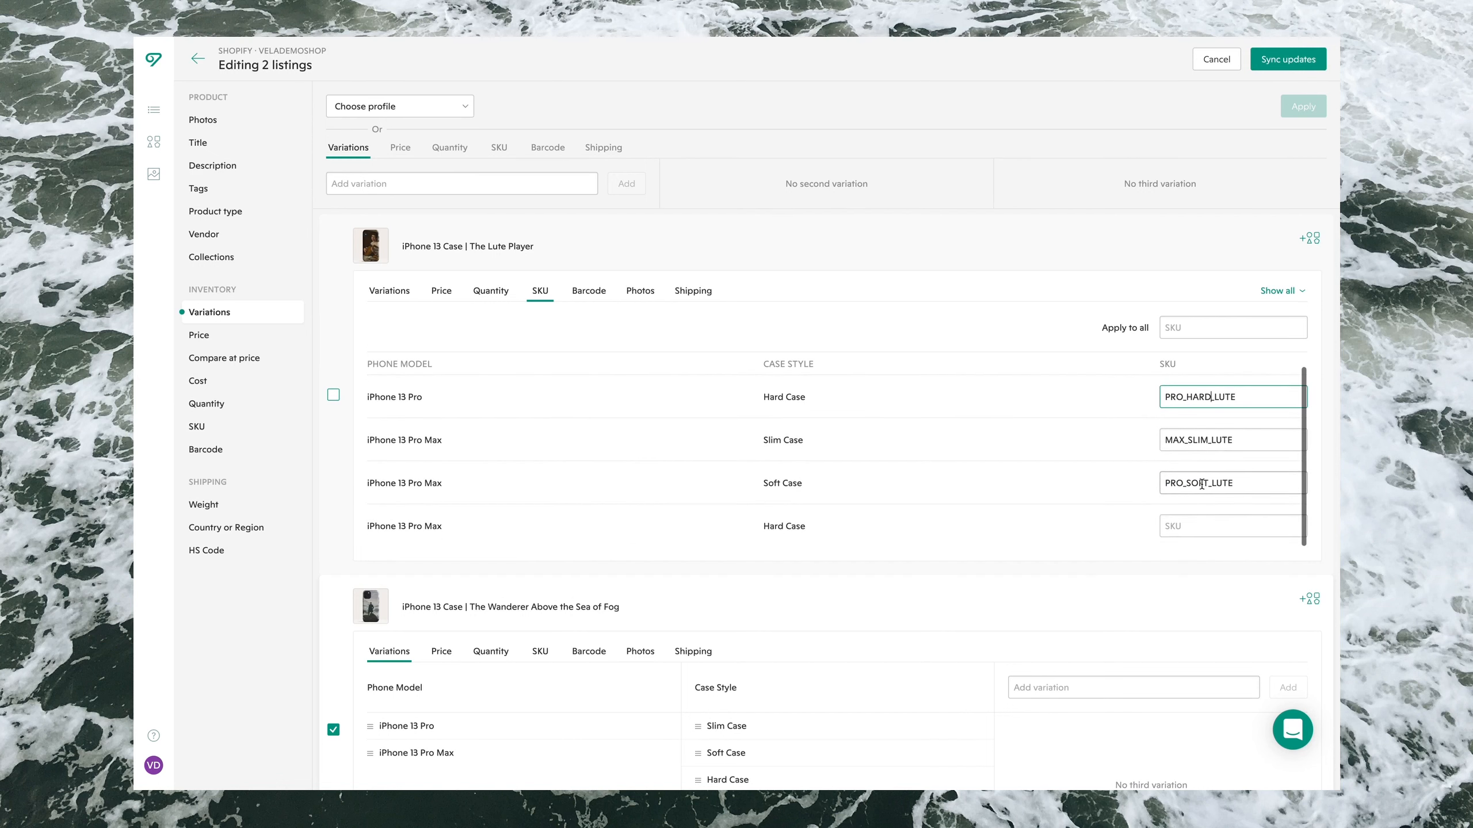
pyautogui.scroll(-7, 1101, 513)
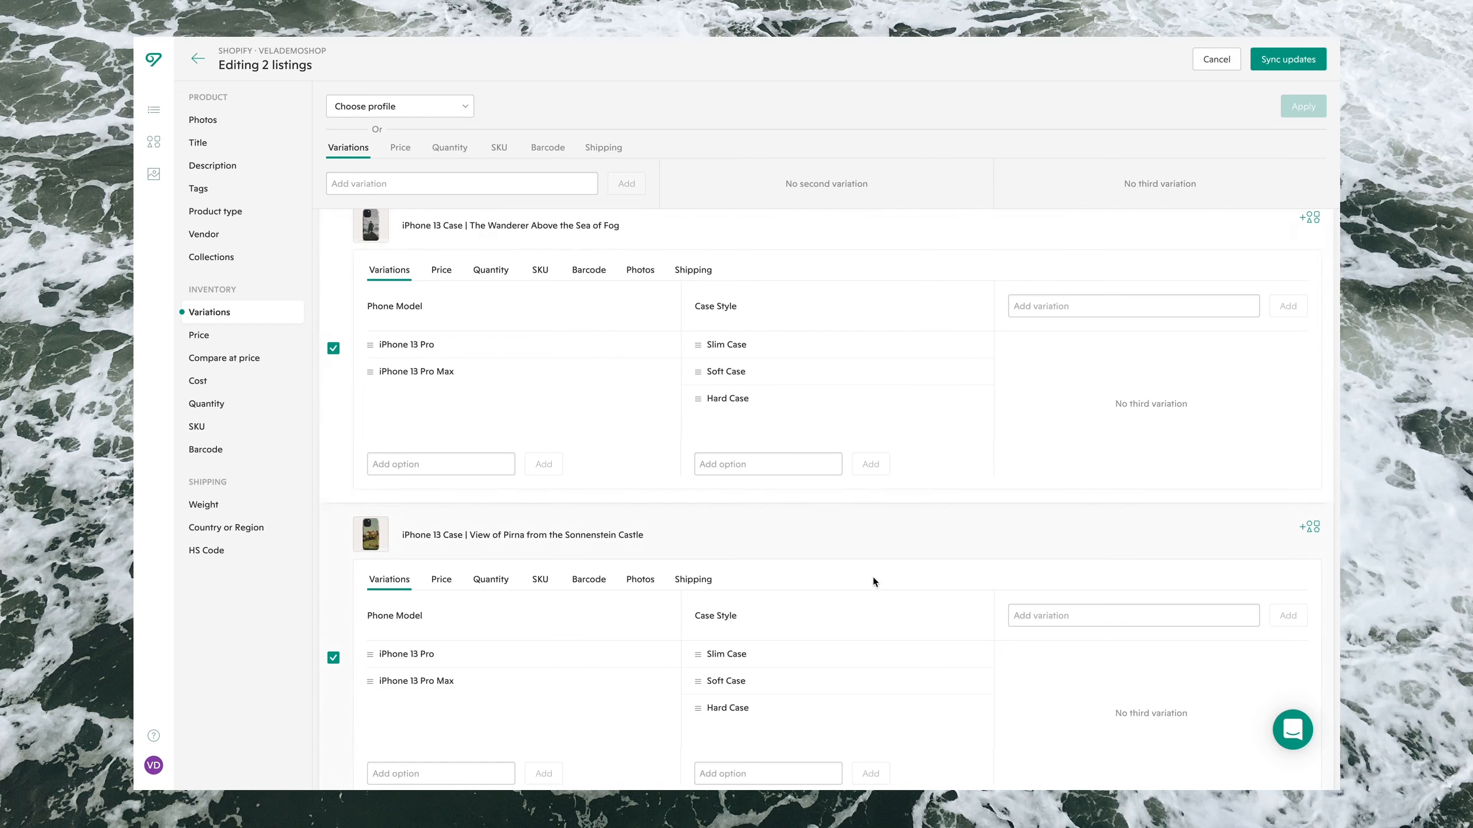
pyautogui.scroll(6, 872, 577)
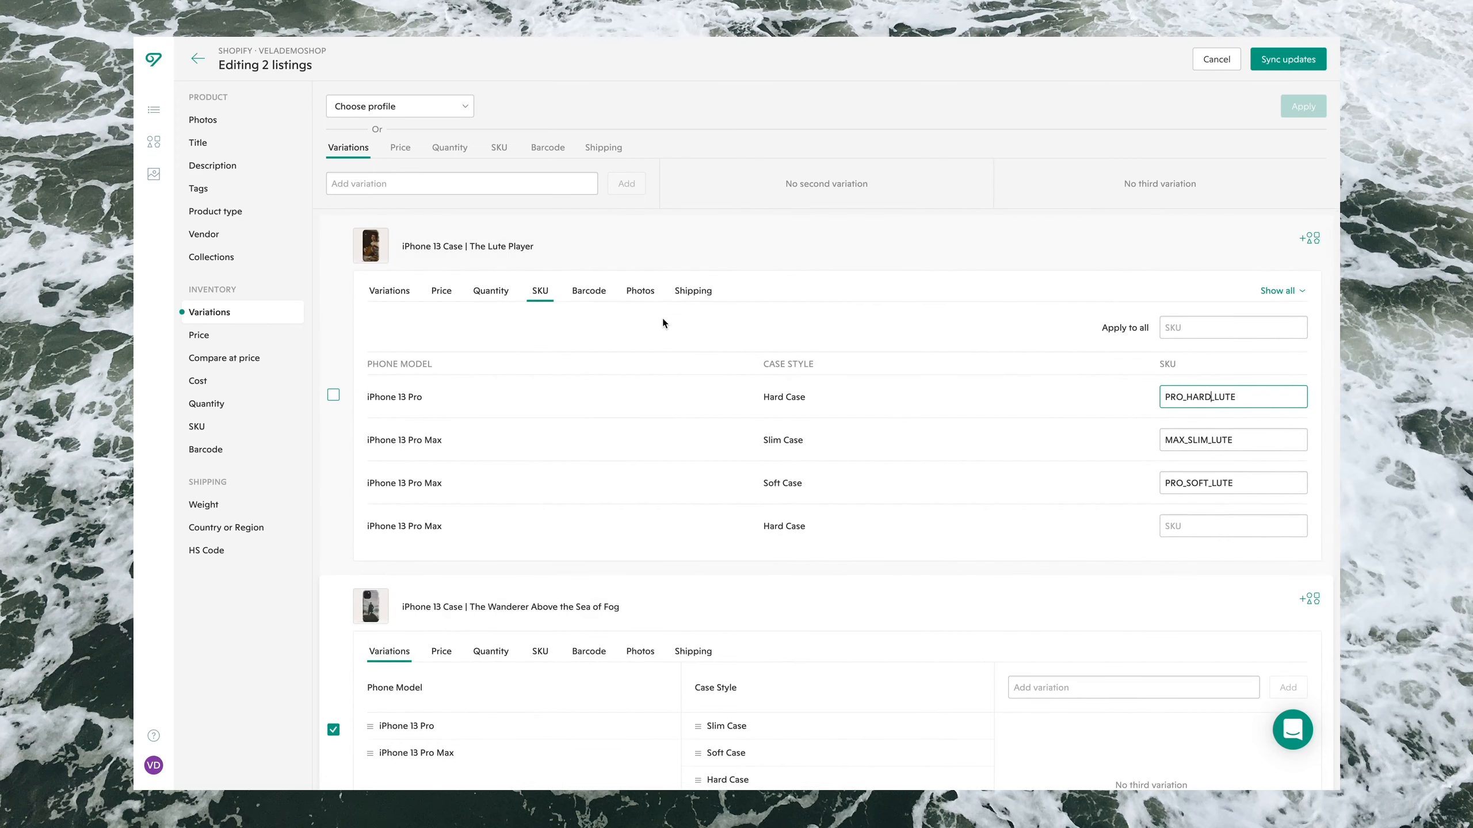
pyautogui.click(630, 302)
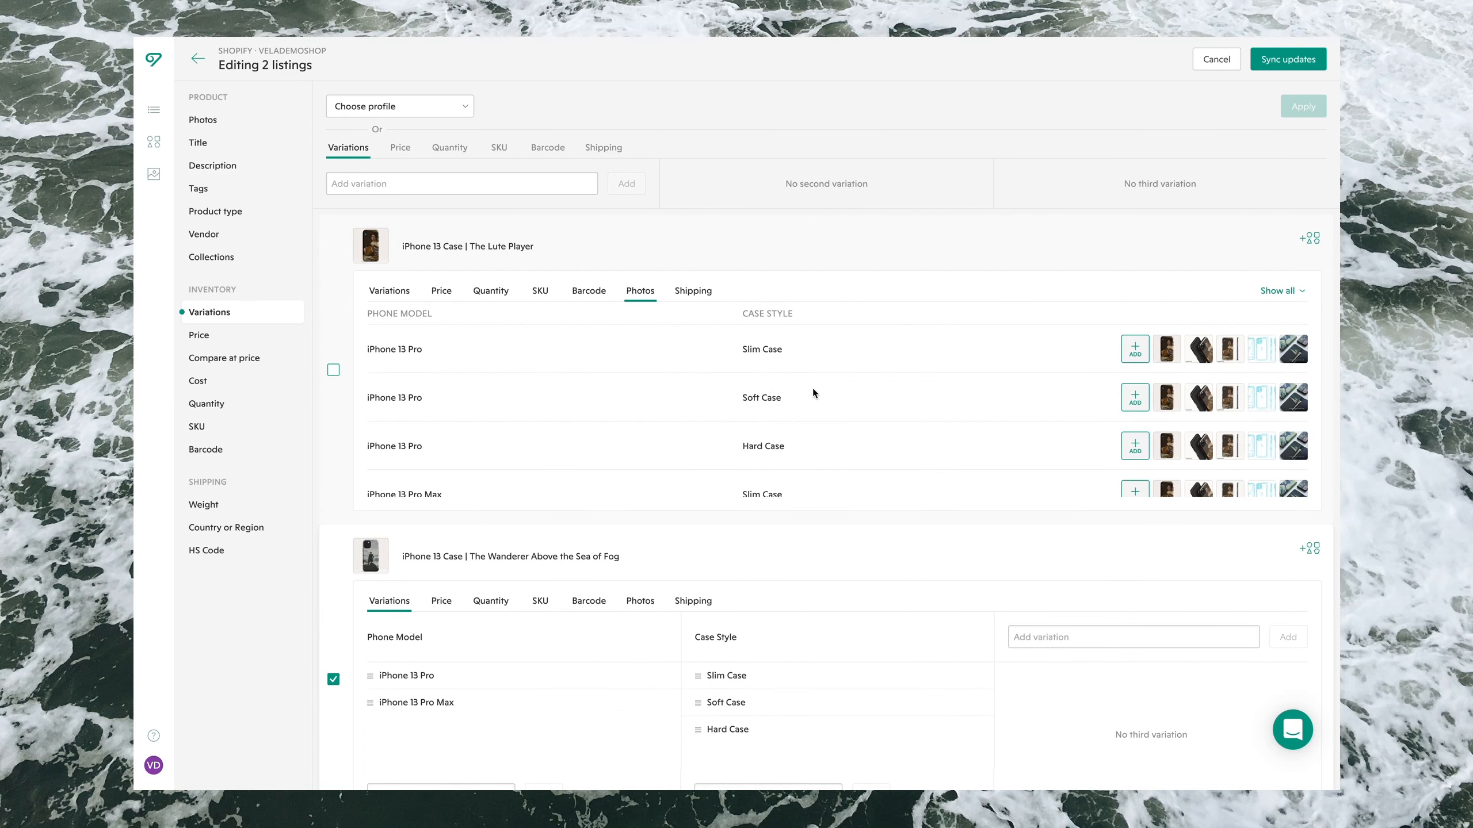
pyautogui.click(1166, 351)
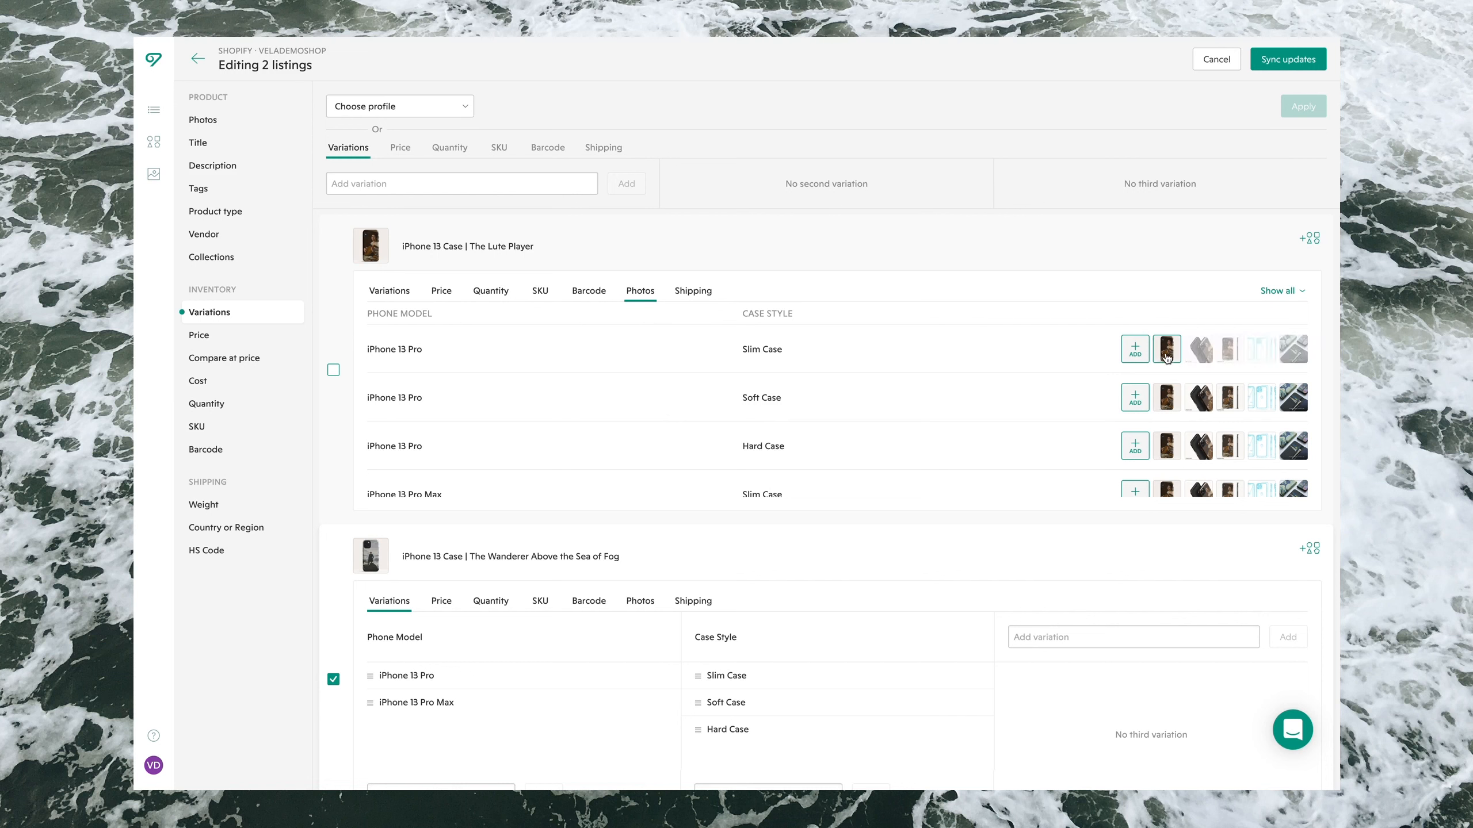
pyautogui.click(1198, 400)
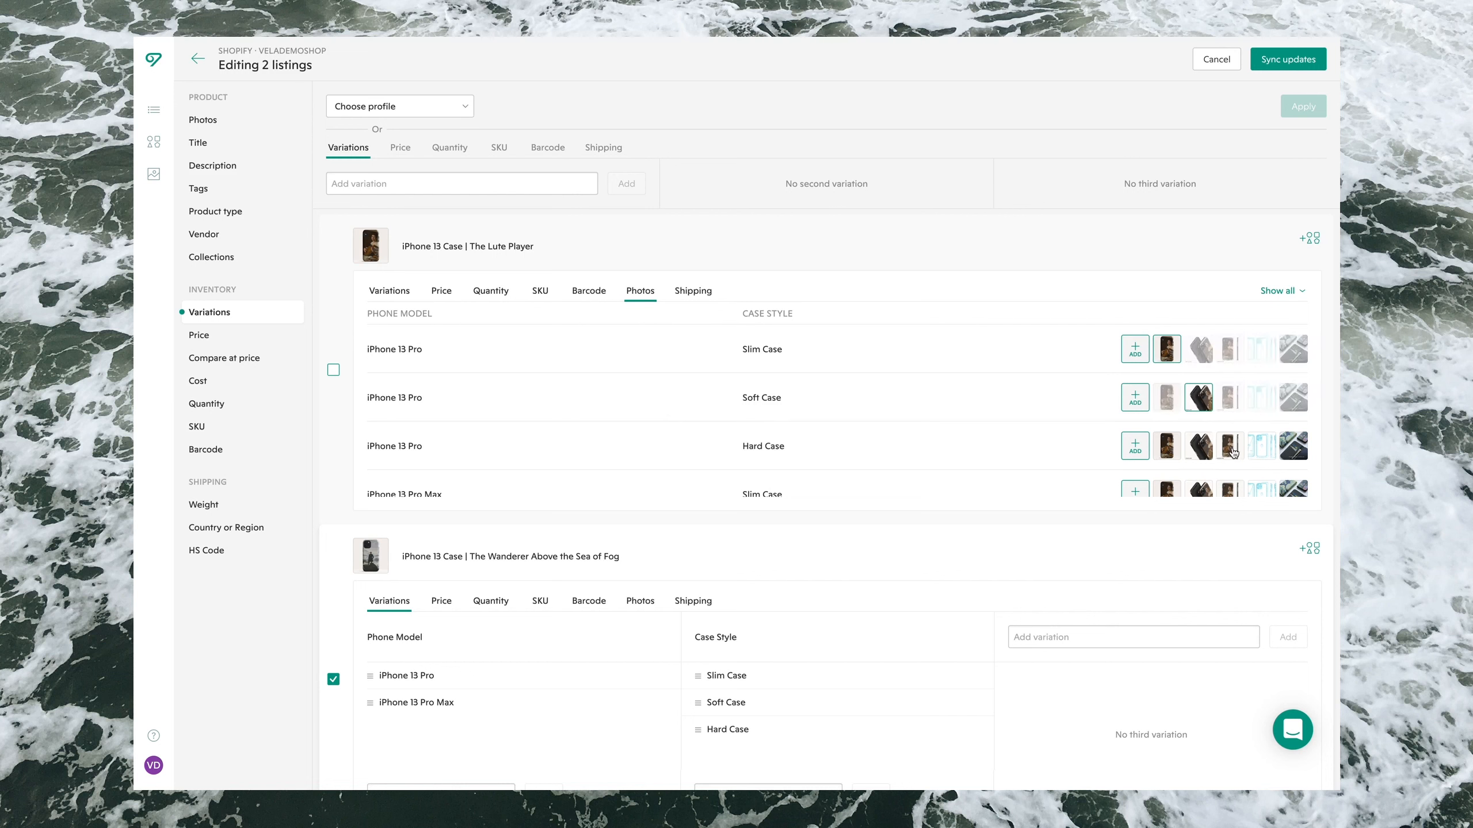
pyautogui.click(1229, 447)
pyautogui.click(1167, 491)
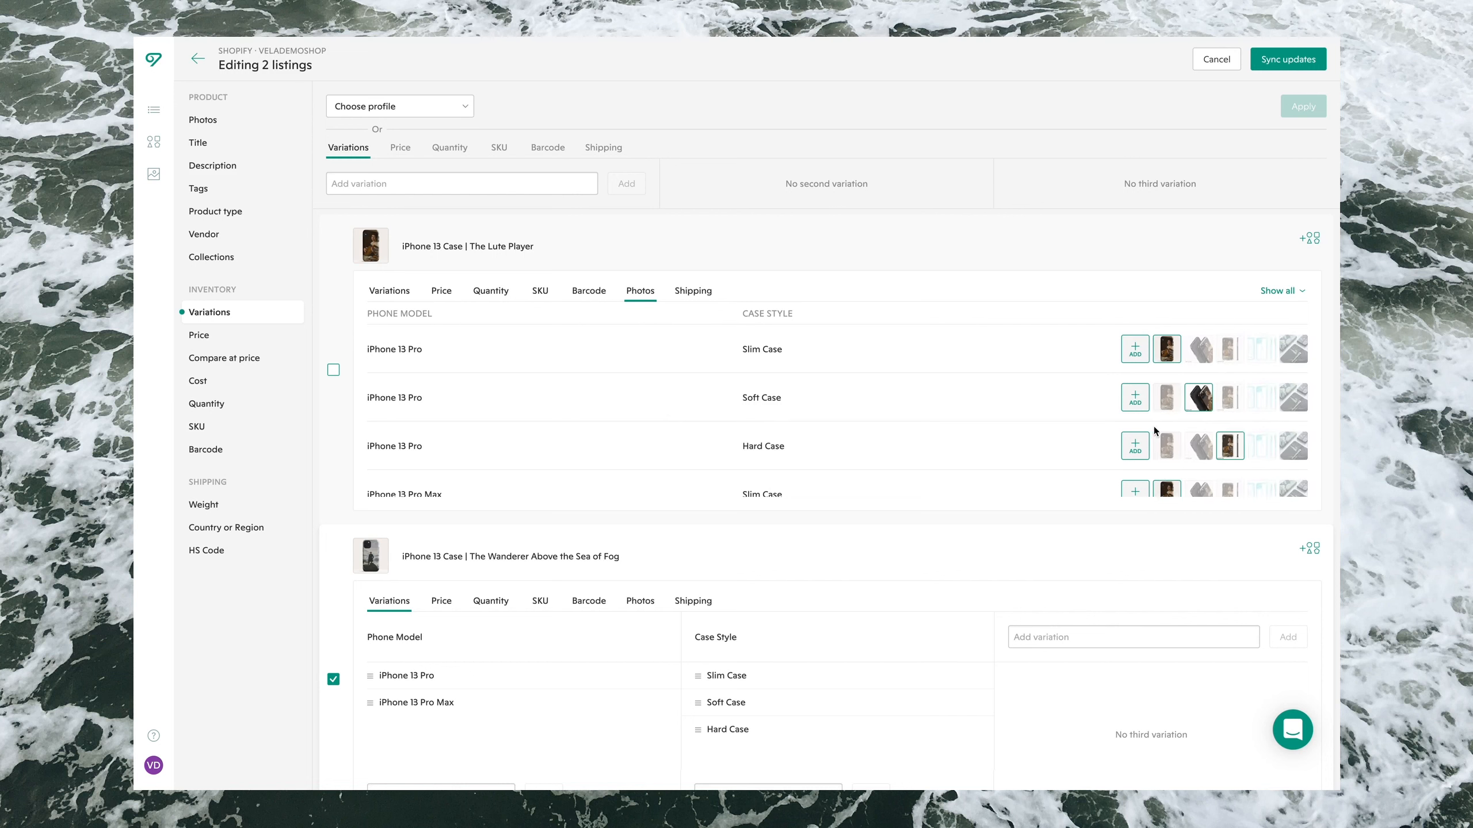
pyautogui.scroll(-2, 1154, 429)
pyautogui.click(1198, 424)
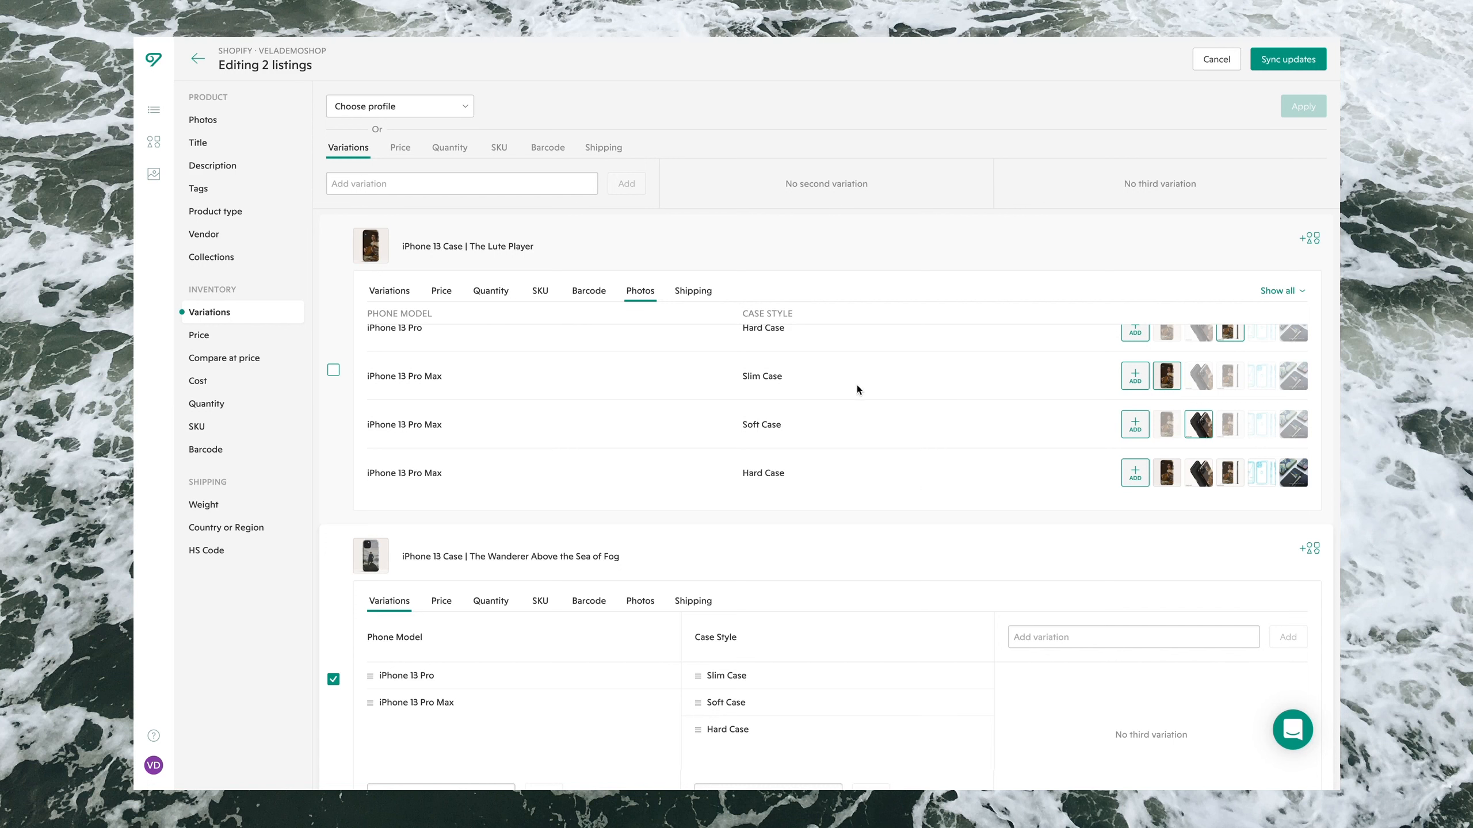
pyautogui.click(1237, 382)
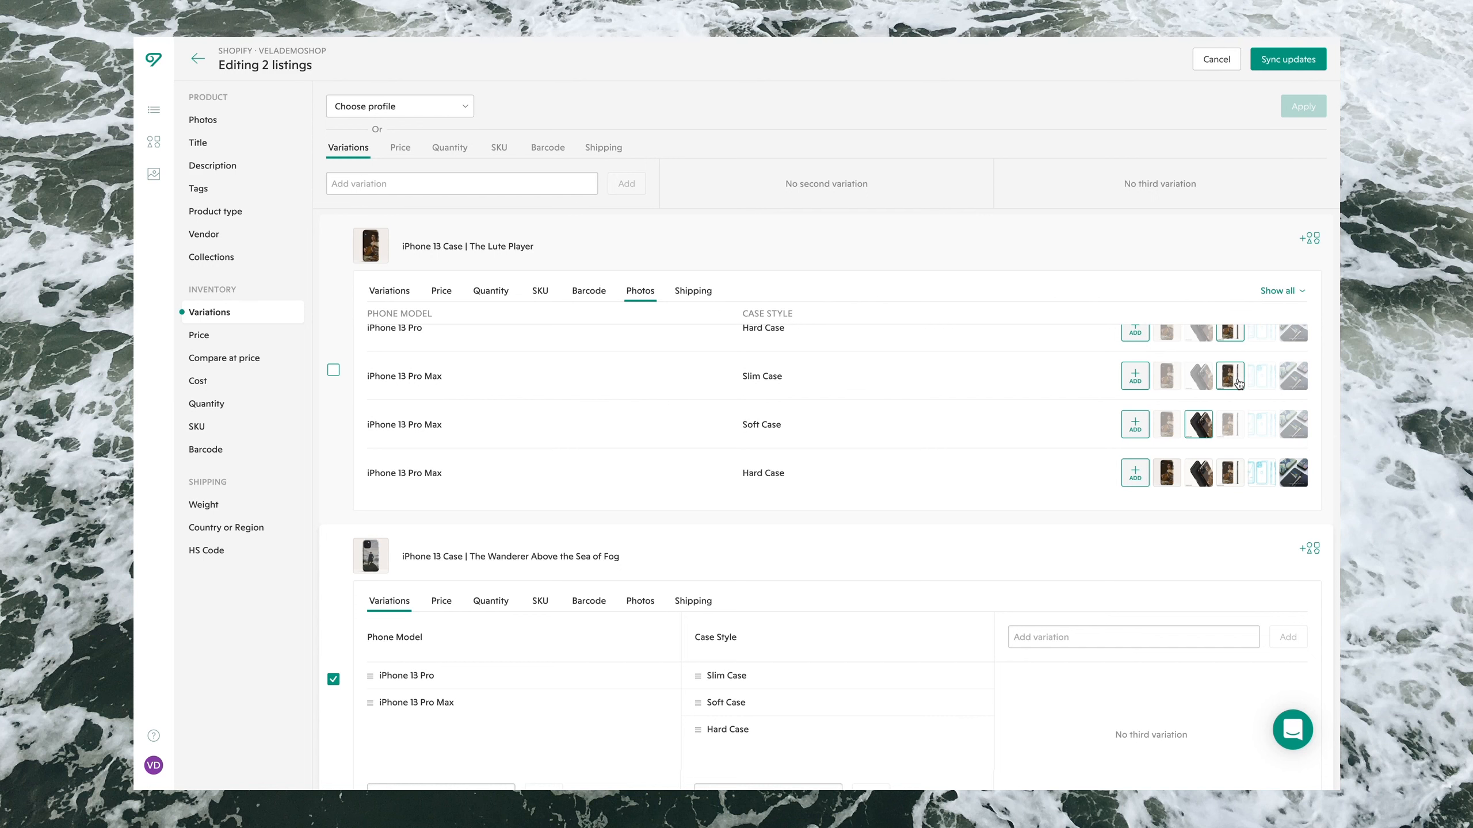
# In The Wanderer Above the Sea of Fog, assign the second photo to the iPhone 13 Pro Max Slim Case and the third to the Soft Case.
pyautogui.scroll(-3, 1035, 460)
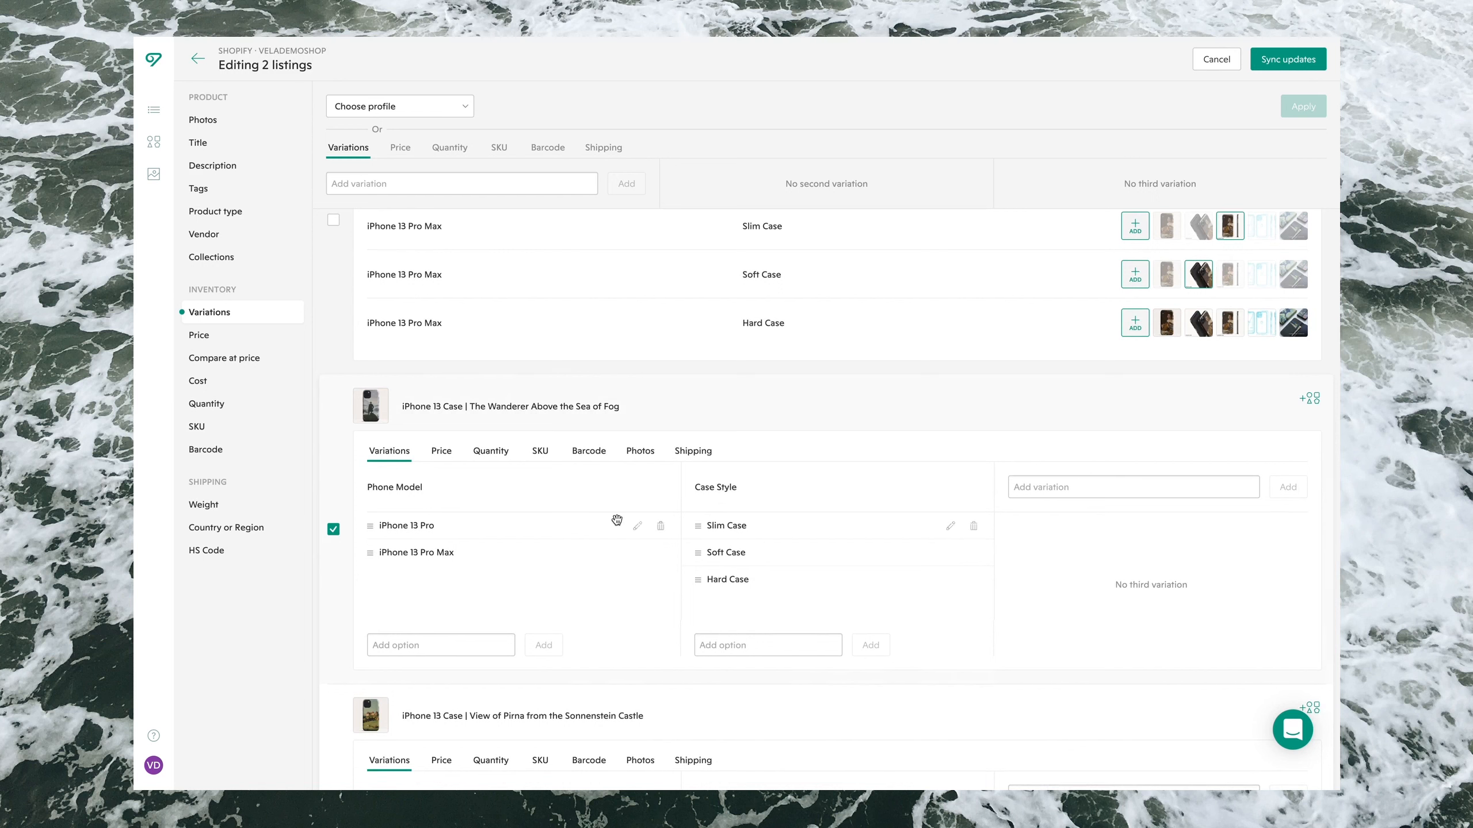
pyautogui.click(640, 451)
pyautogui.scroll(-2, 1256, 576)
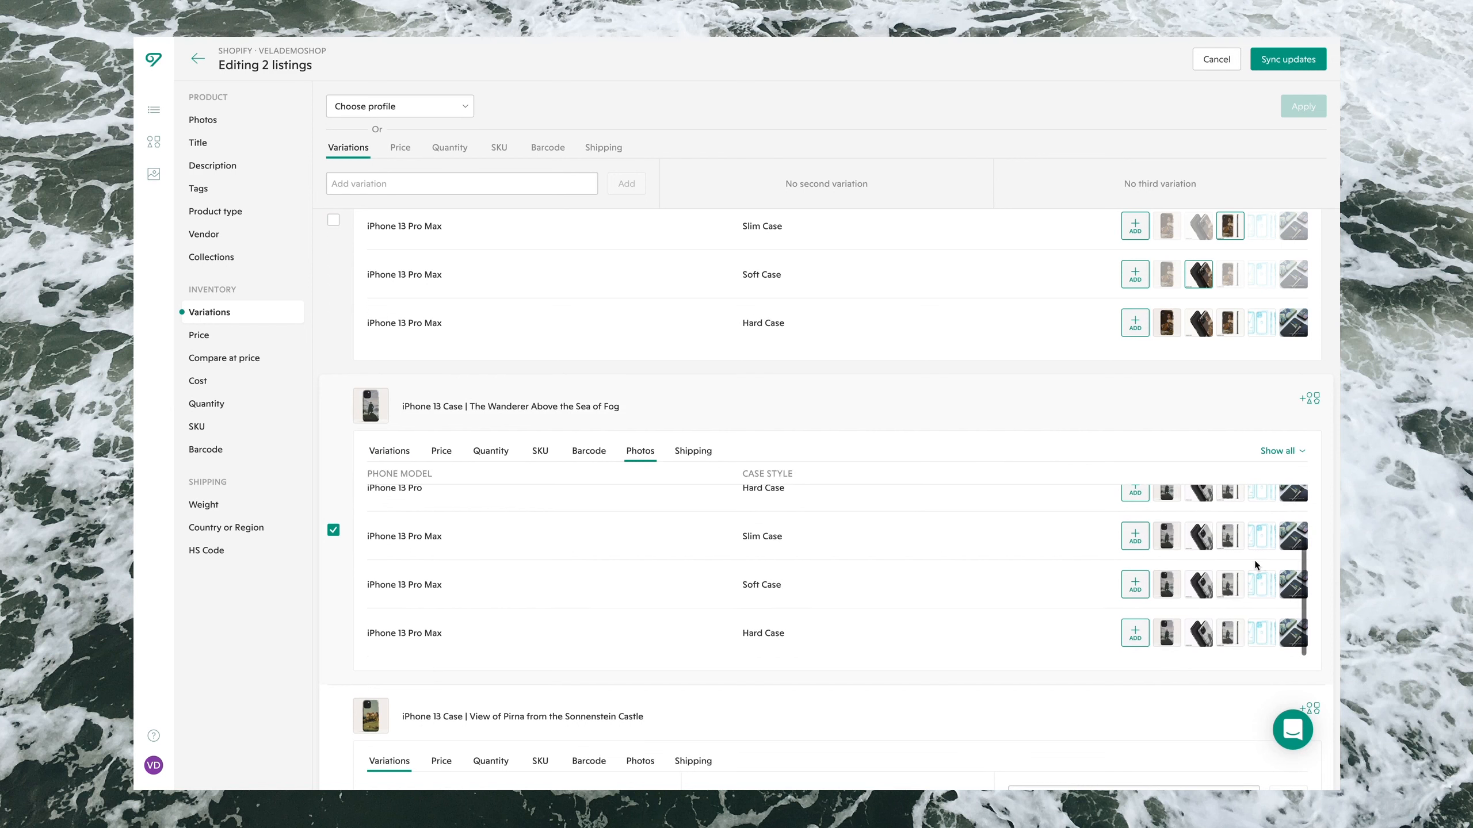
pyautogui.click(1199, 538)
pyautogui.click(1232, 588)
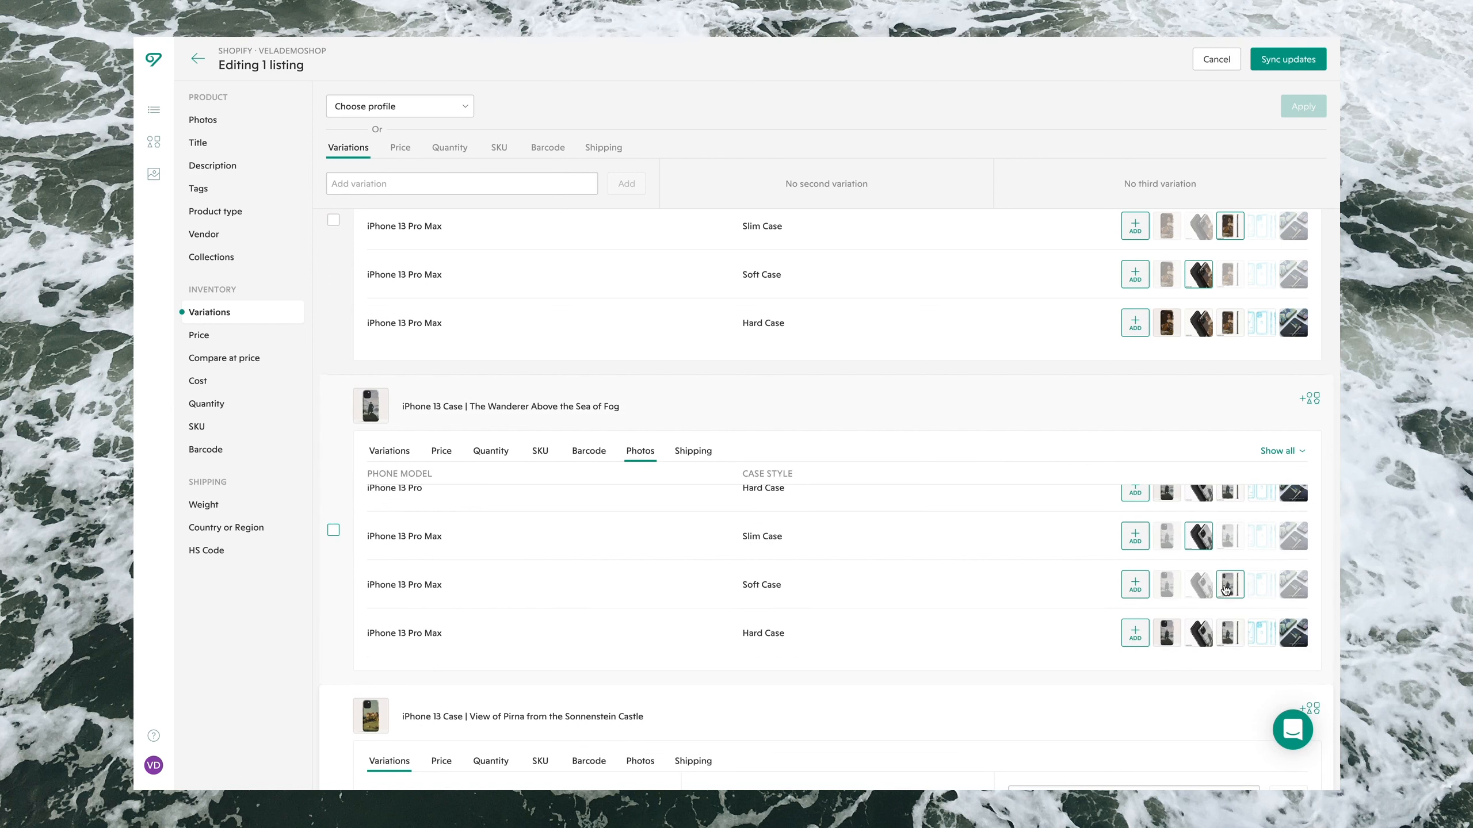
# Leave the listing editor for the variations profiles, discarding the unsynced updates.
pyautogui.scroll(3, 830, 454)
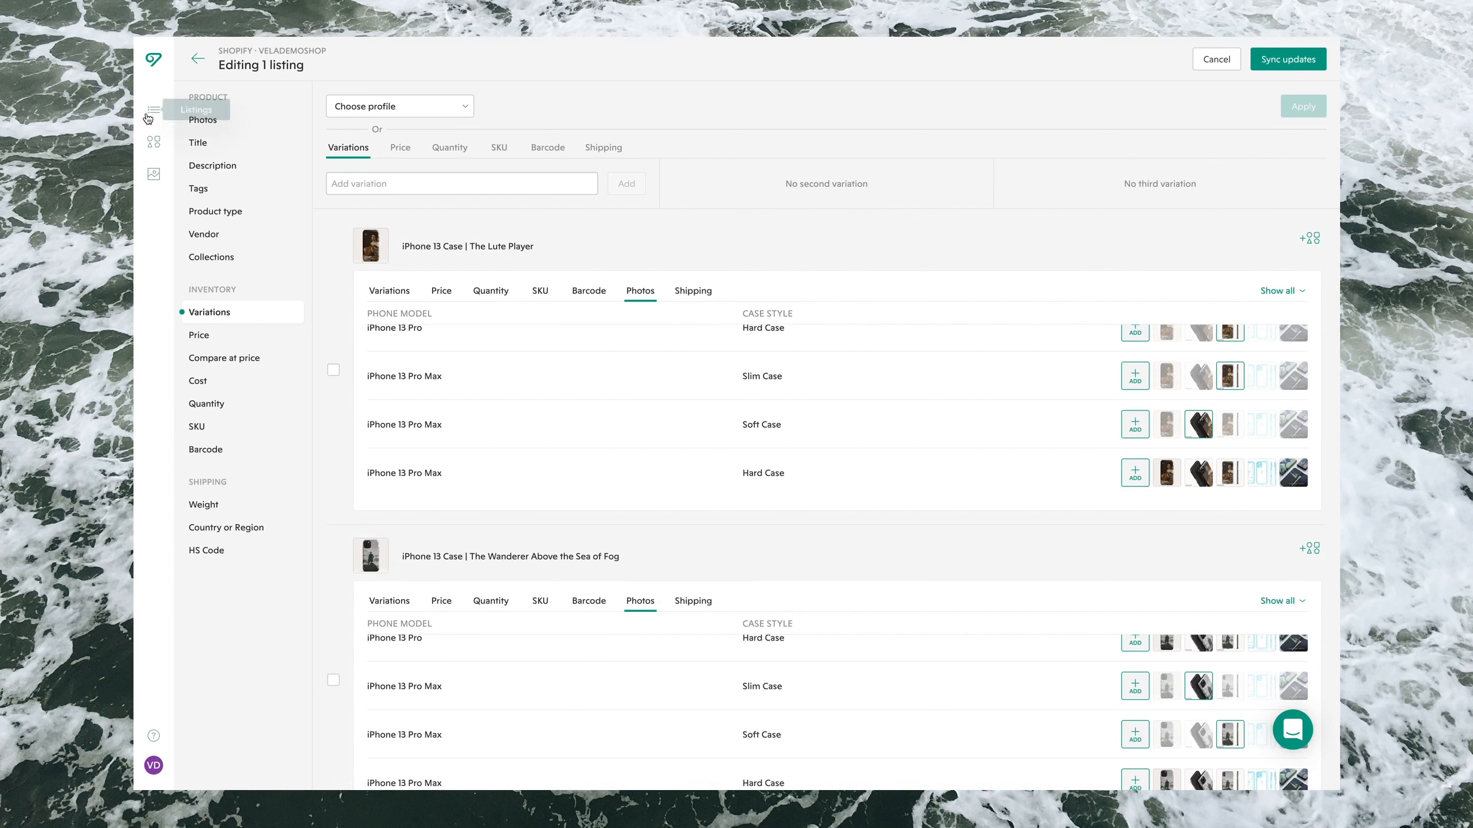
pyautogui.click(155, 140)
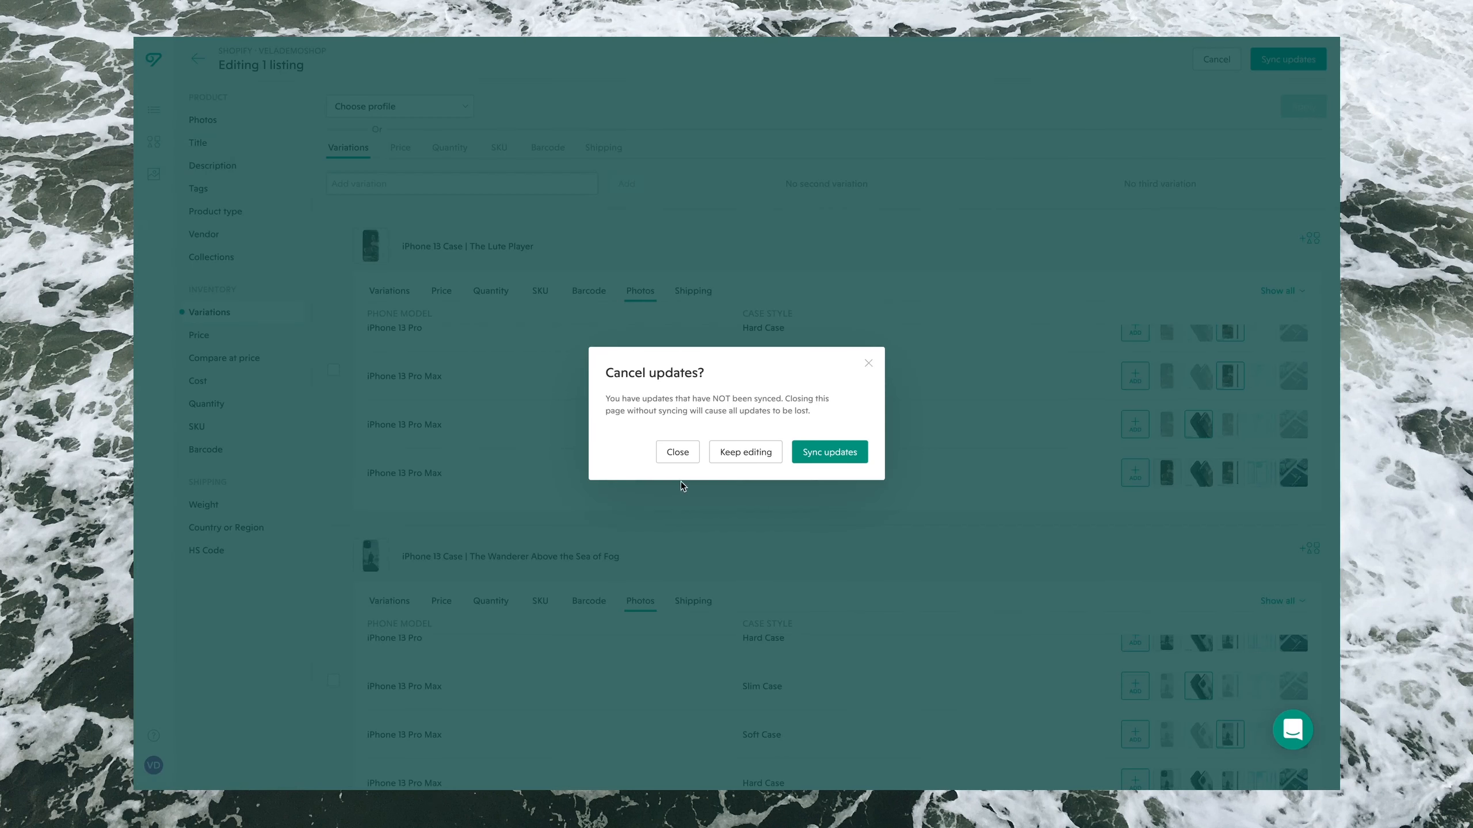
pyautogui.click(678, 459)
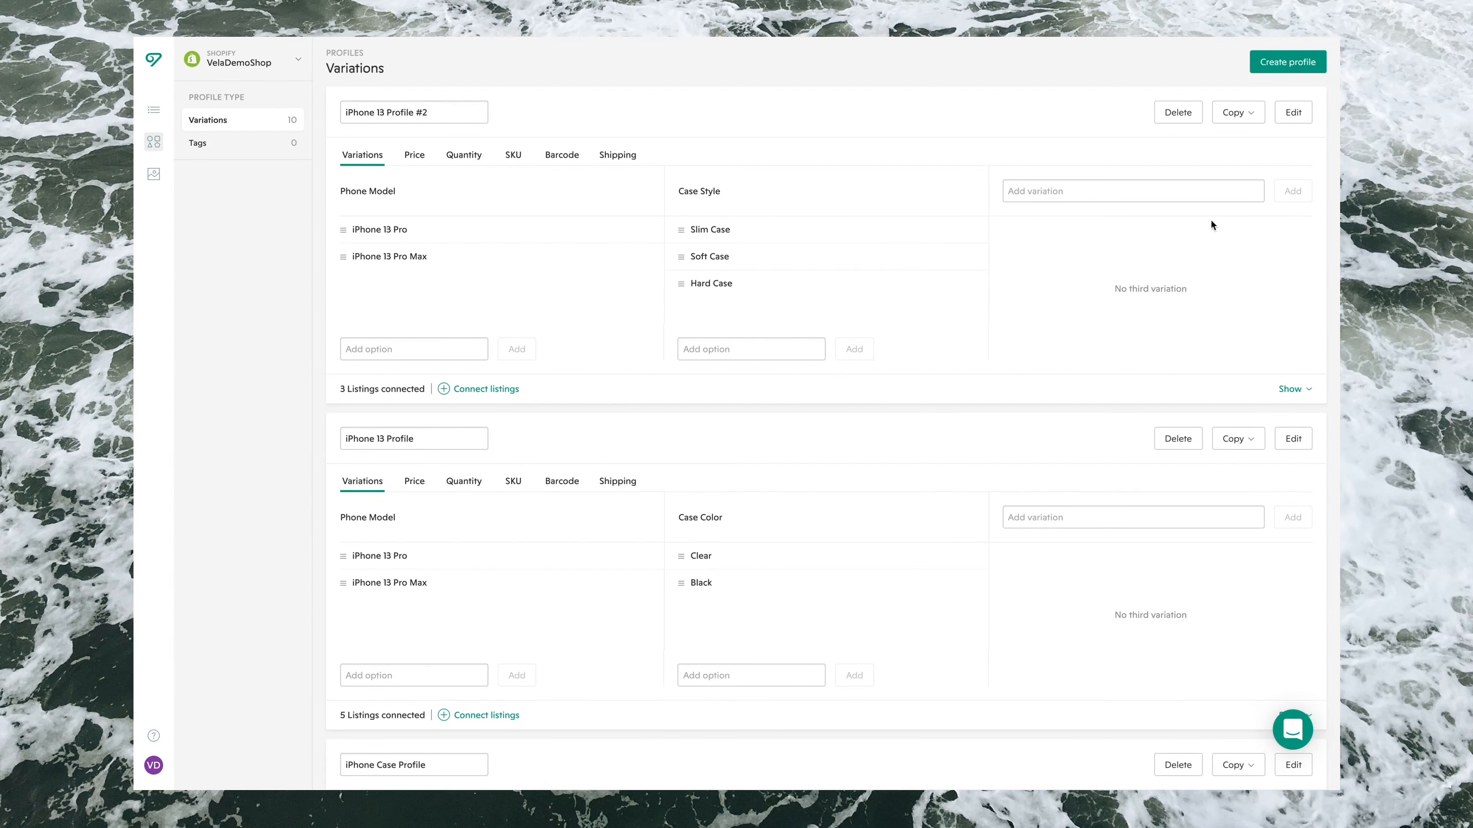
# Copy iPhone 13 Profile #2 within VelaDemoShop and rename the copy to iPhone 13 Profile #3.
pyautogui.click(1241, 120)
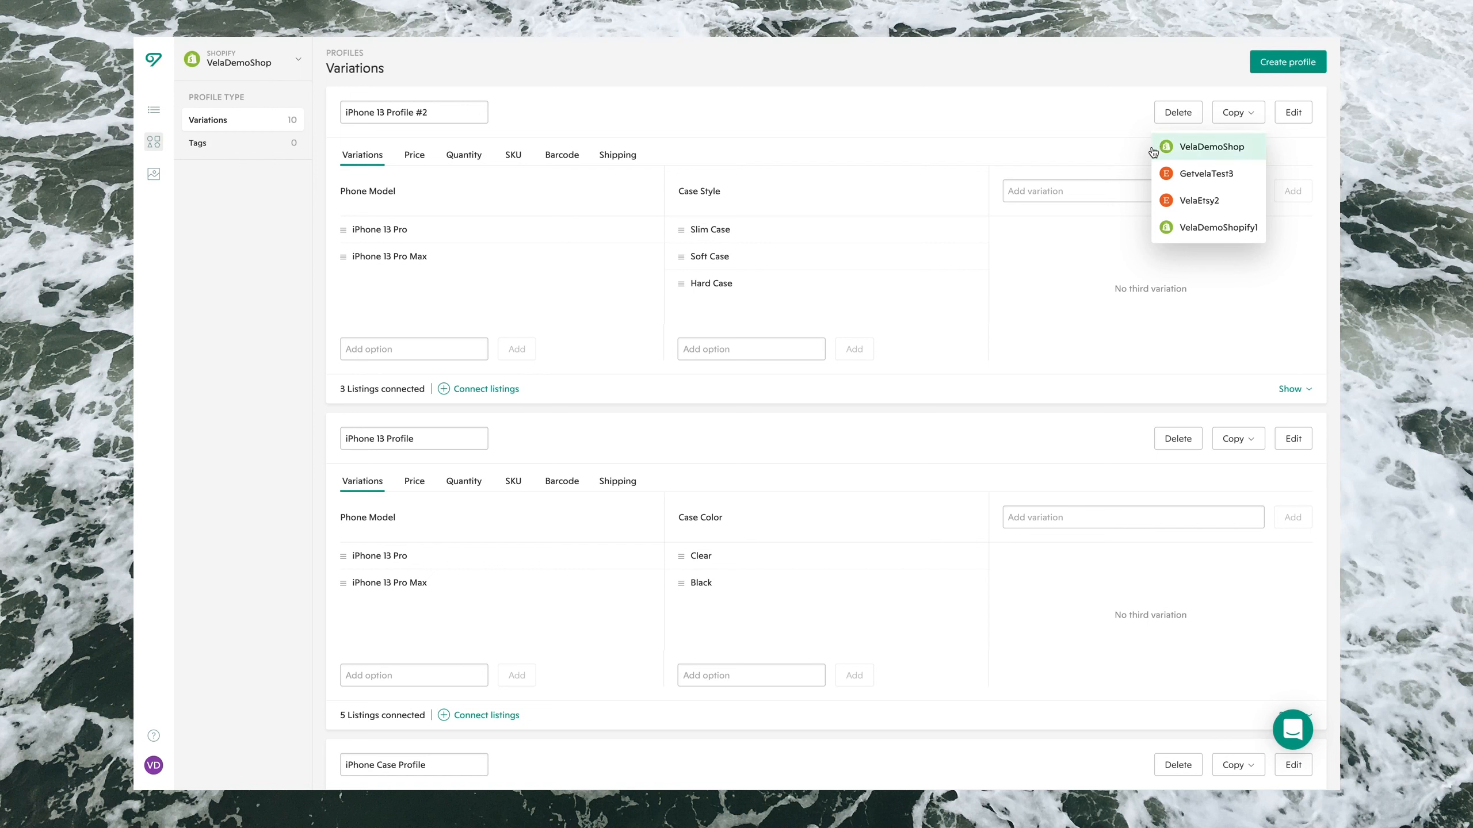
pyautogui.click(1215, 148)
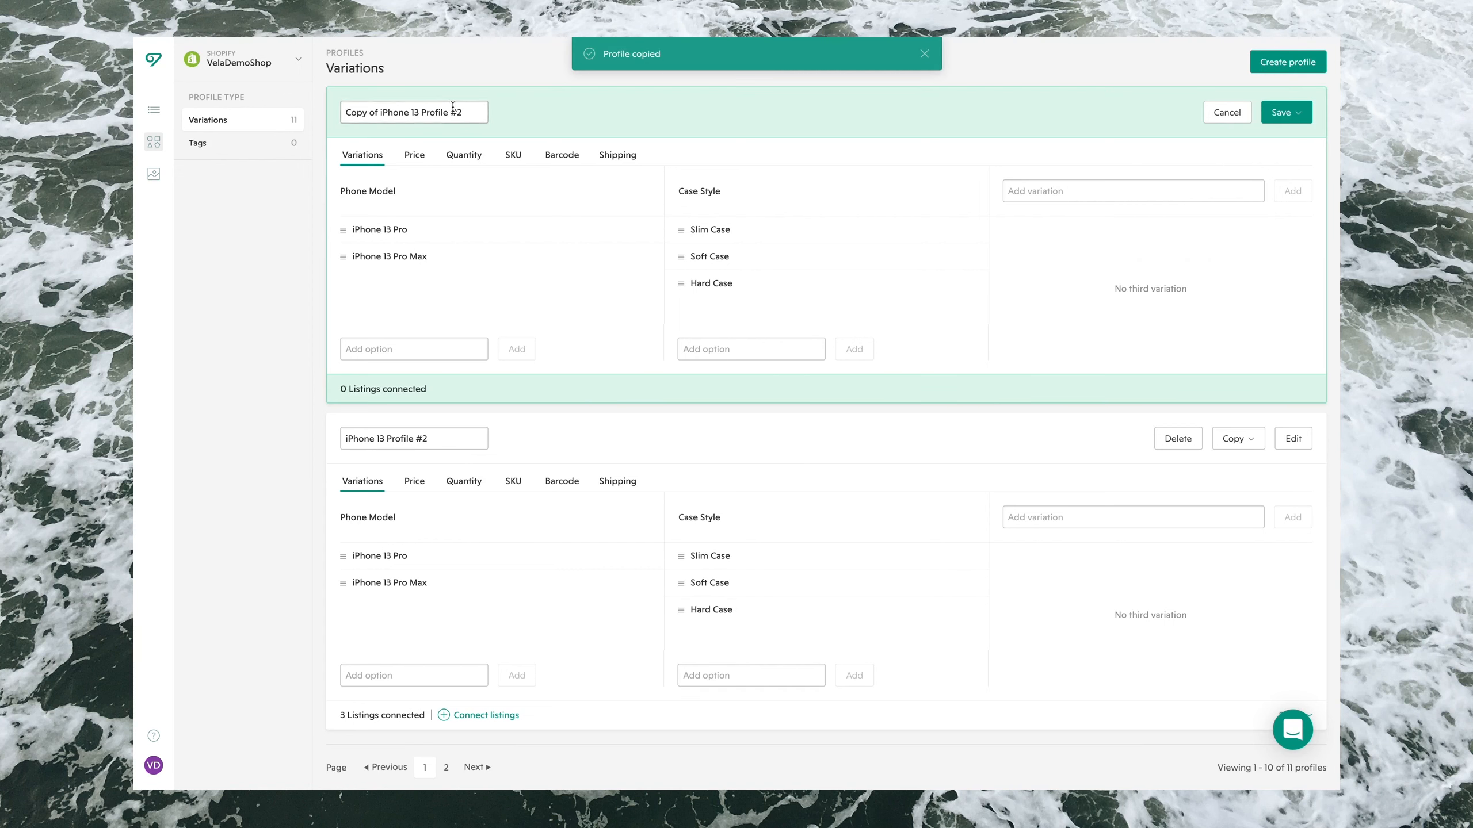
pyautogui.click(470, 114)
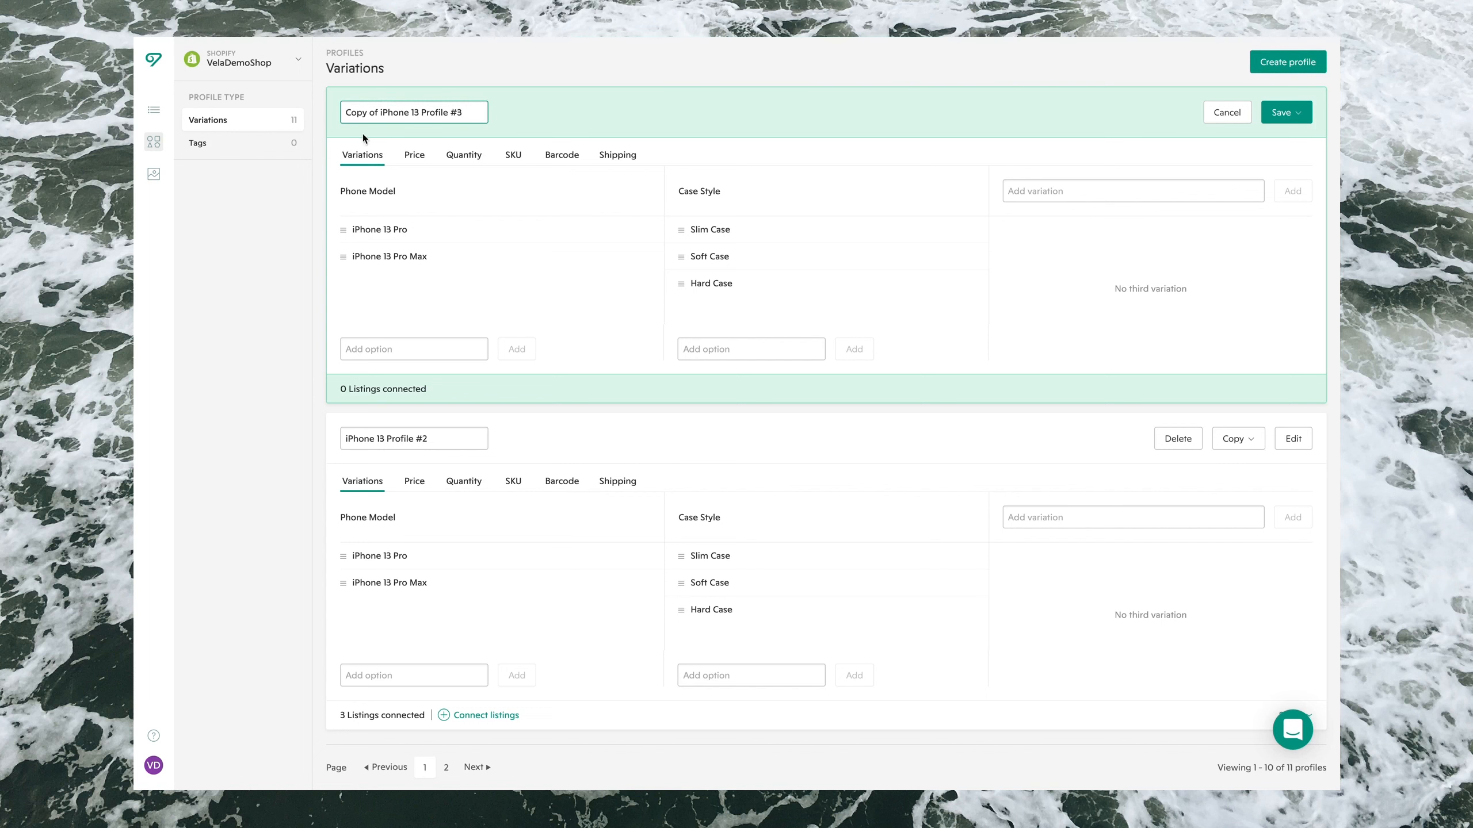
pyautogui.moveTo(381, 113); pyautogui.dragTo(348, 118)
pyautogui.press('BackSpace')
pyautogui.click(408, 351)
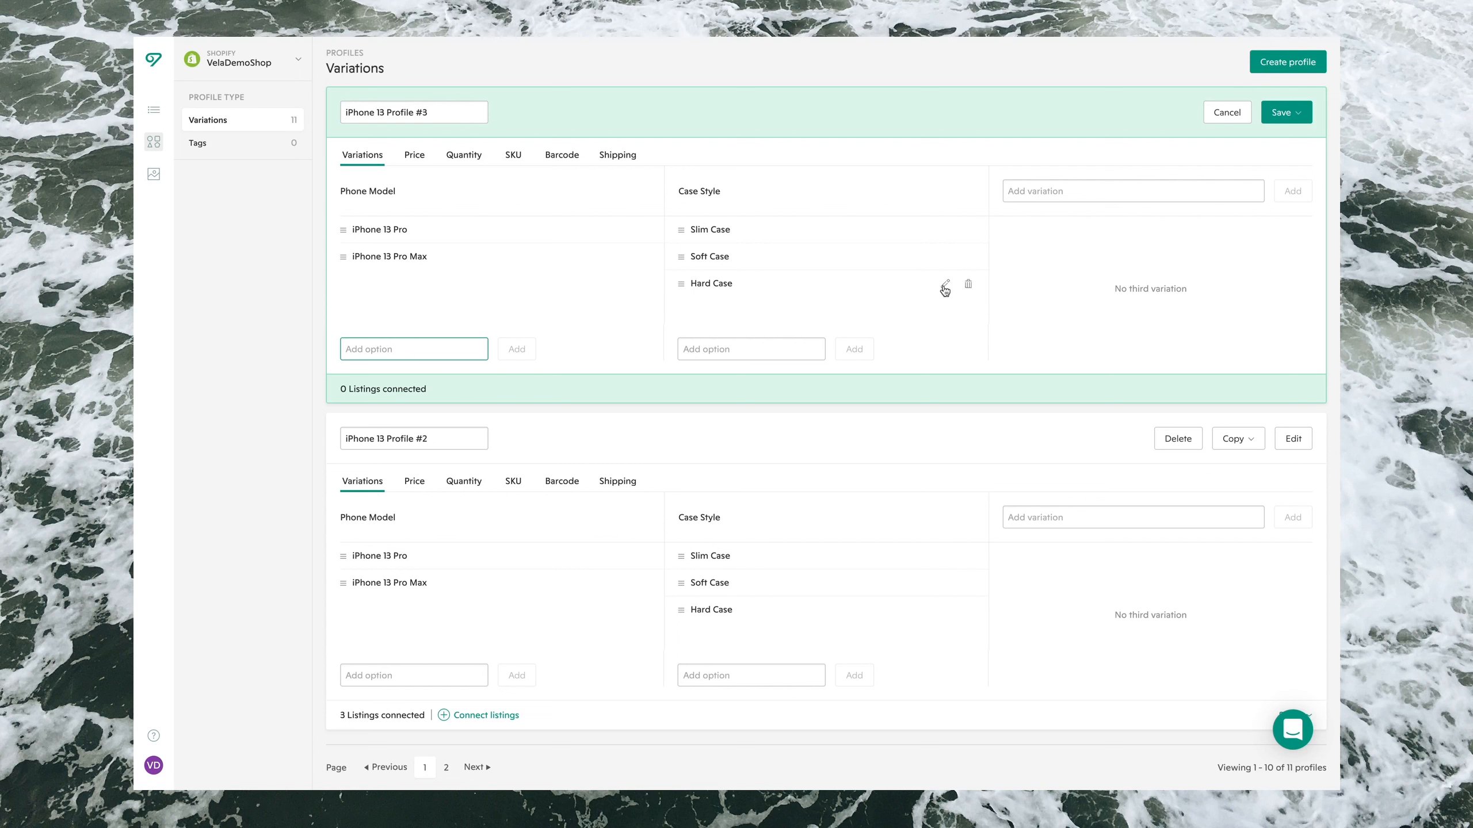
# Remove the Hard, Soft and Slim Case options and the Case Style variation from iPhone 13 Profile #3, and review its quantity settings.
pyautogui.click(969, 286)
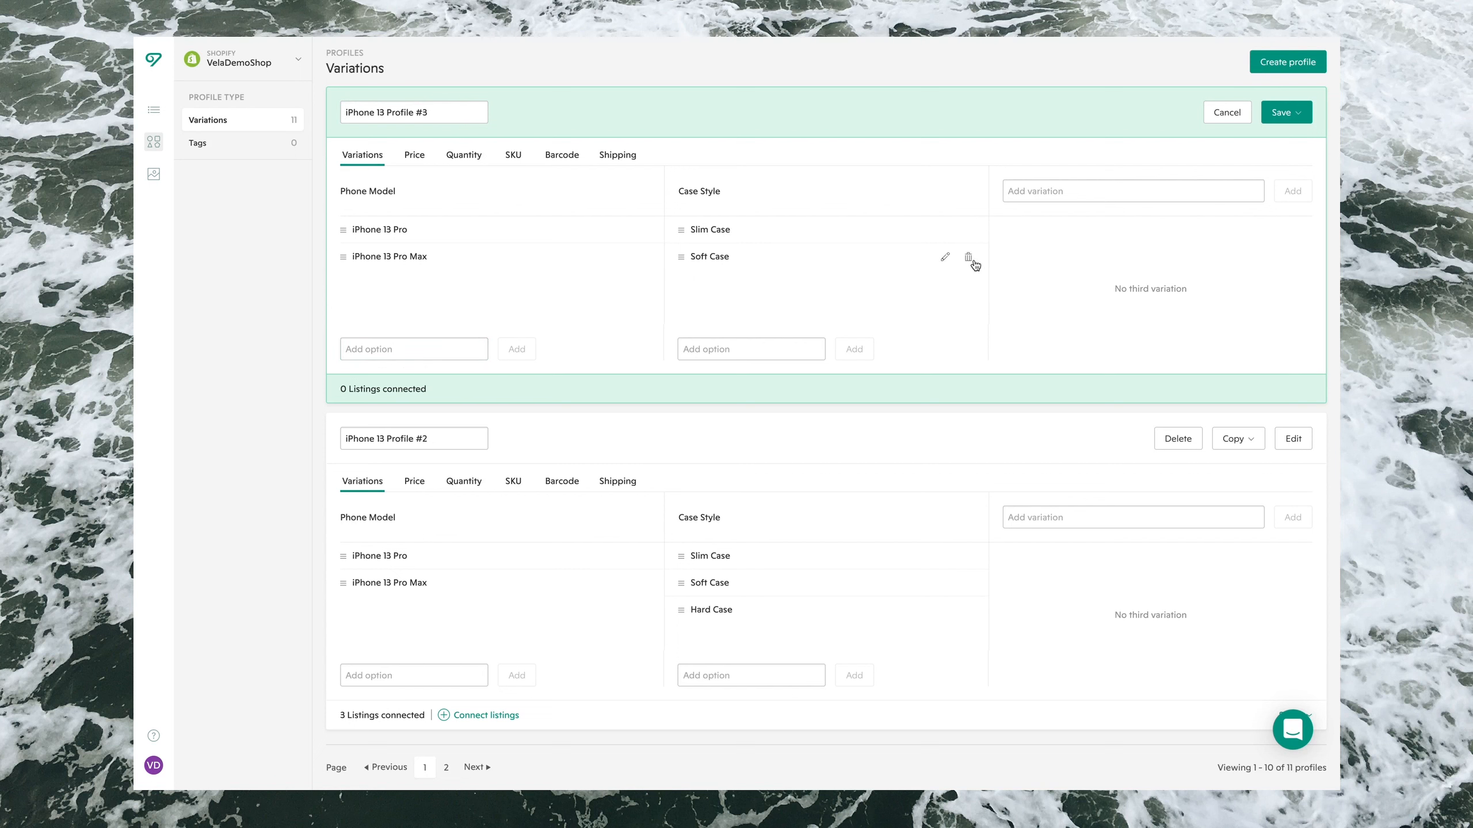
pyautogui.click(969, 257)
pyautogui.click(970, 231)
pyautogui.moveTo(861, 188)
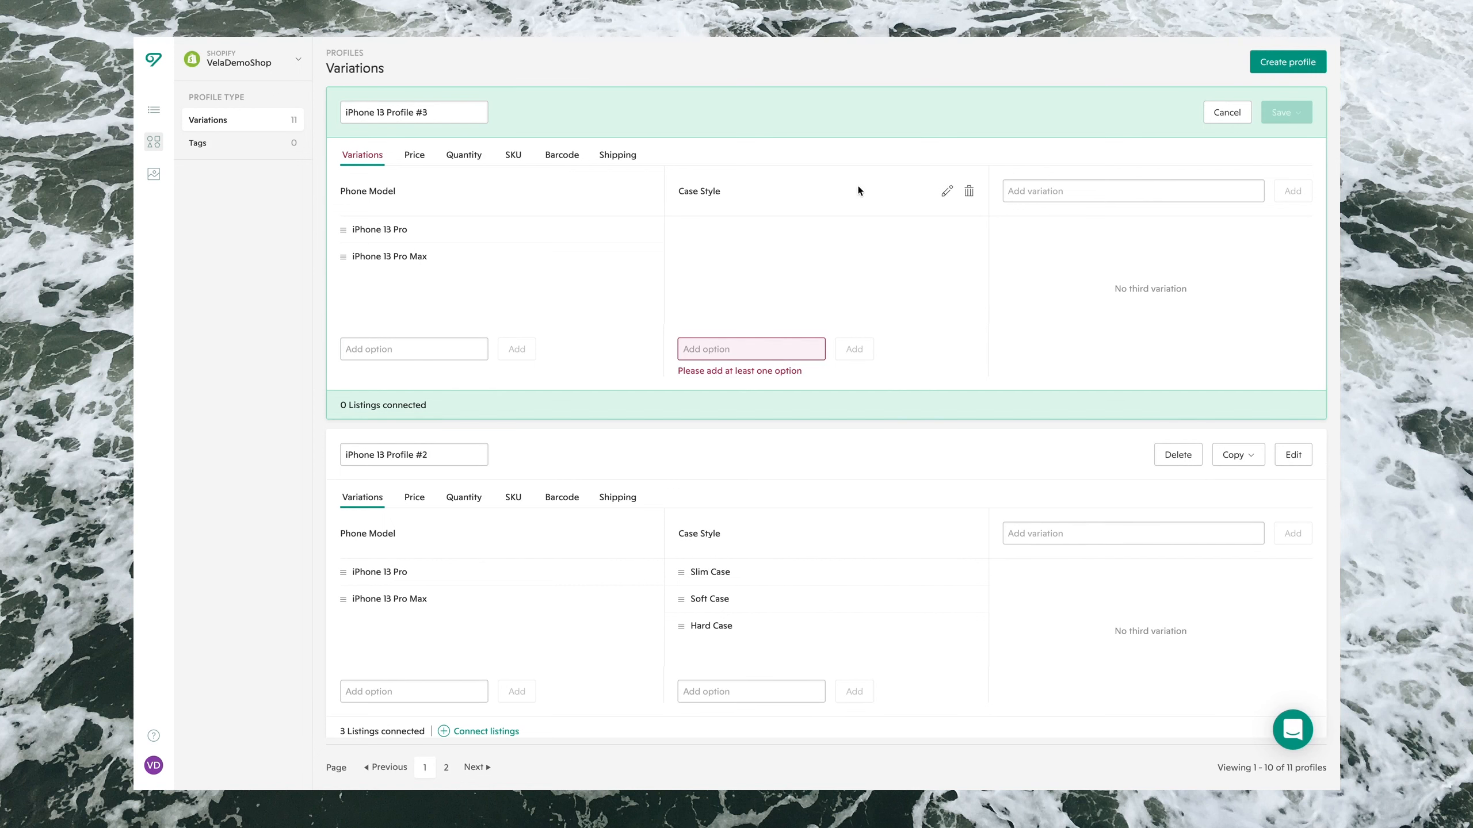
pyautogui.click(969, 191)
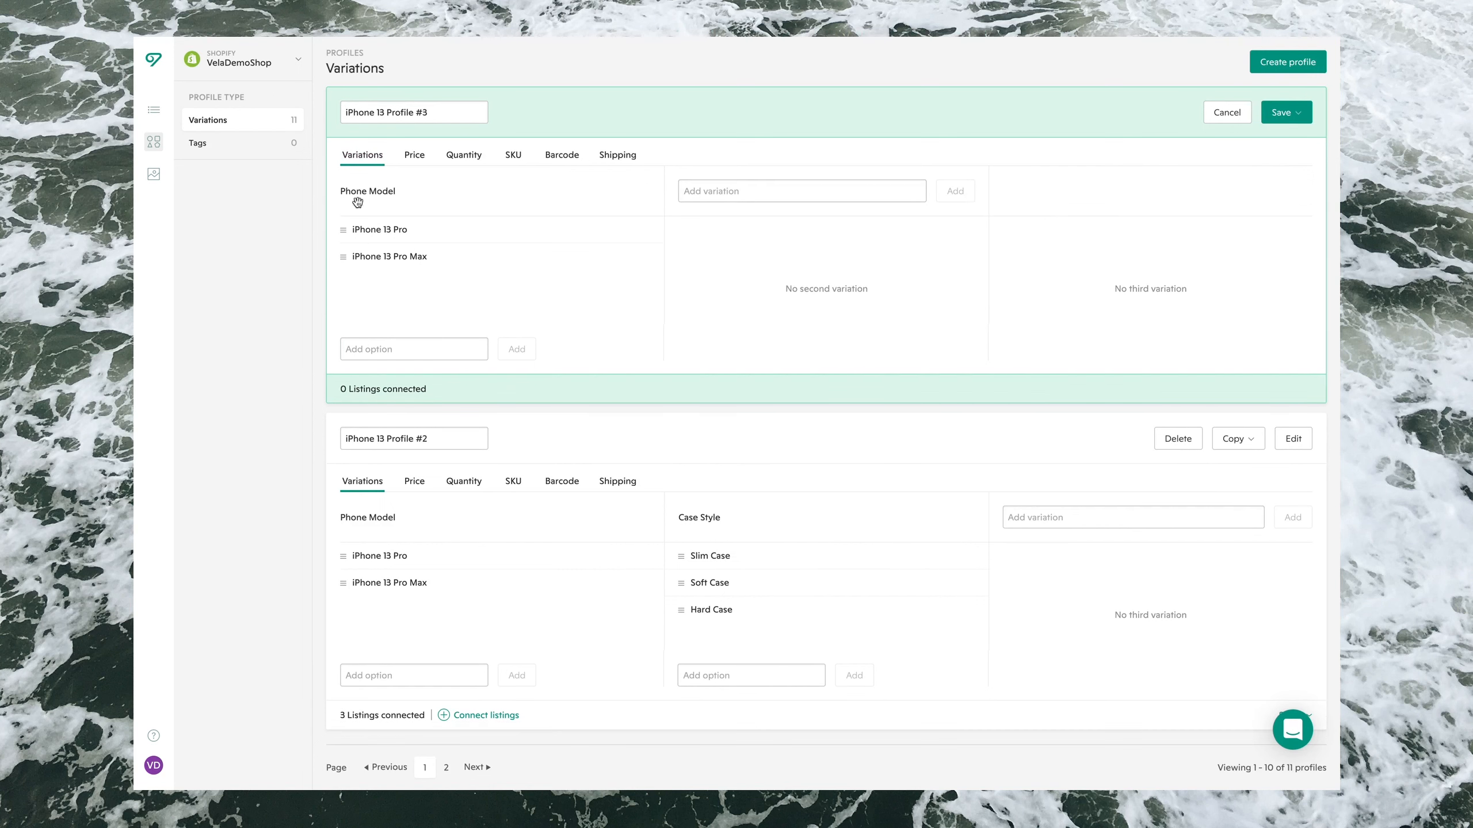
pyautogui.moveTo(380, 264)
pyautogui.scroll(-1, 335, 380)
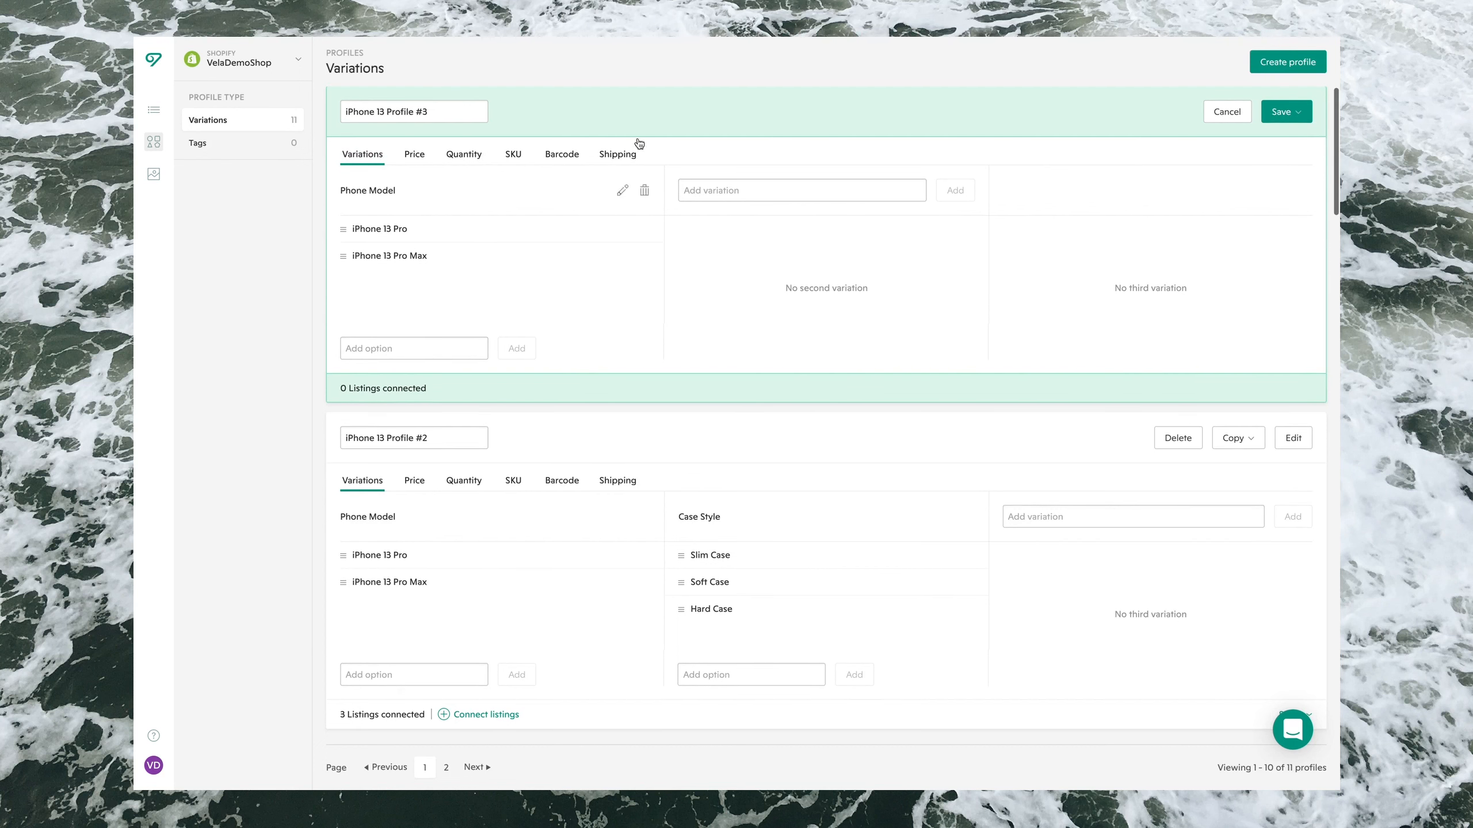
pyautogui.click(467, 155)
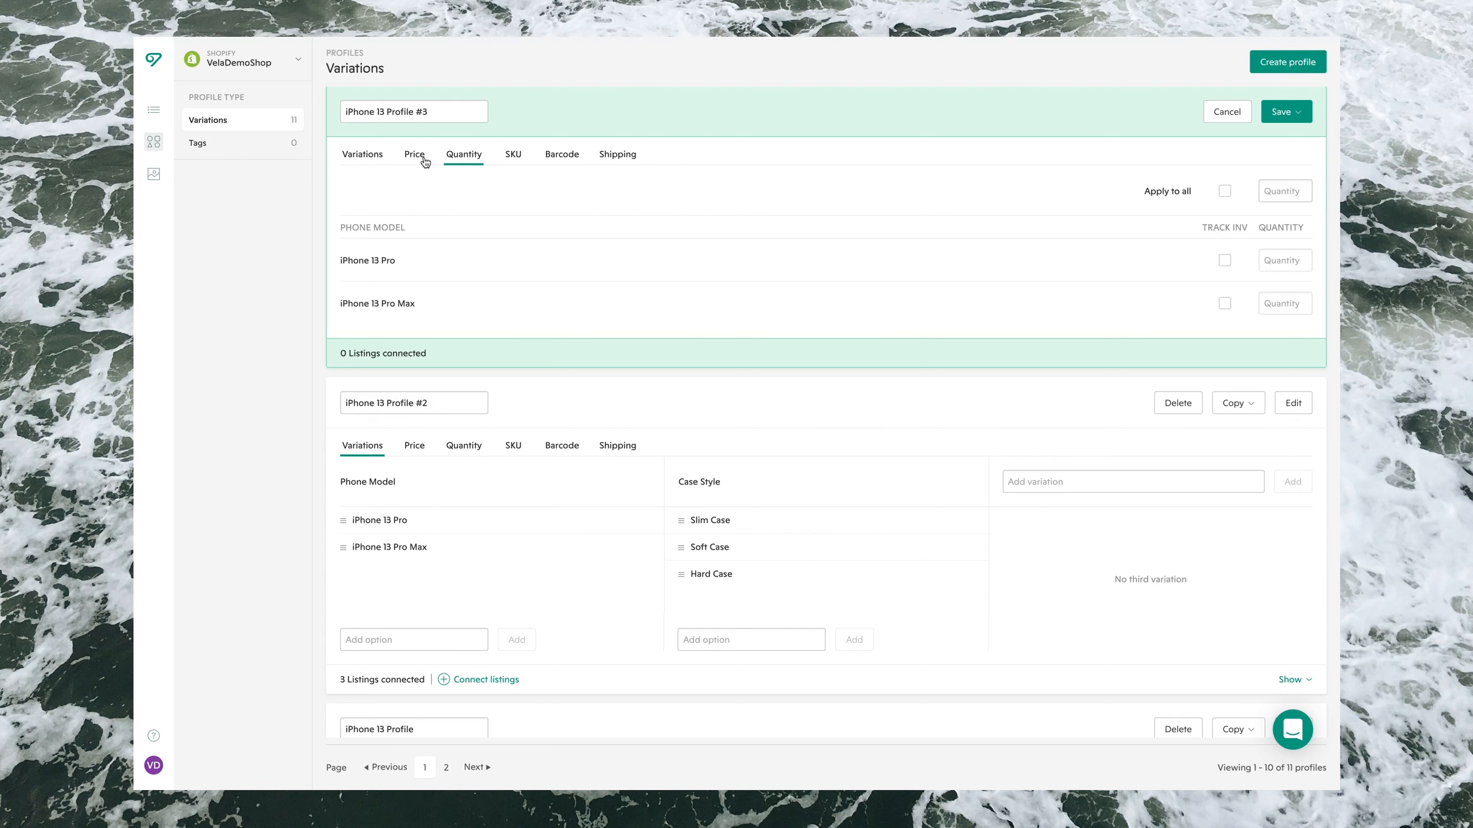
pyautogui.click(374, 155)
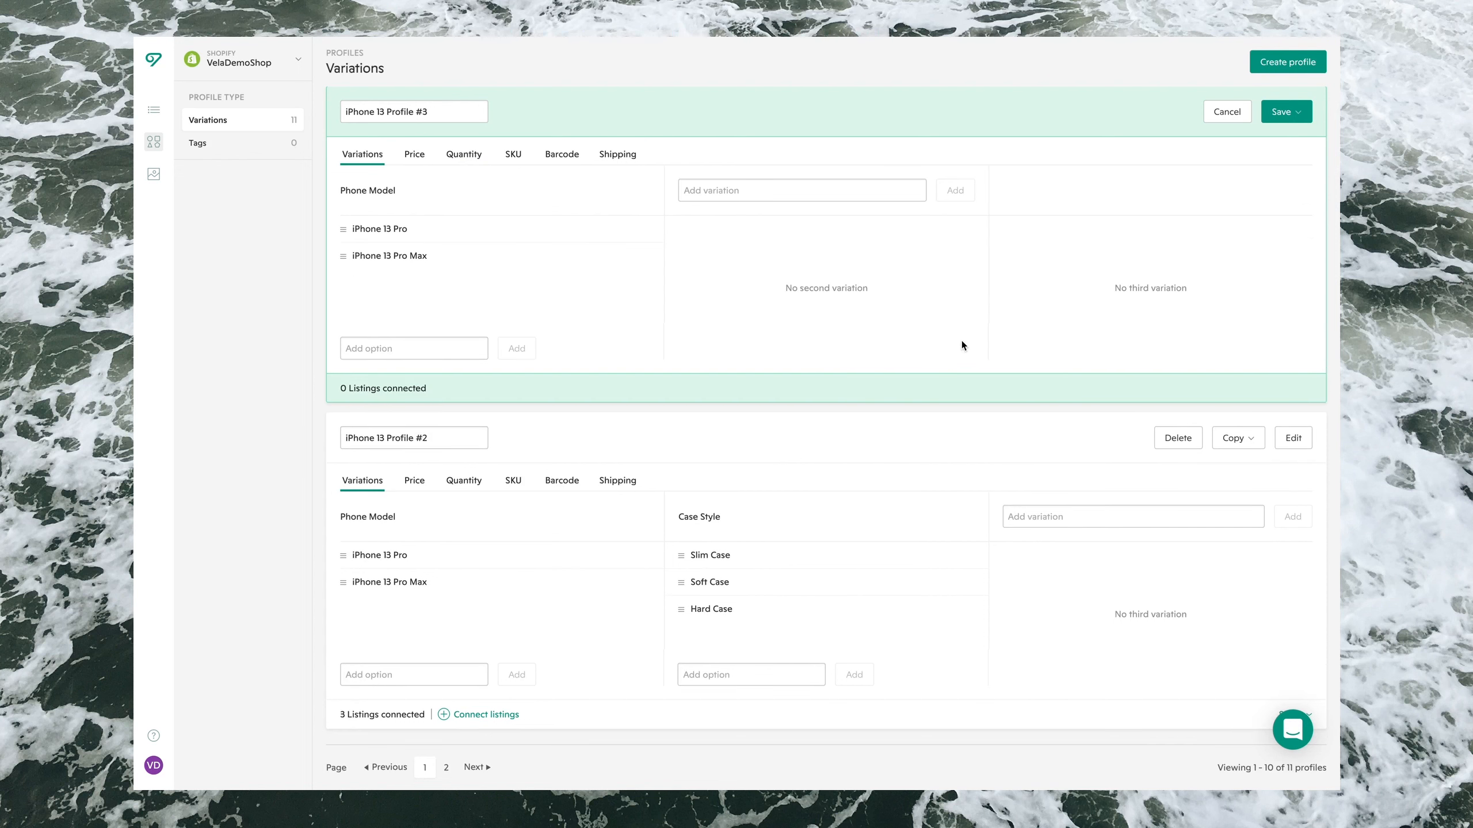
# Delete the iPhone Case Profile and confirm its removal.
pyautogui.scroll(-3, 962, 341)
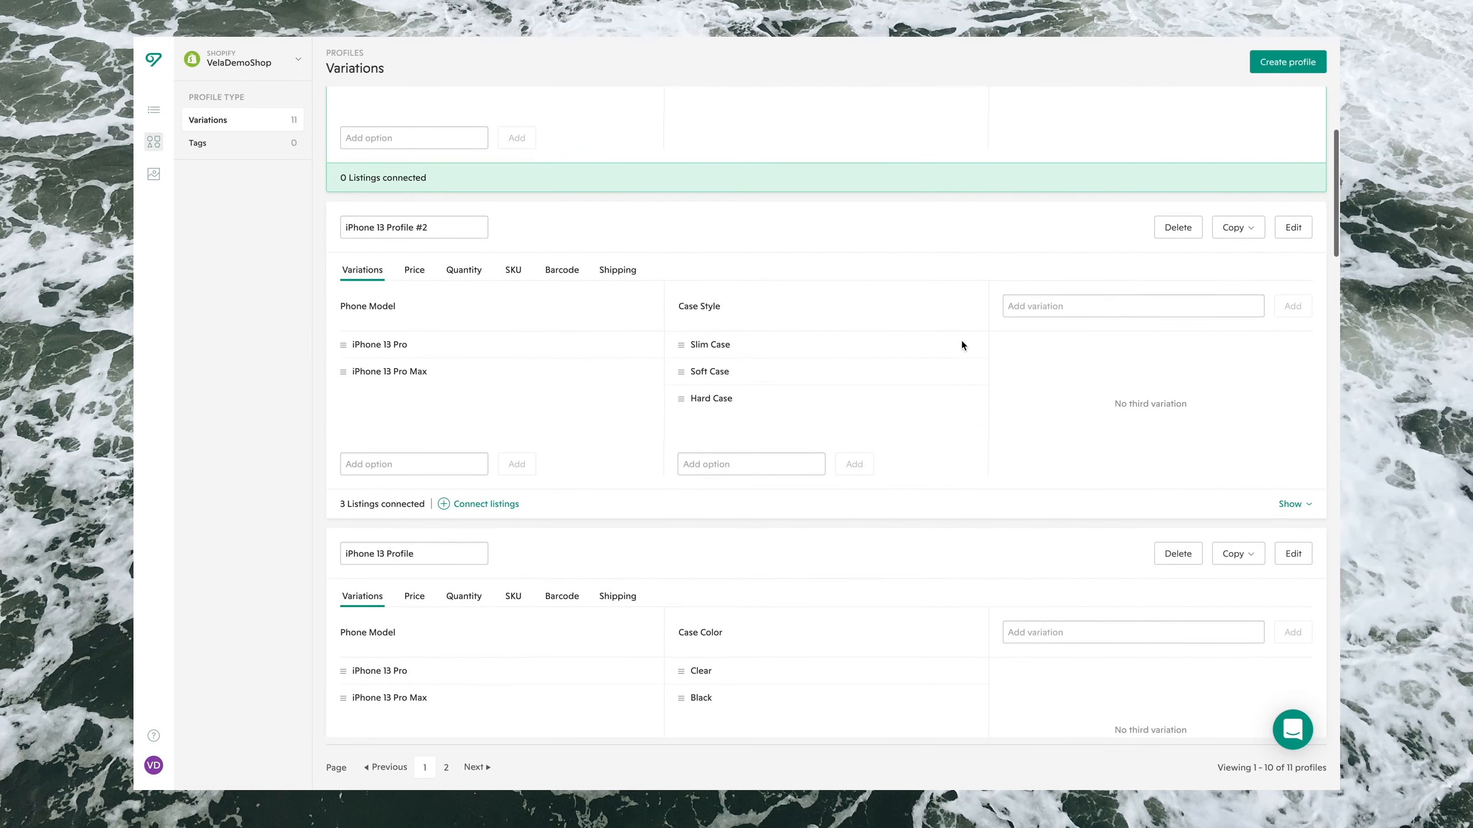
pyautogui.scroll(-10, 1037, 335)
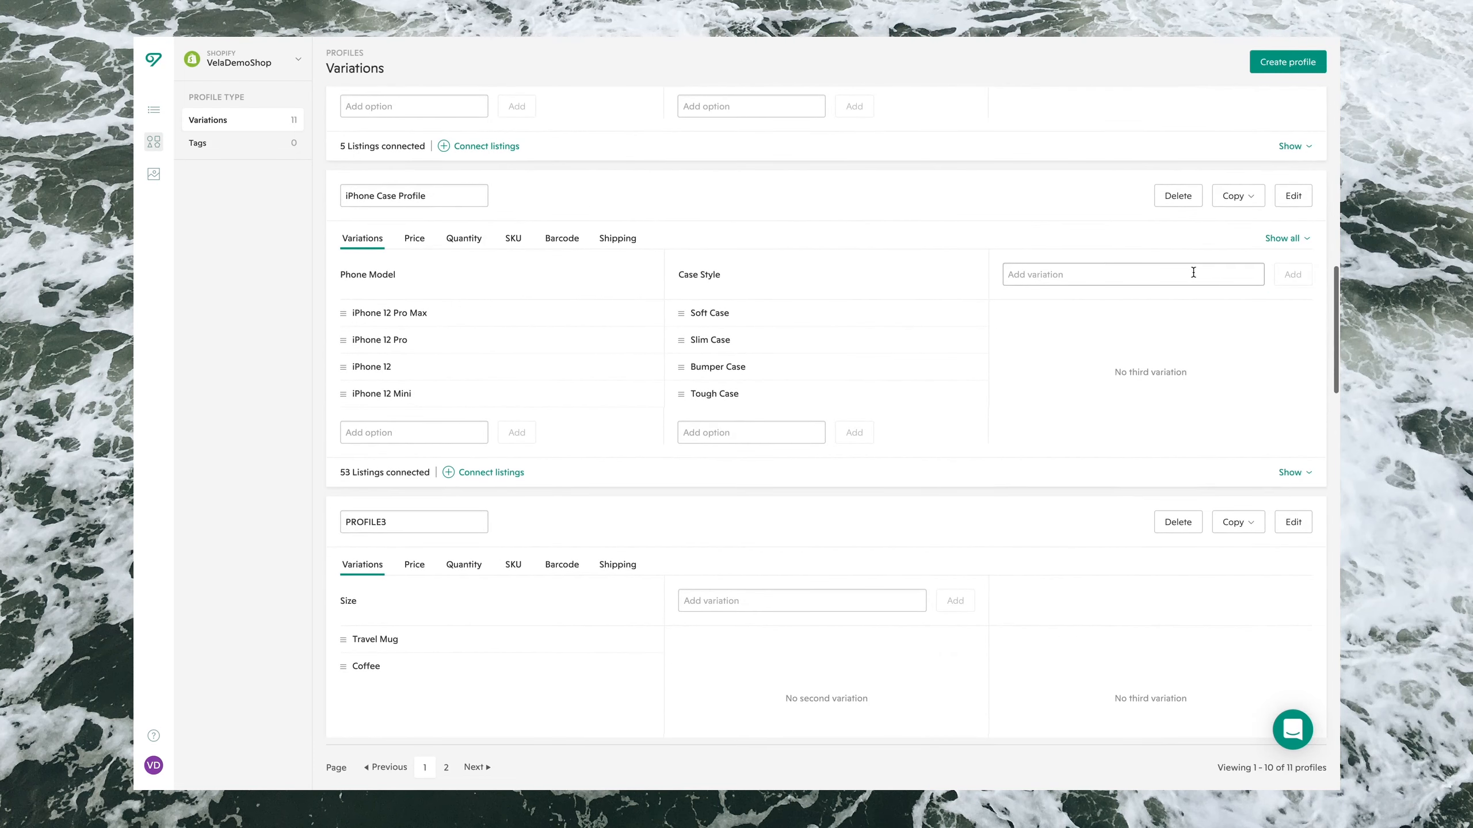
pyautogui.click(1176, 200)
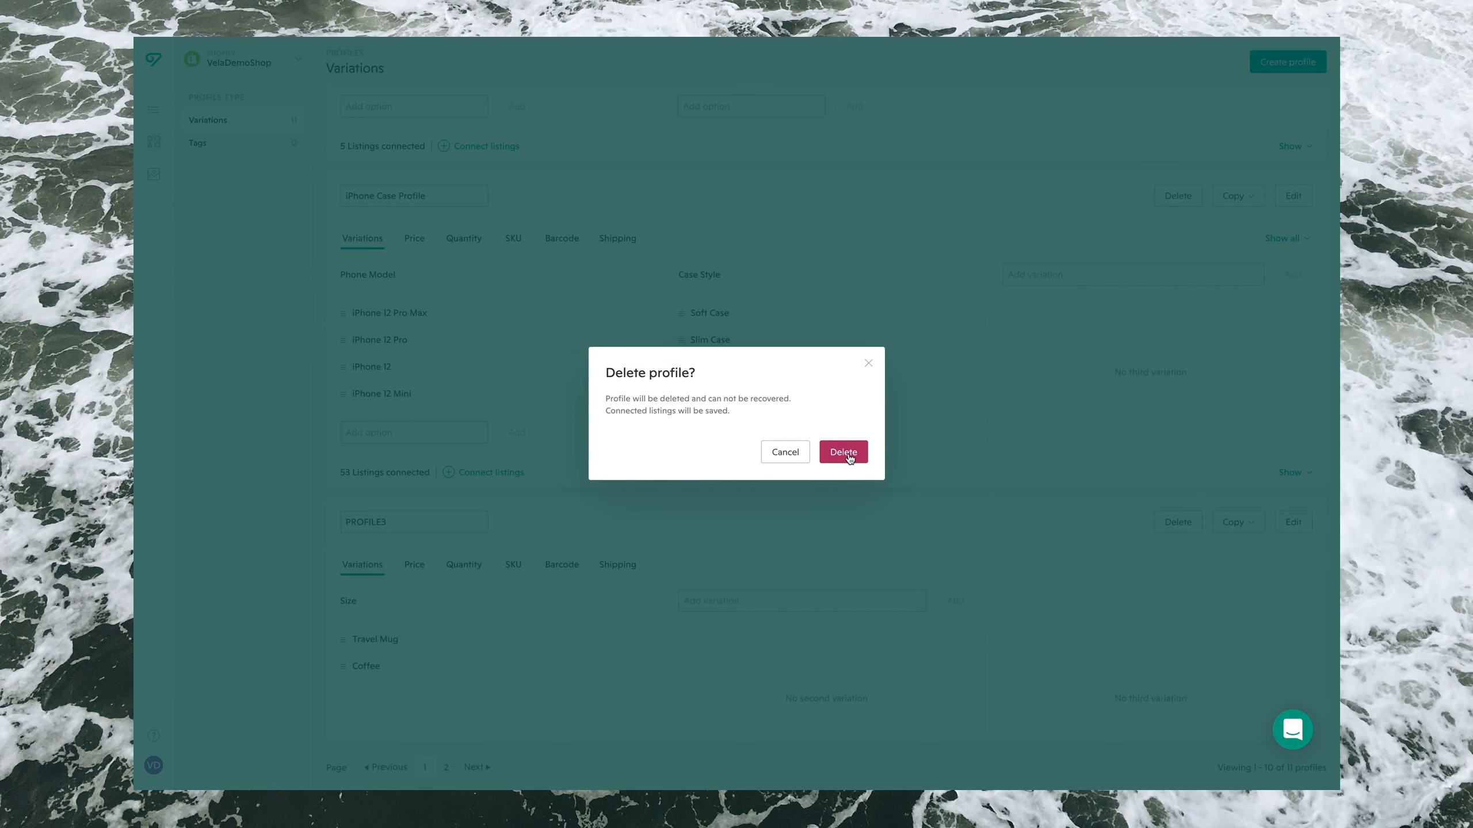
pyautogui.click(848, 454)
pyautogui.scroll(-5, 1247, 485)
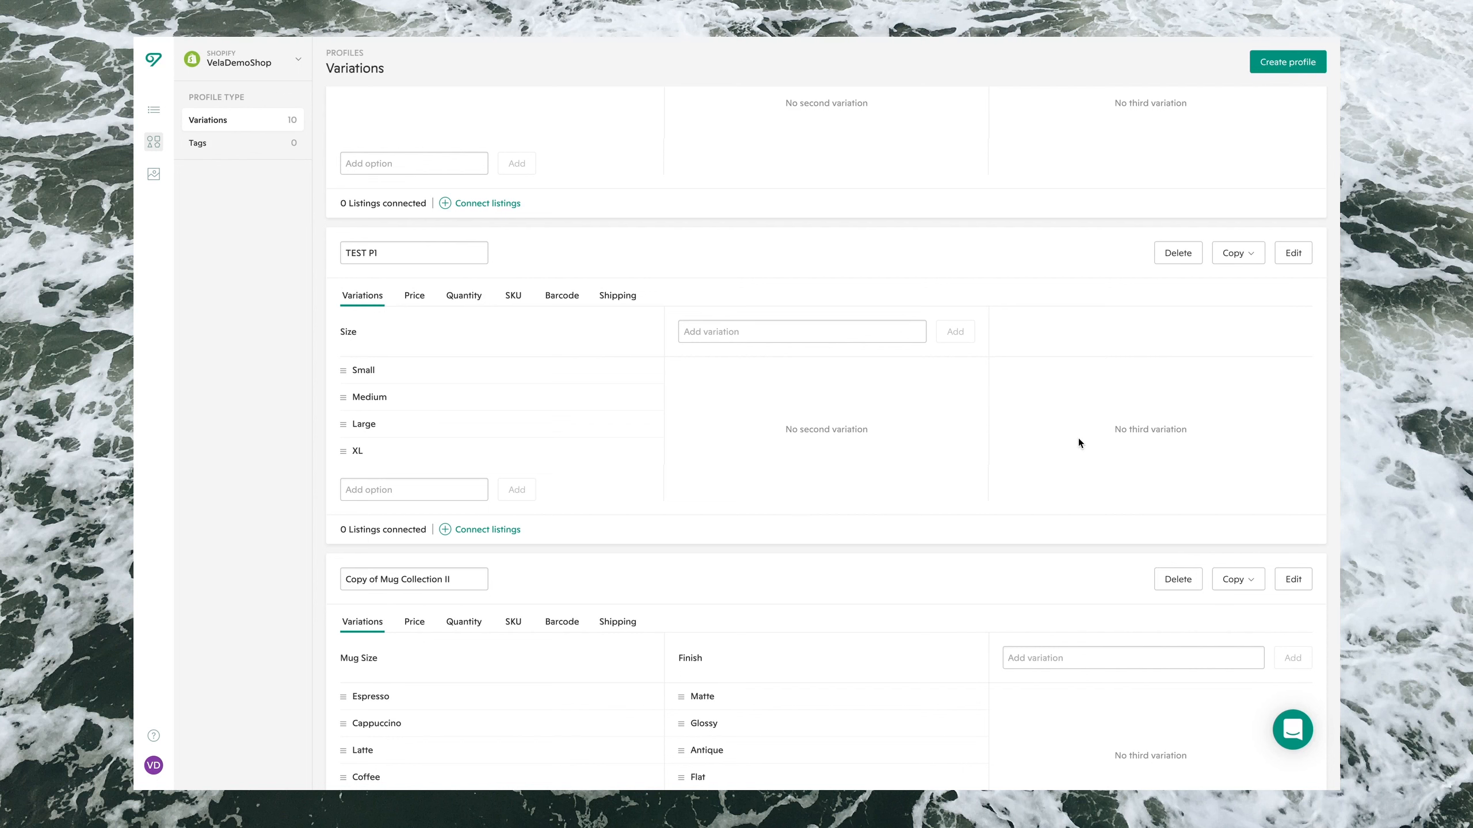
pyautogui.scroll(-10, 1017, 447)
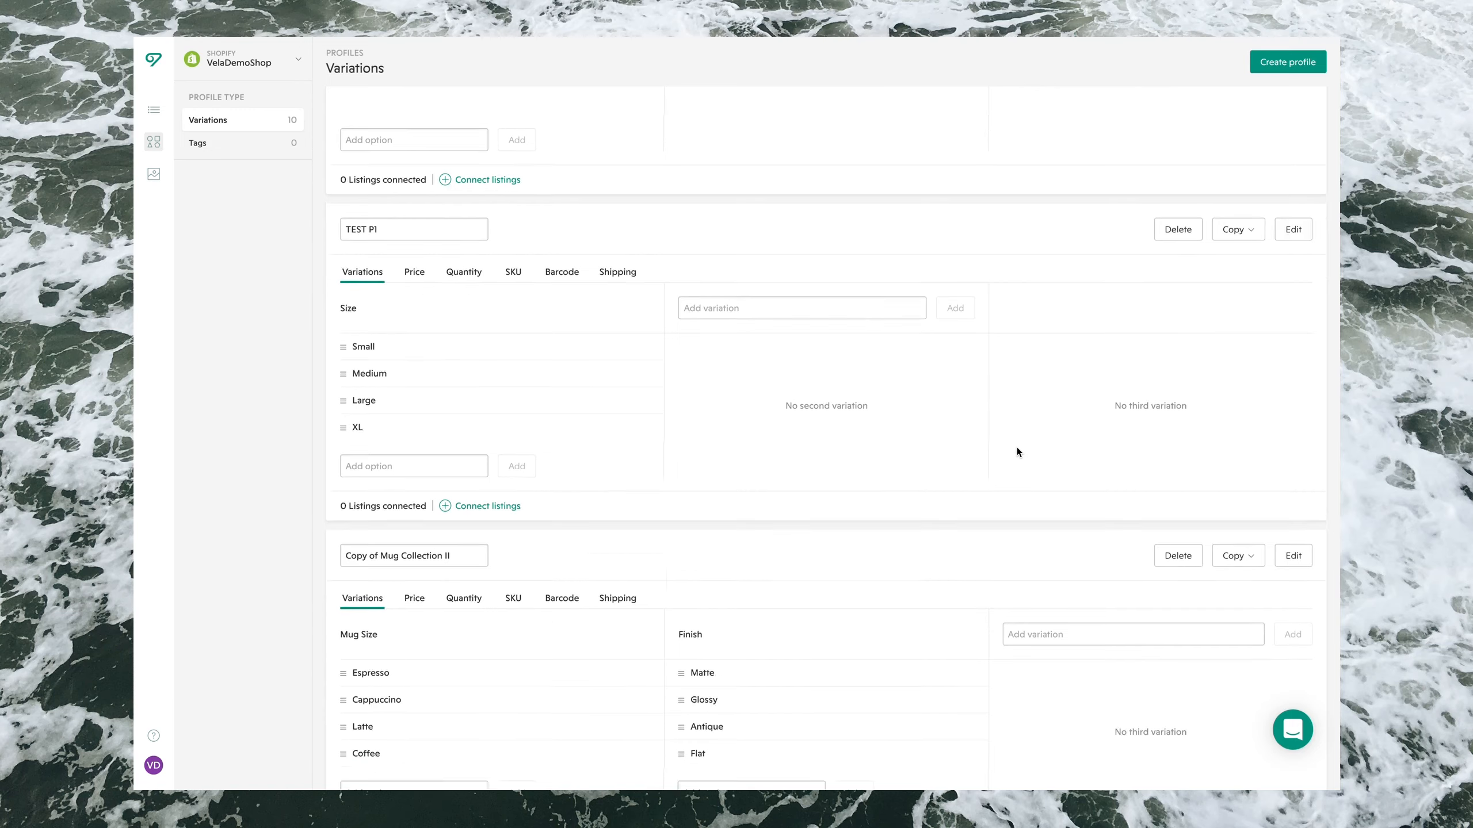
pyautogui.scroll(8, 1017, 447)
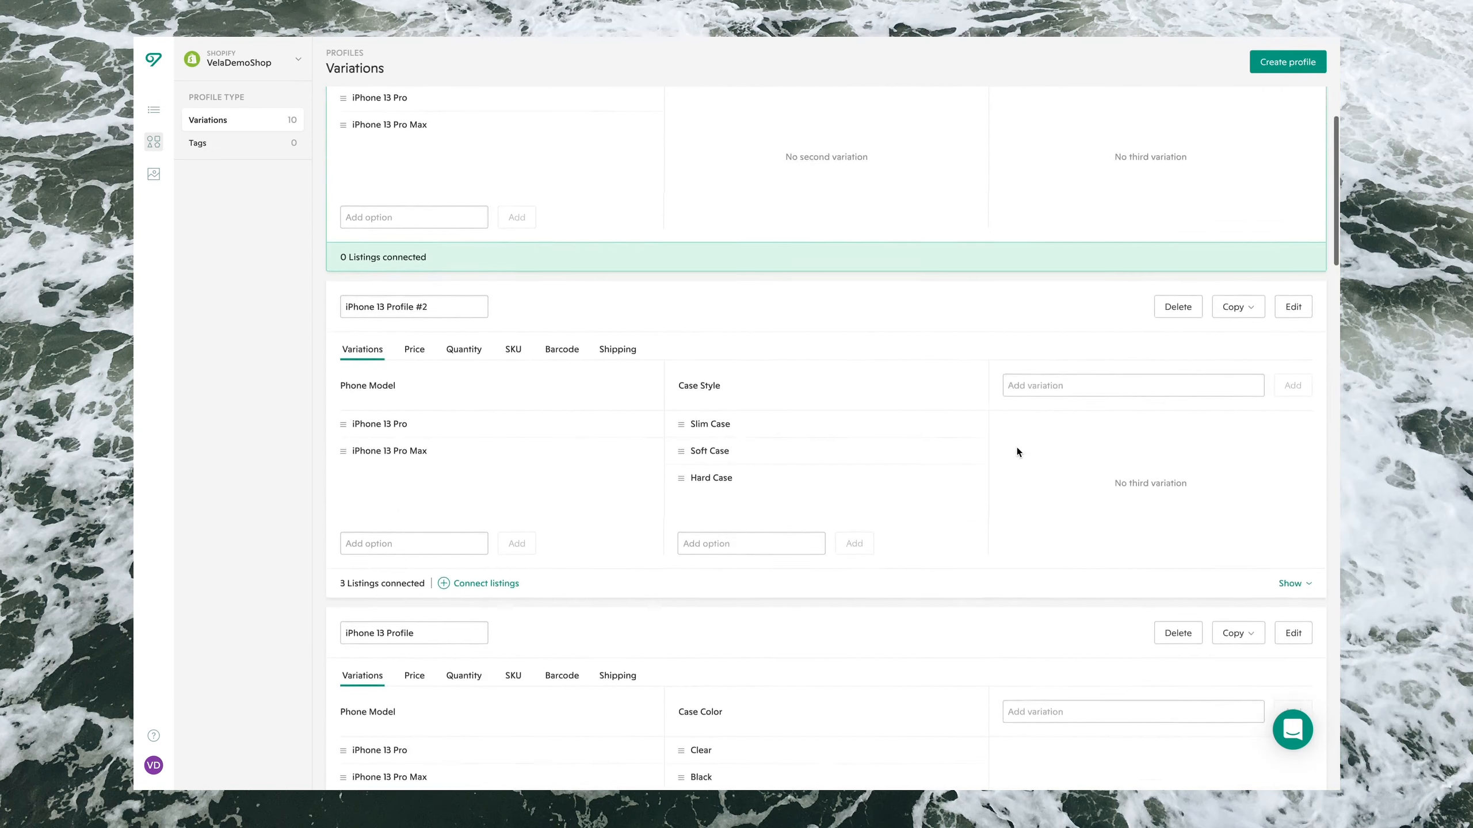
pyautogui.scroll(-5, 1017, 447)
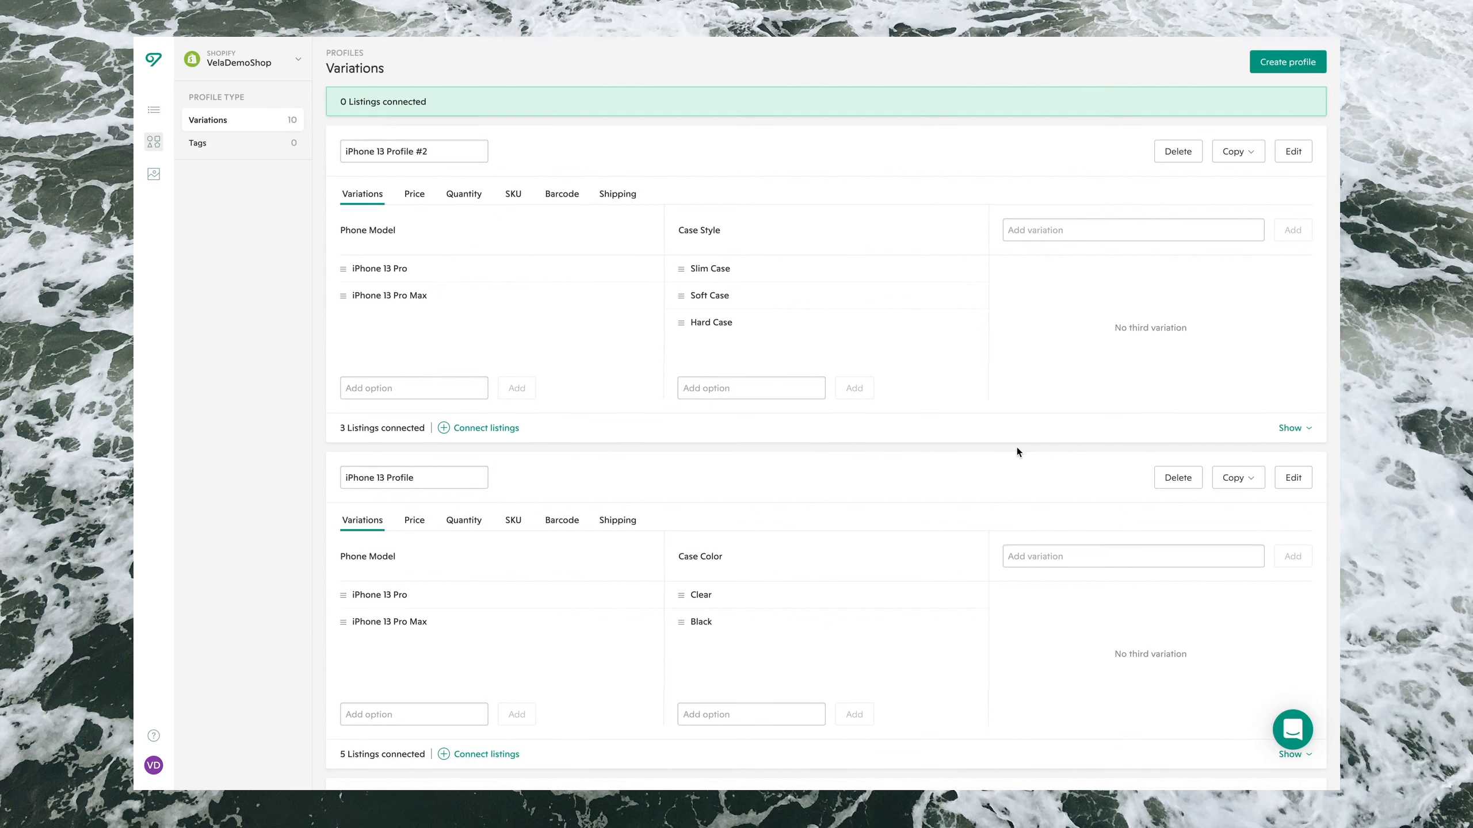
pyautogui.scroll(-1, 1017, 448)
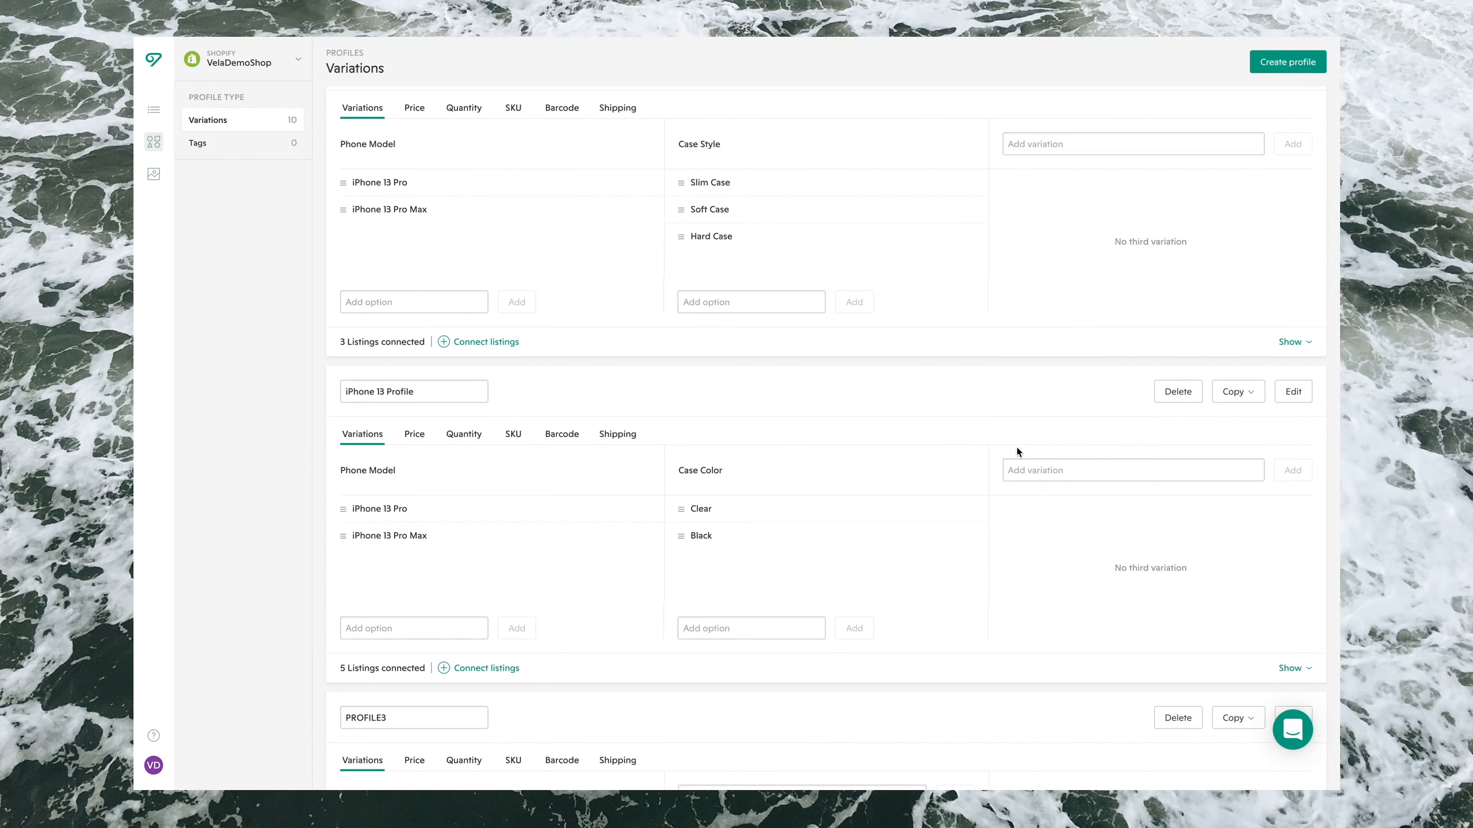
pyautogui.scroll(-1, 1017, 450)
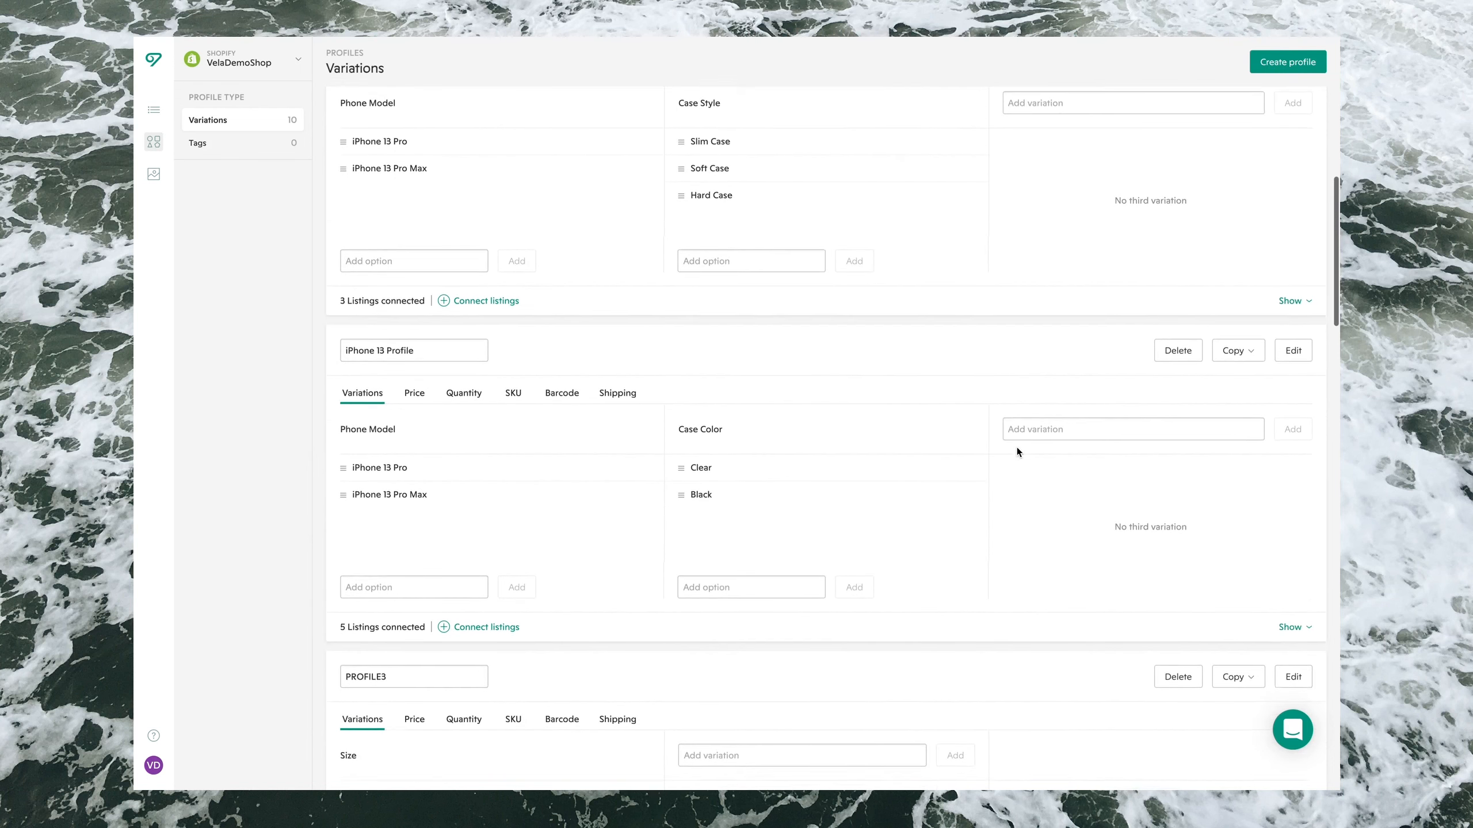
pyautogui.scroll(1, 1017, 448)
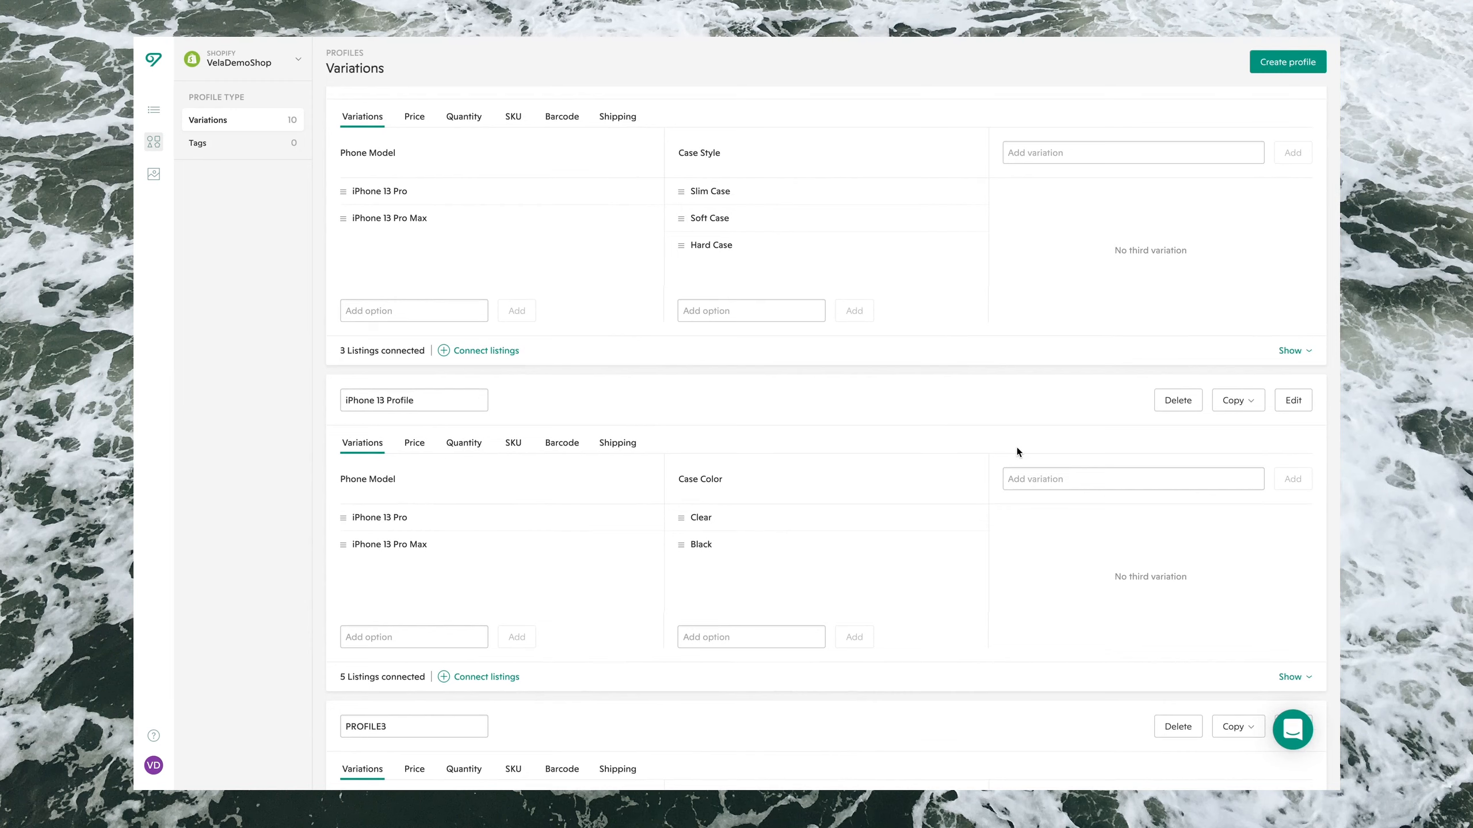